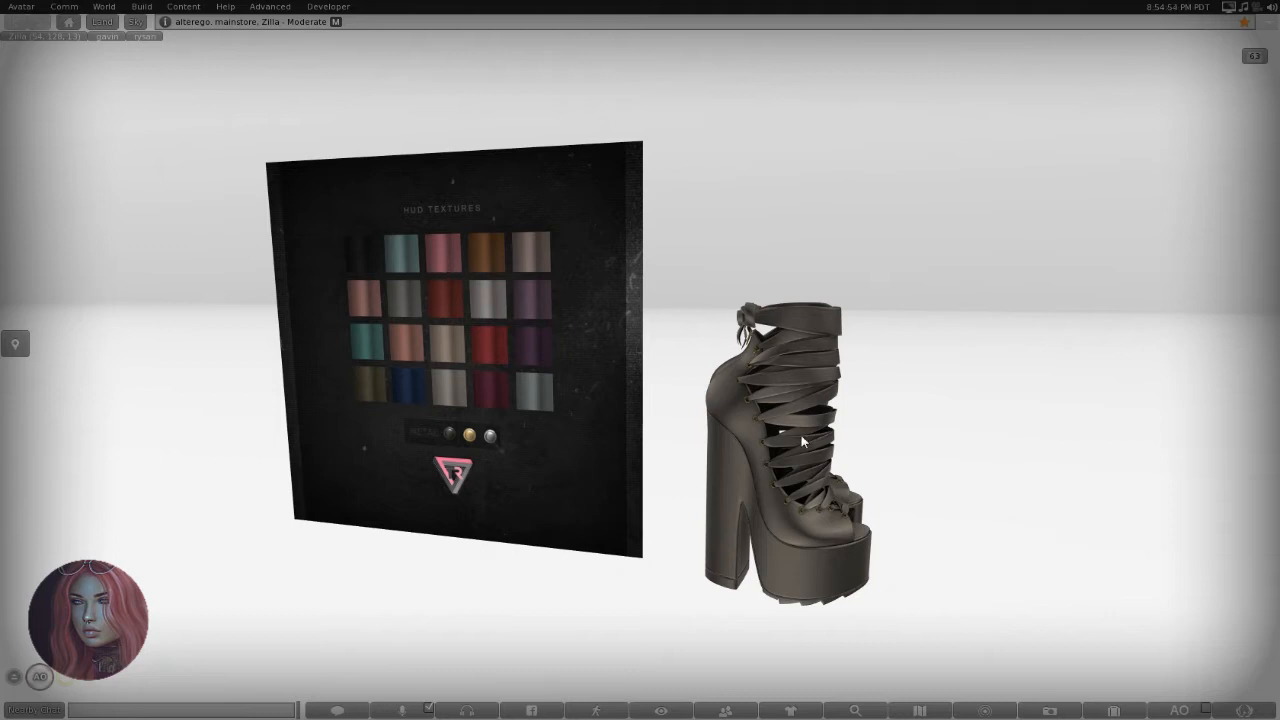
Edit the shoes as linked parts and shift the second shoe along the Y axis so the pair stands side by side.
right_click(746, 406)
click(706, 404)
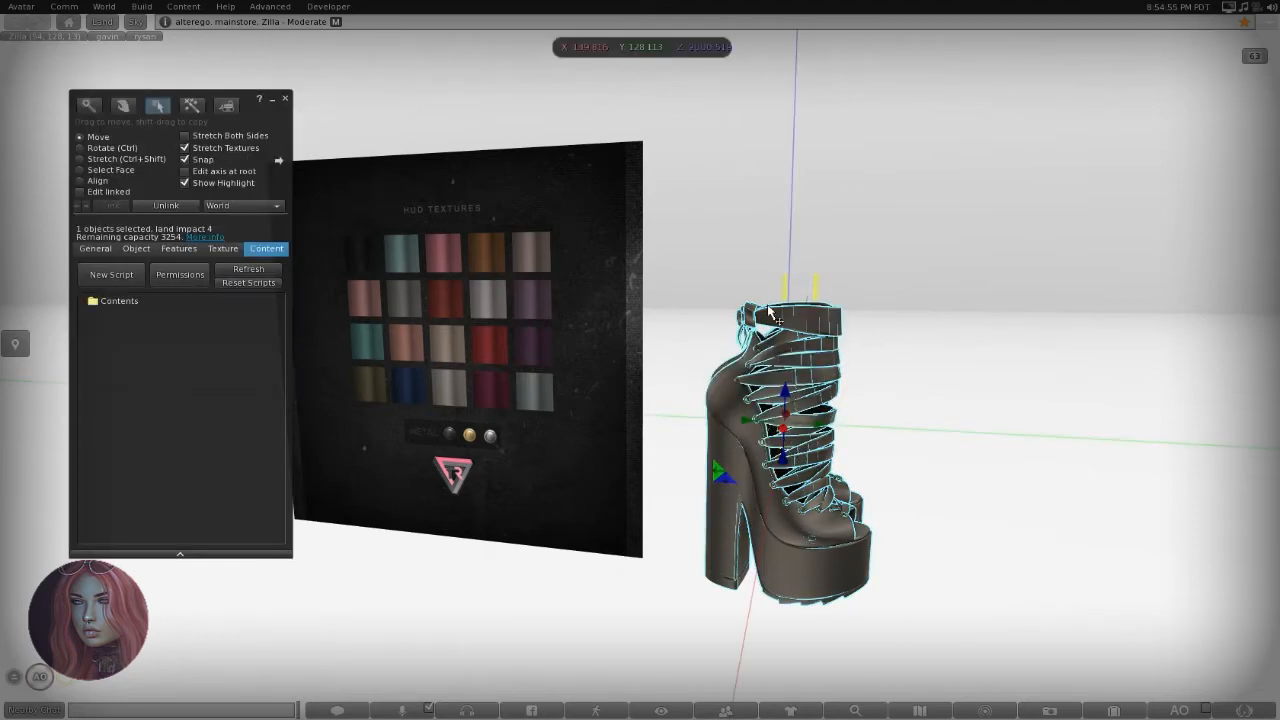
click(109, 192)
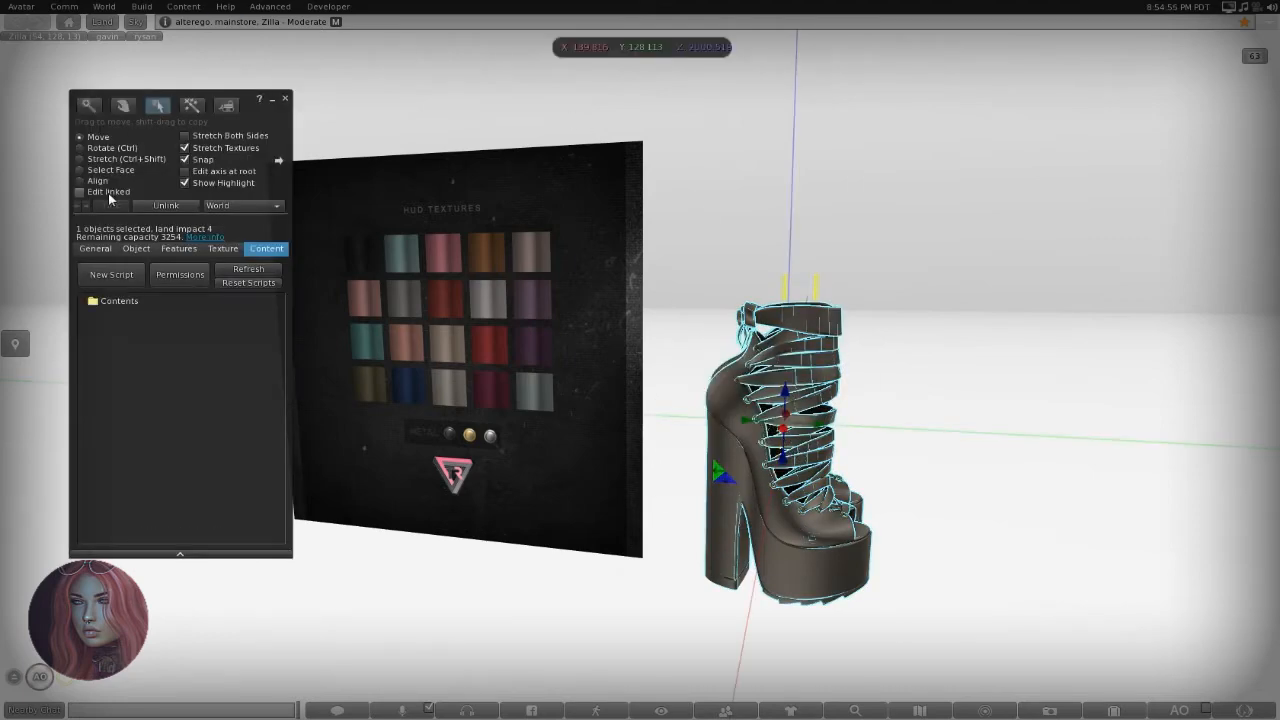
click(733, 372)
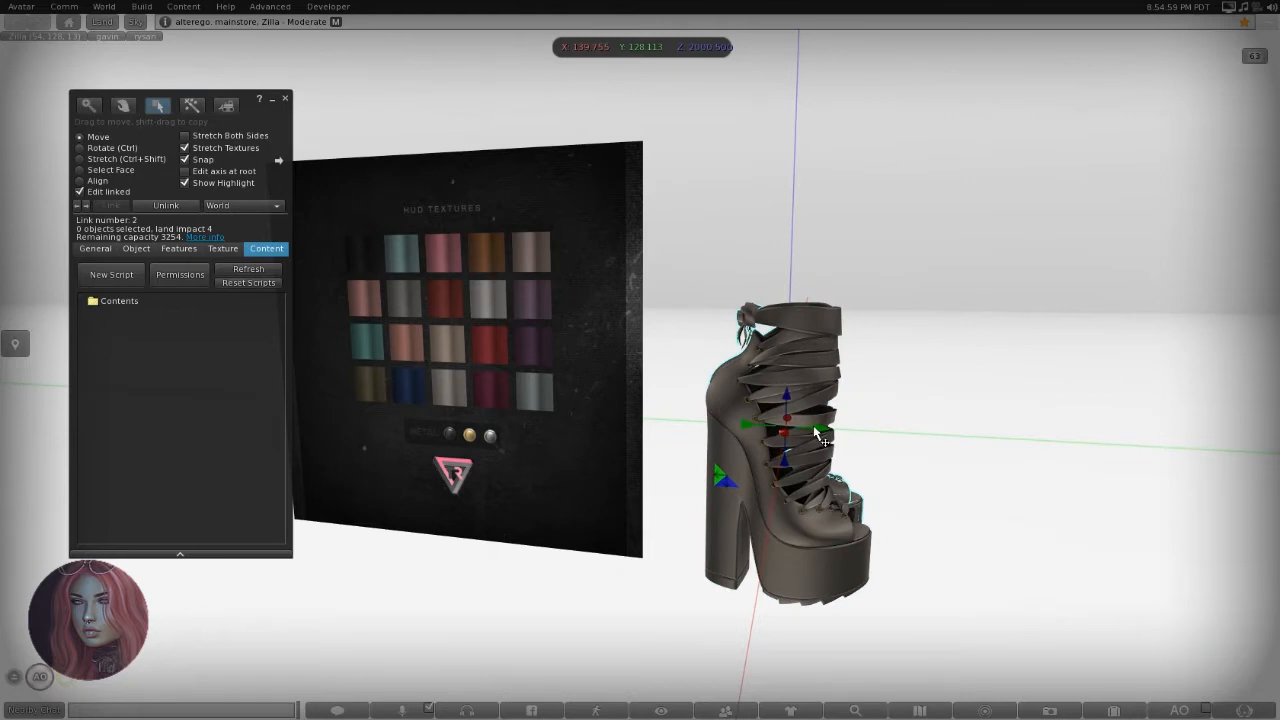
shift+drag(824, 425, 693, 340)
key(ctrl)
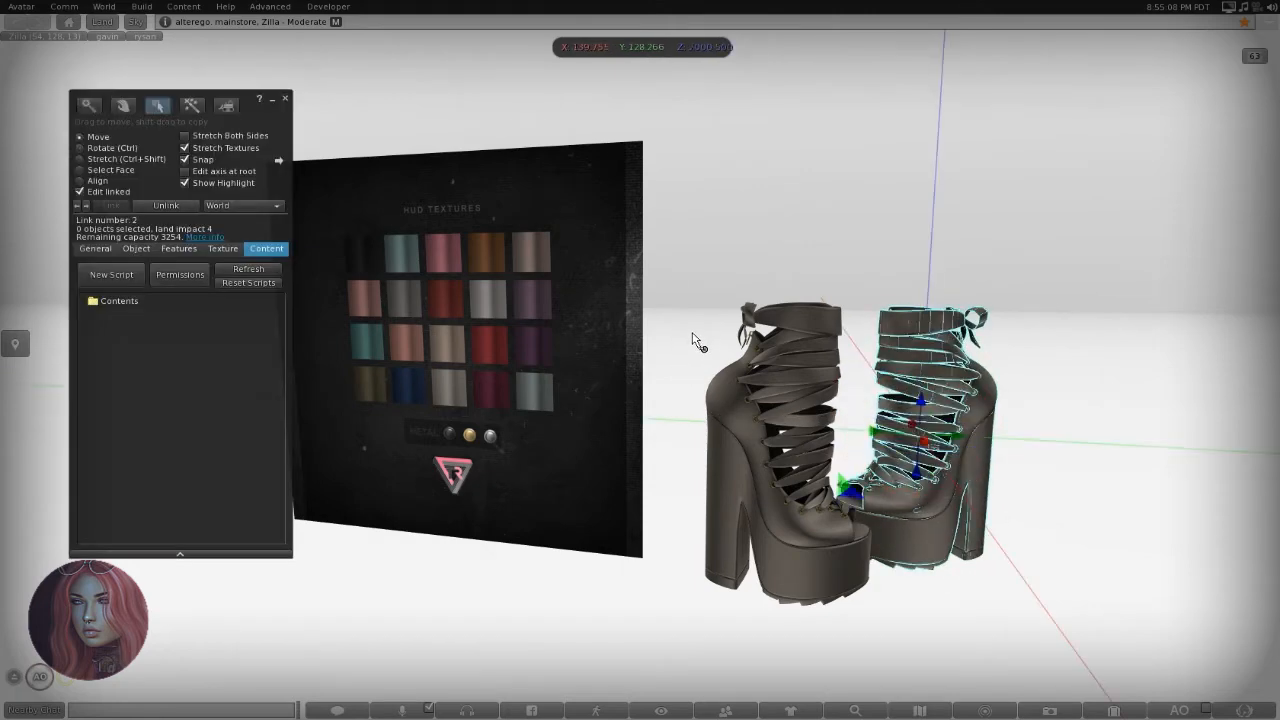
click(285, 99)
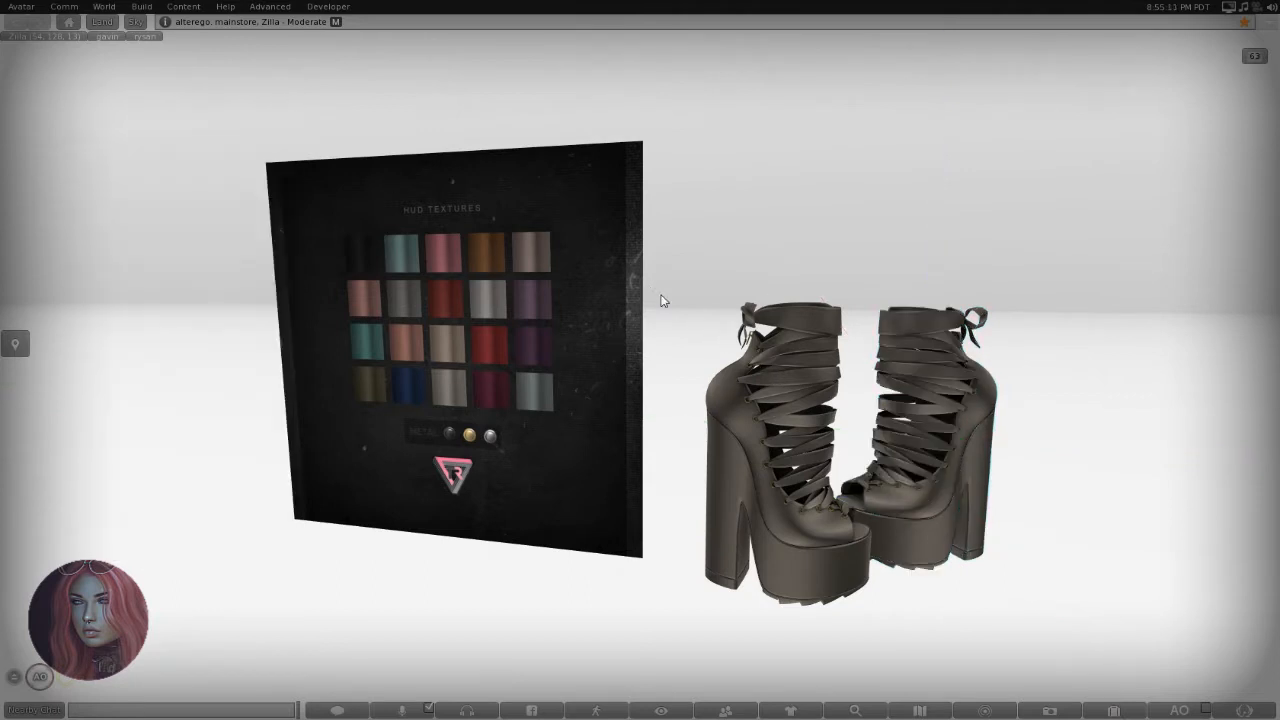
Open the inventory, collapse its folders and expand only the Clothing folder, keeping the window clear of the shoes.
alt+drag(722, 400, 640, 350)
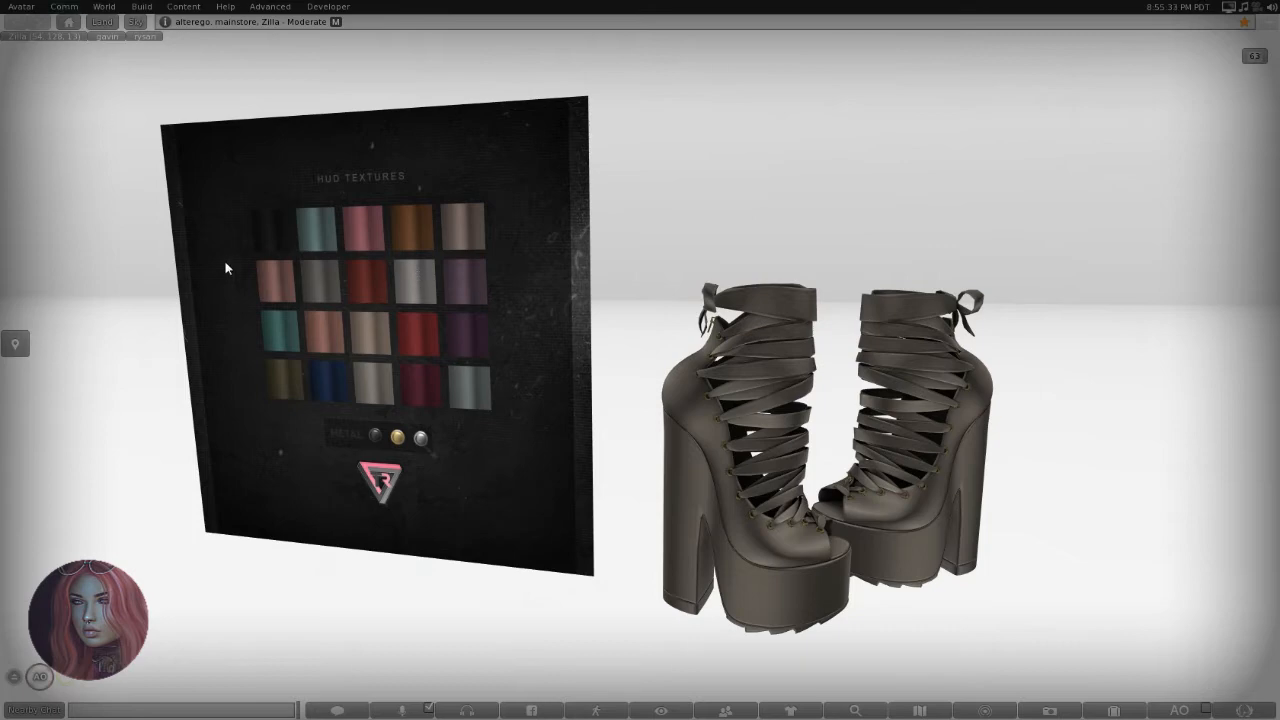
click(1113, 710)
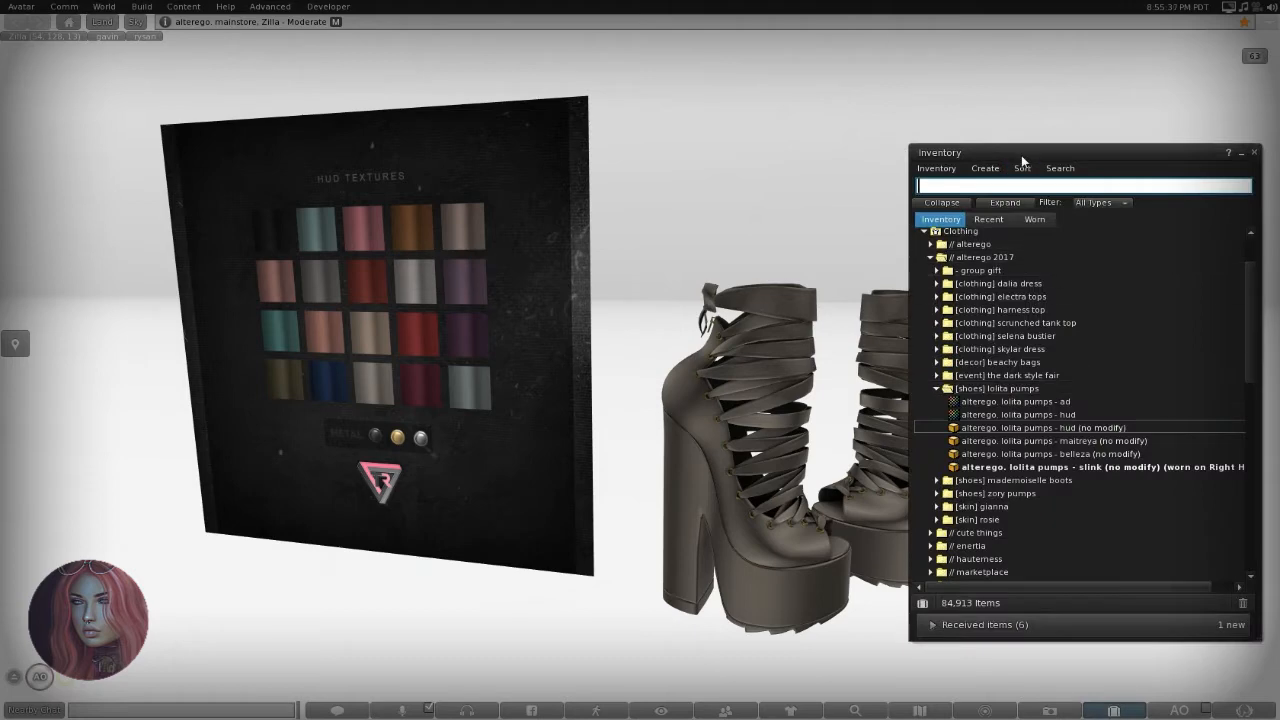
mouse_move(1021, 155)
mouse_down()
mouse_move(937, 146)
mouse_move(1015, 154)
mouse_up()
click(938, 201)
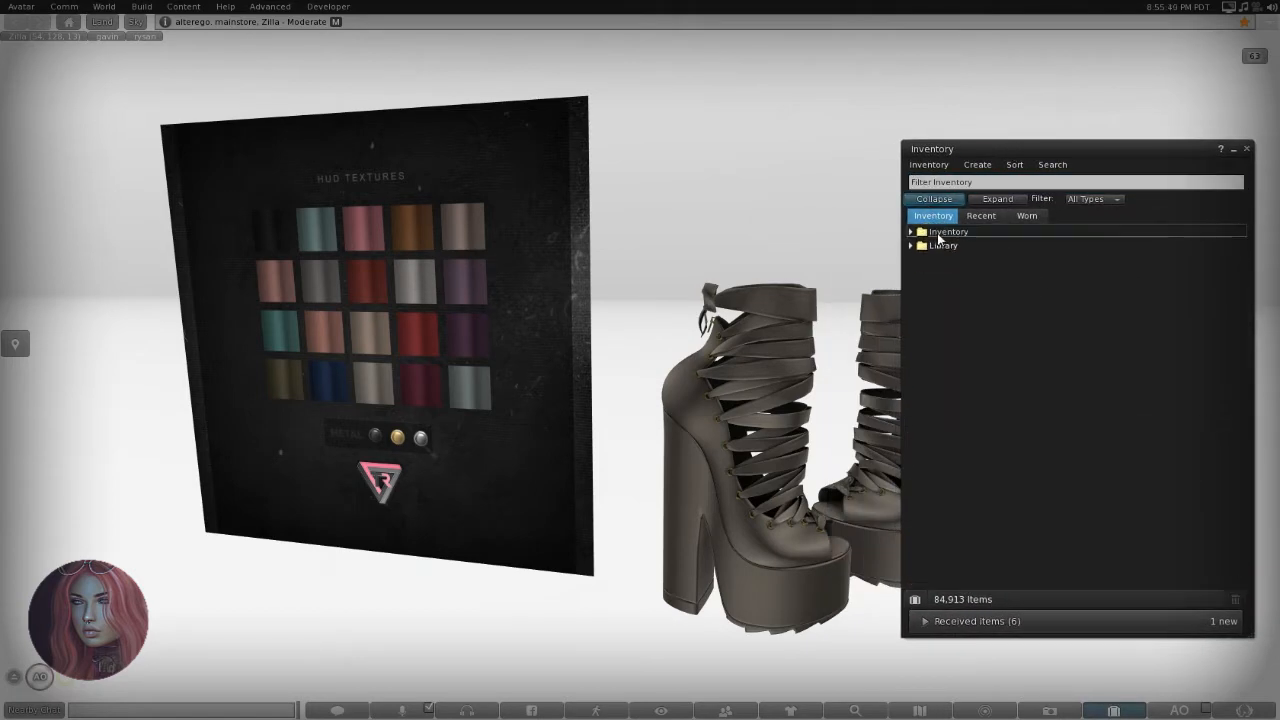
double_click(943, 234)
double_click(953, 297)
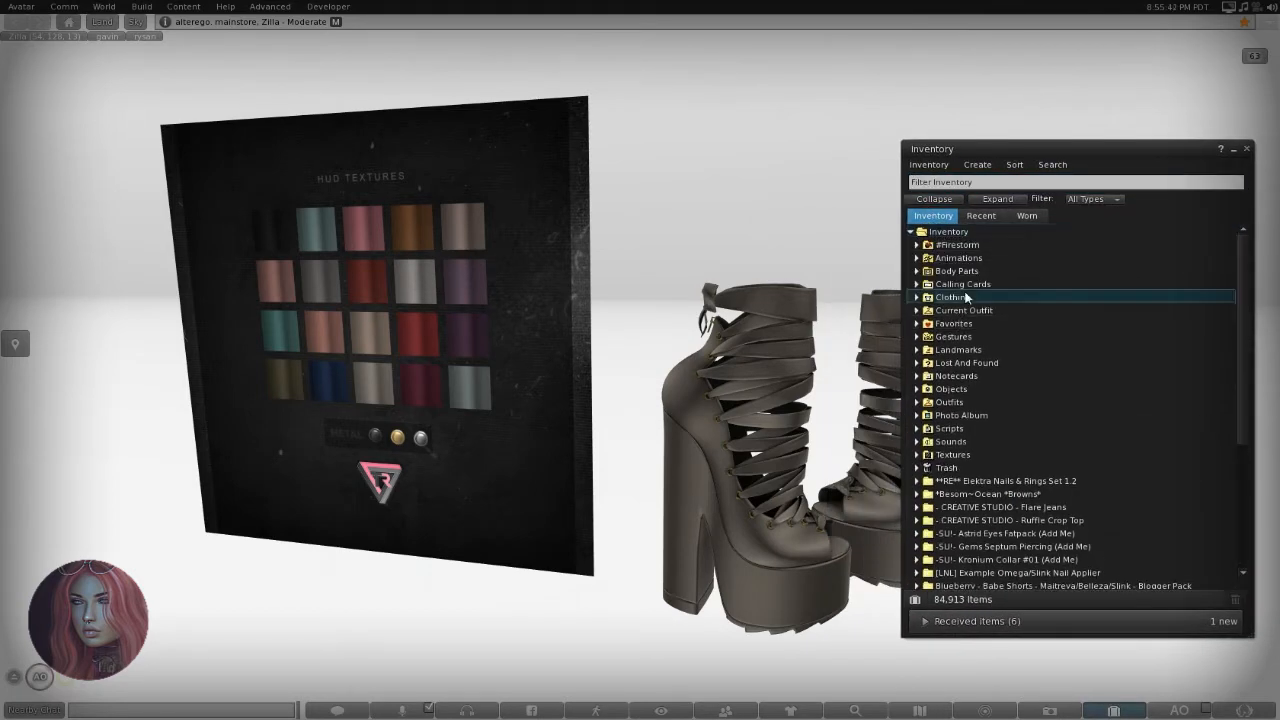
drag(981, 153, 1106, 128)
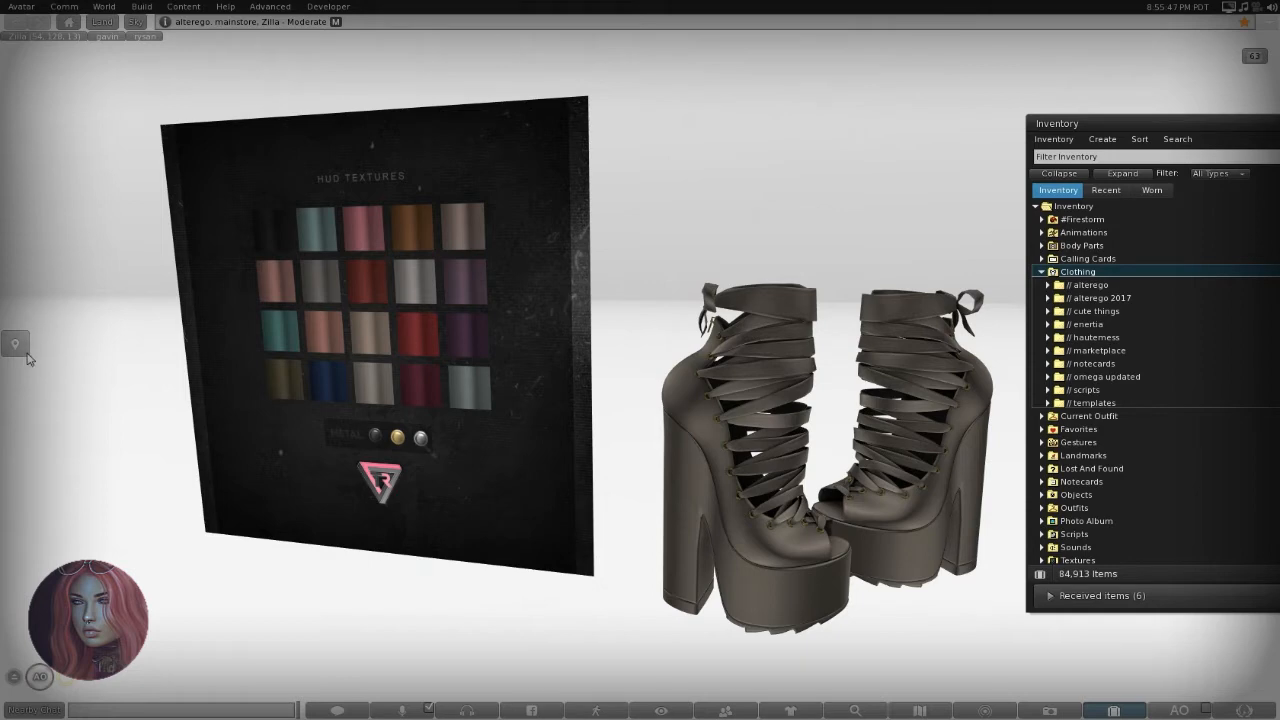
Start editing the HUD panel and reposition the build and inventory windows so they cover less of the scene.
right_click(376, 363)
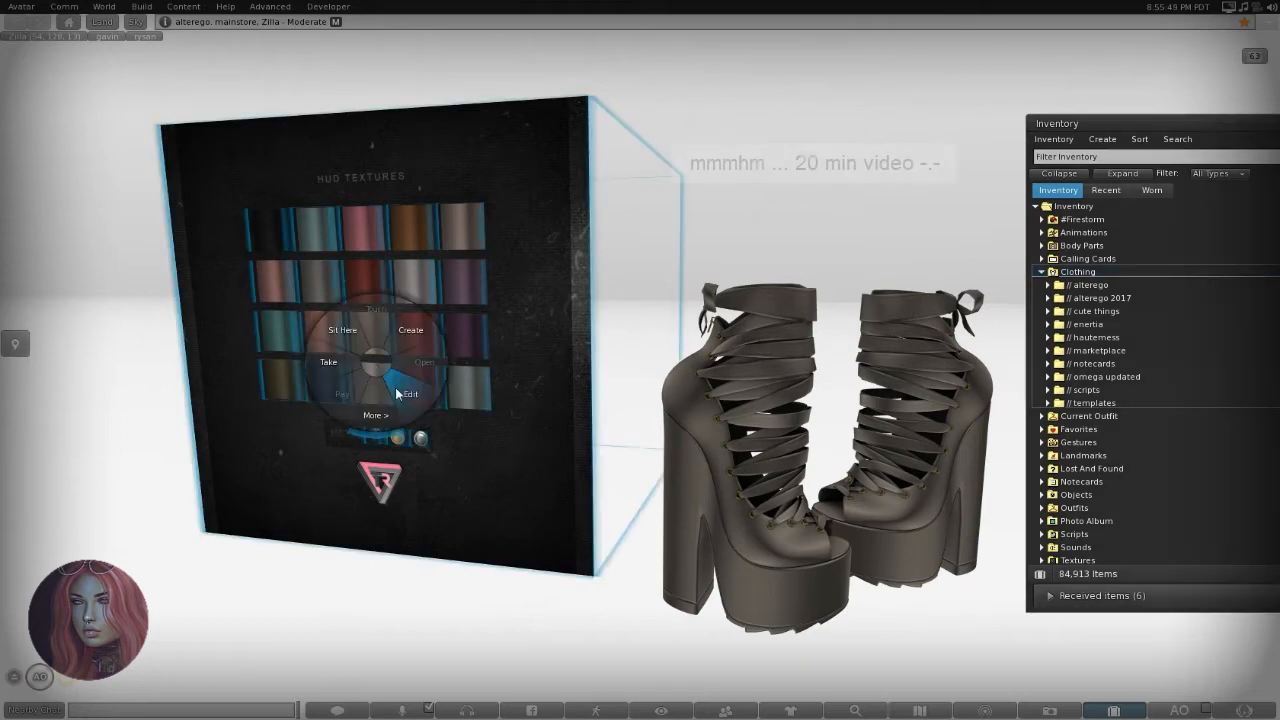
click(401, 399)
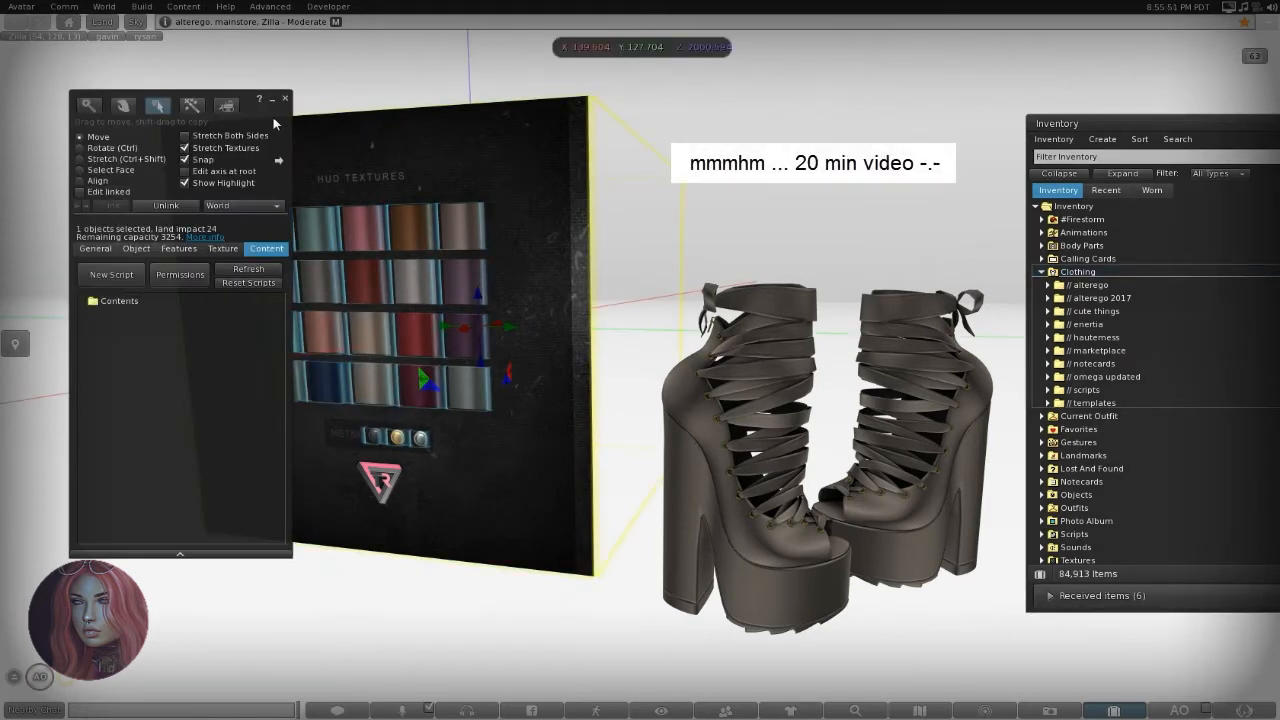
drag(276, 122, 226, 148)
click(227, 147)
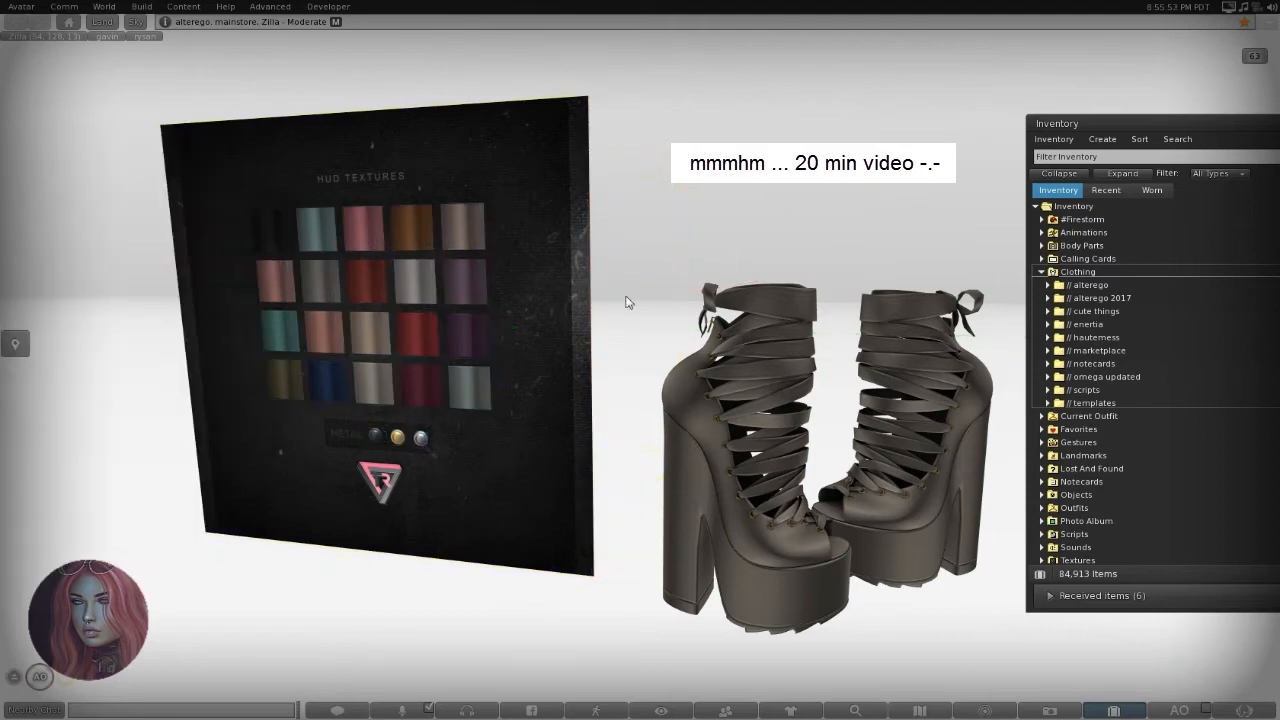
drag(1056, 123, 1055, 170)
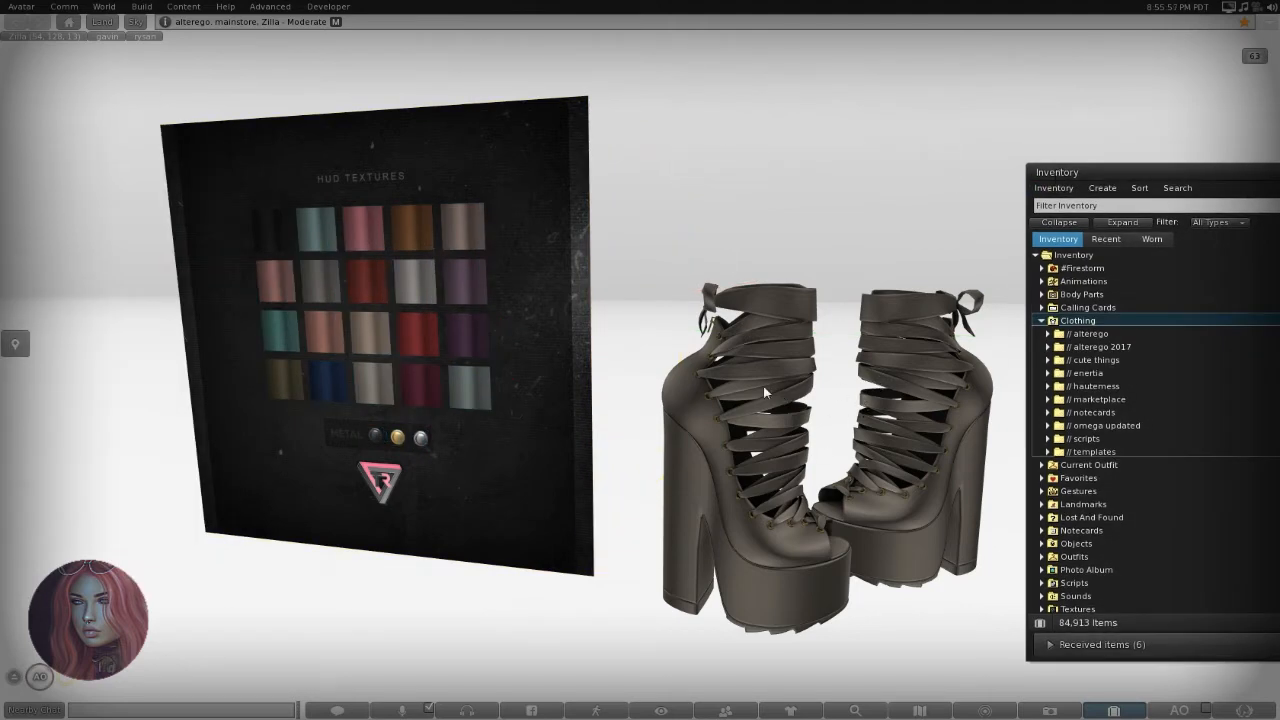
Move the pair of shoes along the Y axis towards the HUD panel, to Y about 128.176.
right_click(692, 402)
click(730, 426)
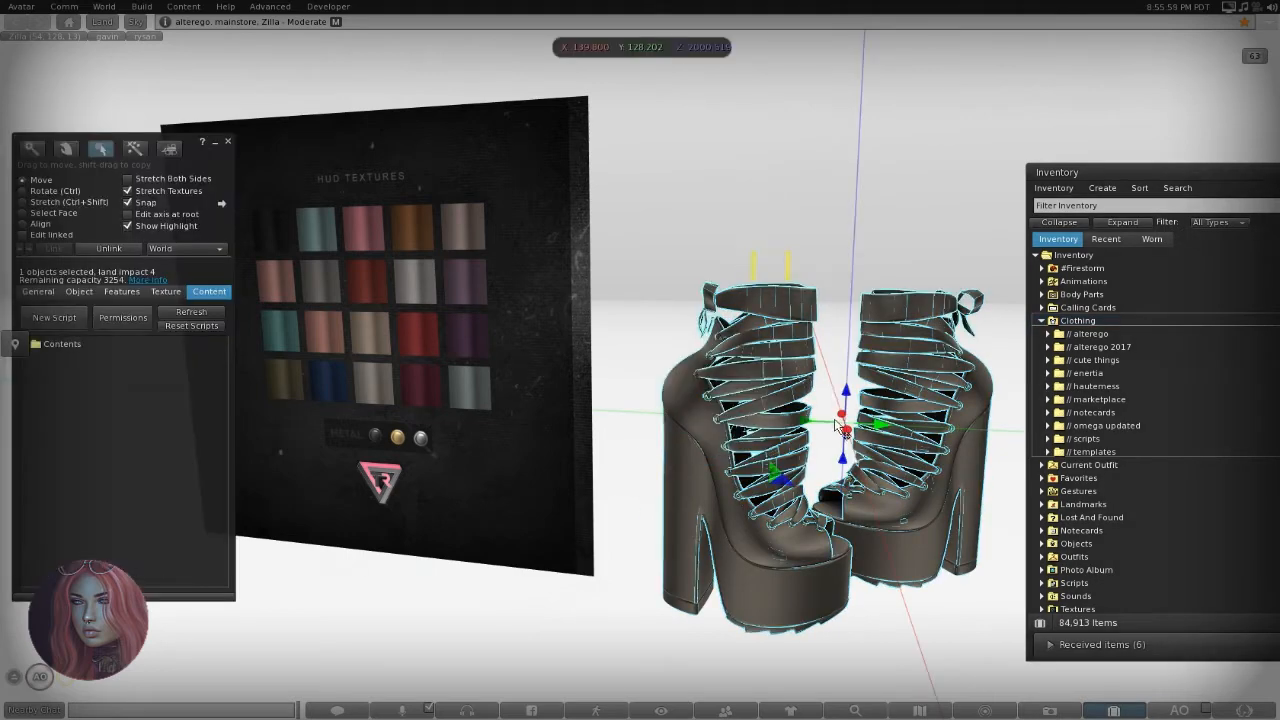
drag(843, 428, 815, 428)
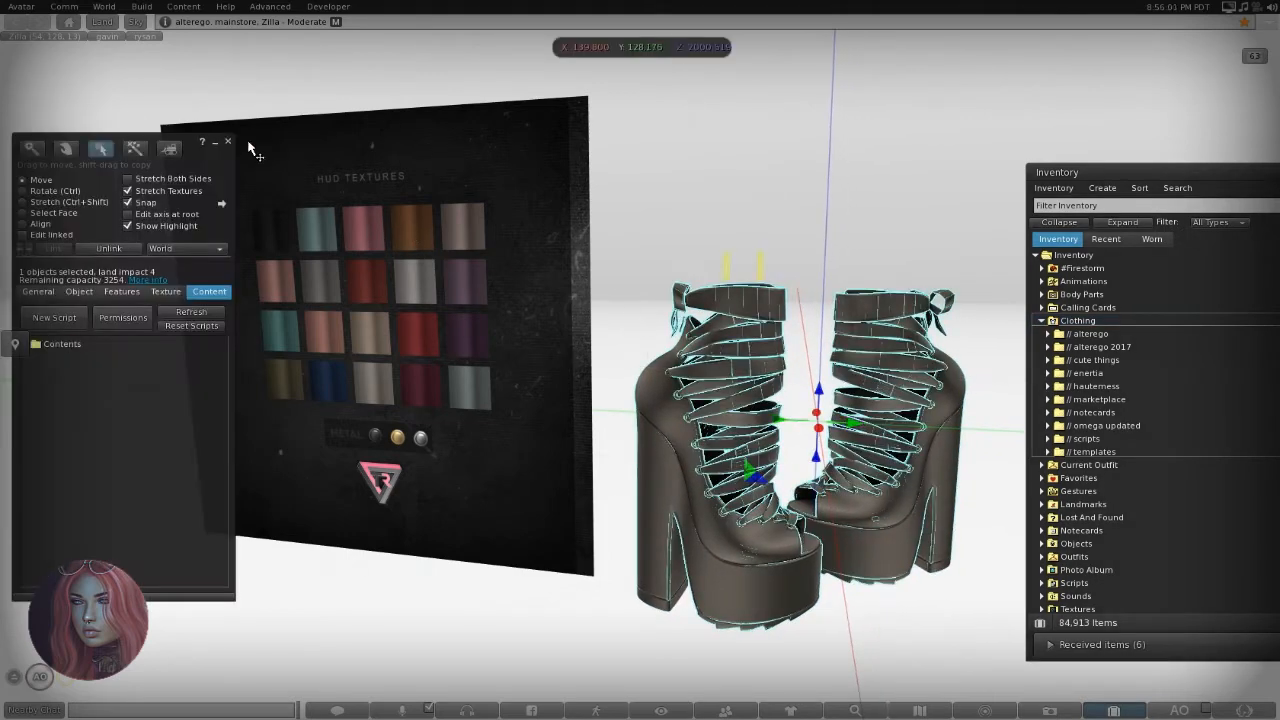
click(228, 142)
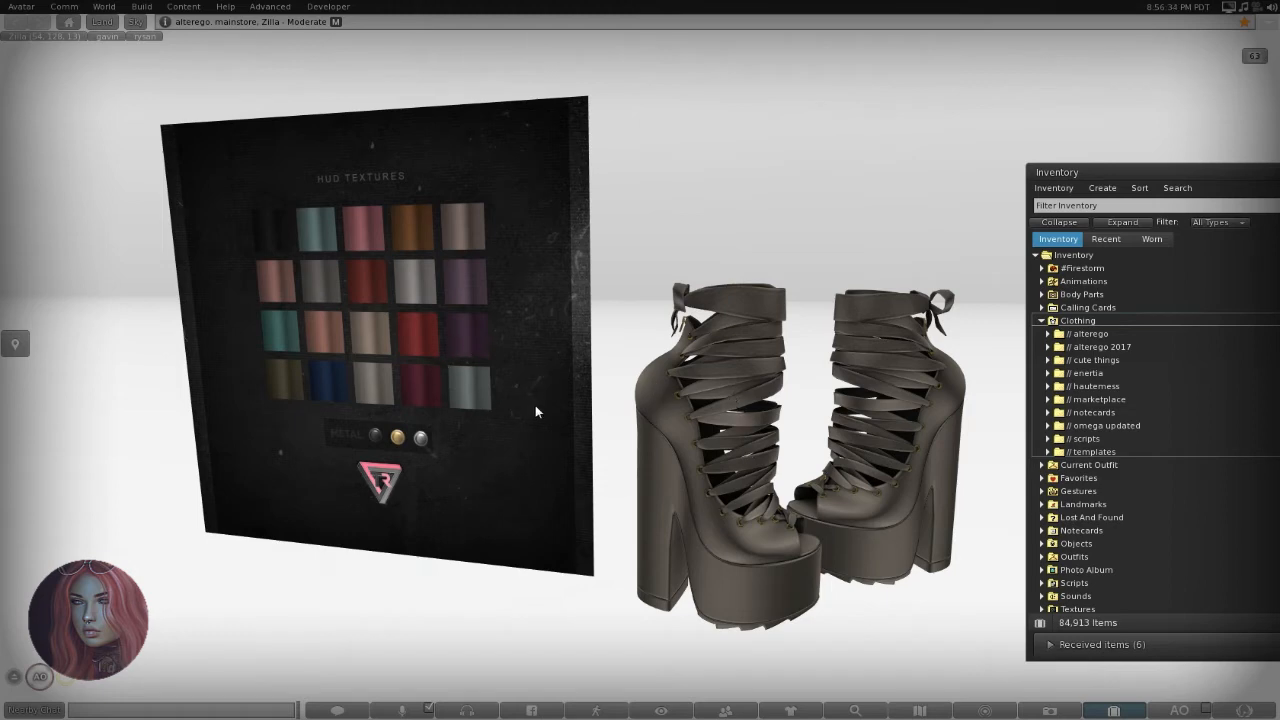
Add the *BoSH* ULTIMATE v5 License and Master scripts from the scripts folder to the HUD's contents.
right_click(546, 376)
click(572, 411)
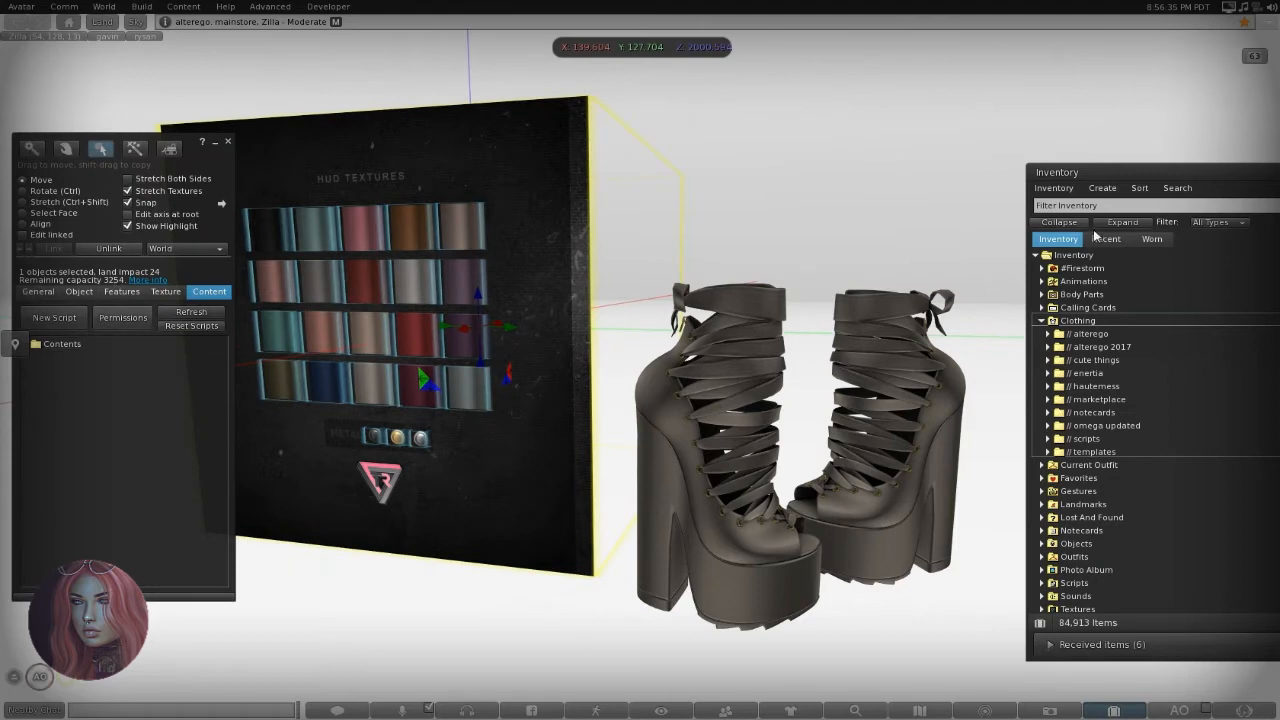
double_click(1086, 437)
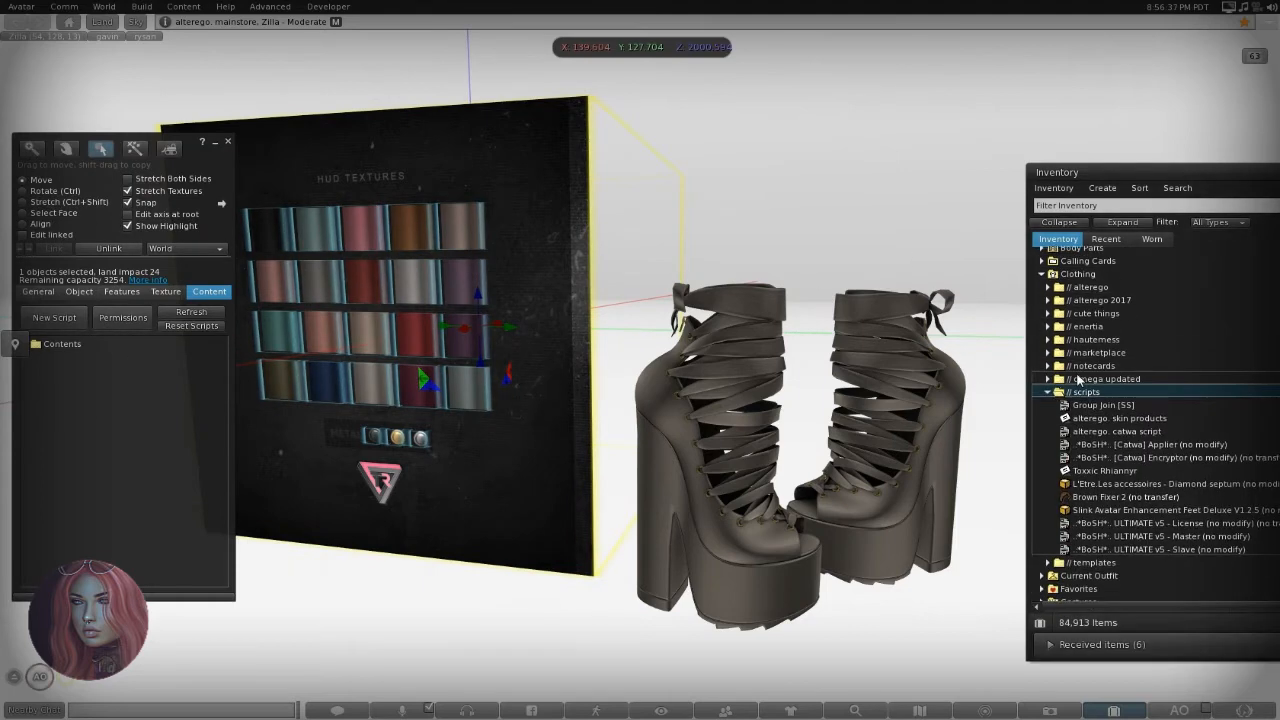
drag(1166, 490, 130, 400)
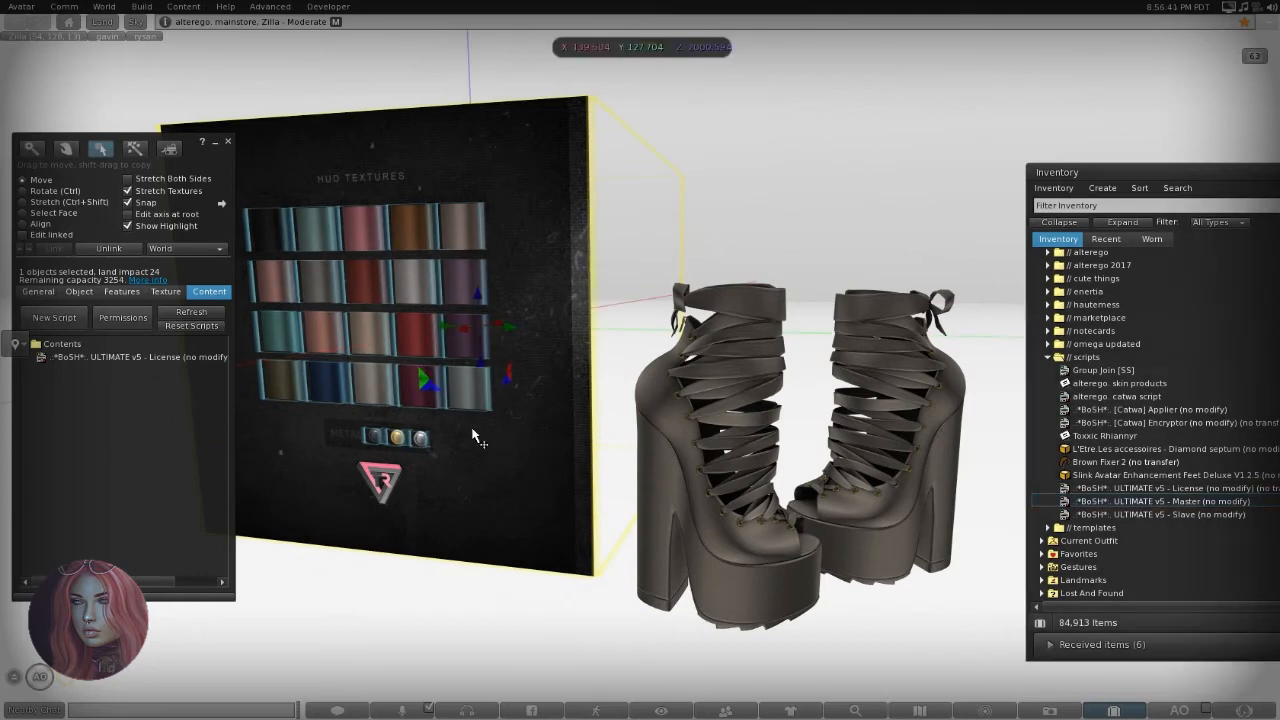
Add the *BoSH* ULTIMATE v5 License and Slave scripts to the shoes' contents and finish editing.
click(866, 522)
drag(1171, 490, 65, 446)
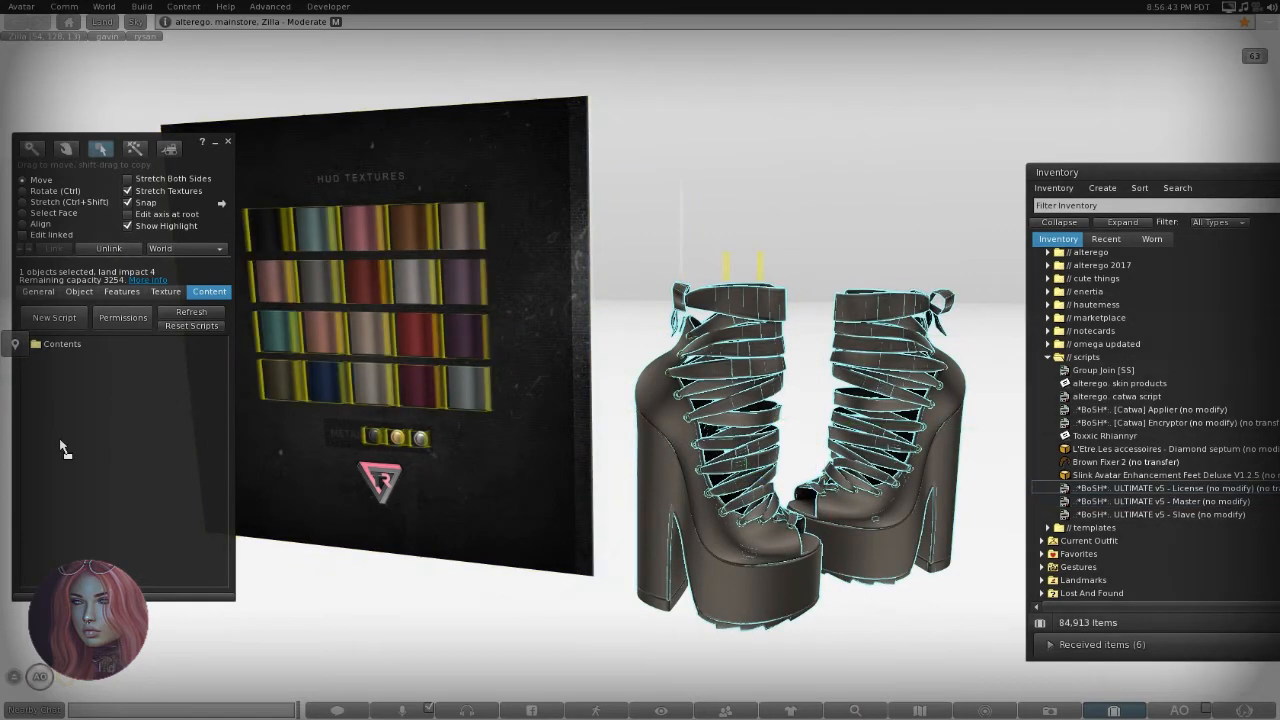
drag(1168, 522, 174, 444)
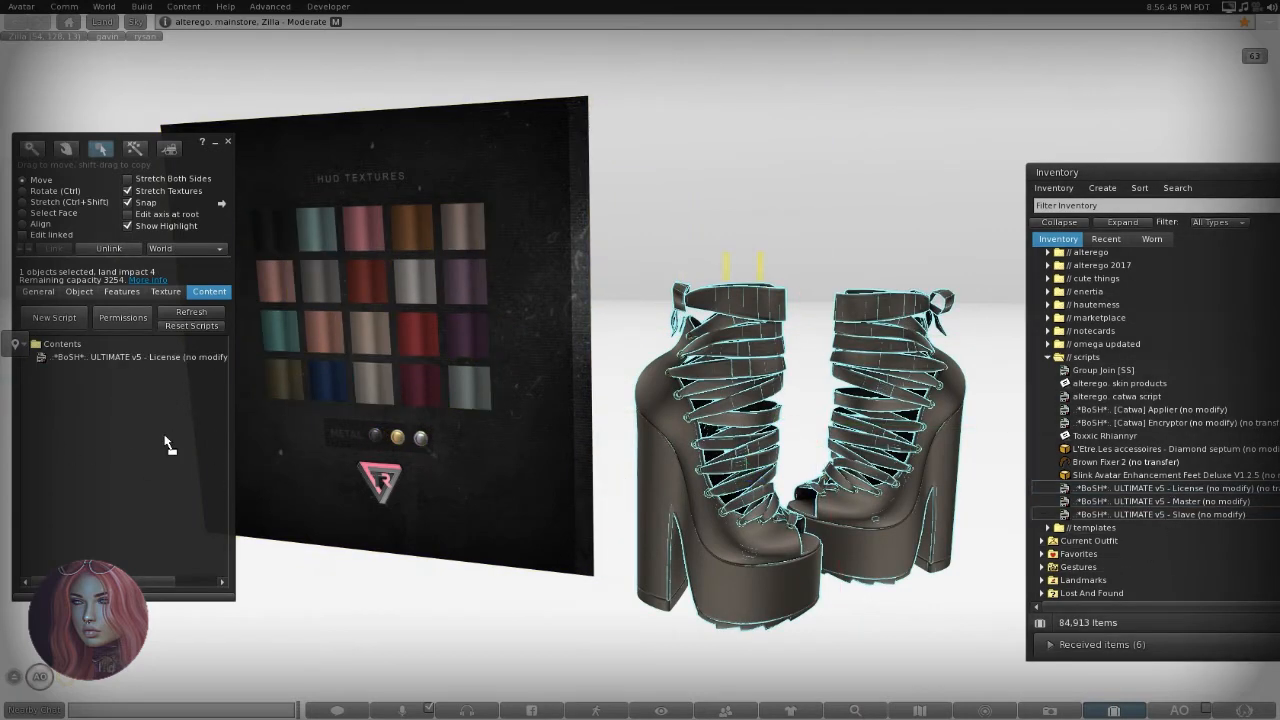
click(228, 142)
Examine the name and description fields of the HUD and of the shoes to compare the two objects.
right_click(441, 368)
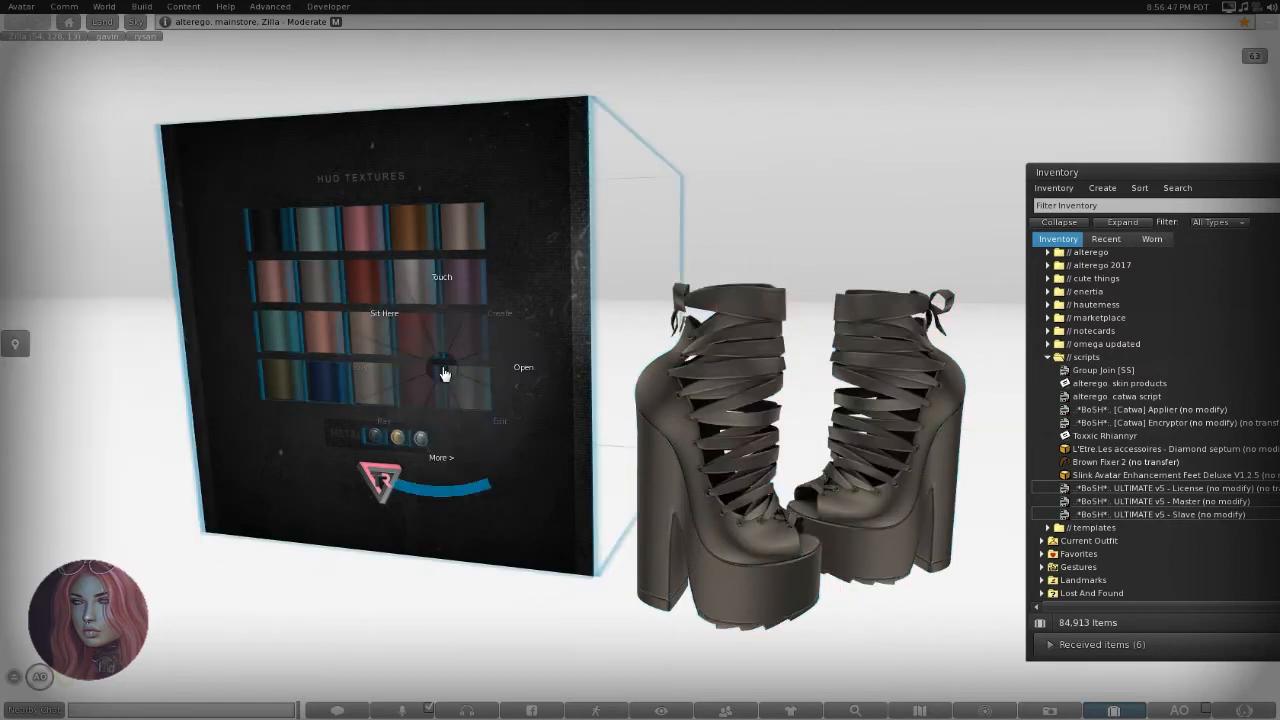
click(460, 393)
click(45, 291)
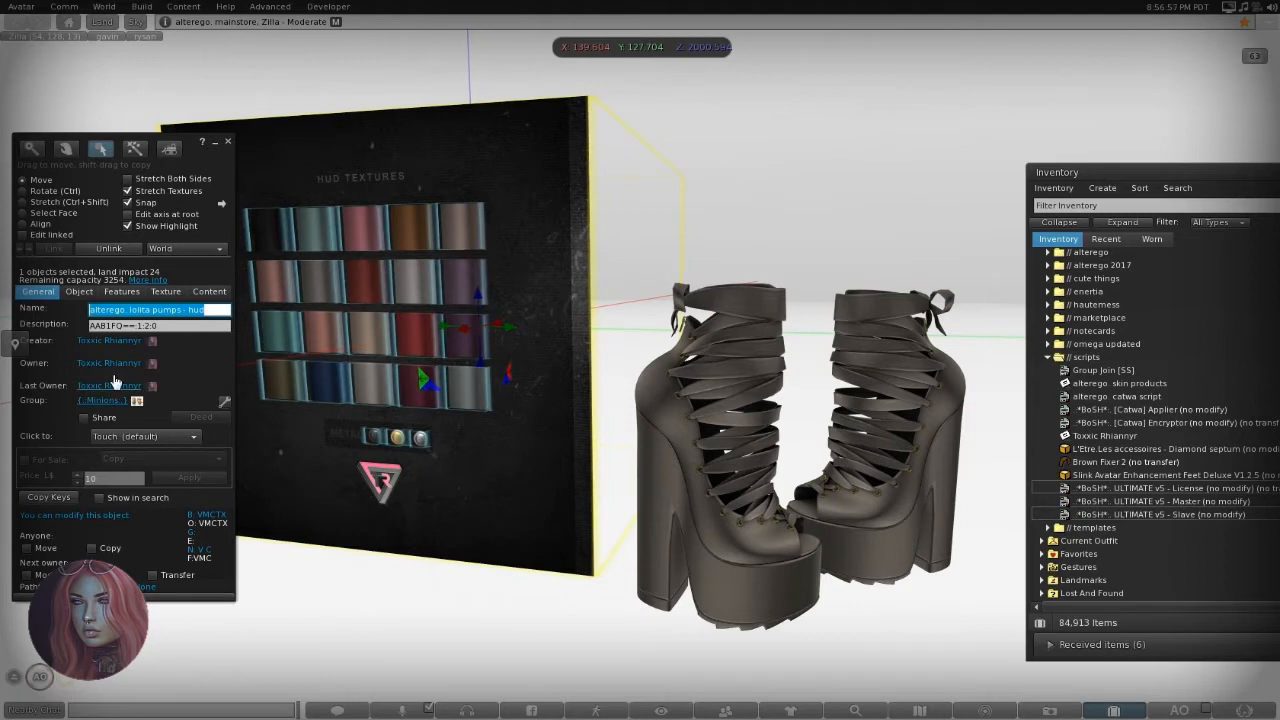
key(Tab)
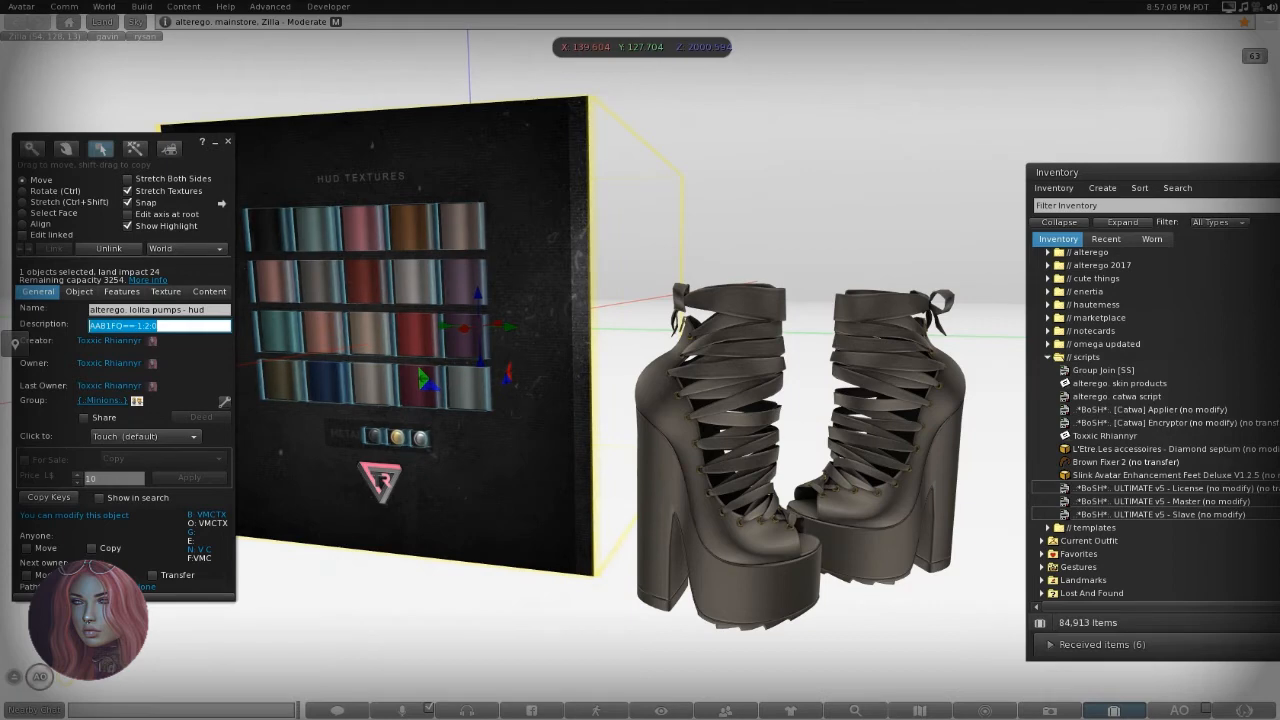
click(681, 414)
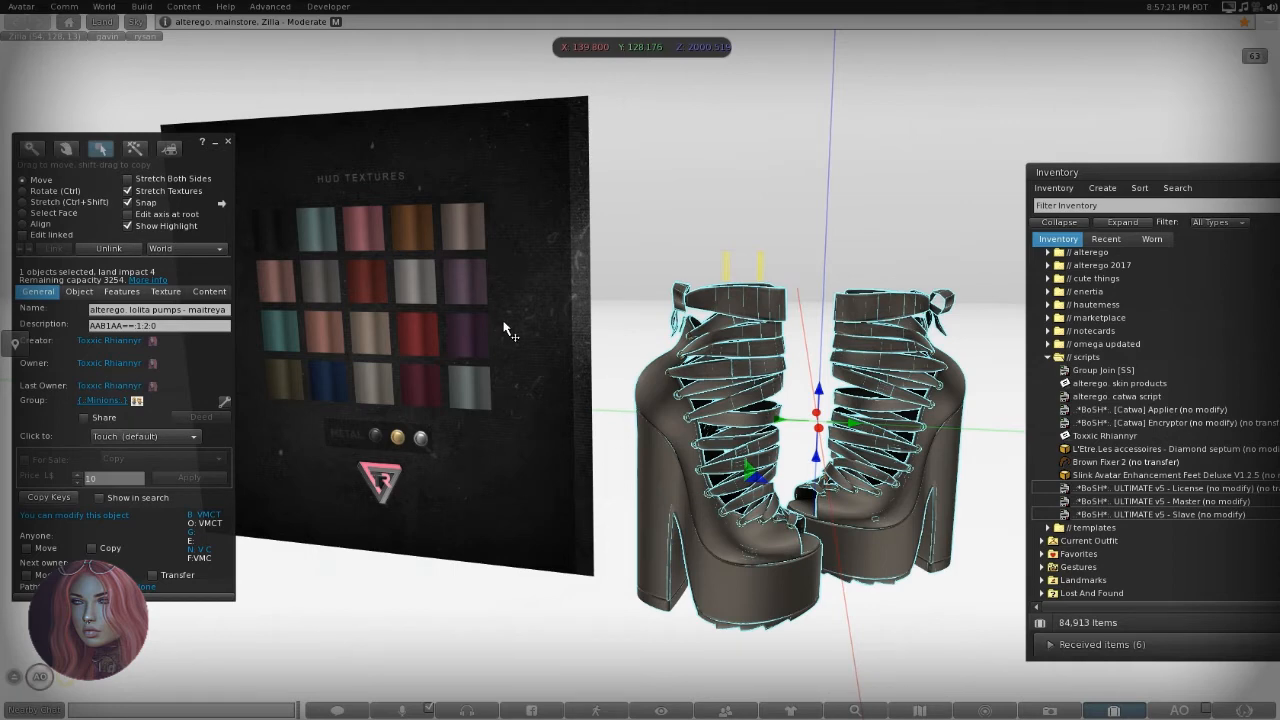
click(452, 305)
click(940, 400)
click(201, 310)
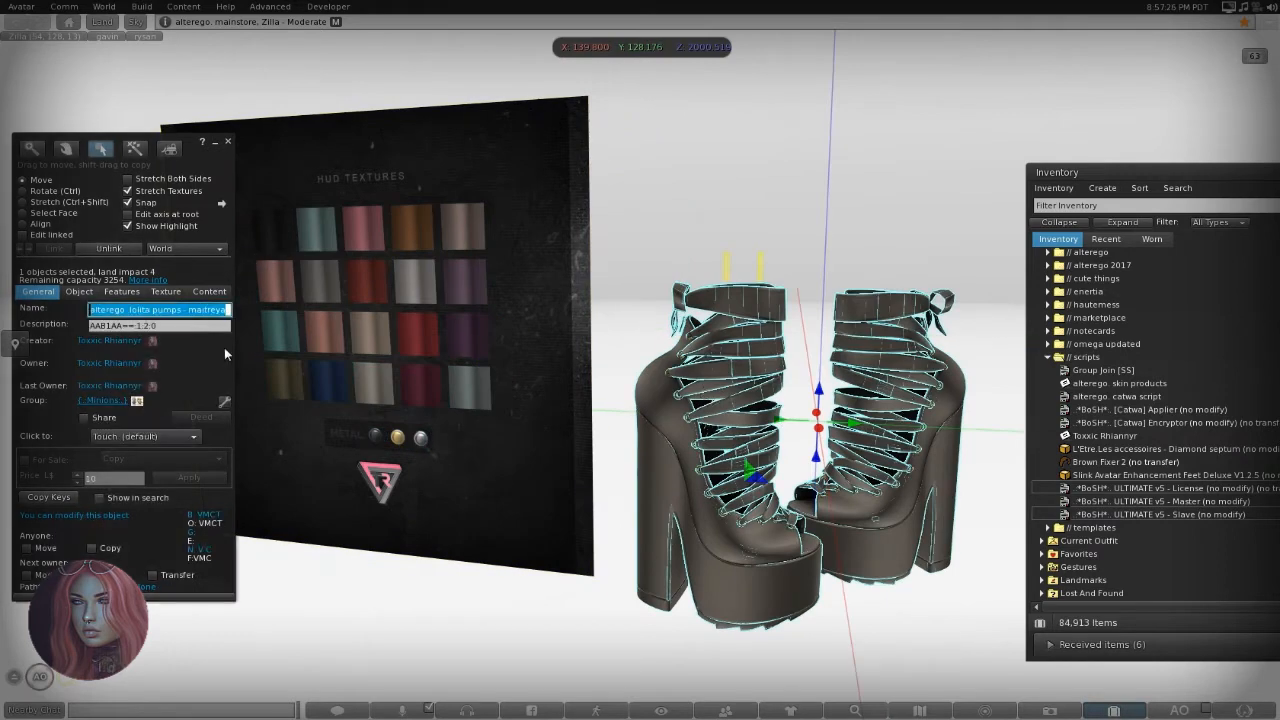
click(421, 316)
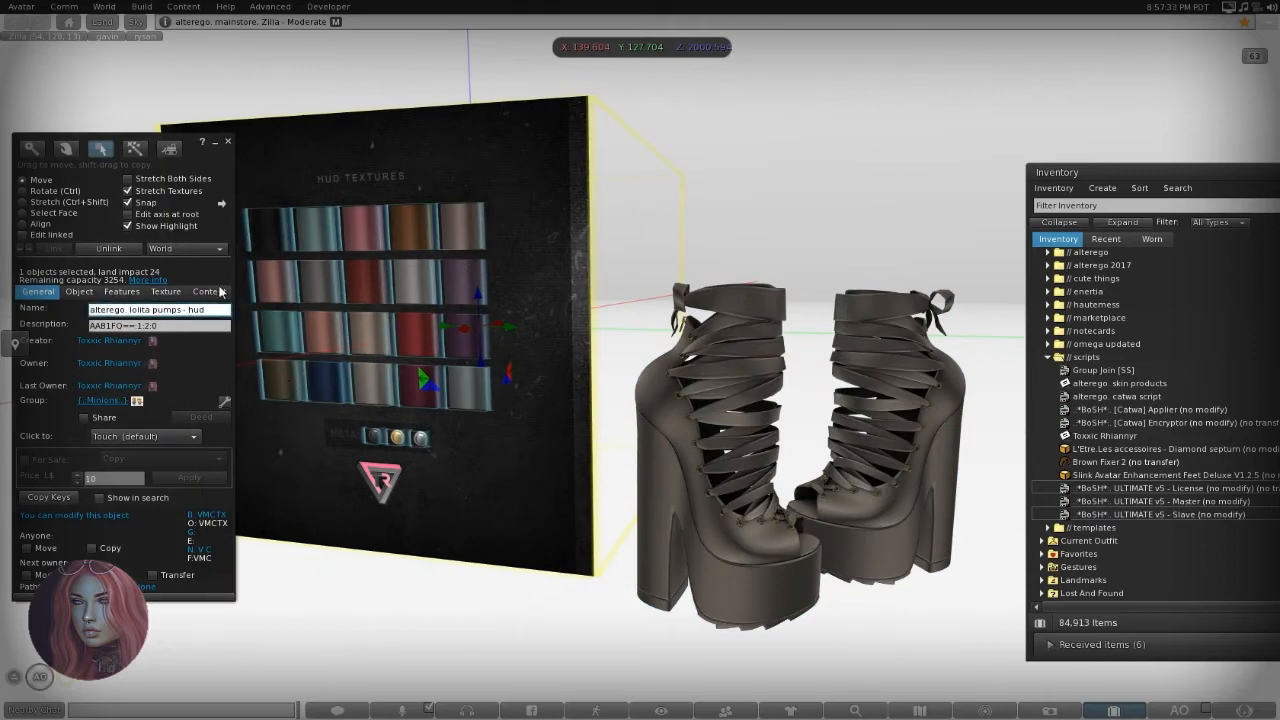
click(207, 291)
click(229, 141)
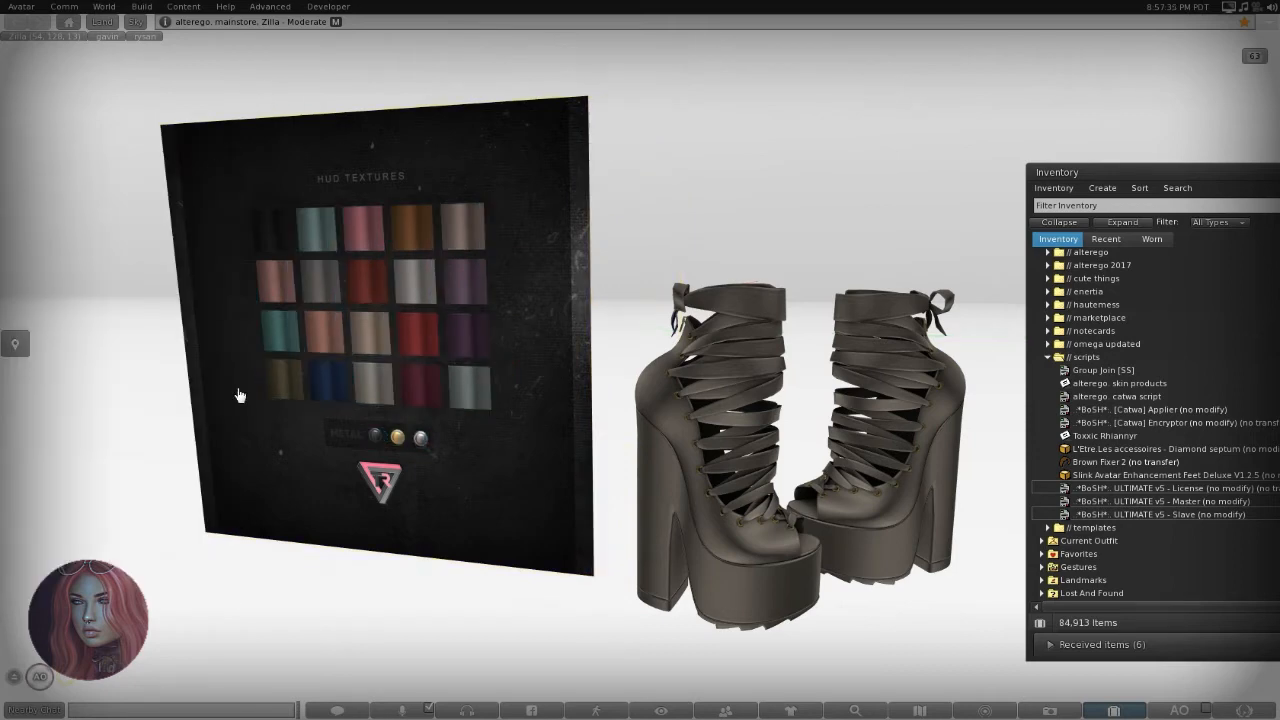
Collapse the scripts folder and create a new notecard in the Clothing folder.
double_click(1134, 354)
scroll(1101, 404, up, 2)
scroll(1101, 404, up, 1)
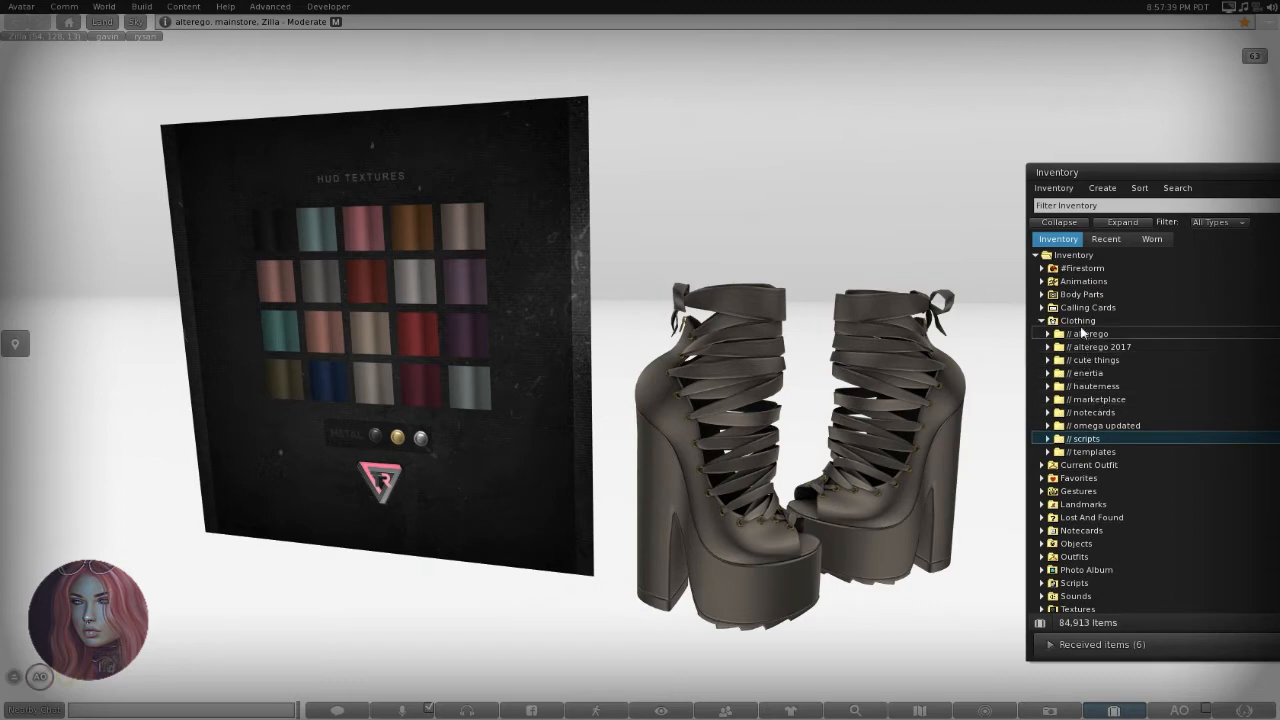
right_click(1088, 321)
click(1094, 366)
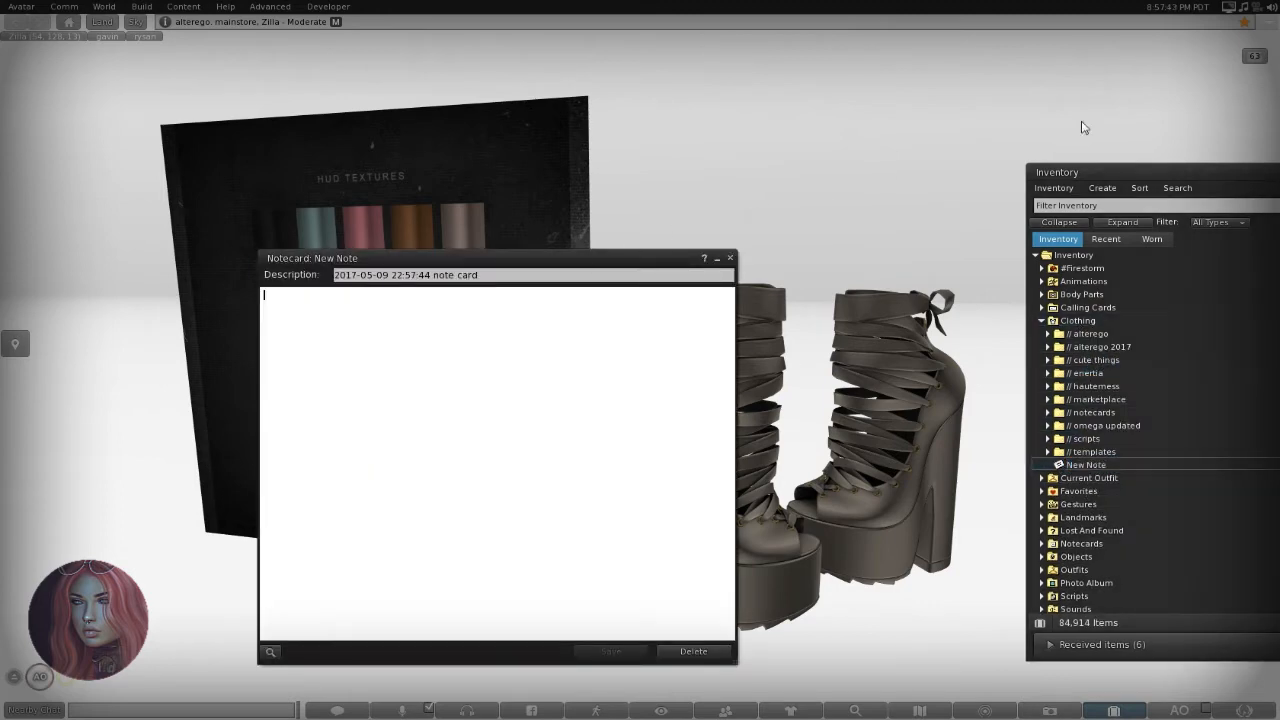
Write the line "mesh#,uuid,face#" in the new notecard and minimize it.
text(mes)
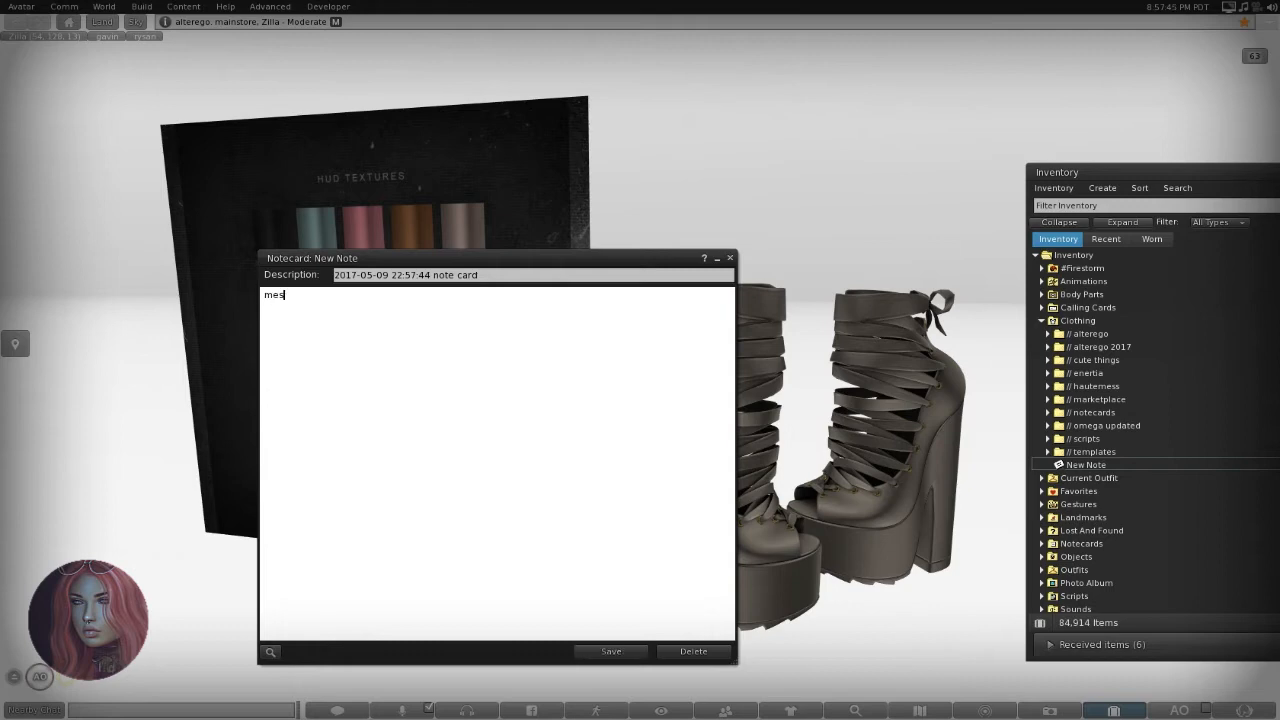
text(h#,uuid,face#)
drag(385, 258, 630, 243)
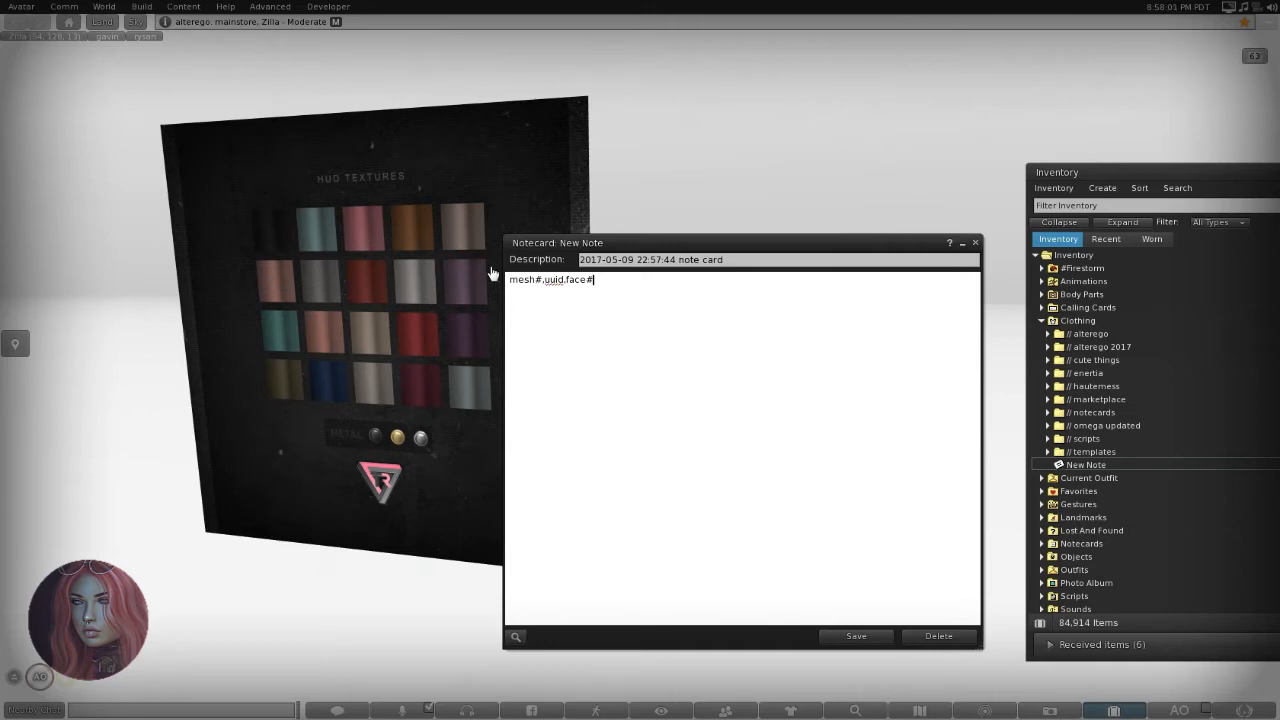
click(962, 243)
Edit the shoes in face selection mode, pick a face on the shoe nearer the HUD and show its texture settings.
right_click(729, 435)
click(760, 467)
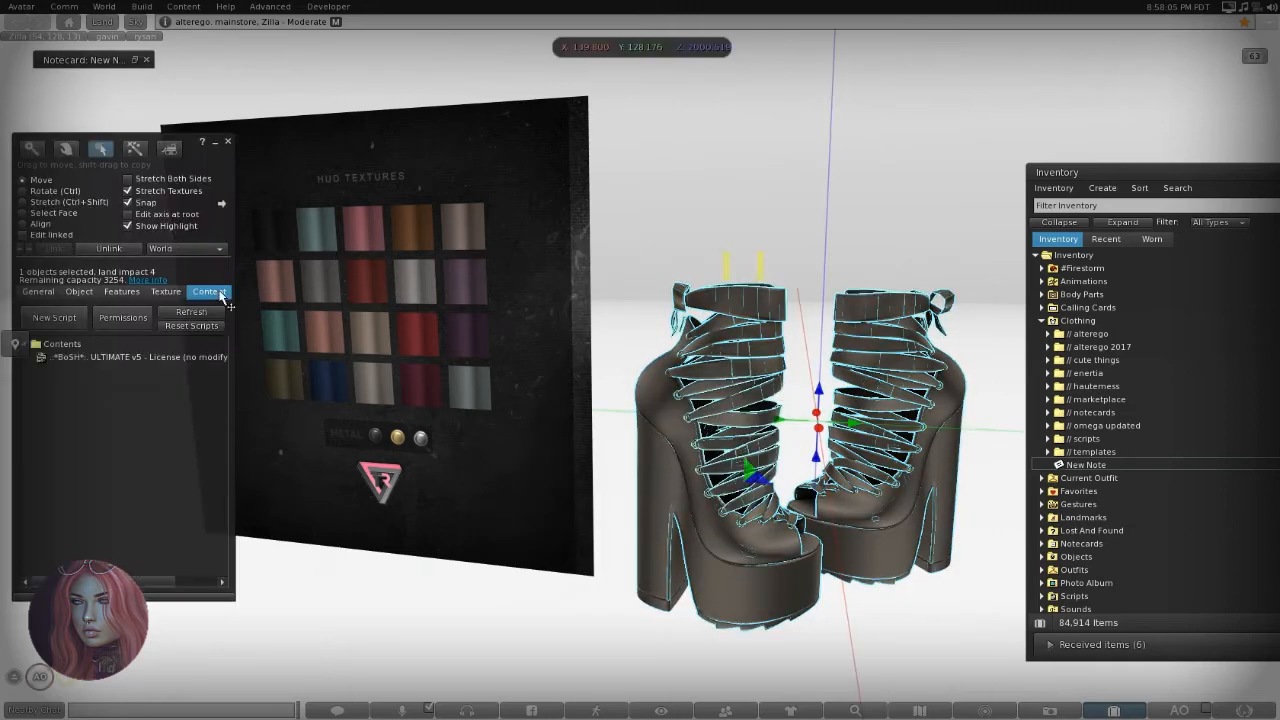
click(712, 302)
click(166, 291)
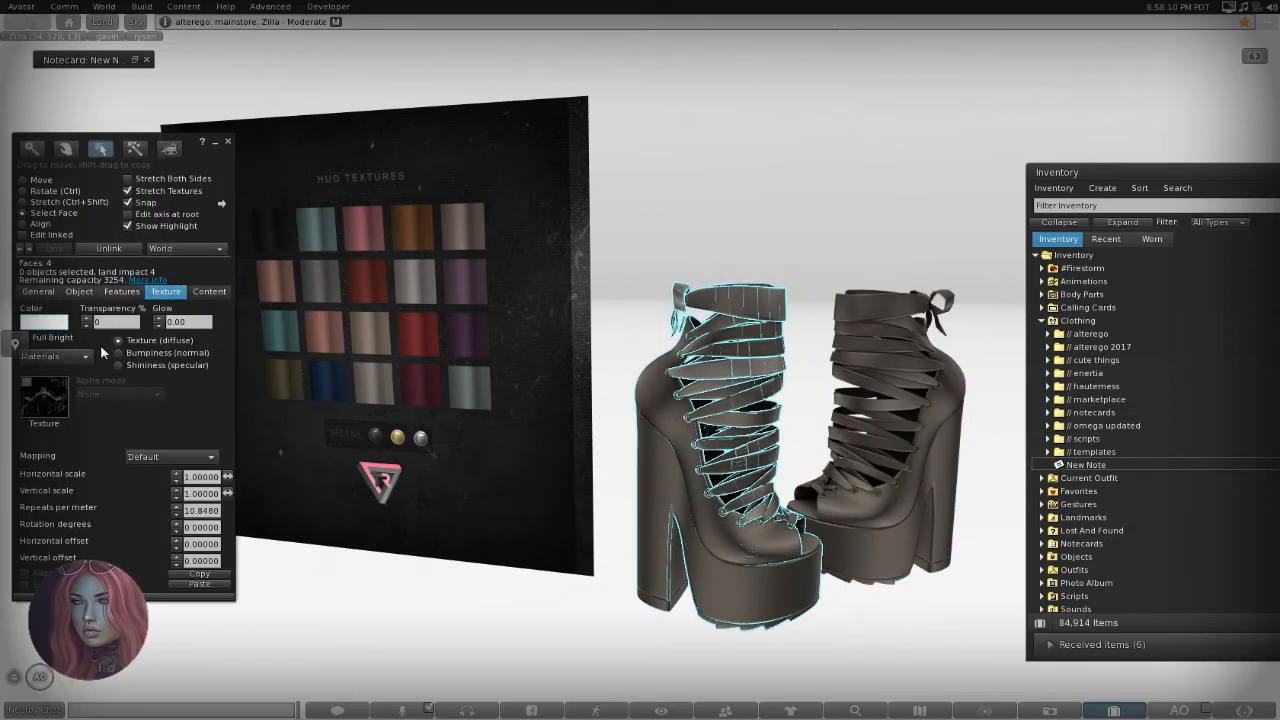
Color the nearer shoe's laces green, its upper blue and its heel and platform pink.
click(60, 322)
click(336, 369)
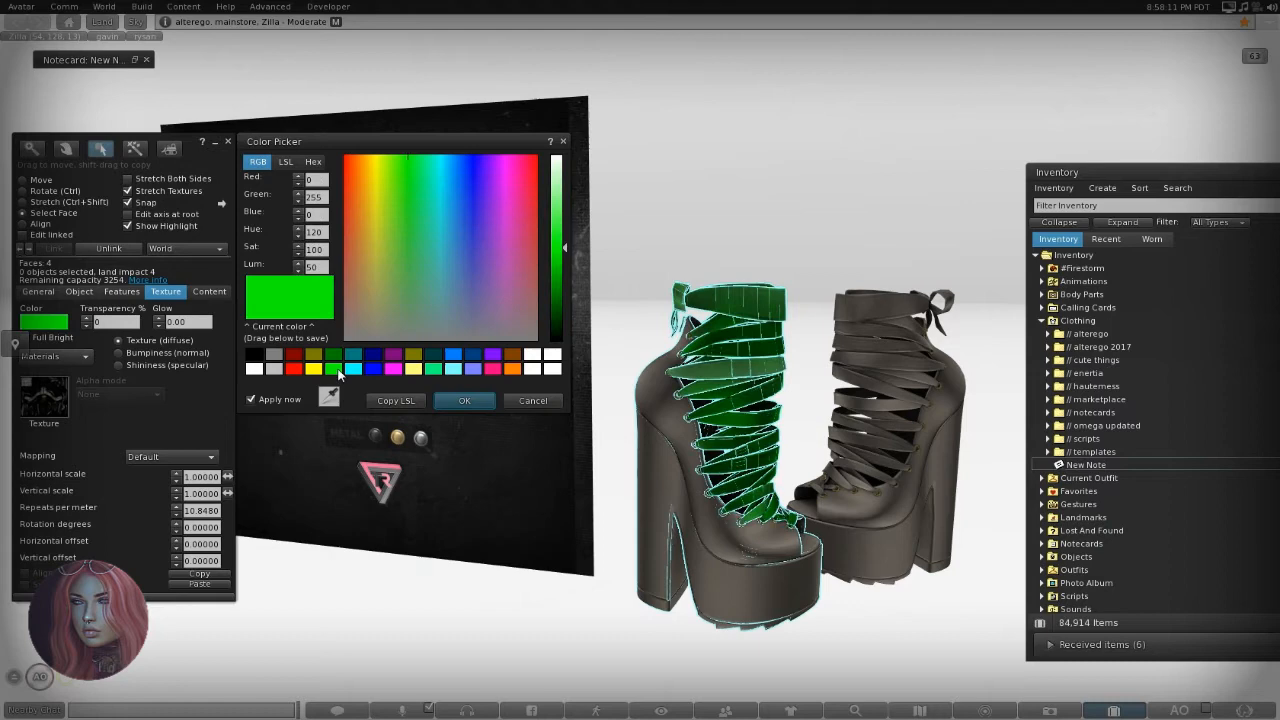
click(667, 405)
click(452, 357)
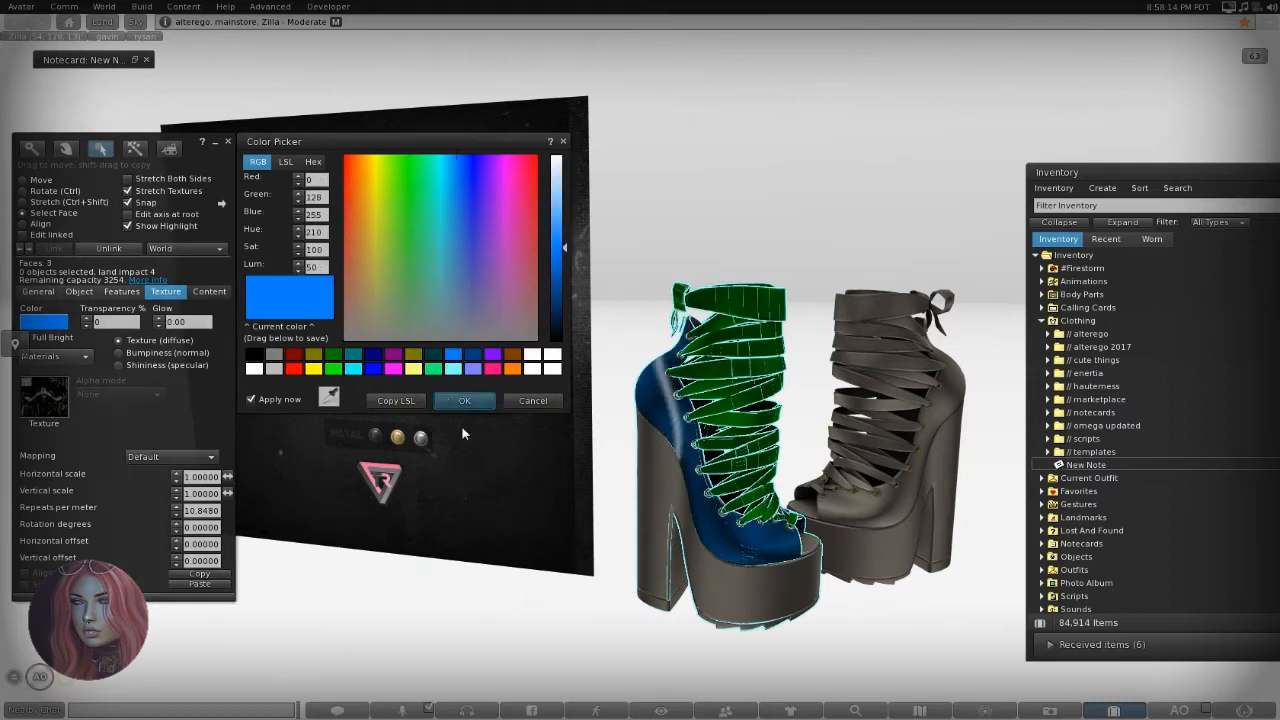
click(670, 484)
click(493, 369)
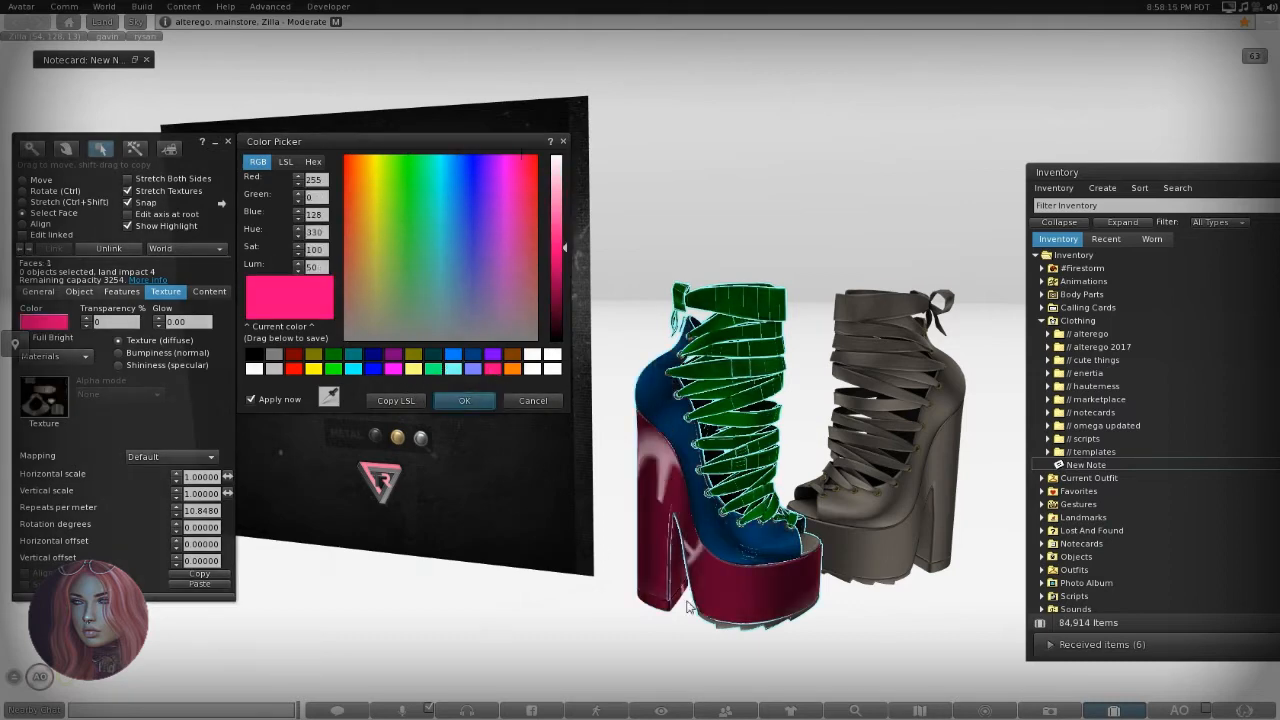
Color the nearer shoe's outsole orange and its insole light cyan.
click(718, 628)
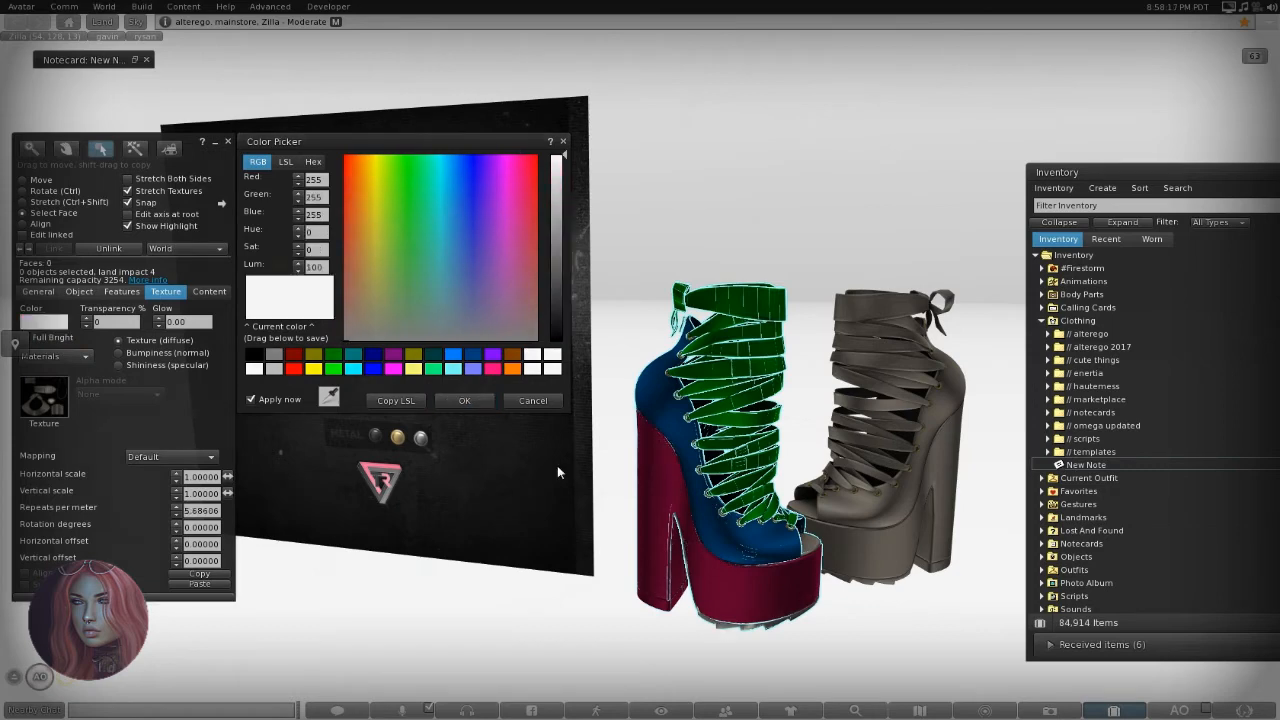
click(511, 369)
click(812, 546)
click(453, 369)
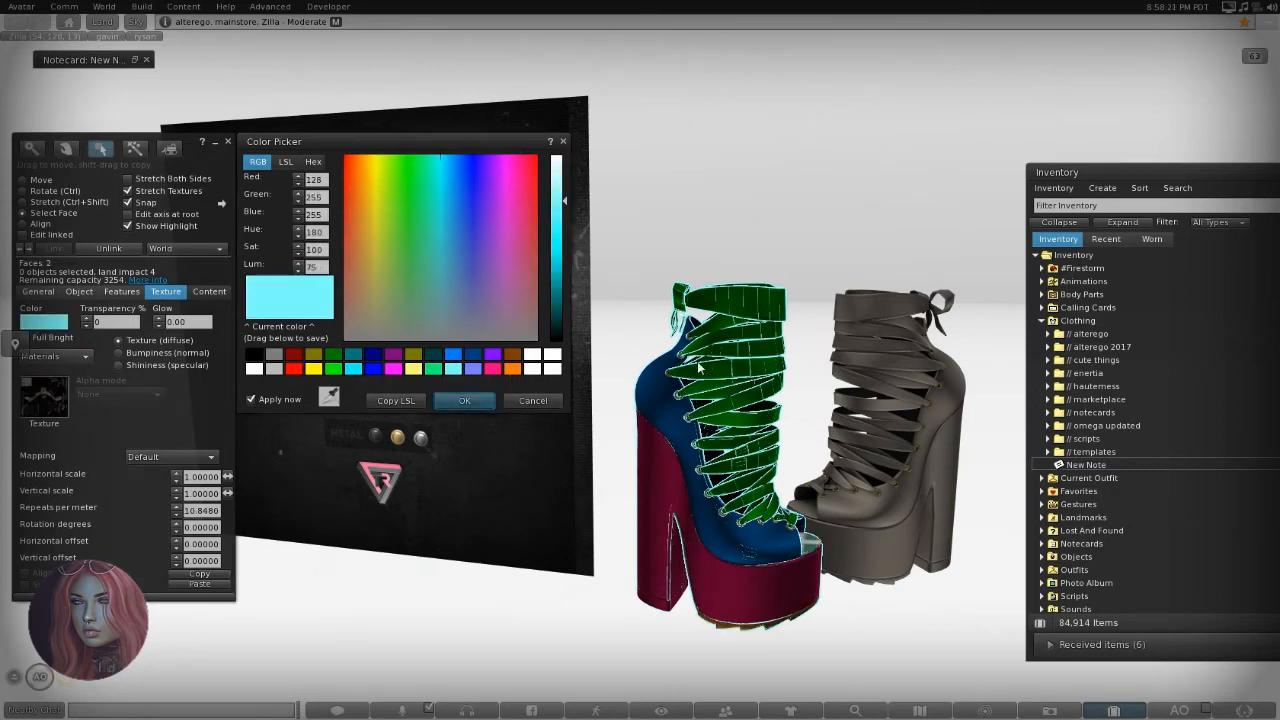
Select the small eyelet face beside the laces, color it yellow and end editing.
click(681, 398)
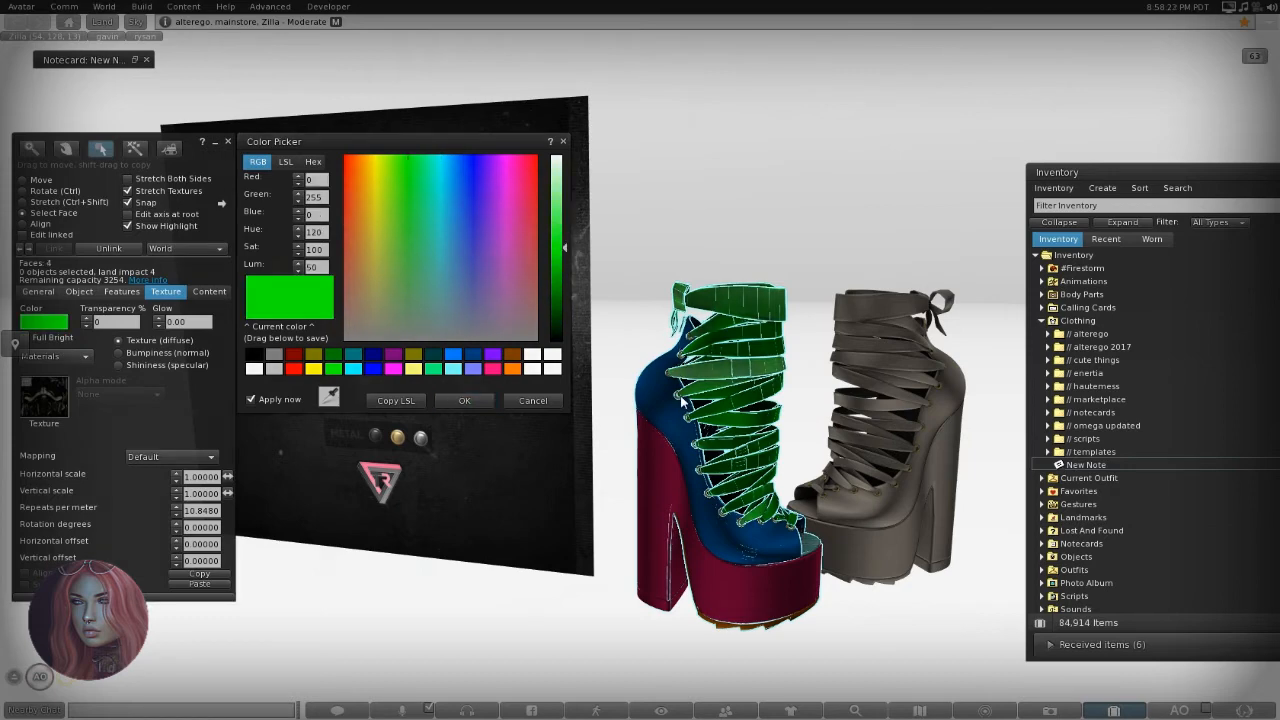
click(680, 400)
click(681, 400)
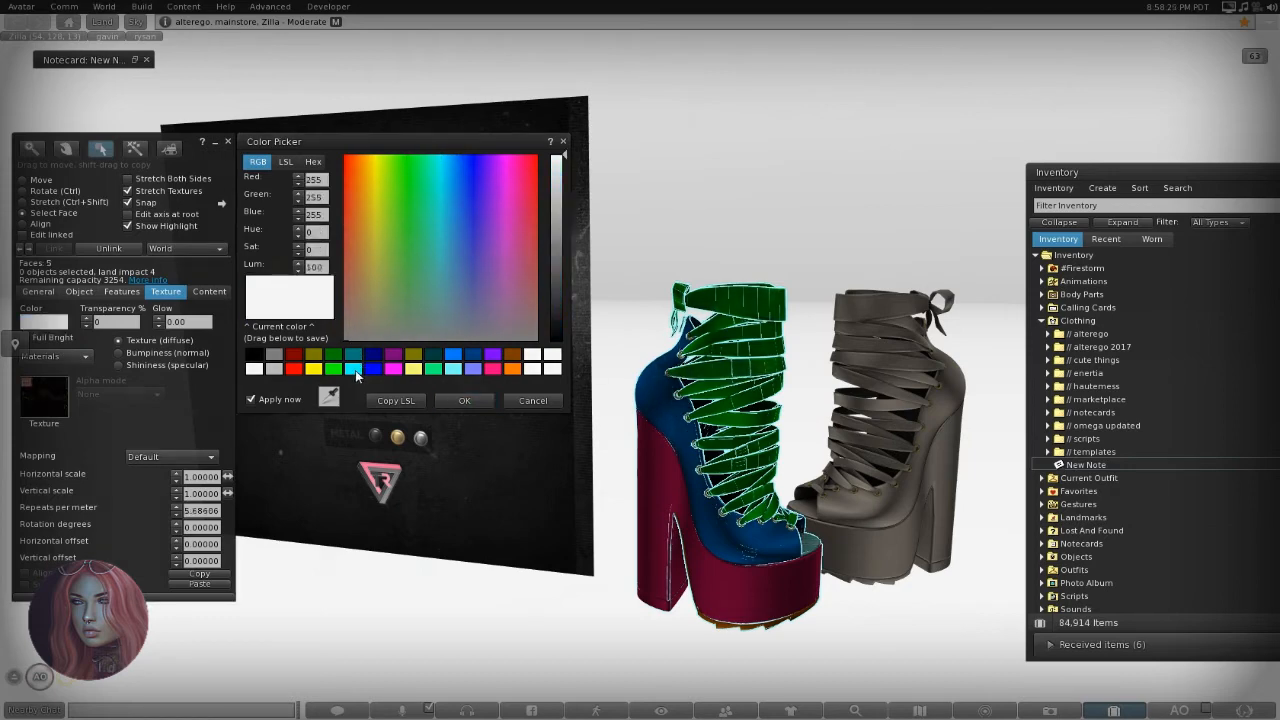
click(313, 369)
click(486, 402)
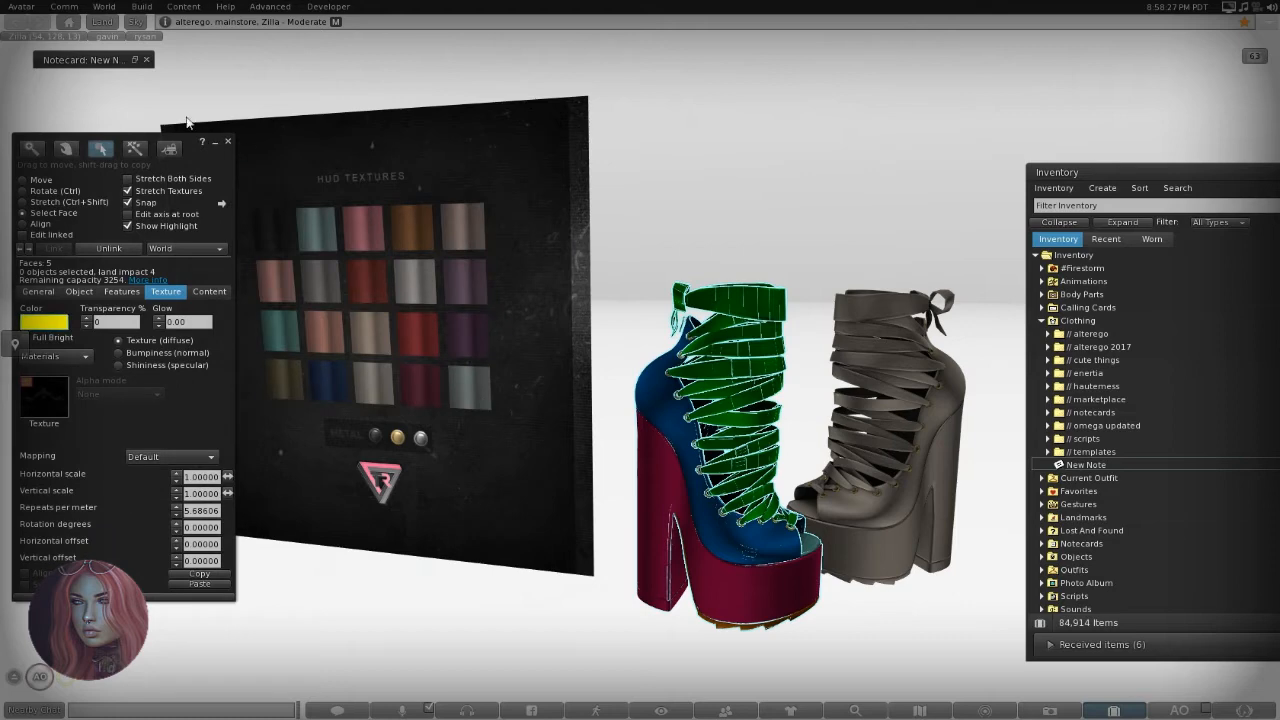
click(228, 142)
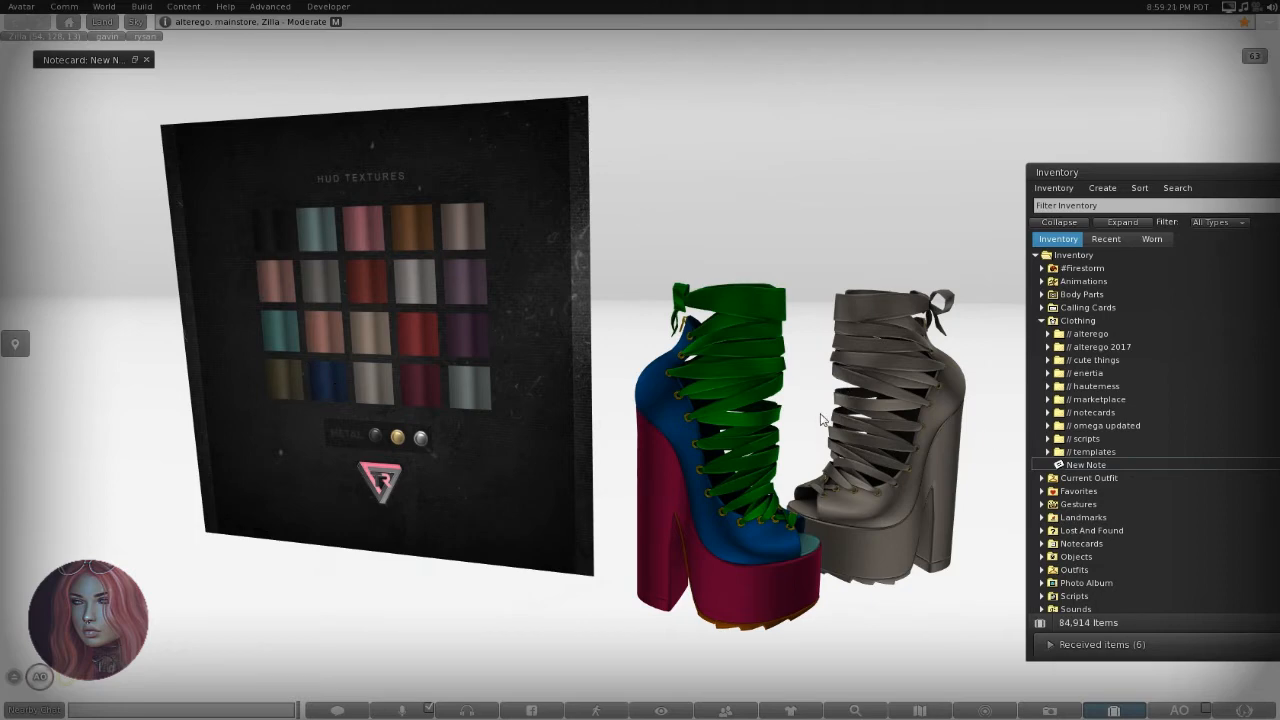
Edit the shoes in face selection mode and check the face number of the nearer shoe's laces.
right_click(726, 300)
click(762, 333)
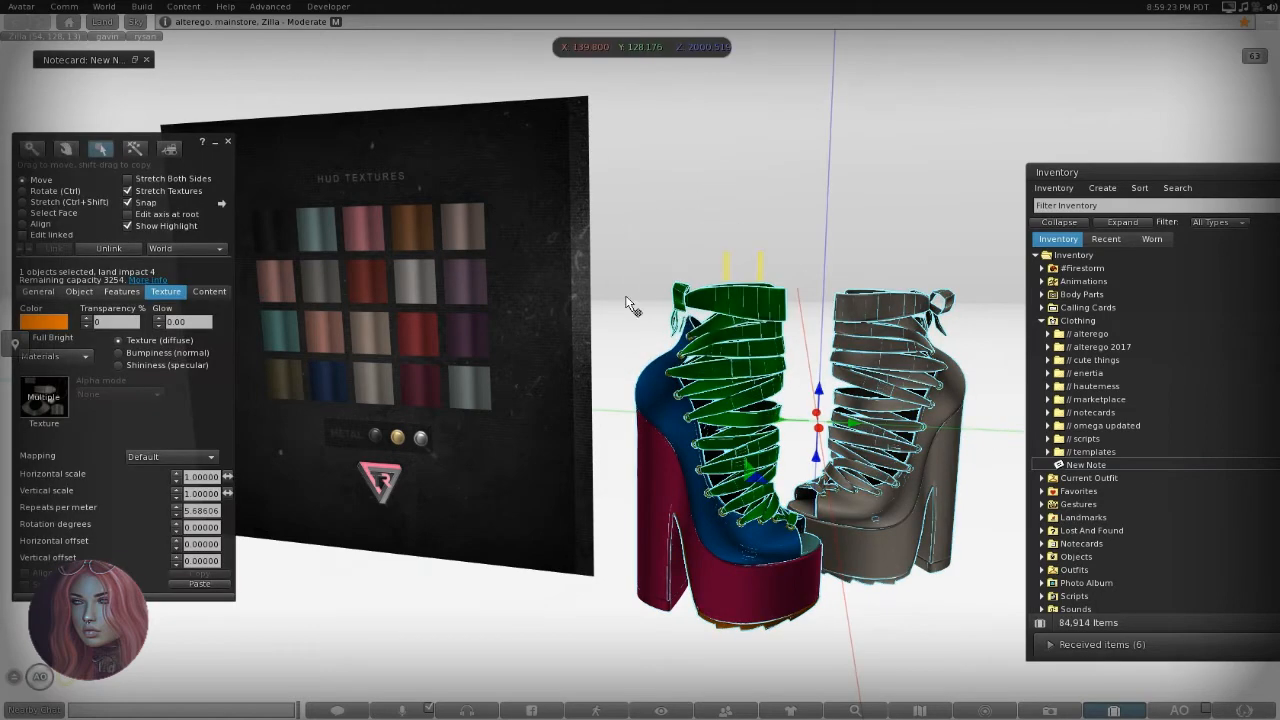
click(54, 216)
click(744, 308)
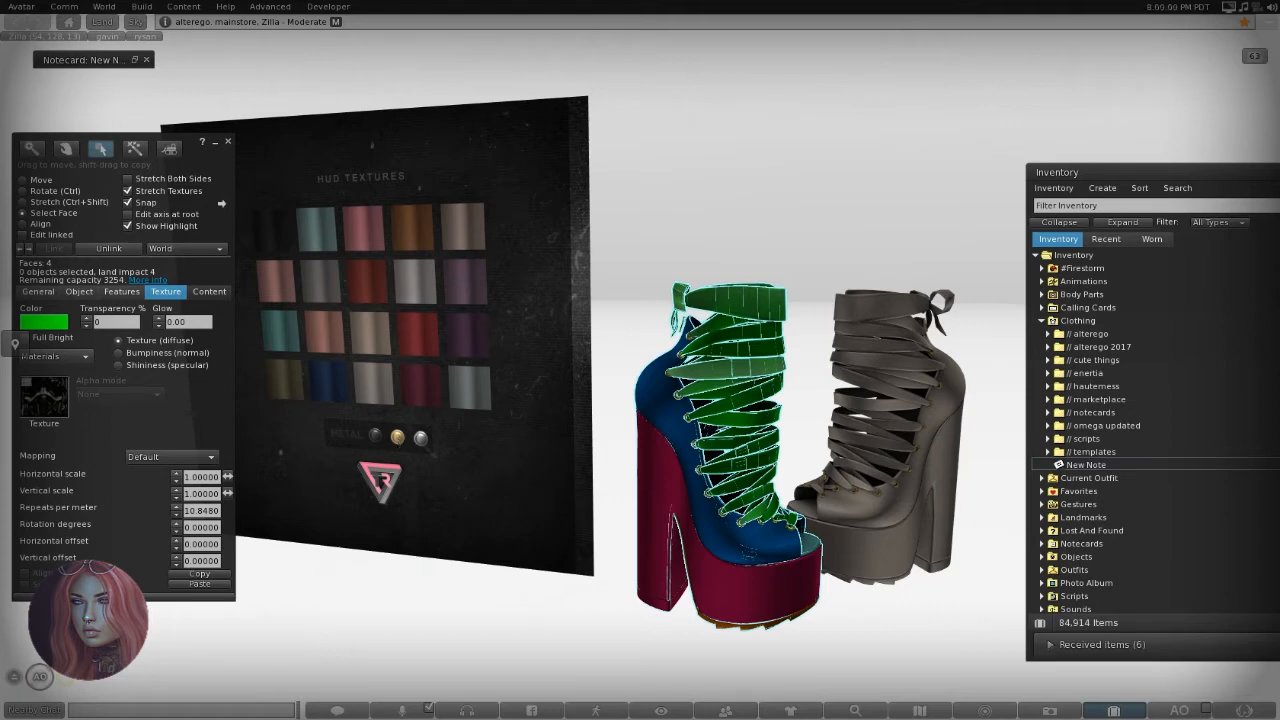
click(227, 142)
Reset the color of the whole shoe object to white and end editing.
right_click(689, 484)
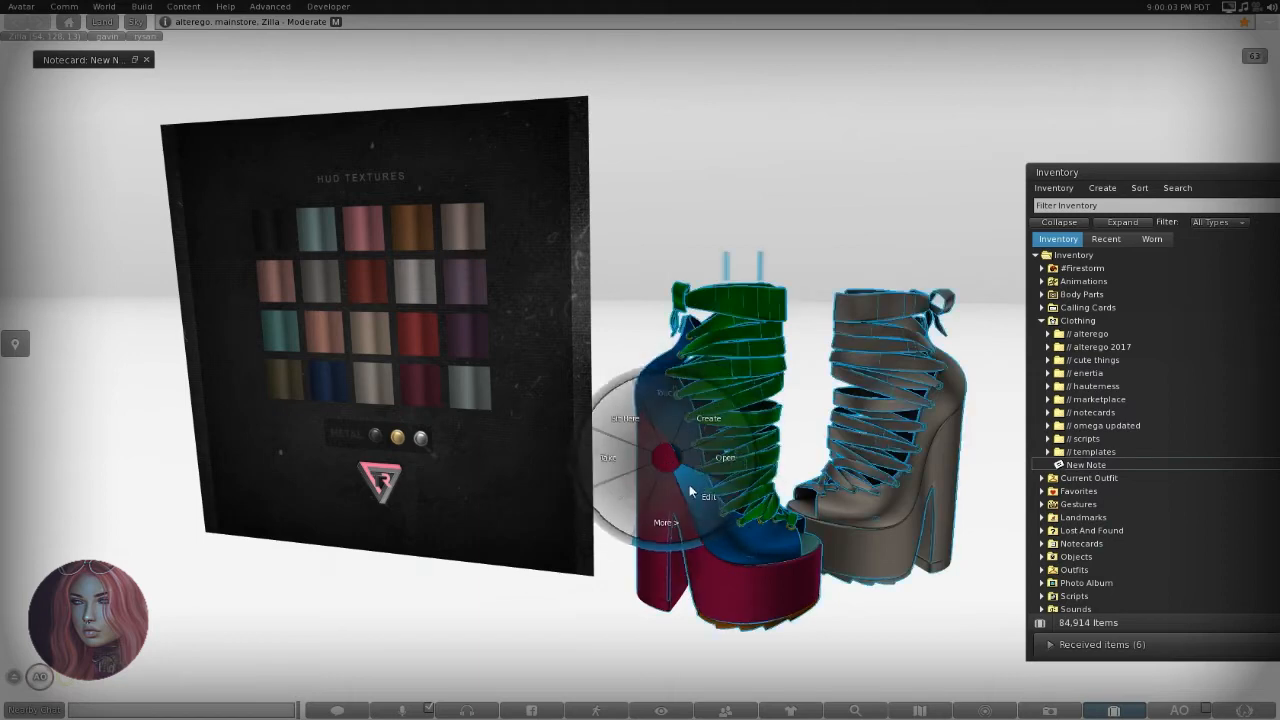
click(645, 455)
click(44, 321)
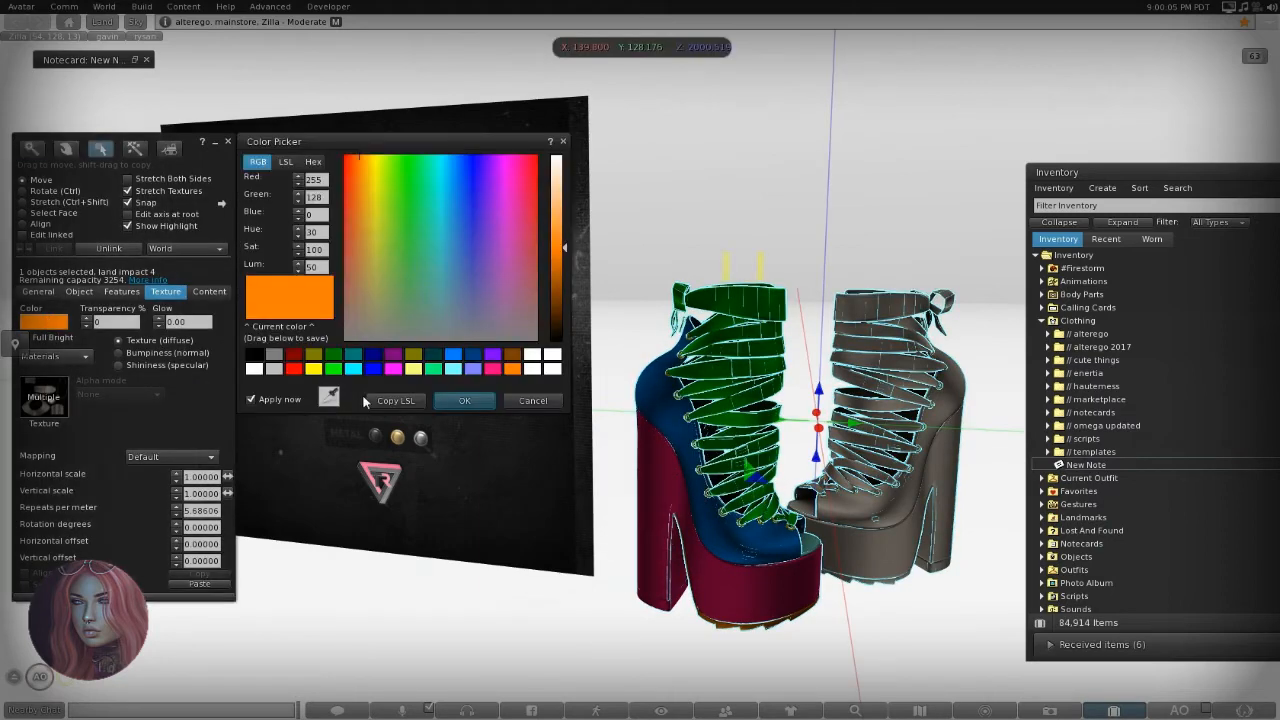
click(254, 368)
click(464, 400)
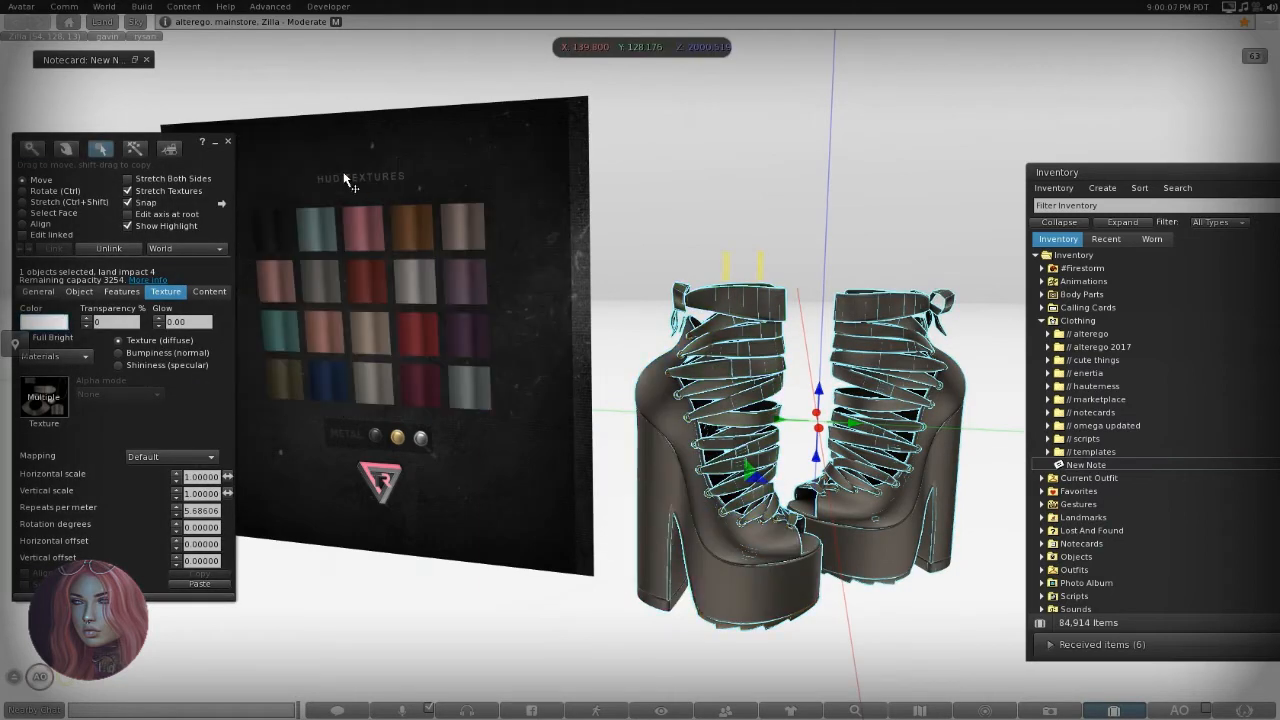
click(228, 142)
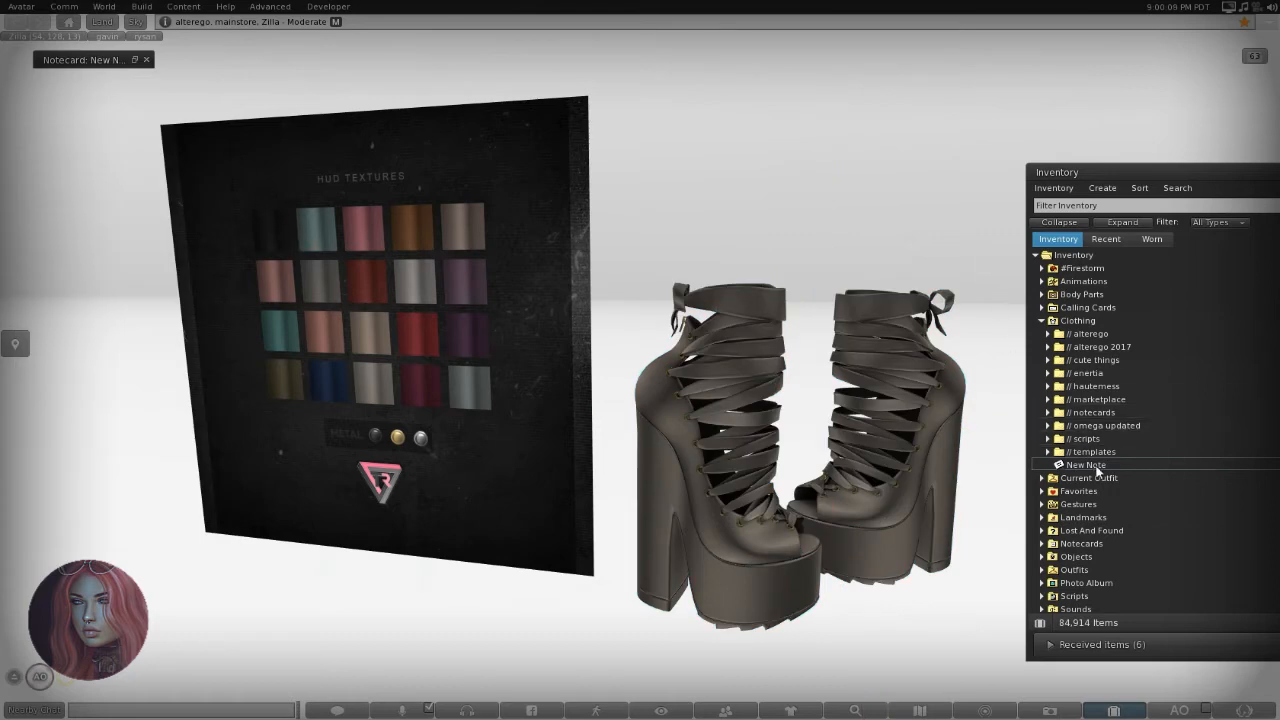
Rename the new notecard in the Clothing folder to 1.
right_click(1096, 466)
click(1113, 512)
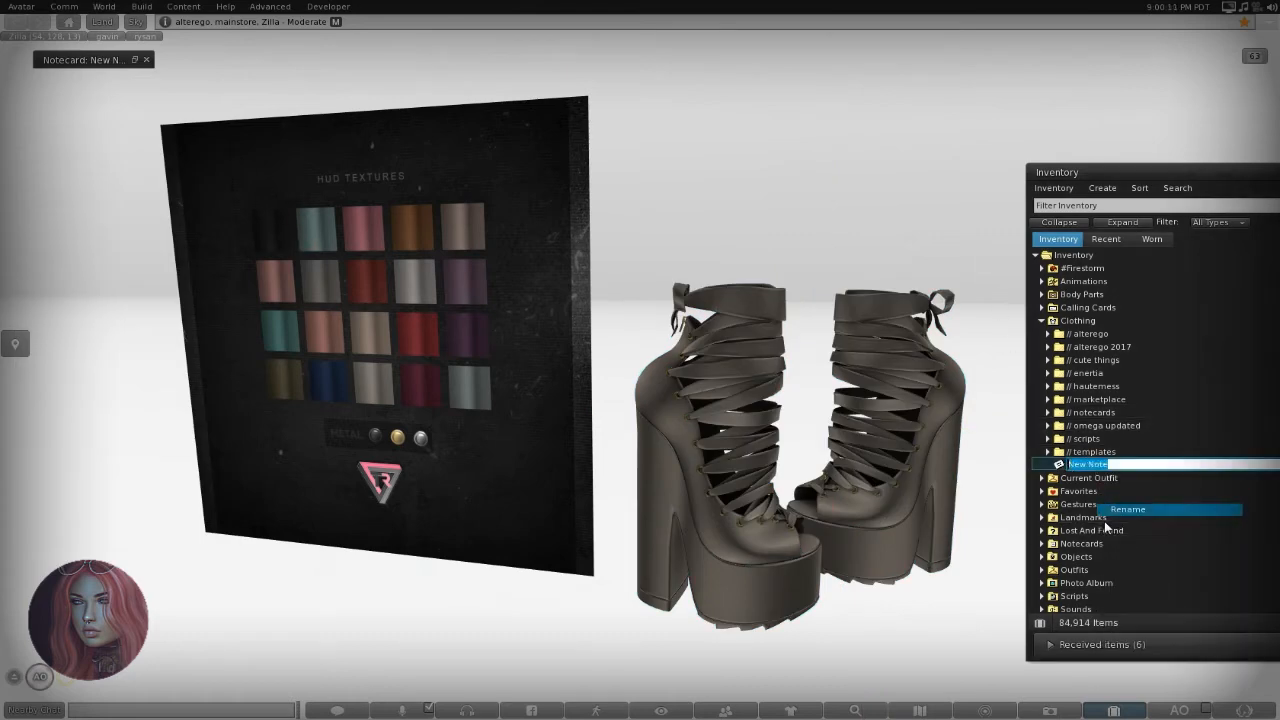
text(1)
key(Return)
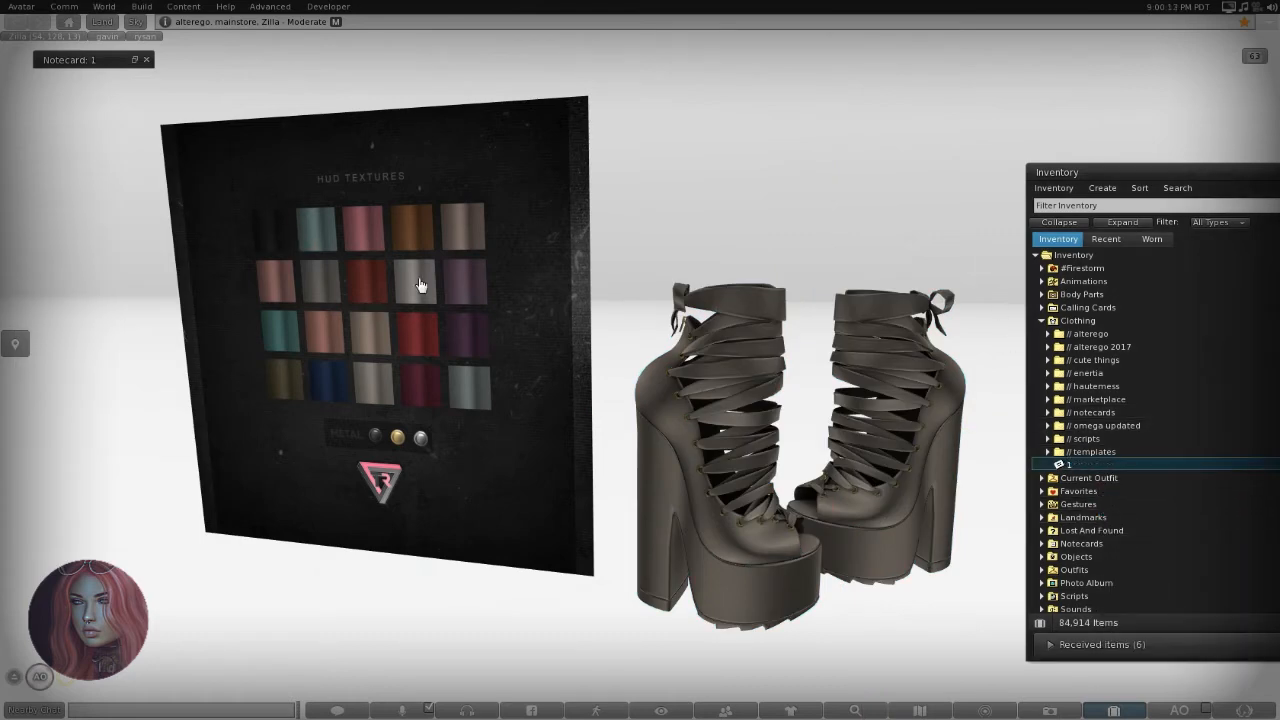
Examine the name and description of the linked prim over the HUD's black swatch.
right_click(428, 228)
click(479, 283)
right_click(476, 261)
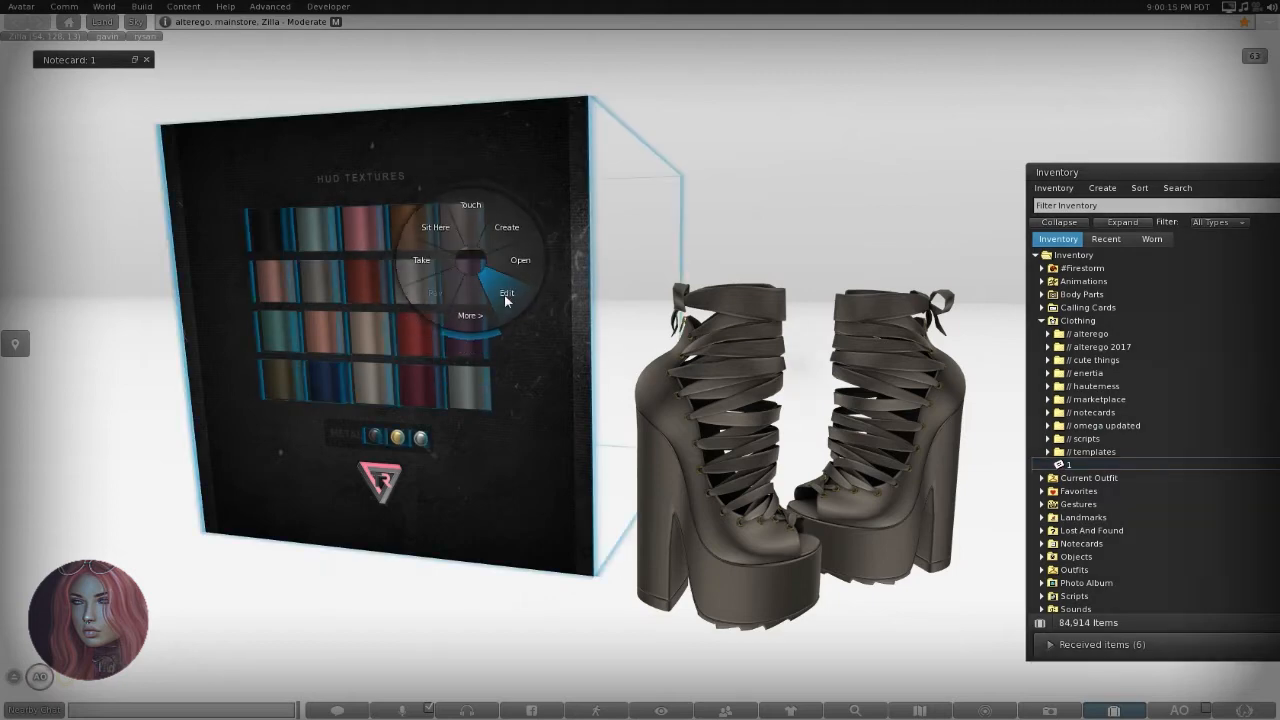
click(505, 296)
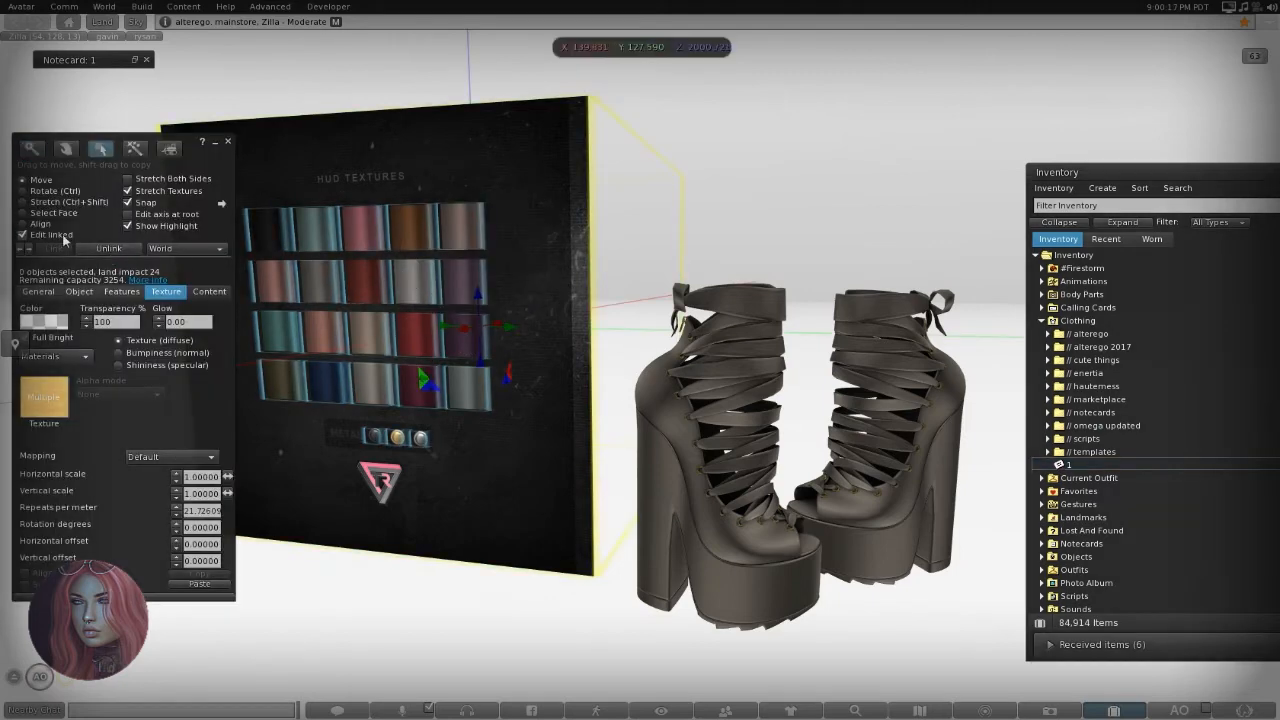
click(22, 234)
click(273, 232)
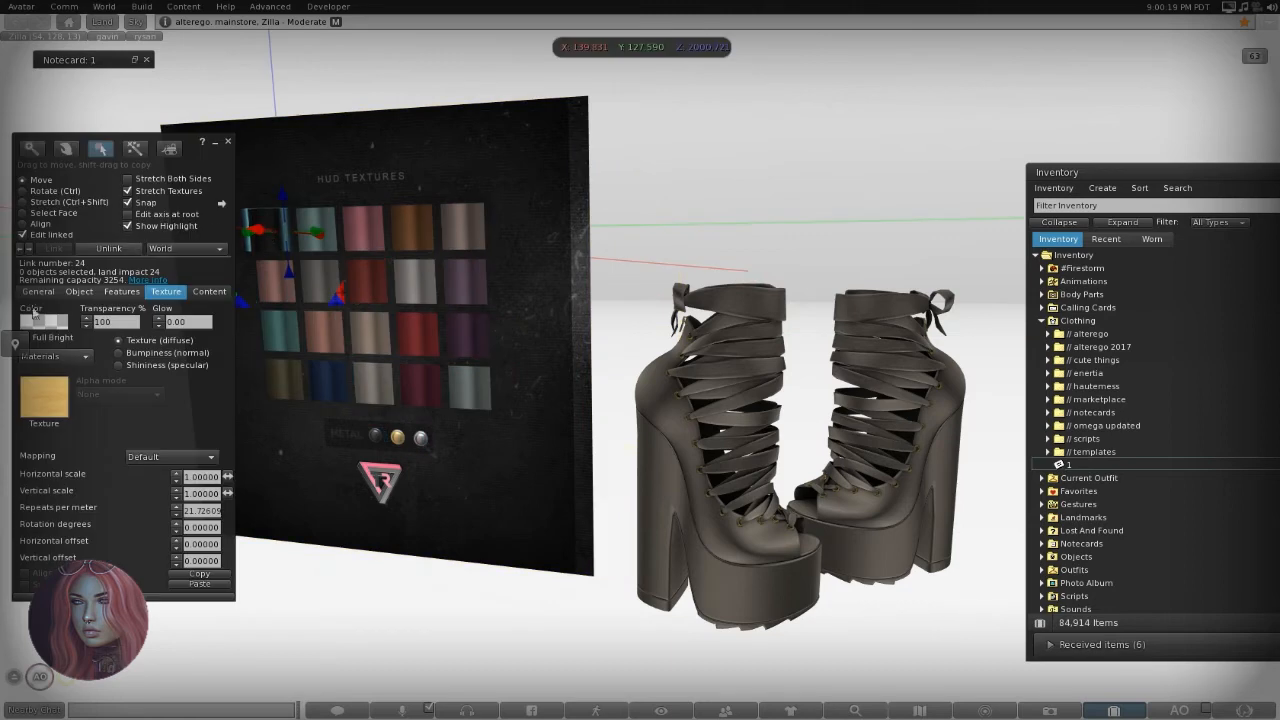
click(38, 291)
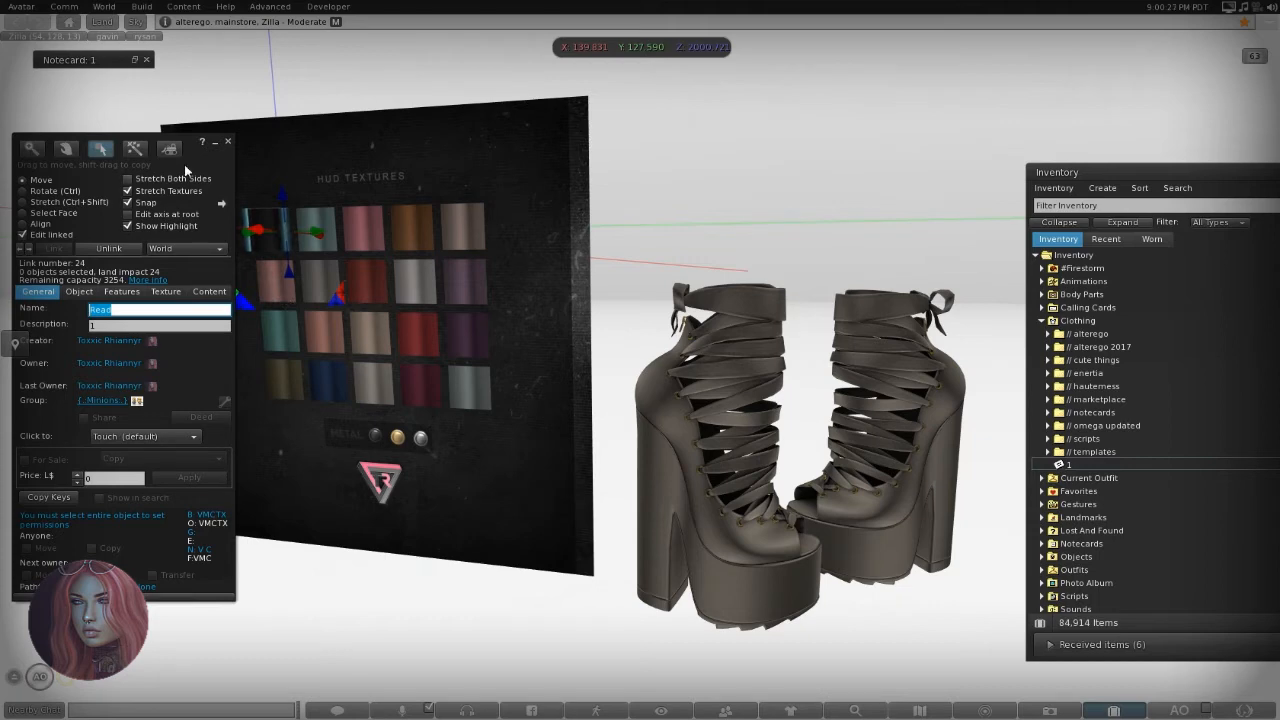
click(228, 141)
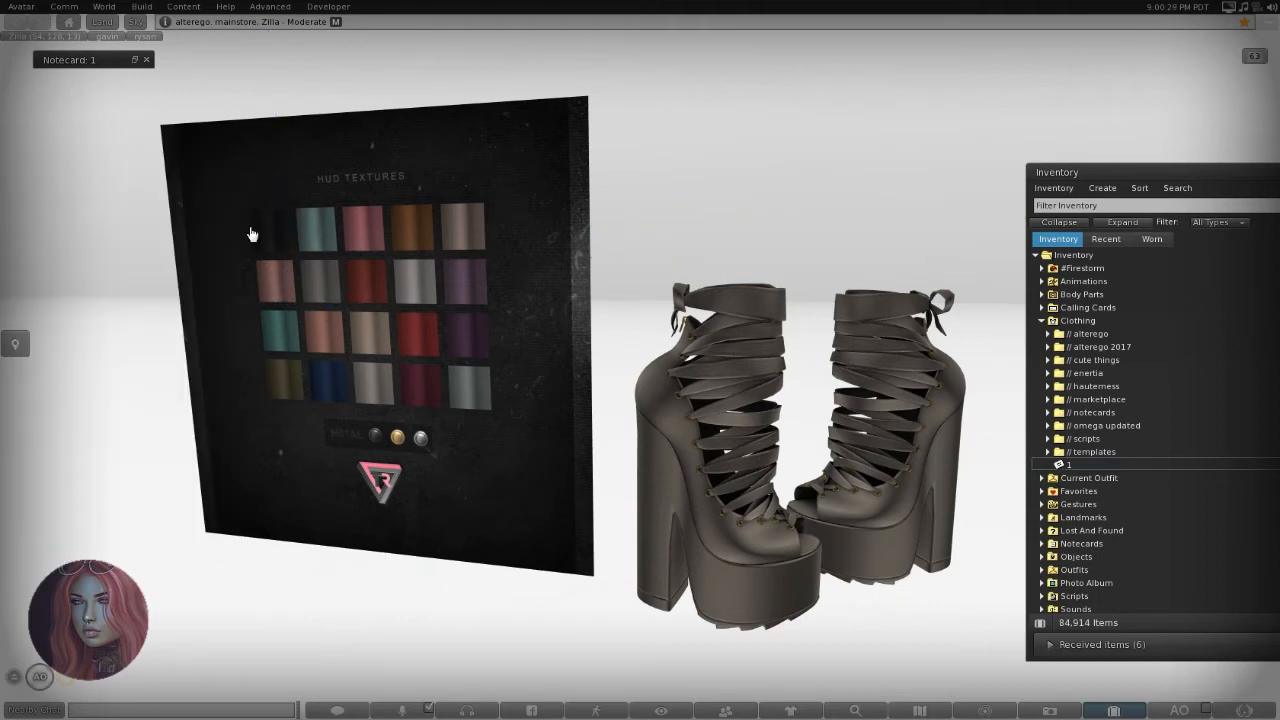
Remove the next owner's Modify and Transfer permissions from notecard 1, leaving Copy allowed.
right_click(1088, 462)
click(1125, 491)
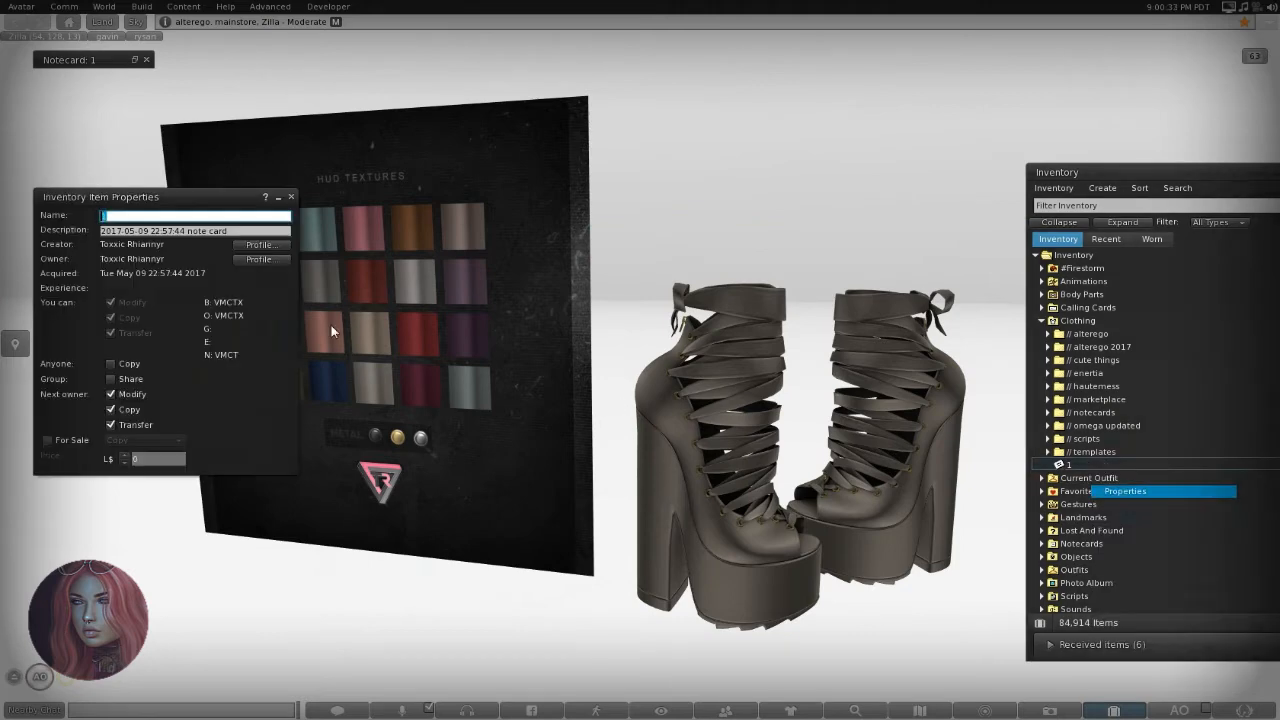
click(131, 396)
click(121, 426)
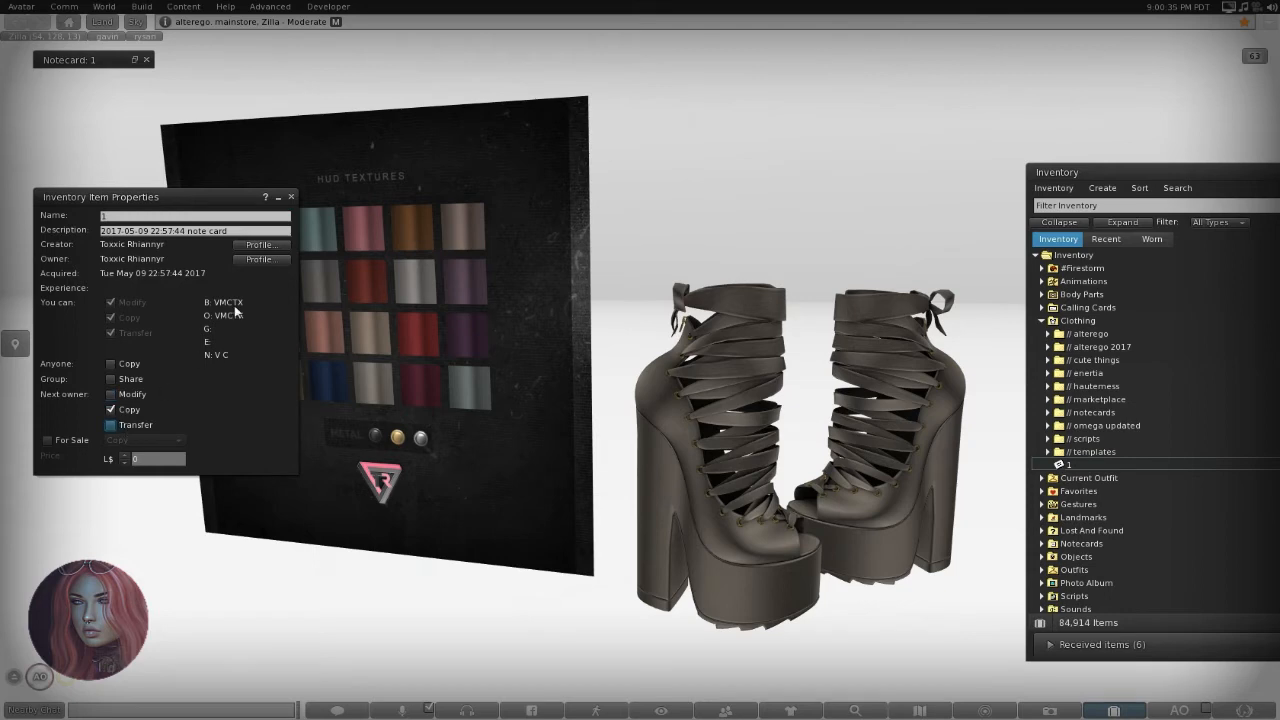
click(291, 197)
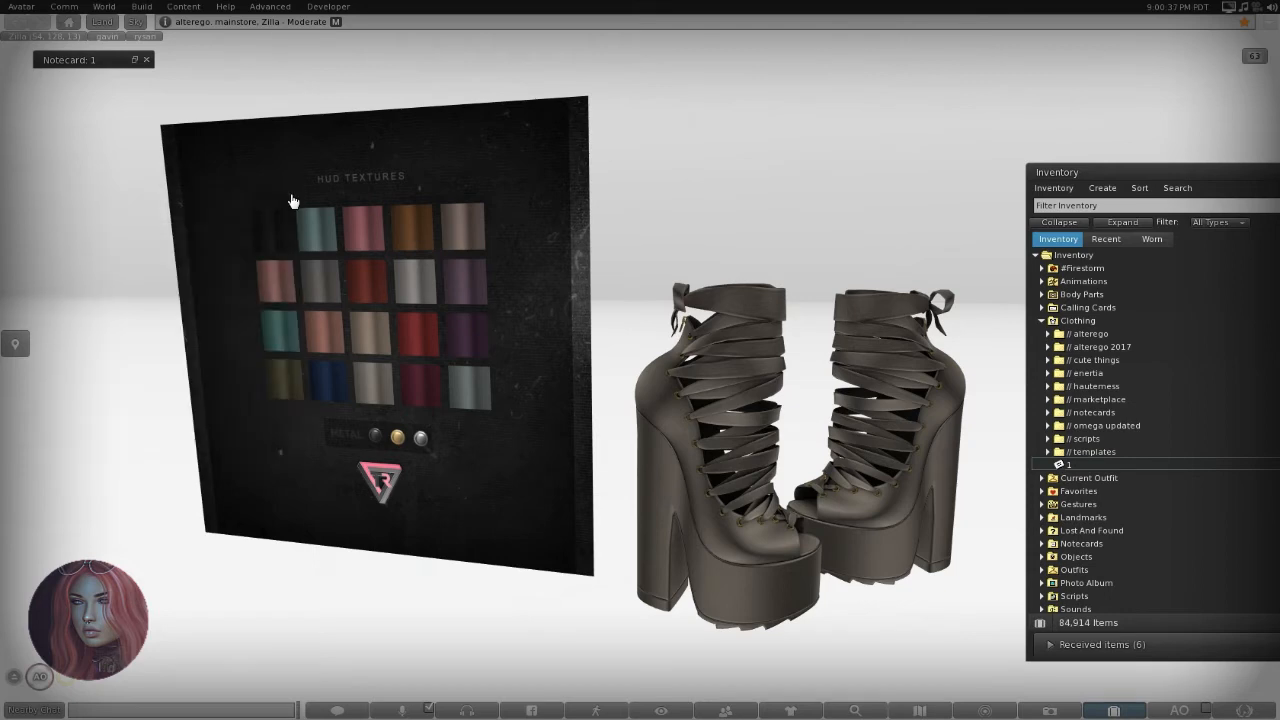
Duplicate notecard 1 within the Clothing folder.
click(1118, 465)
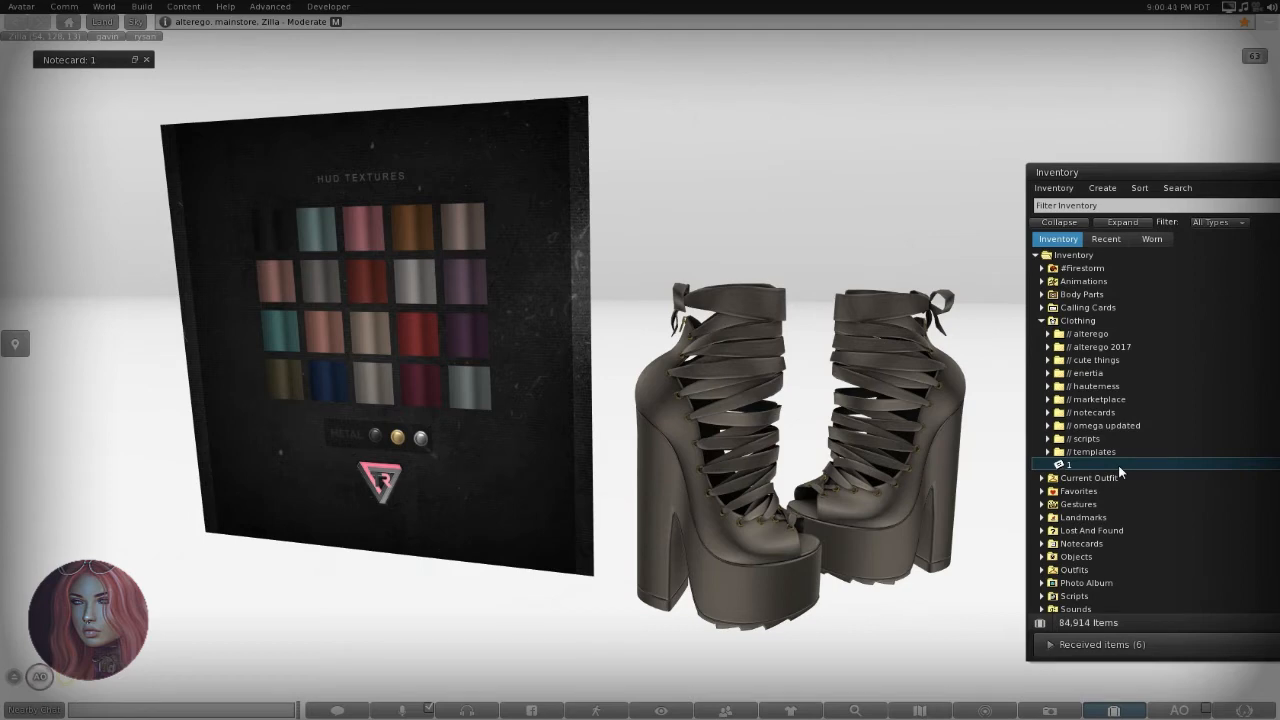
key(ctrl+c)
key(ctrl+v)
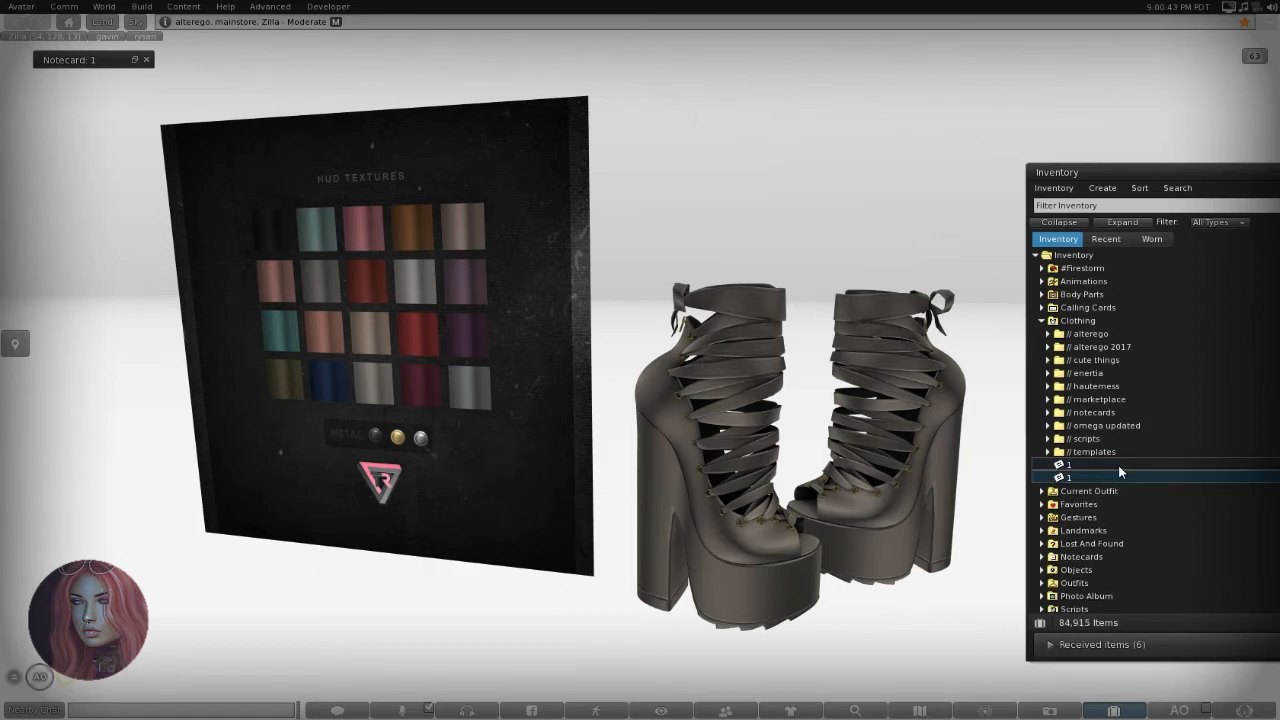
Open the first of the two notecards named 1 and move its window clear of the shoes.
right_click(1118, 464)
click(1113, 466)
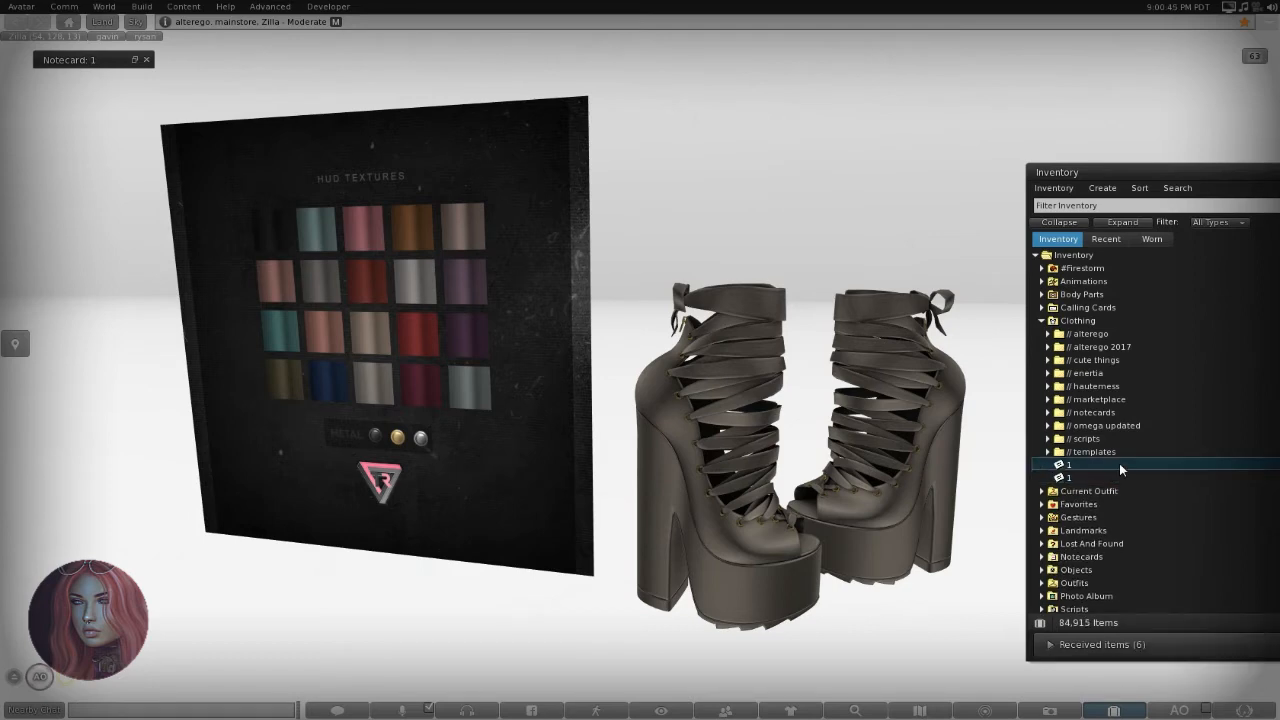
right_click(1120, 464)
click(1140, 484)
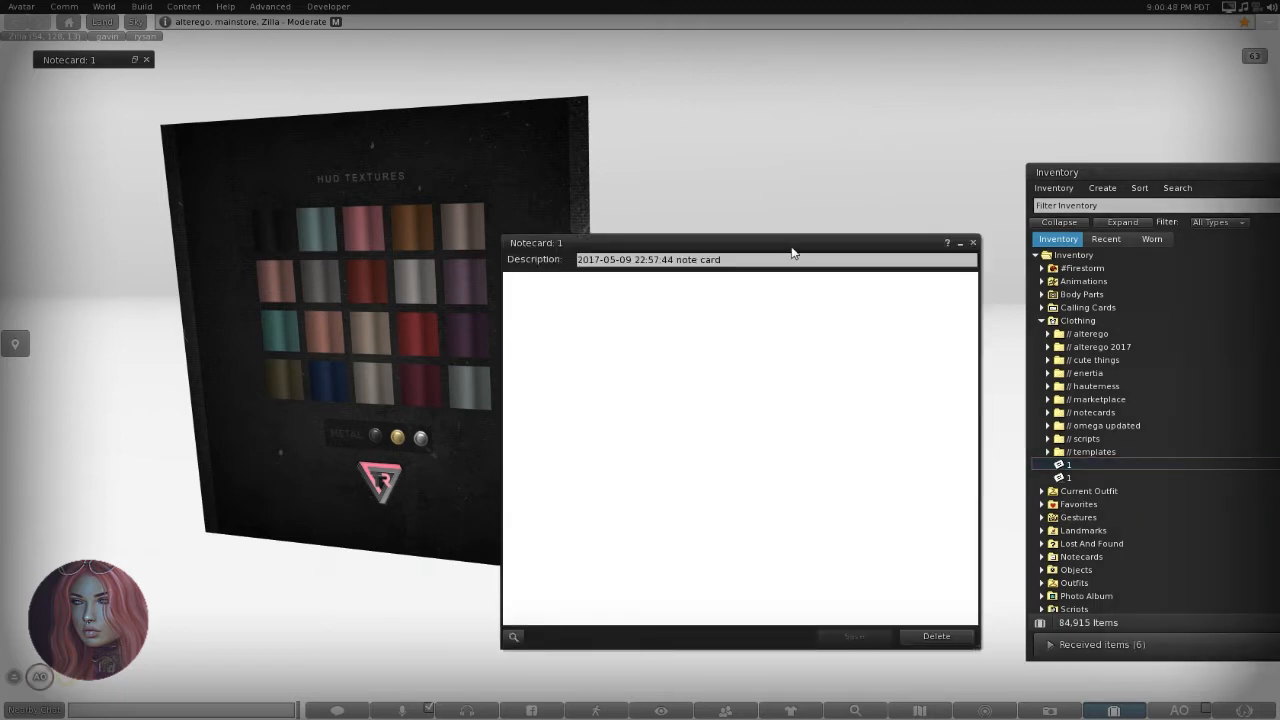
drag(784, 239, 360, 207)
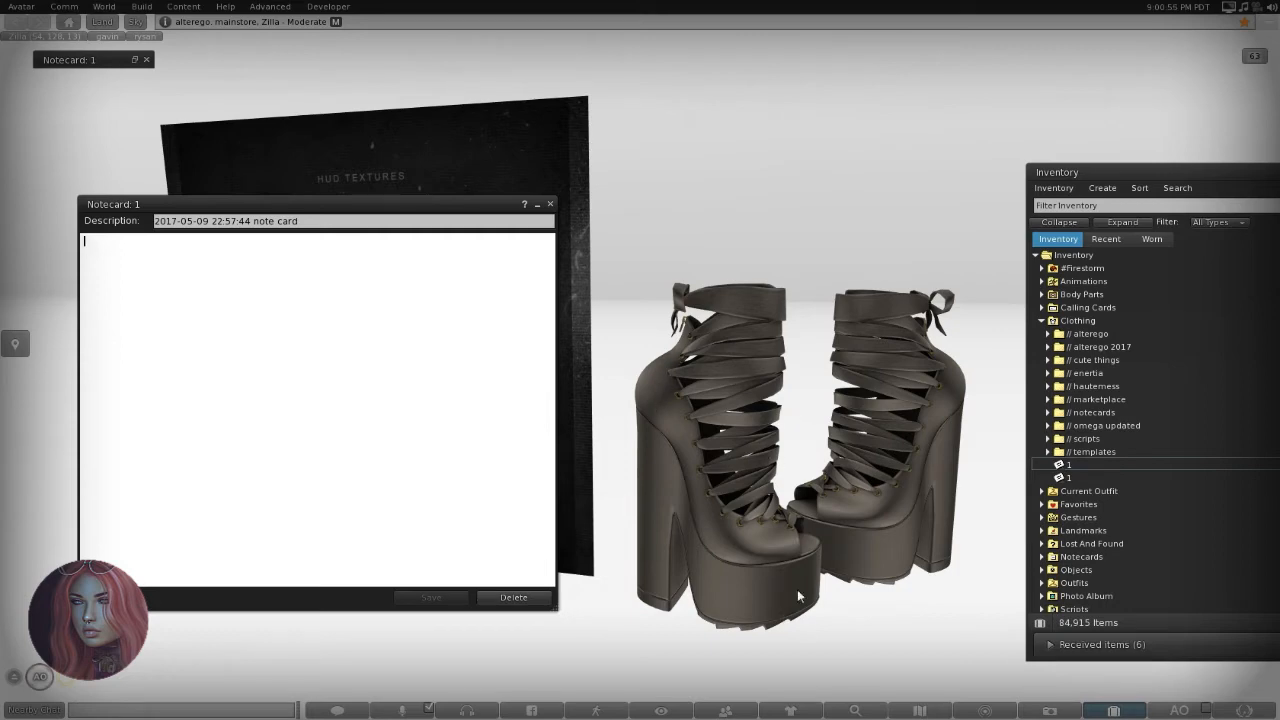
Write "008,uuid," in the open notecard and reposition its window.
right_click(750, 357)
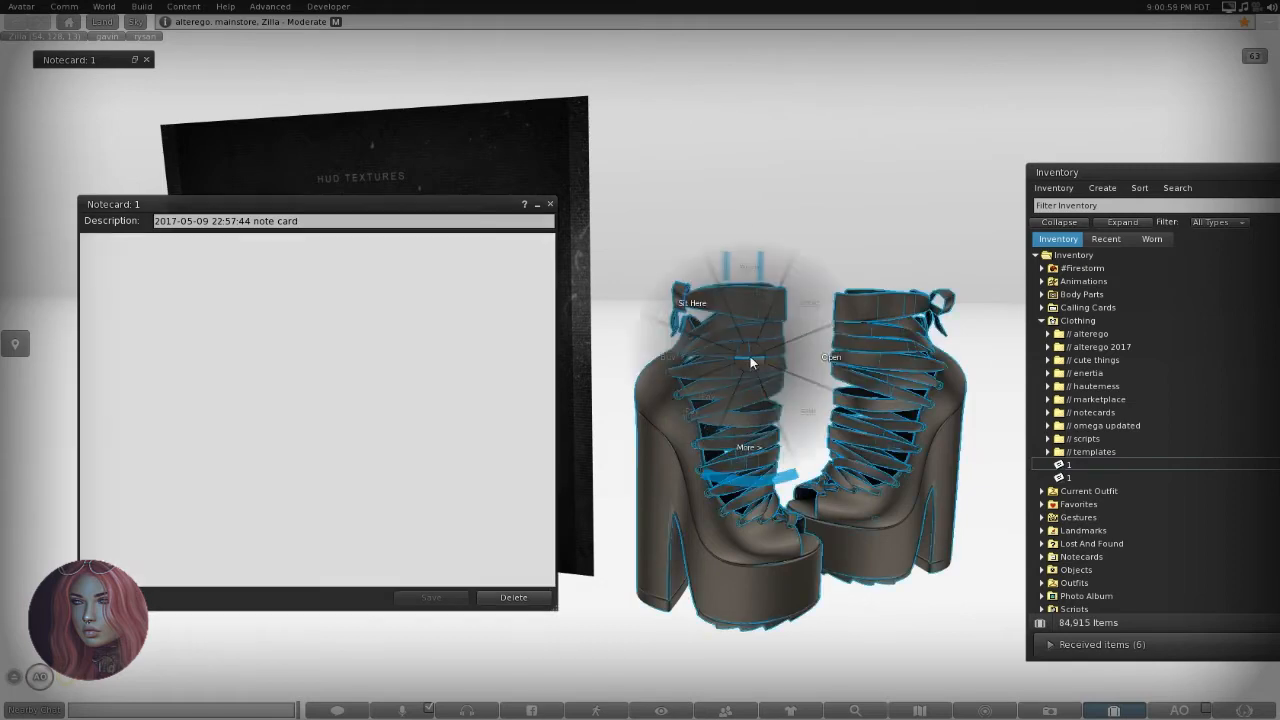
click(470, 345)
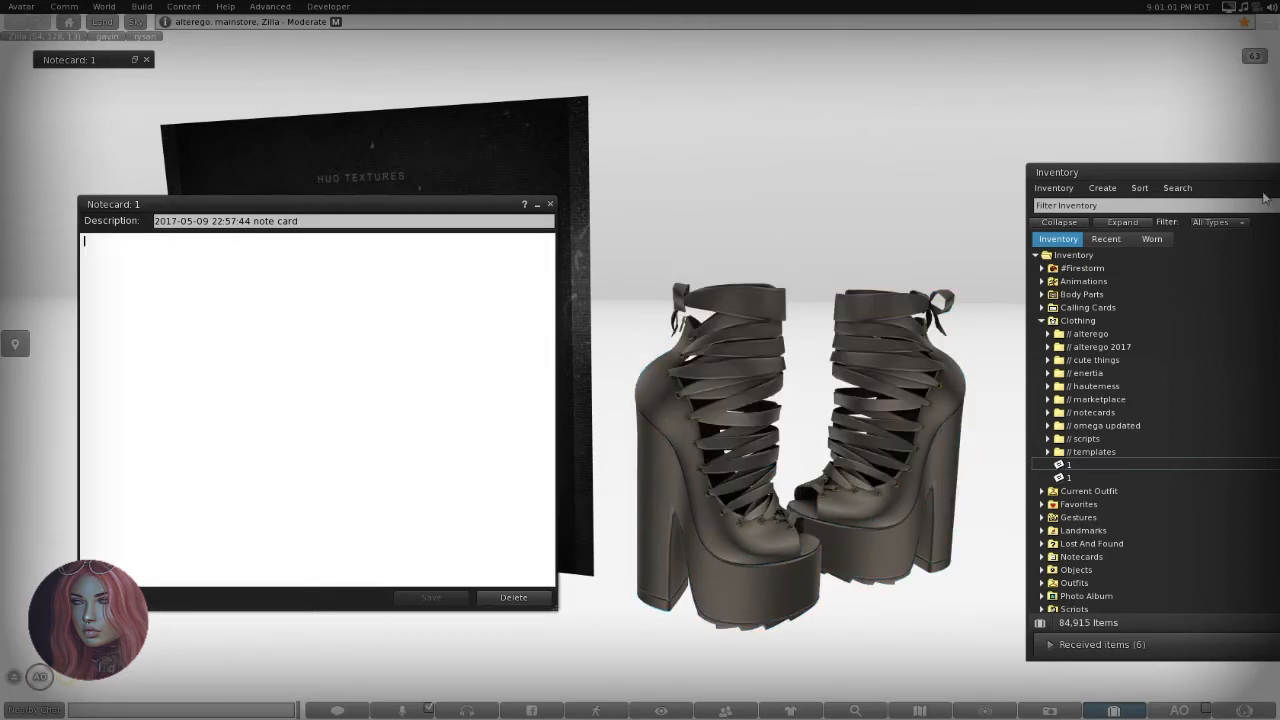
text(008)
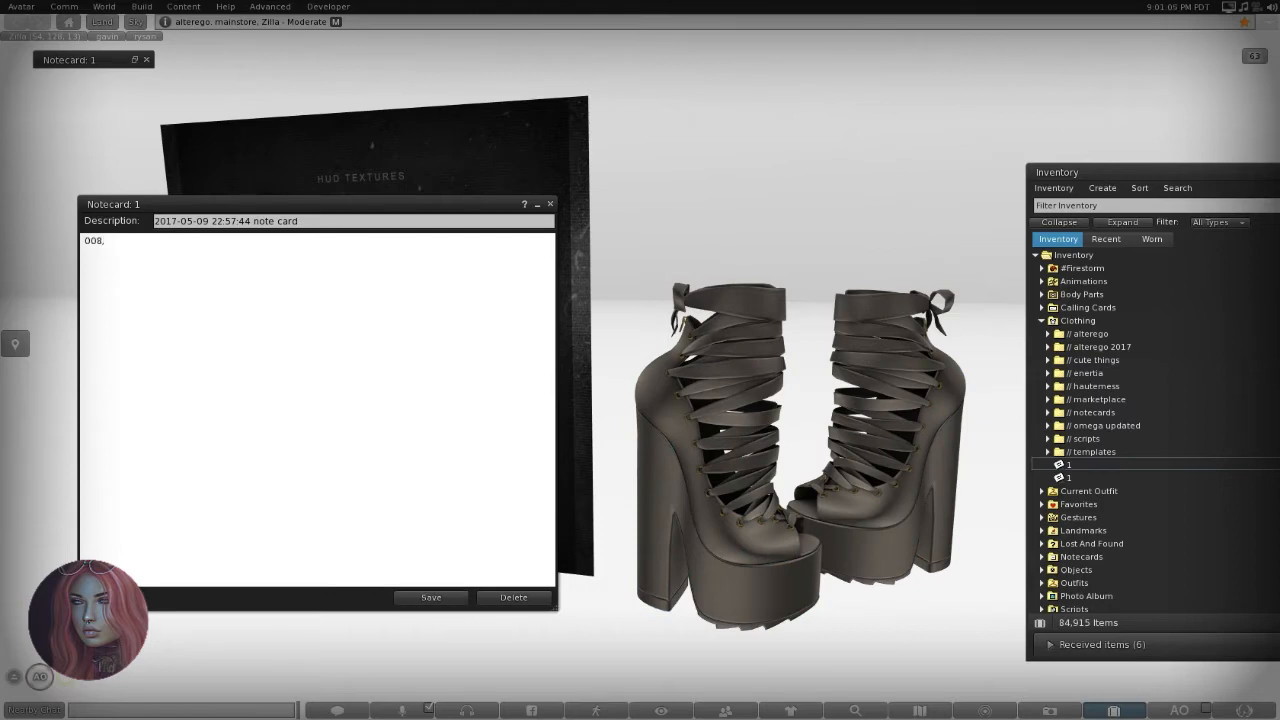
text(,uuid,)
drag(500, 213, 533, 246)
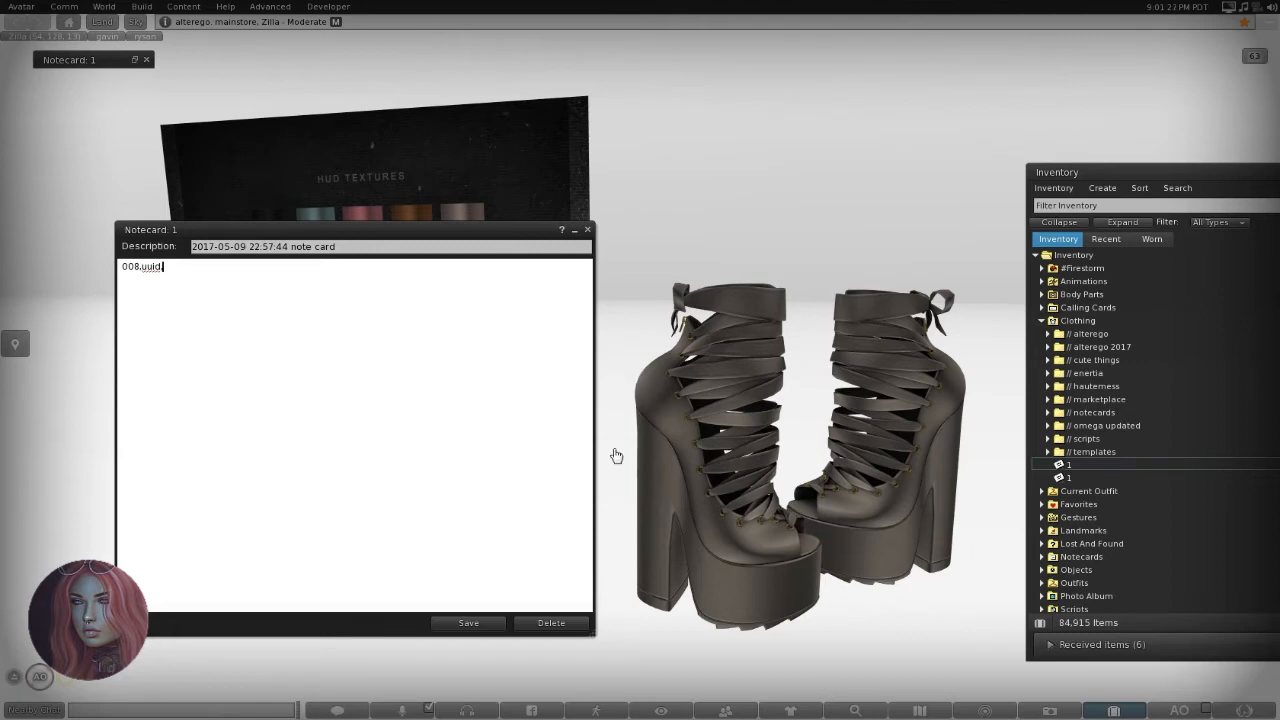
Open the lolita pumps for editing and select the outsole face of the nearer shoe using Select Face.
right_click(652, 429)
click(677, 455)
drag(67, 170, 1056, 218)
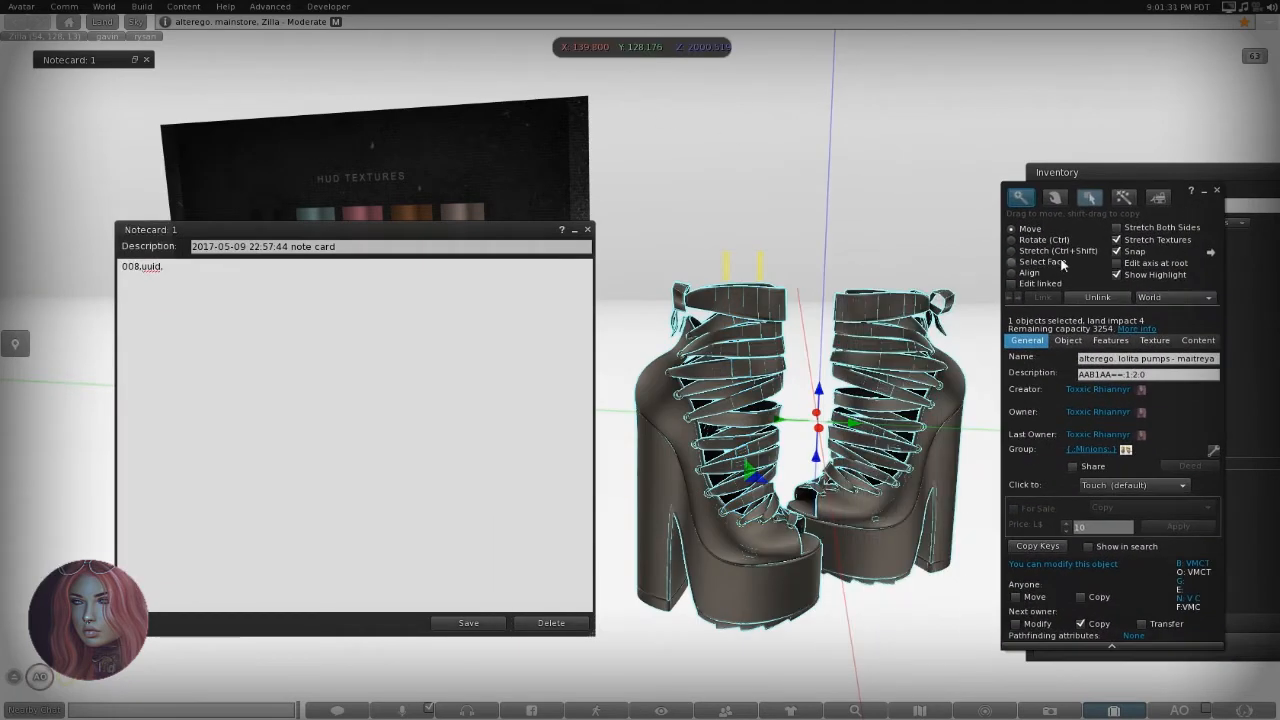
click(1062, 262)
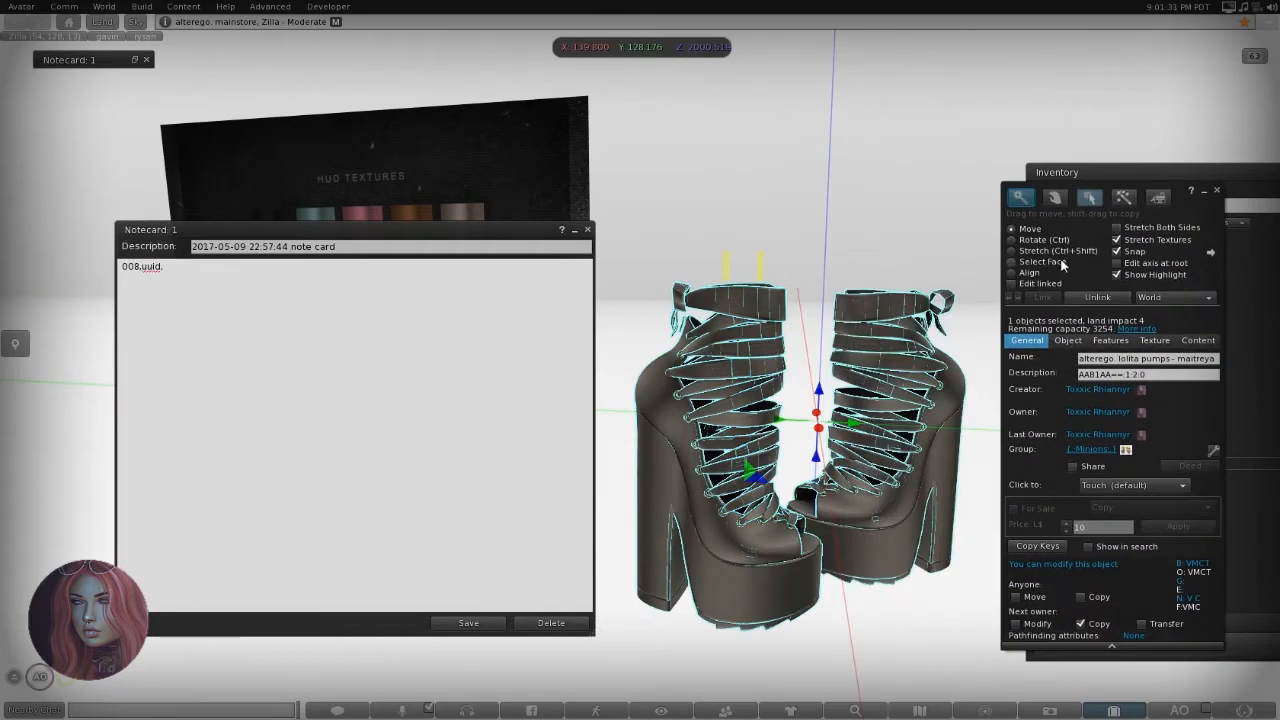
click(667, 611)
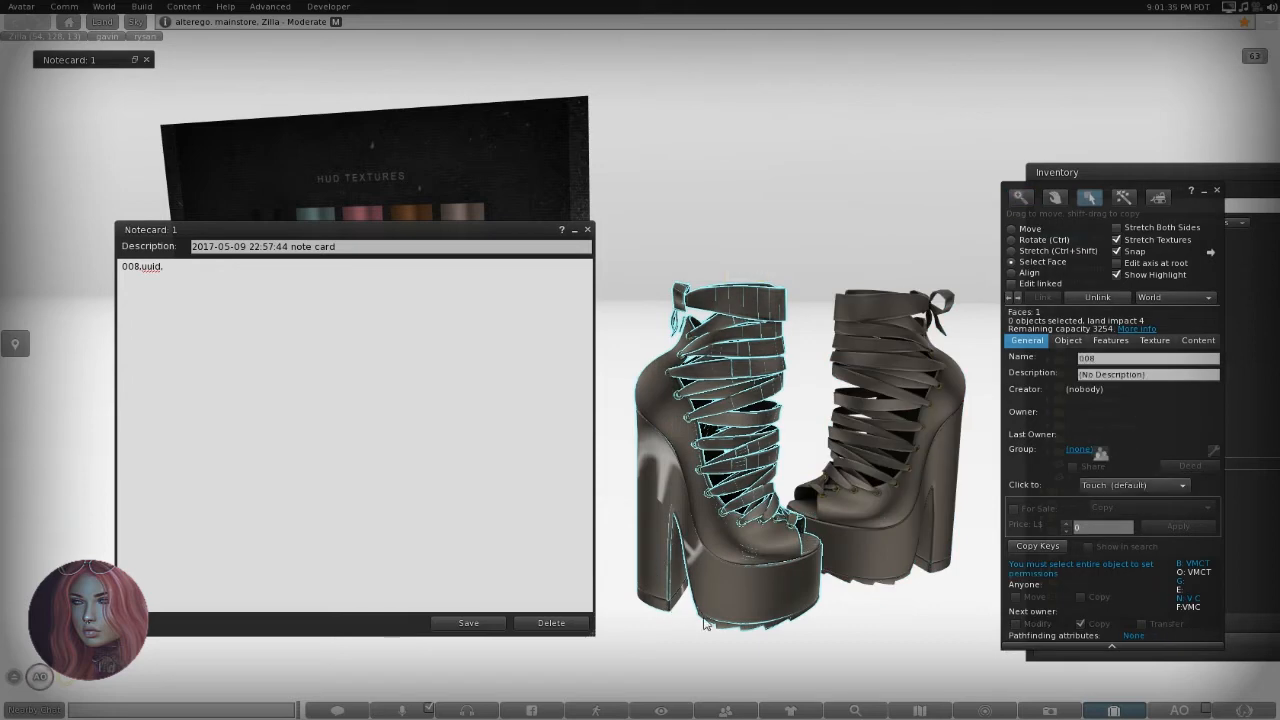
click(707, 624)
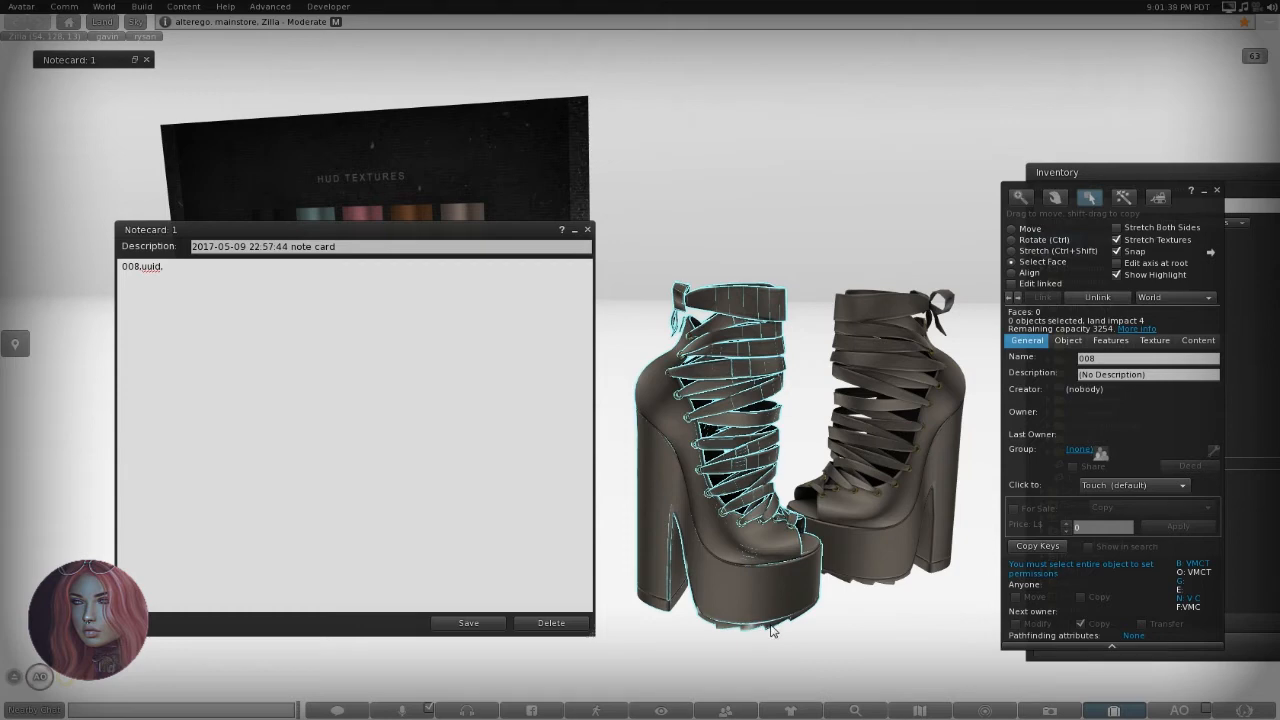
Colour the selected outsole face orange and set its glow to 0.30.
click(1154, 340)
click(1032, 370)
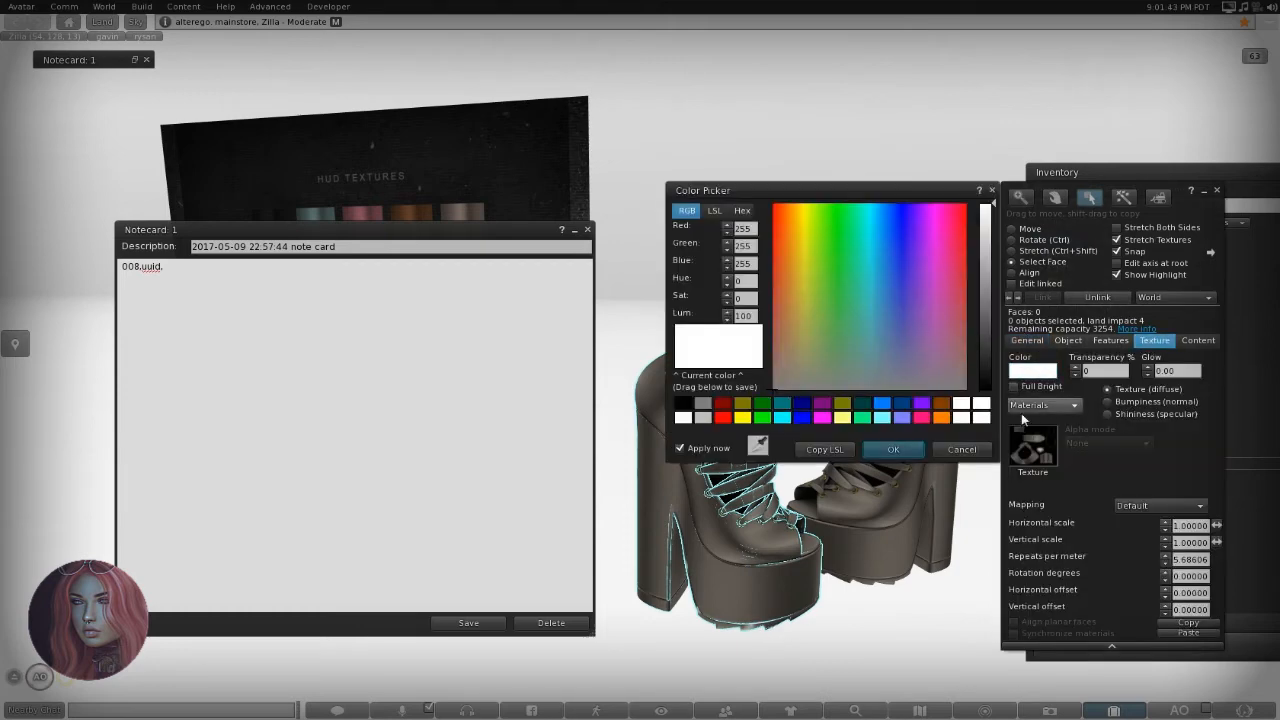
click(938, 418)
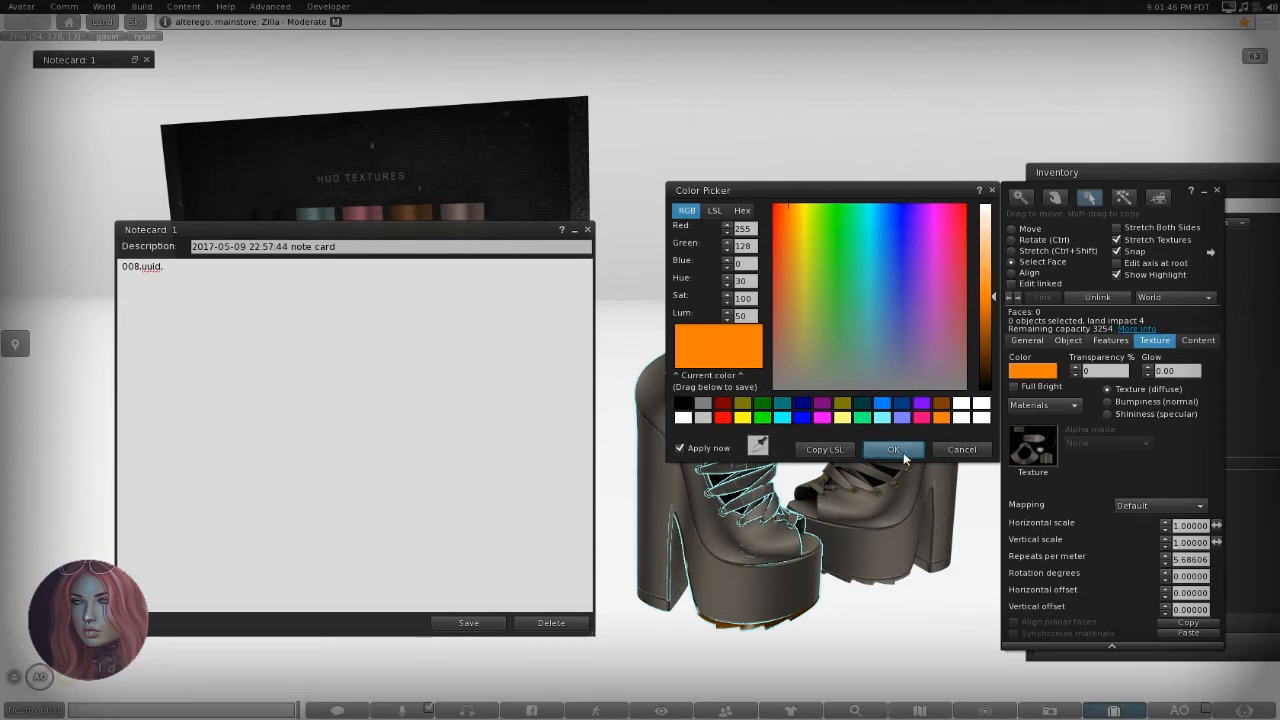
click(1147, 367)
click(1147, 367)
click(1147, 367)
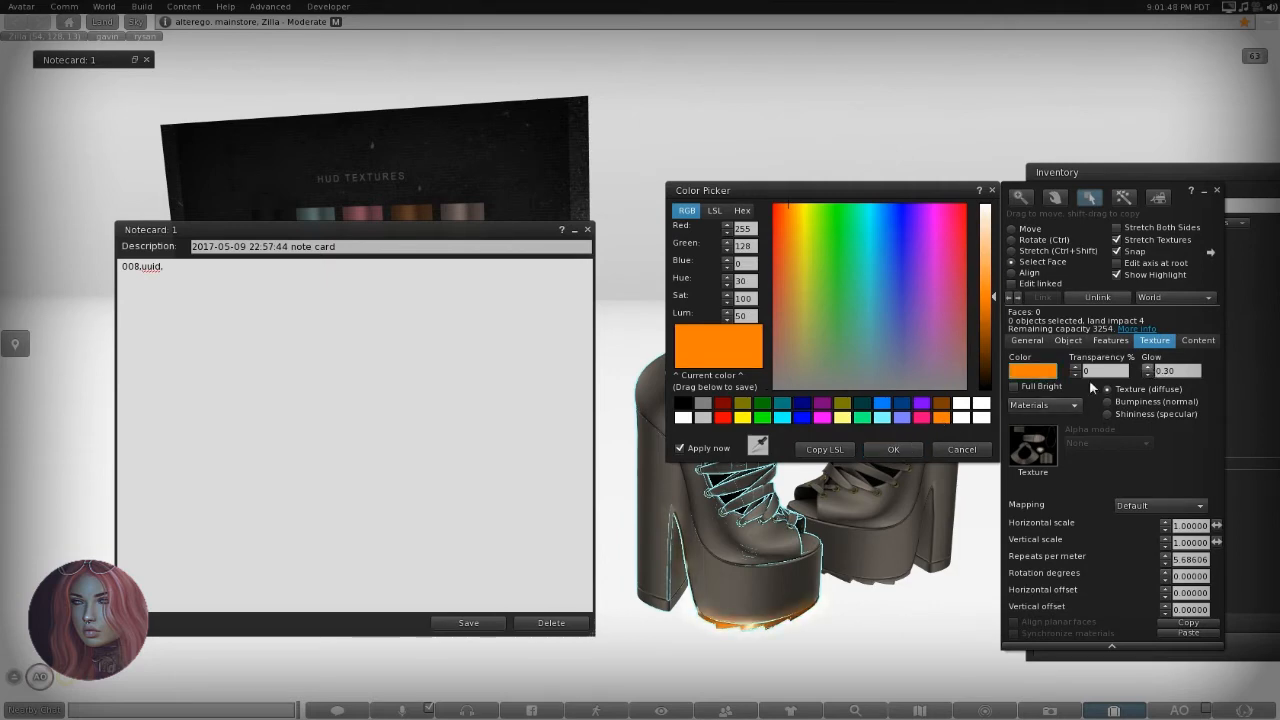
click(893, 449)
Recheck the heel and outsole face numbers, finish the first notecard line with 0, and start a second line with "008,uuid,".
click(666, 610)
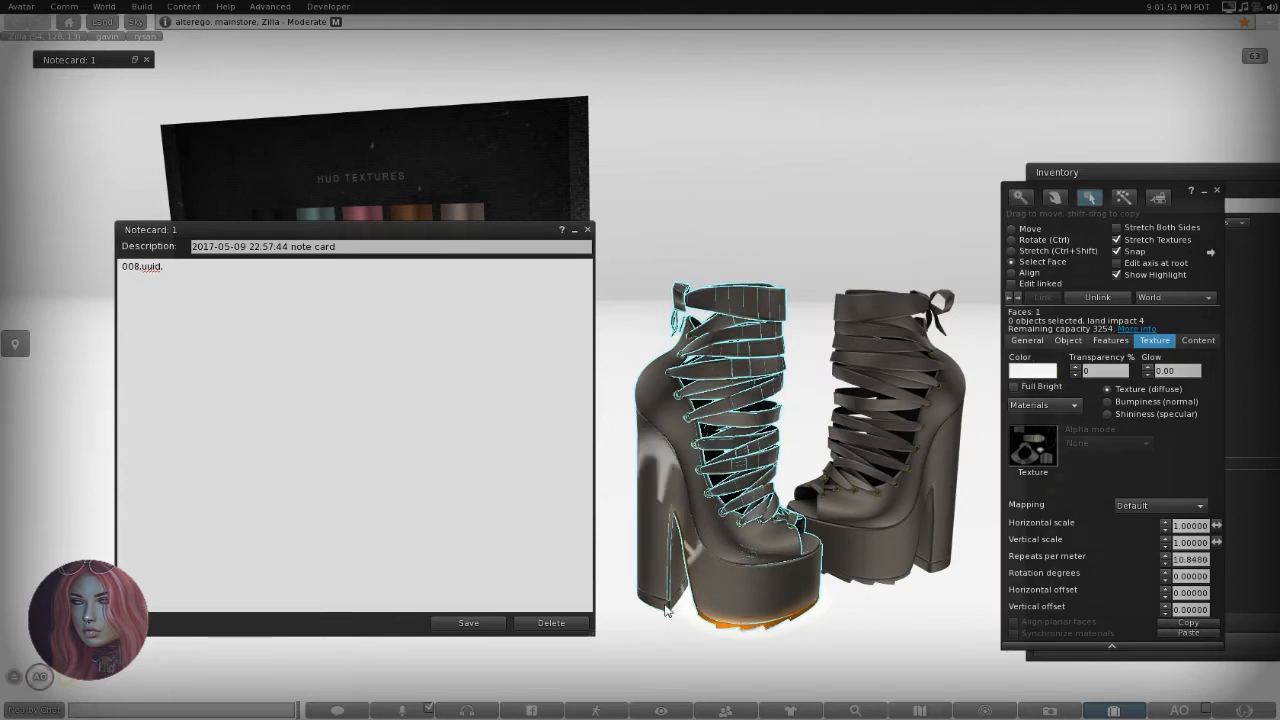
click(729, 622)
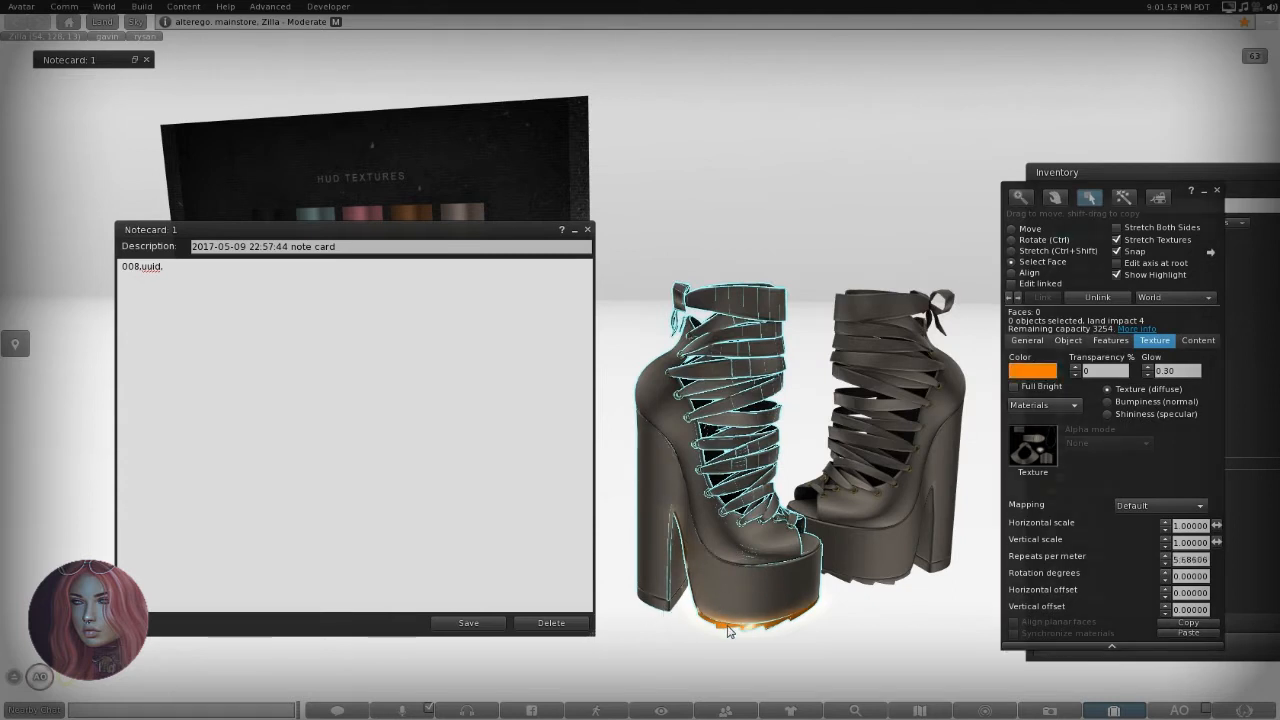
click(164, 267)
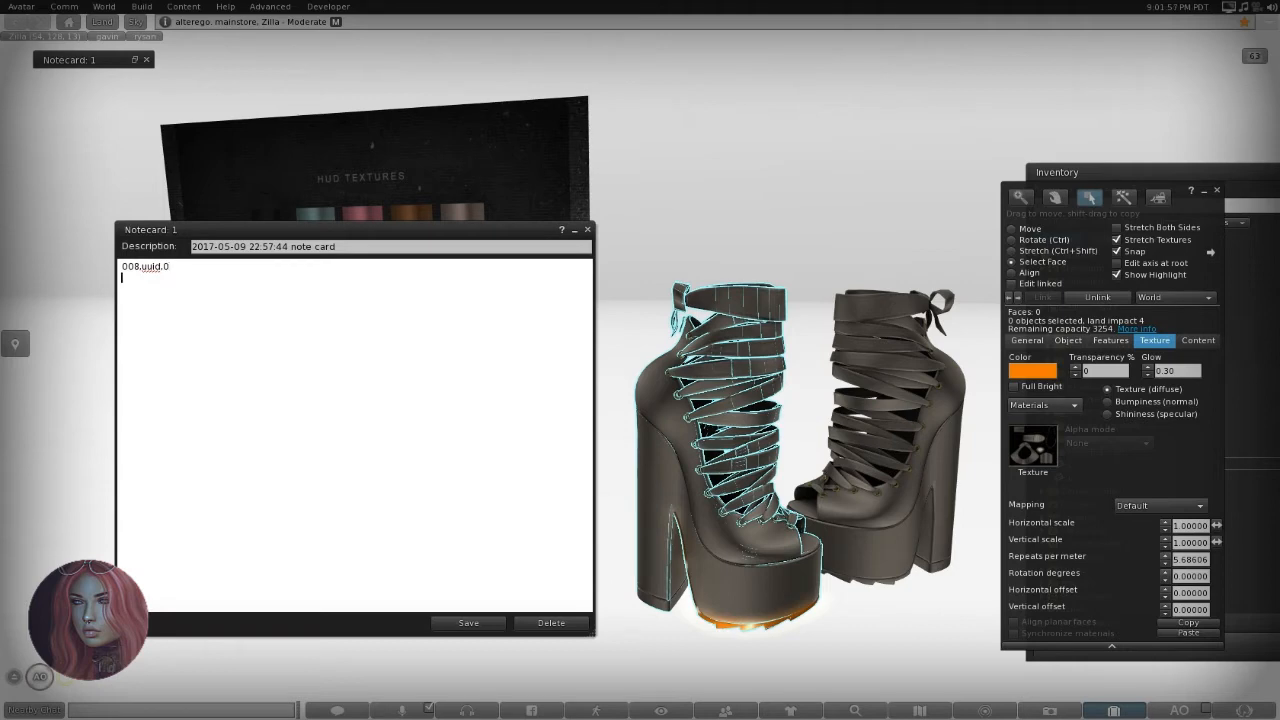
text(008.uuid.)
Select the heel and platform face, colour it green and set its glow to 0.30.
click(656, 604)
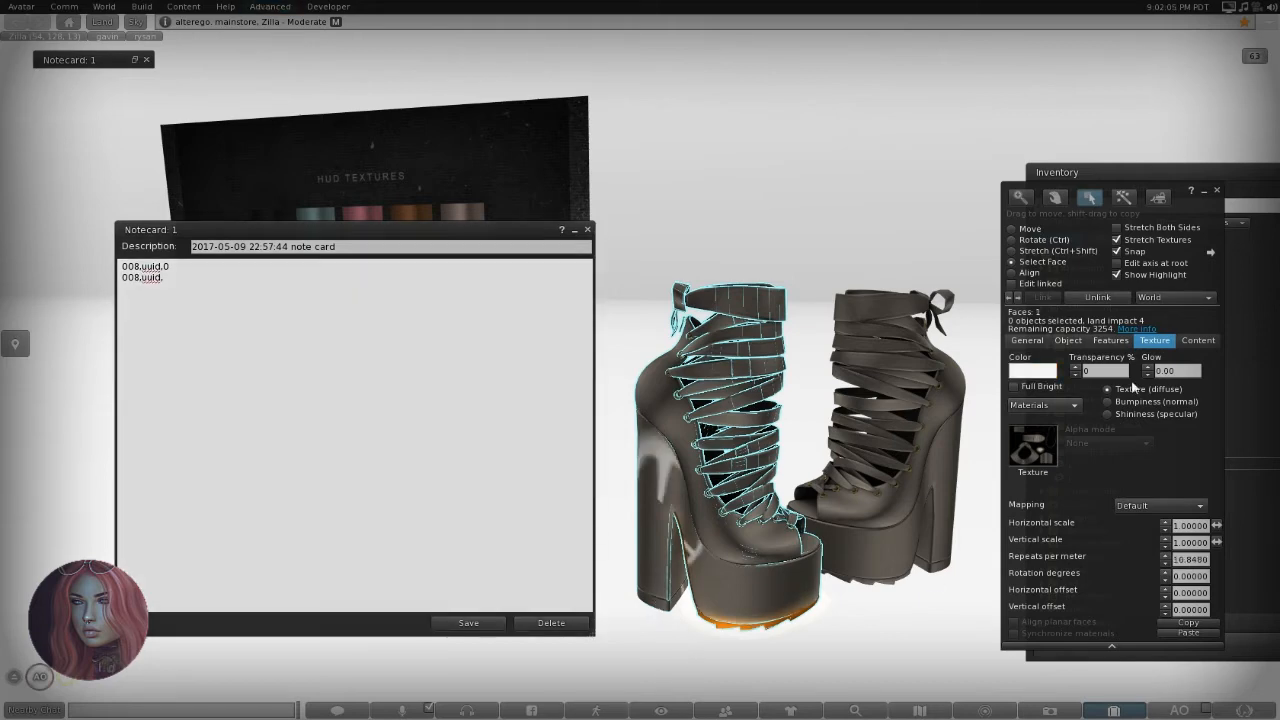
click(1032, 370)
click(862, 417)
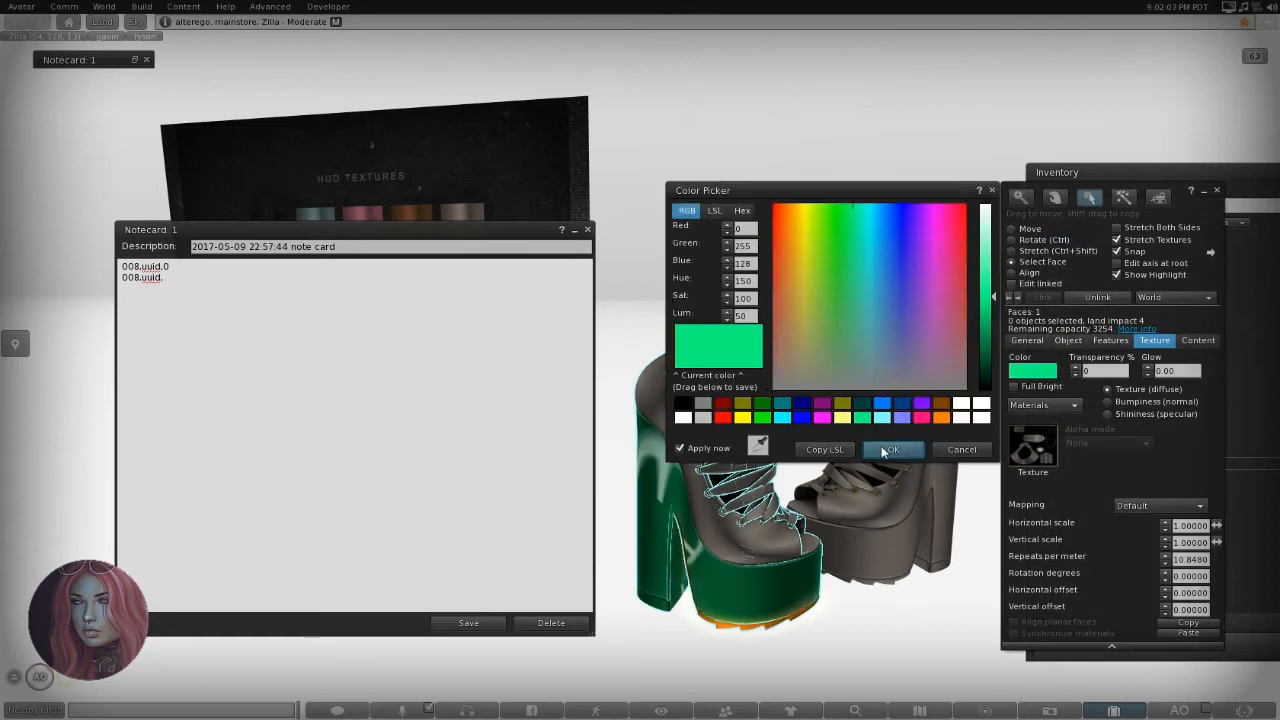
click(886, 449)
click(1147, 366)
click(1147, 366)
click(1147, 366)
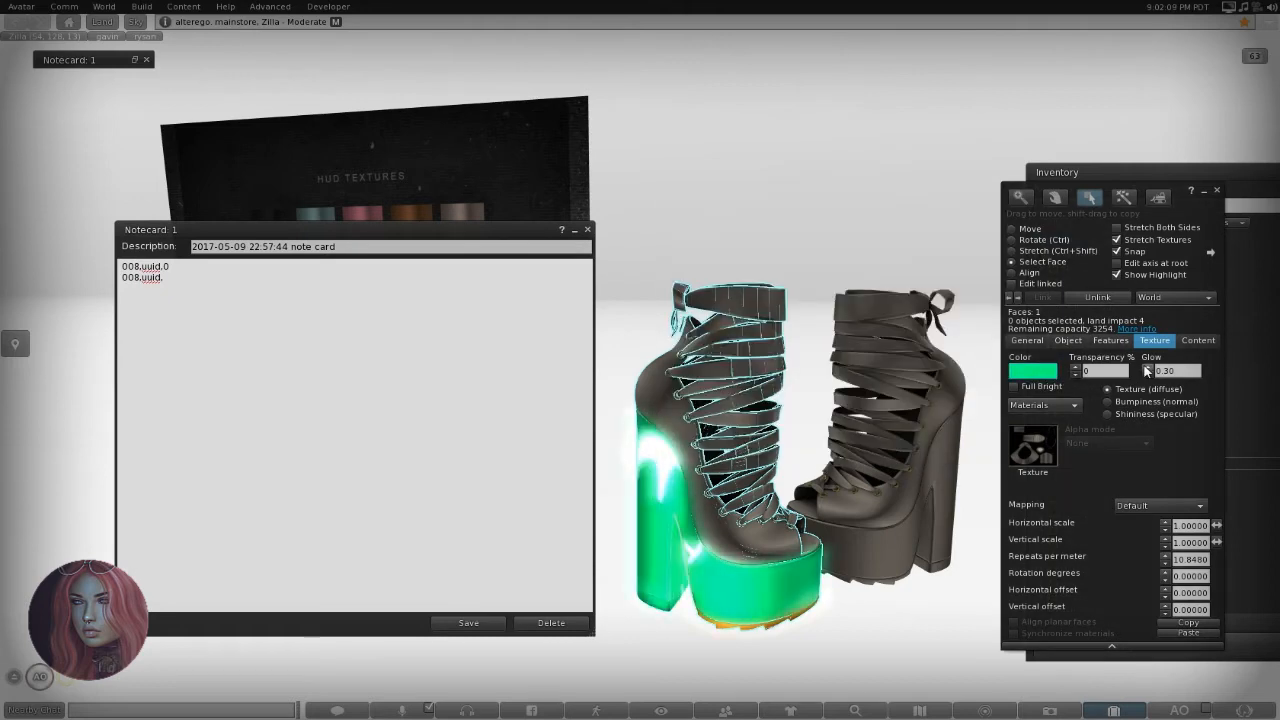
Finish the second notecard line with face number 1 and reduce the green face's glow to 0.10.
click(164, 278)
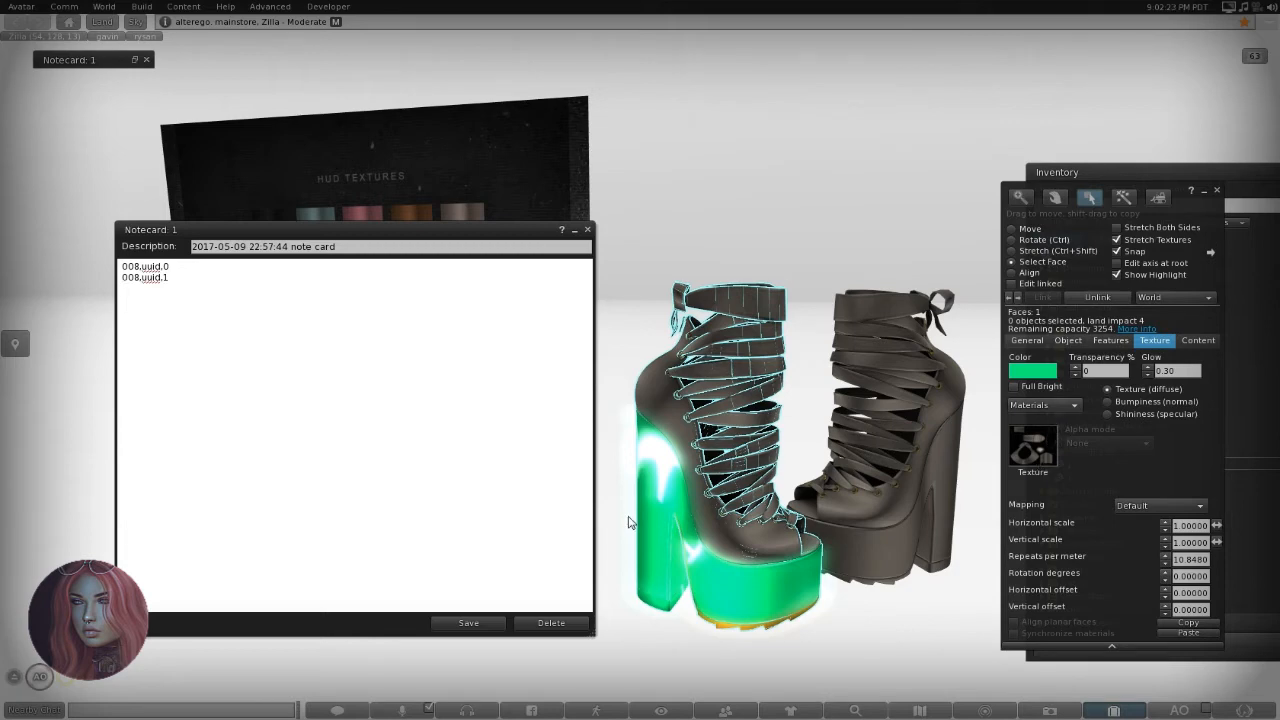
click(1184, 371)
scroll(1184, 371, down, 3)
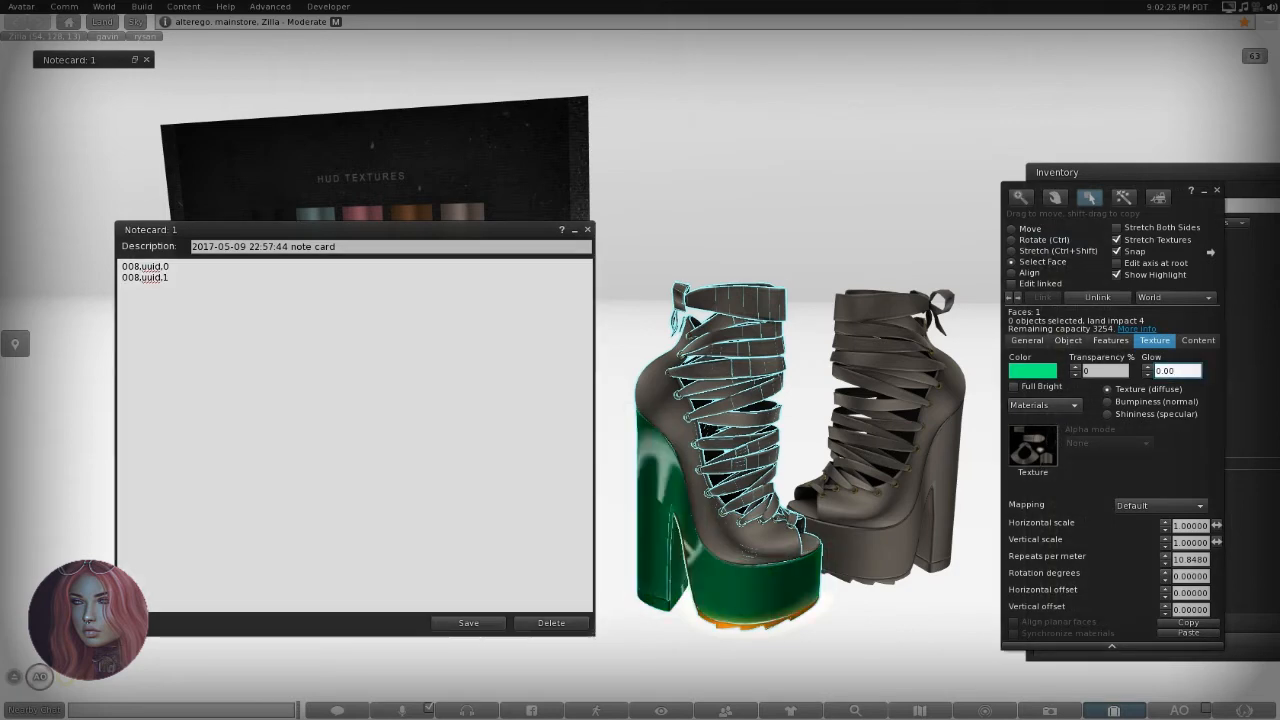
scroll(1184, 371, up, 1)
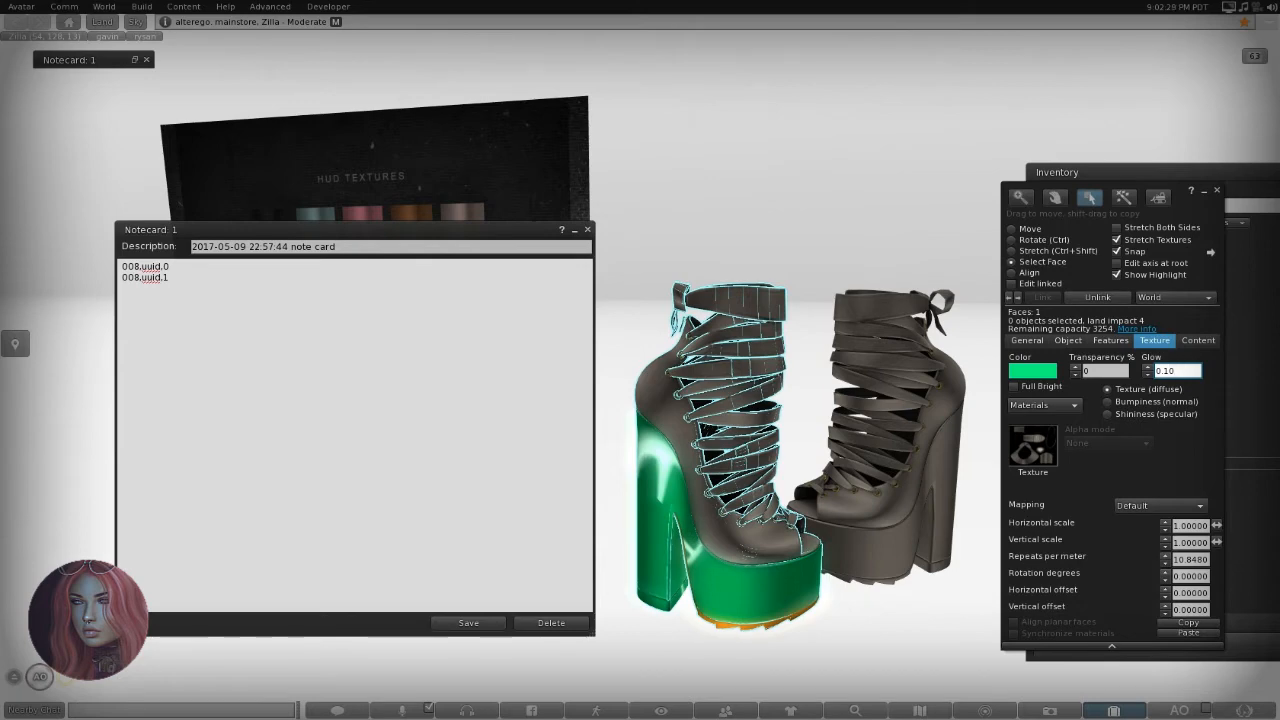
click(169, 278)
key(ctrl+a)
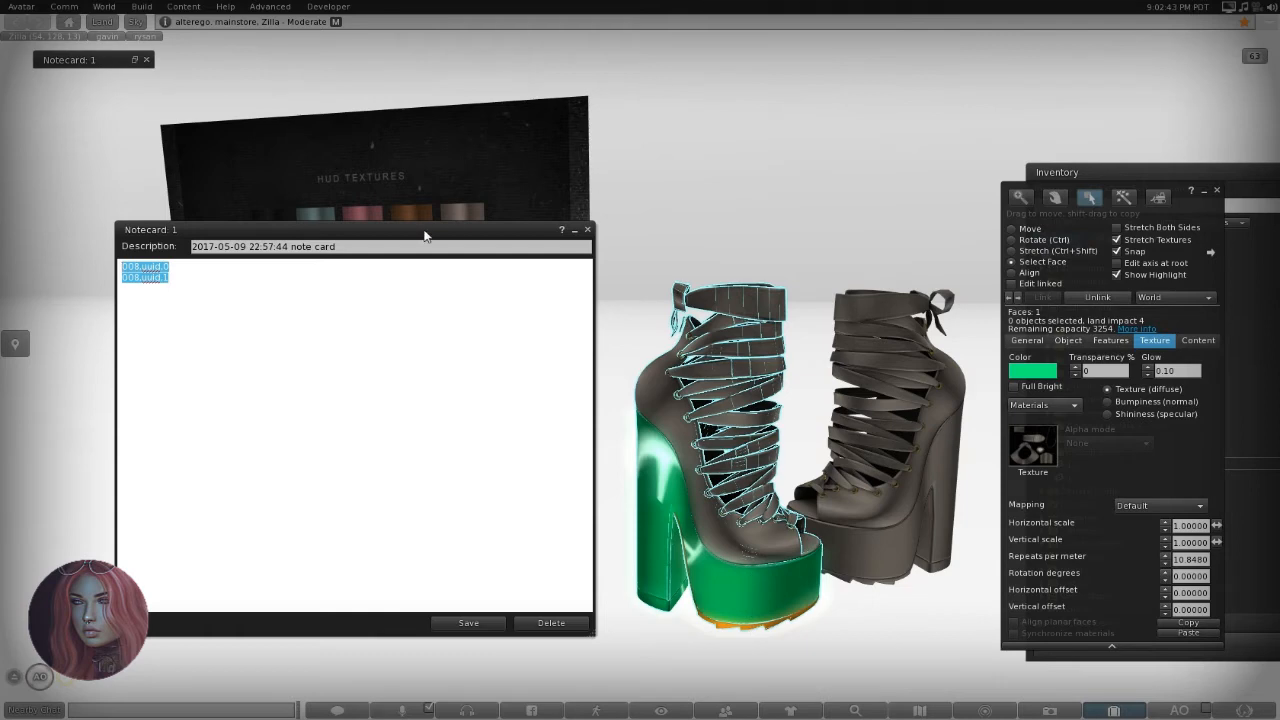
click(123, 289)
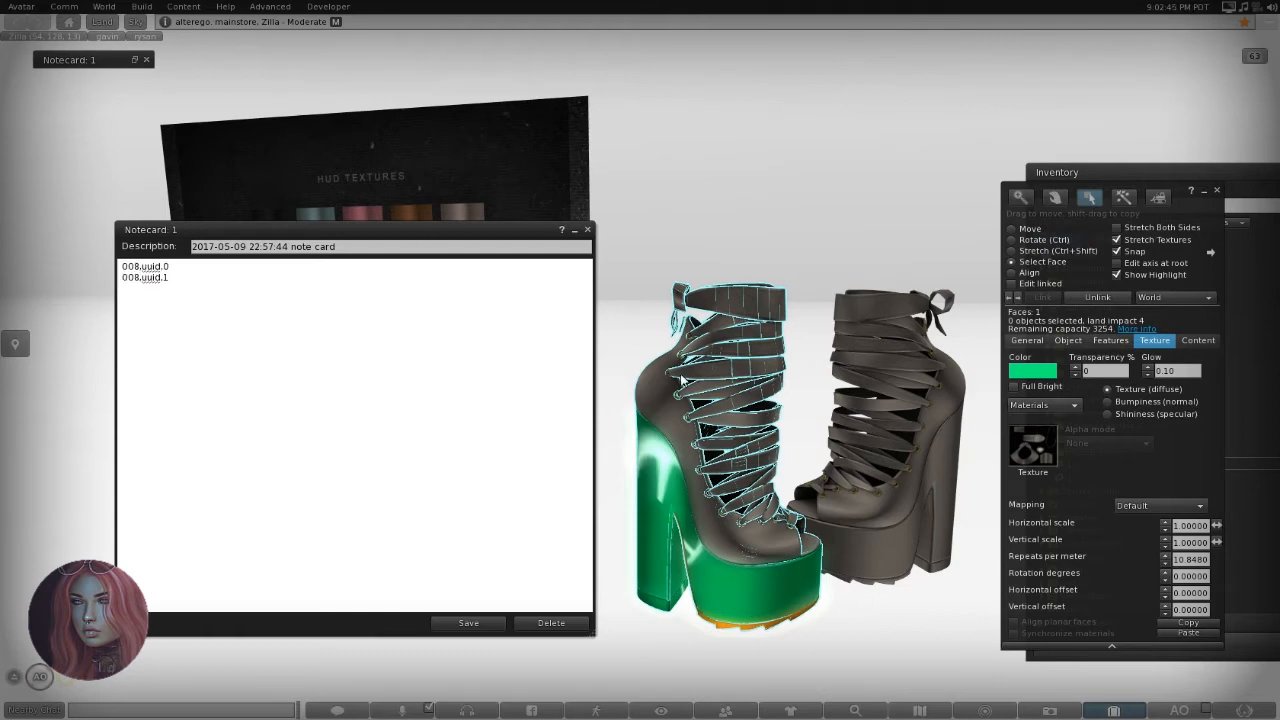
Select the insole face at the open toe, colour it blue and set its glow to 0.20.
click(662, 400)
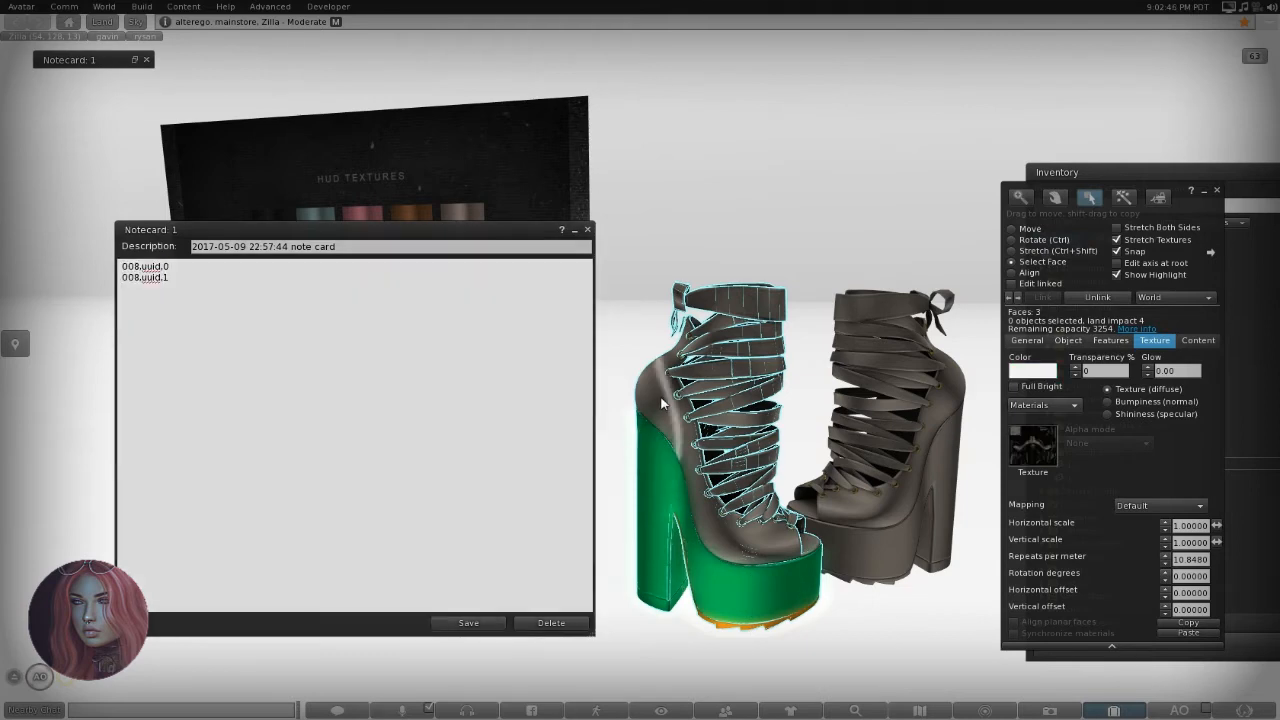
click(811, 542)
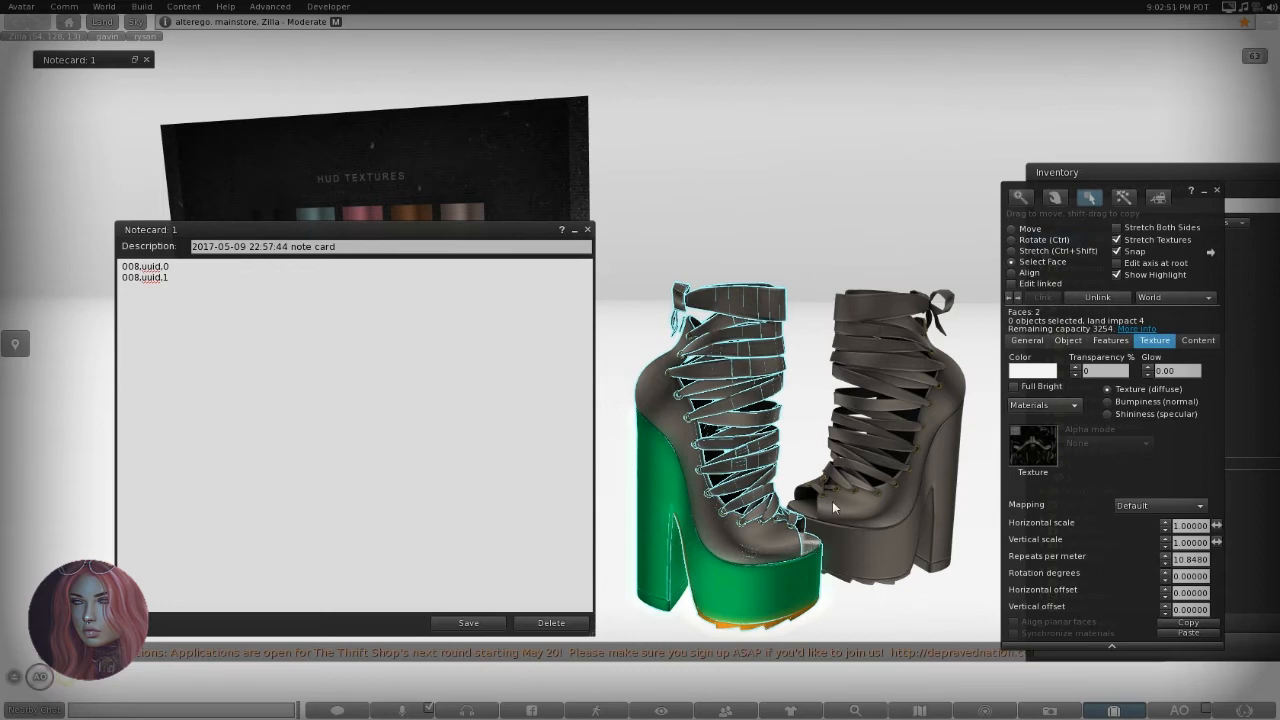
click(1035, 370)
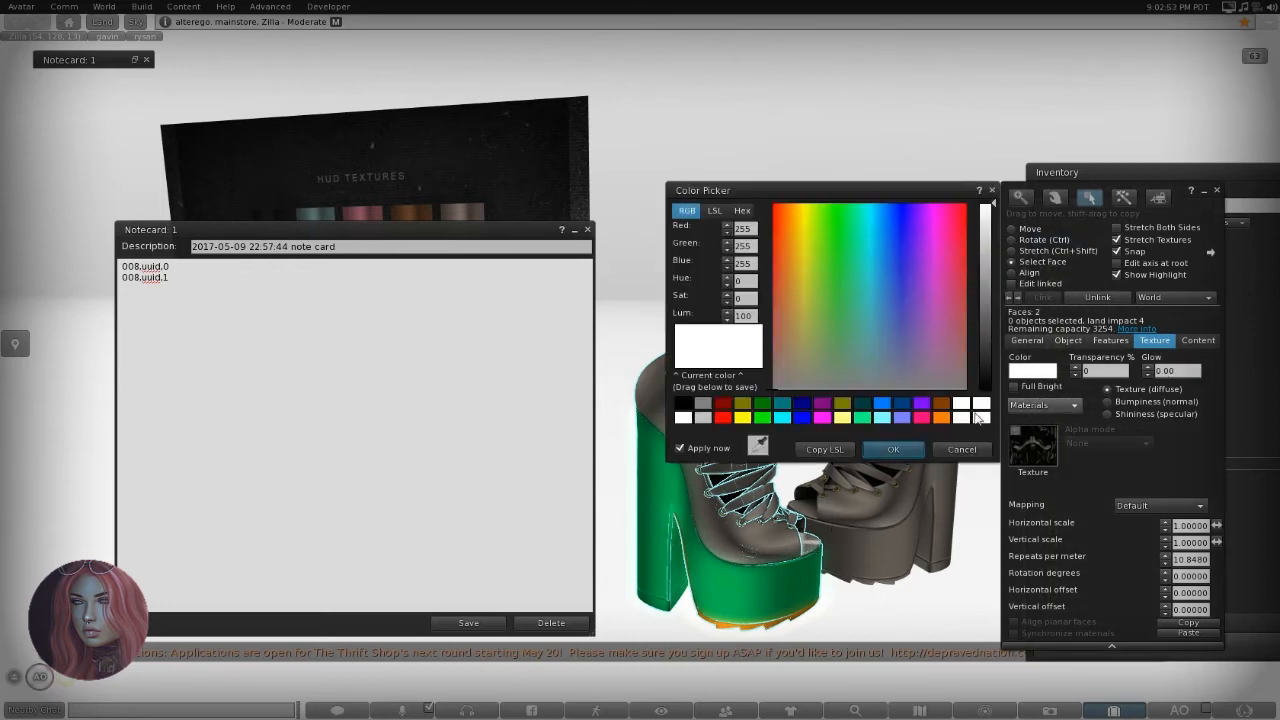
click(881, 403)
click(895, 450)
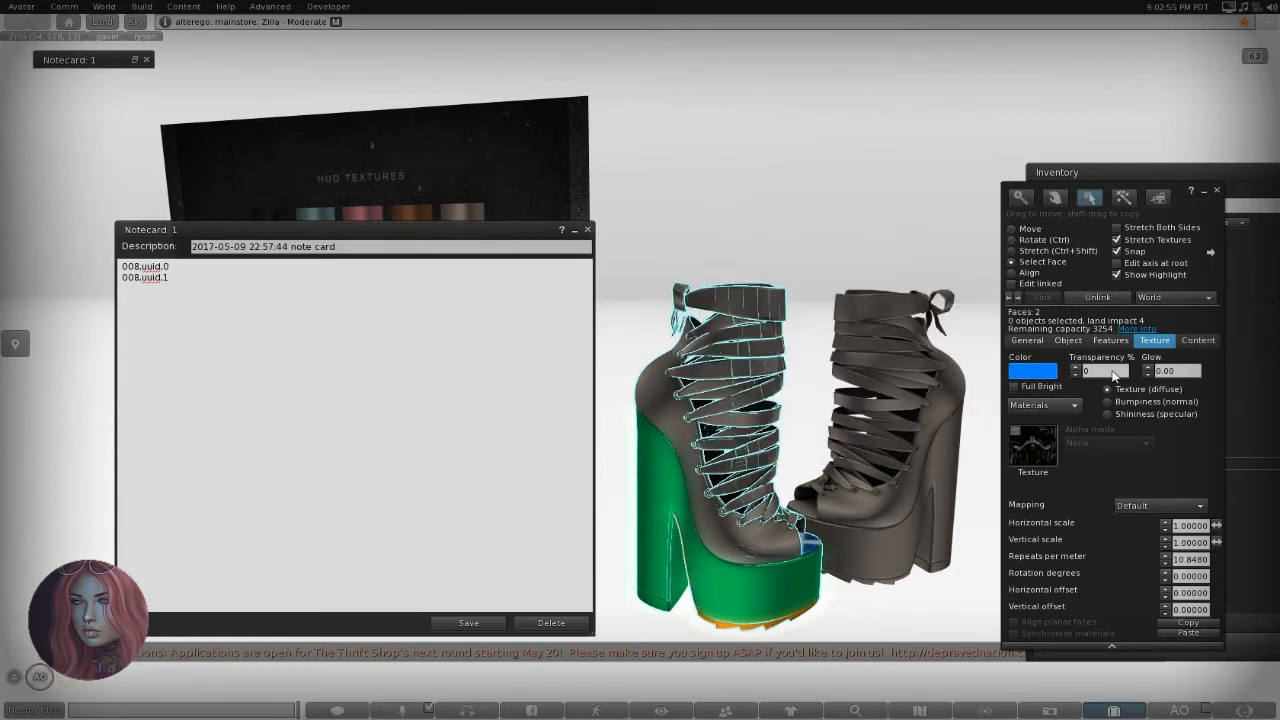
click(1149, 367)
click(1149, 367)
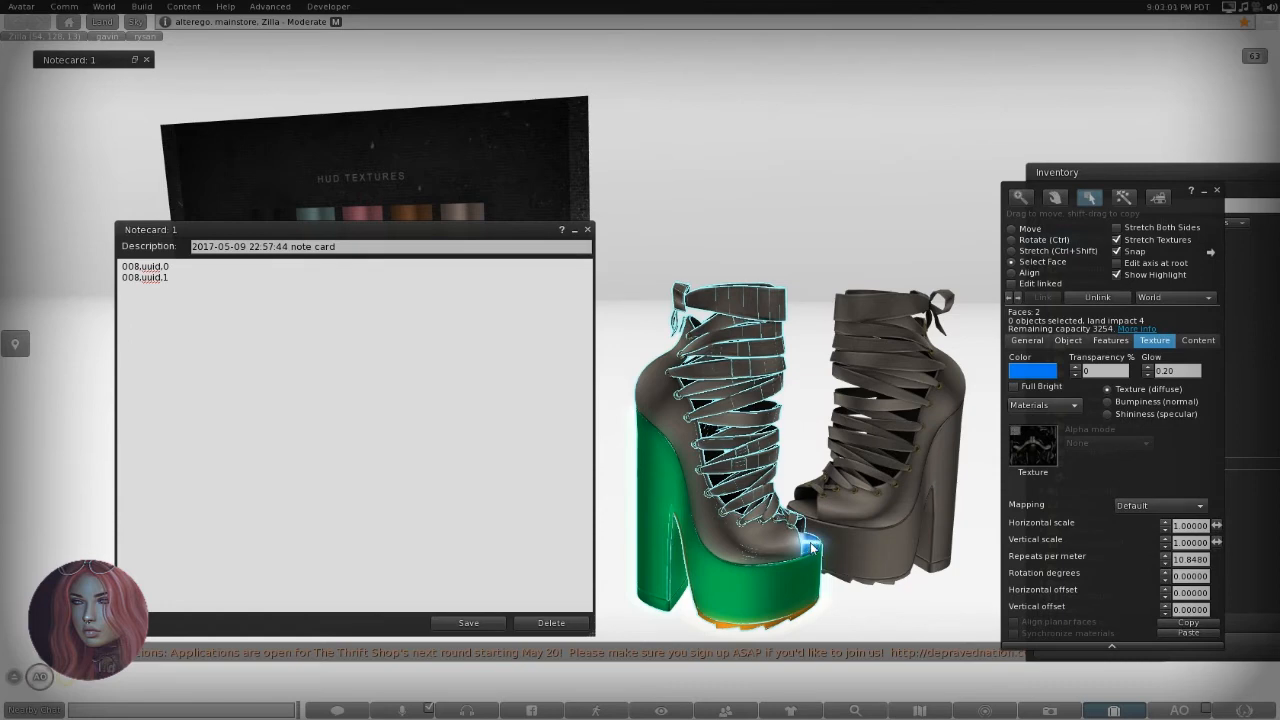
Add the line "008,uuid,2" to the notecard for the blue insole face.
click(170, 278)
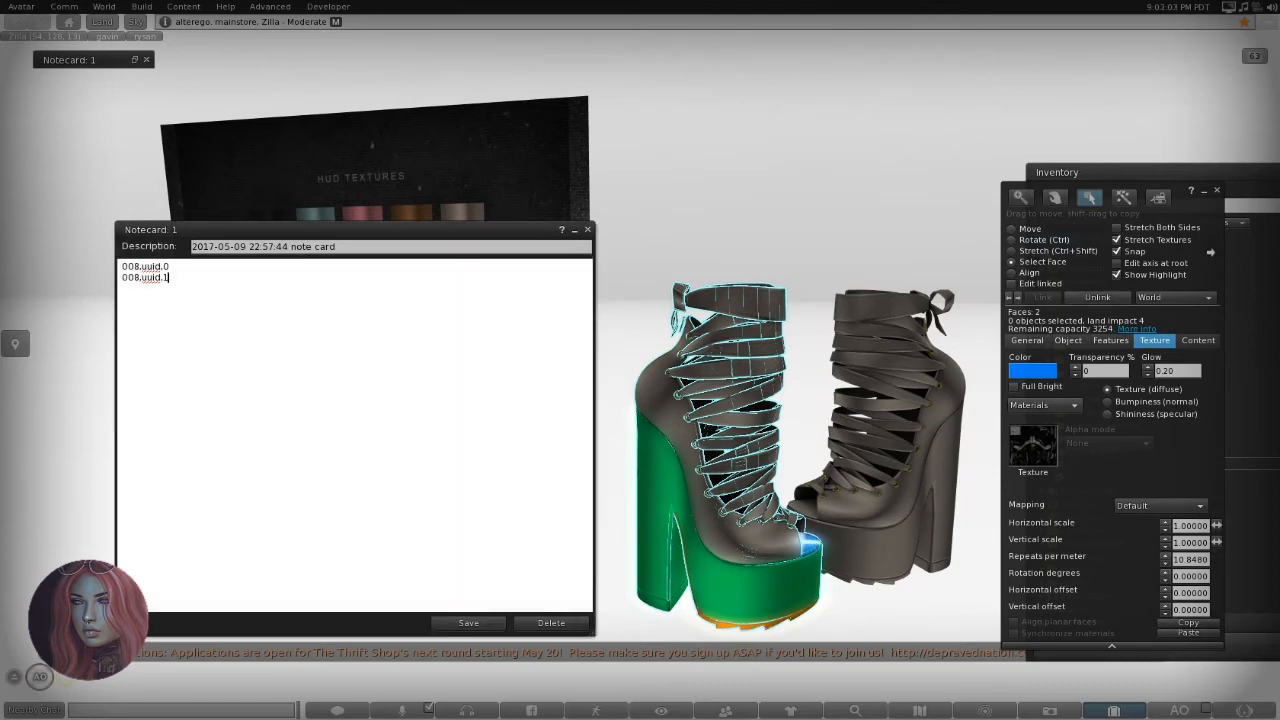
key(Return)
text(008.uuid.2)
Colour the shoe's upper face pink with a glow of 0.10 and add the notecard line "008,uuid,3".
click(660, 410)
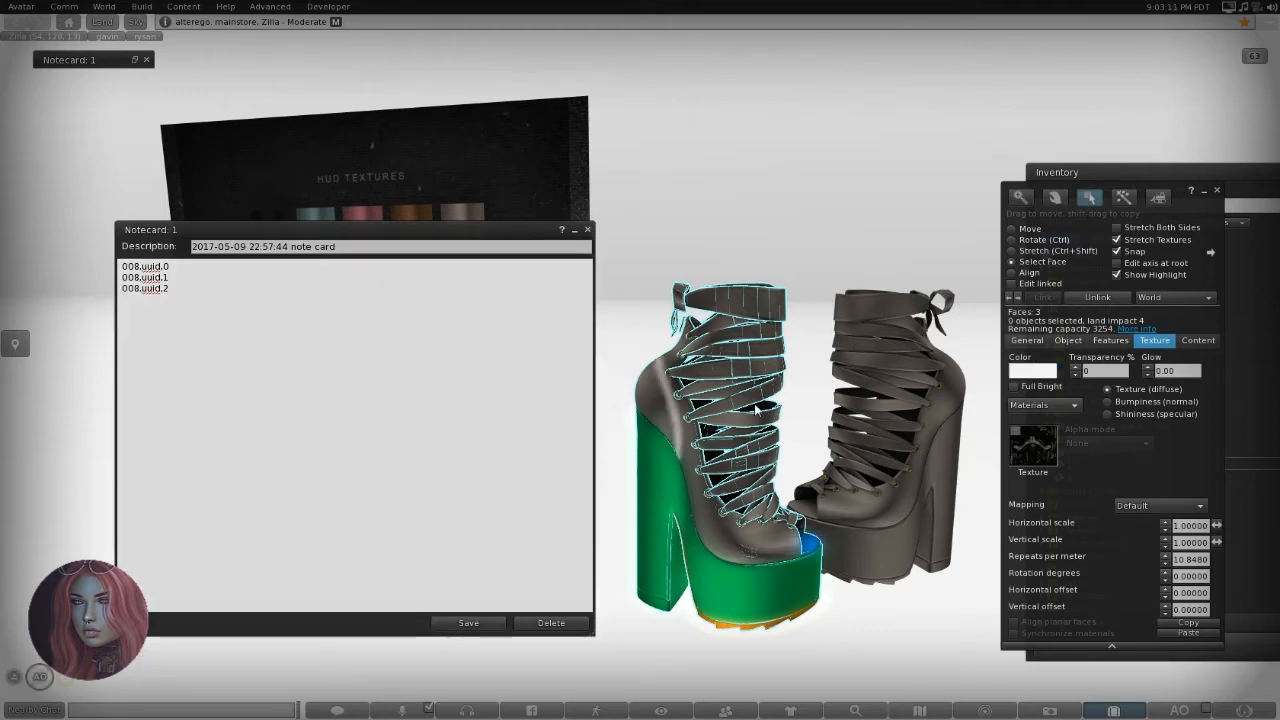
click(1036, 373)
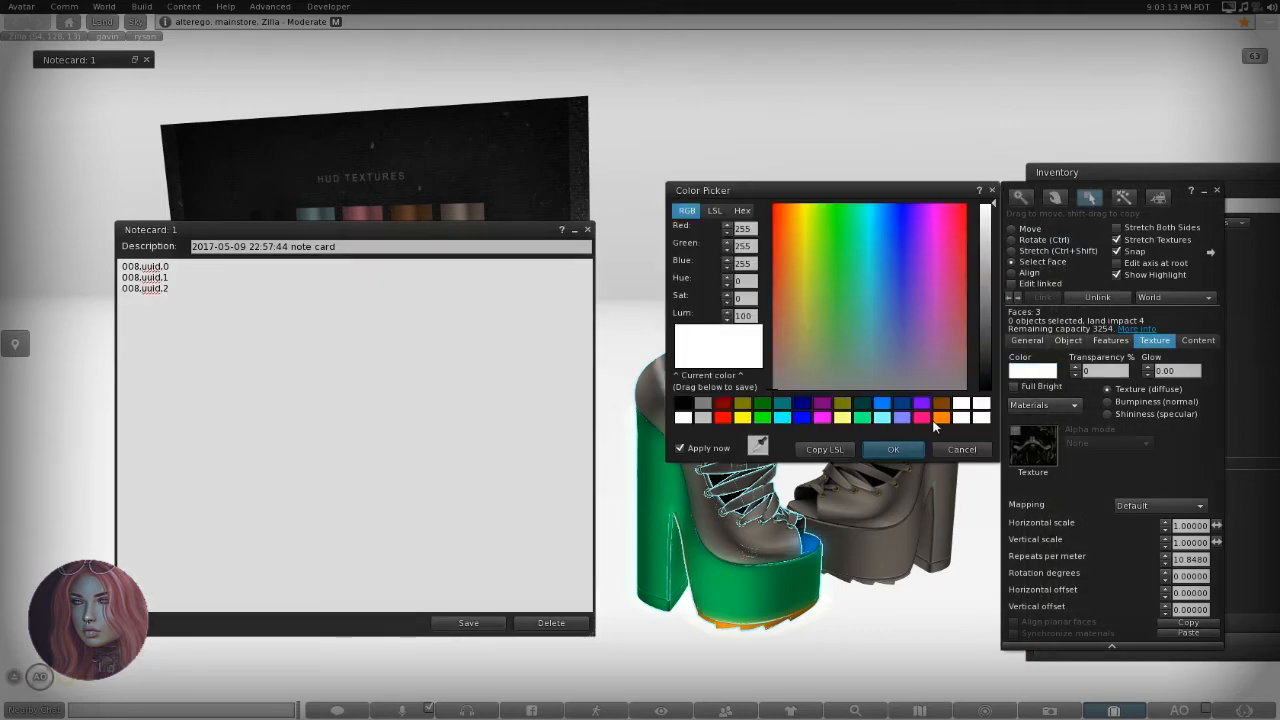
click(922, 418)
click(893, 449)
click(1147, 366)
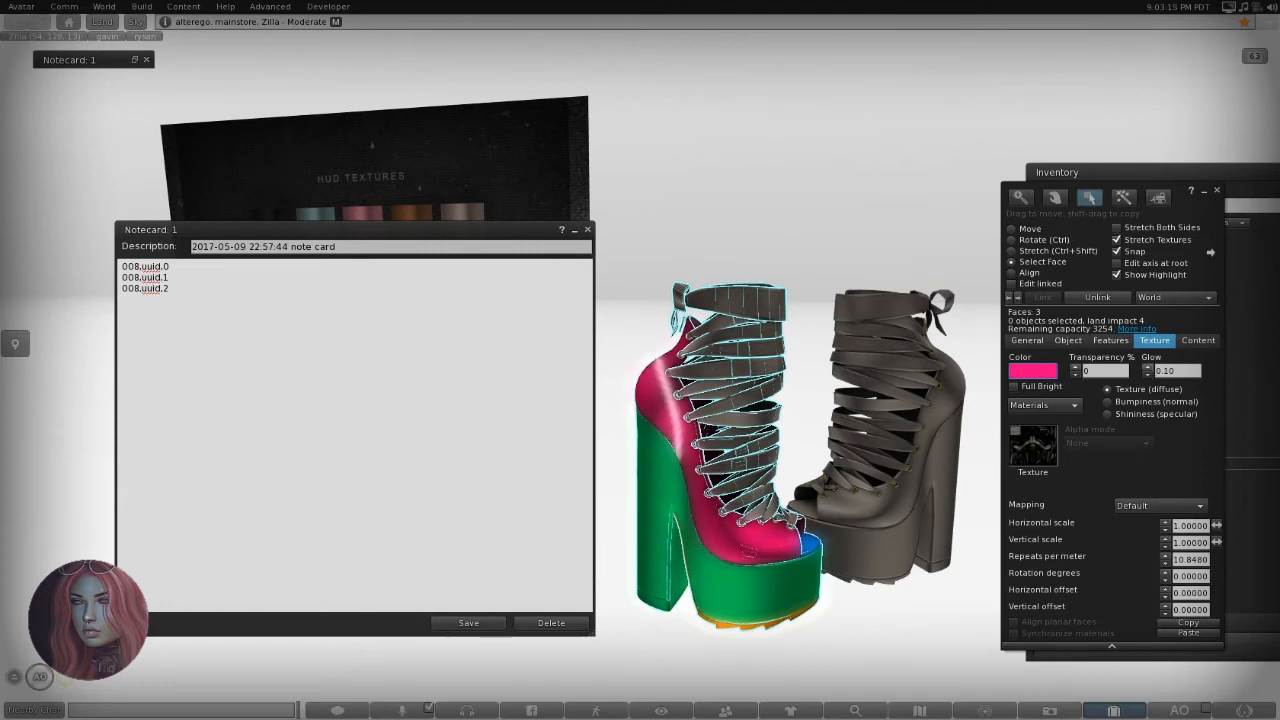
click(170, 289)
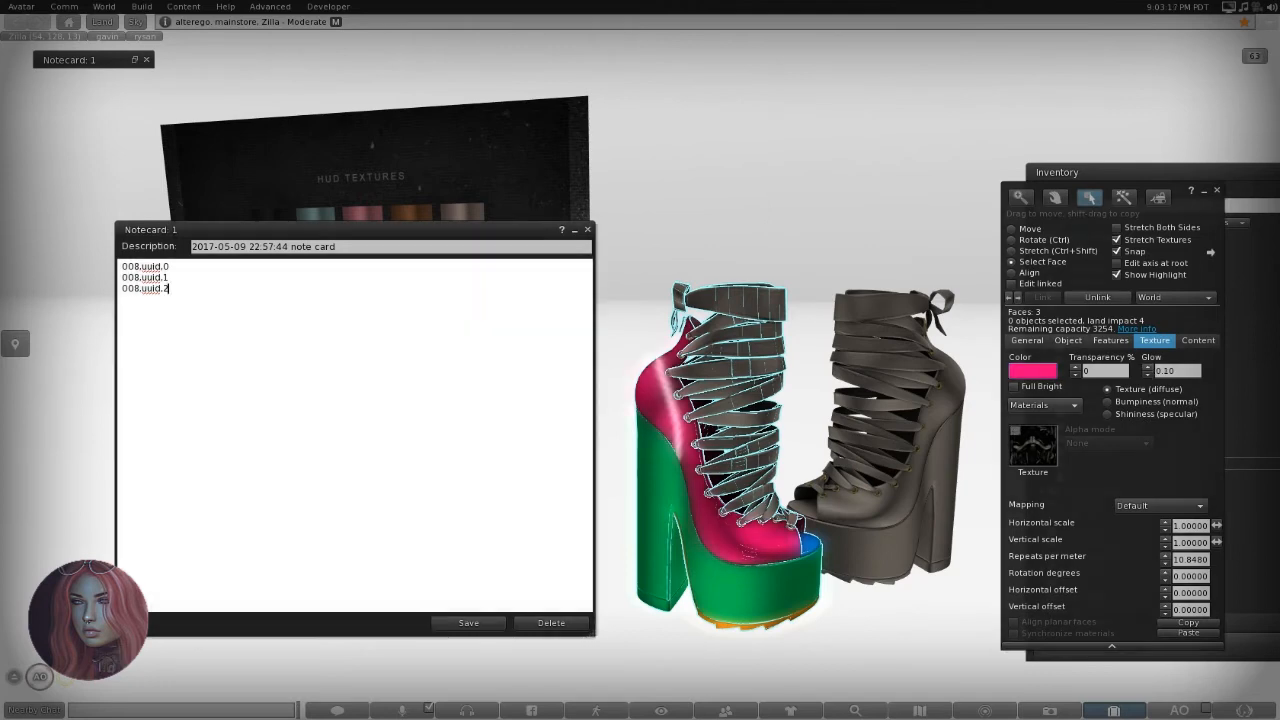
text(008.uuid.3)
Colour the laces face red with a glow of 0.10 and add the notecard line "008,uuid,4".
click(782, 386)
click(1045, 372)
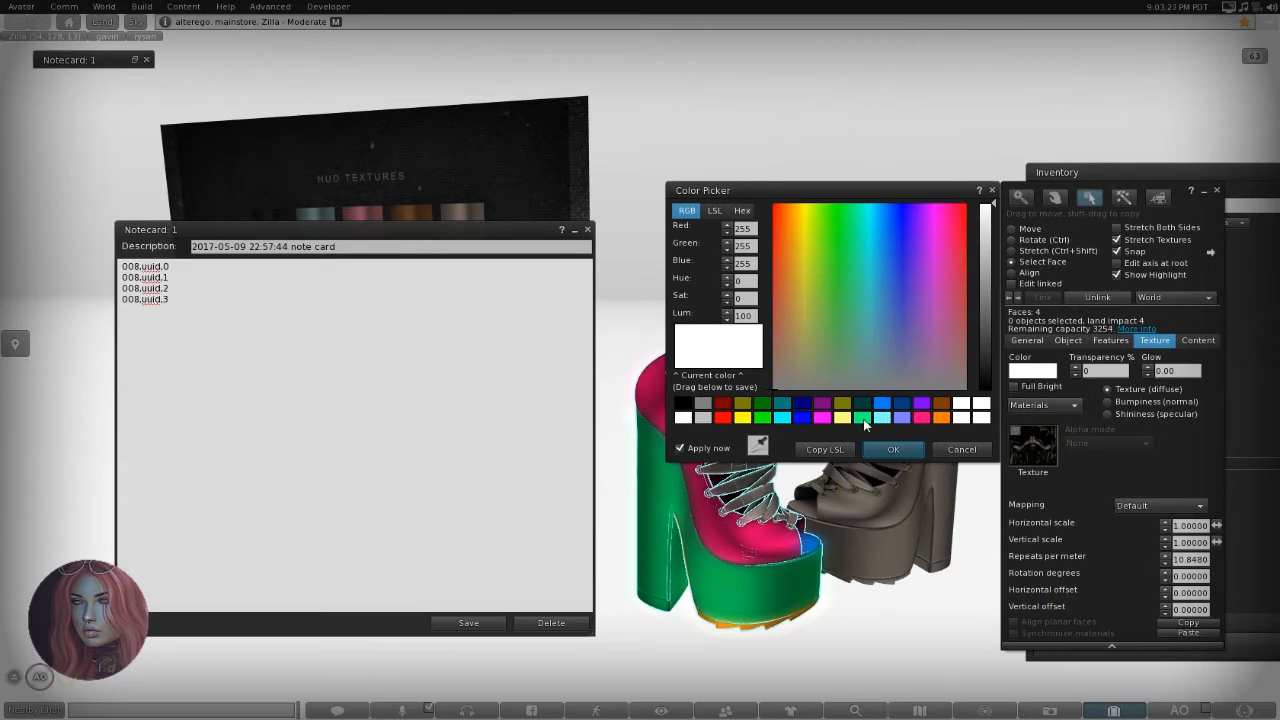
click(723, 417)
click(892, 451)
click(1148, 368)
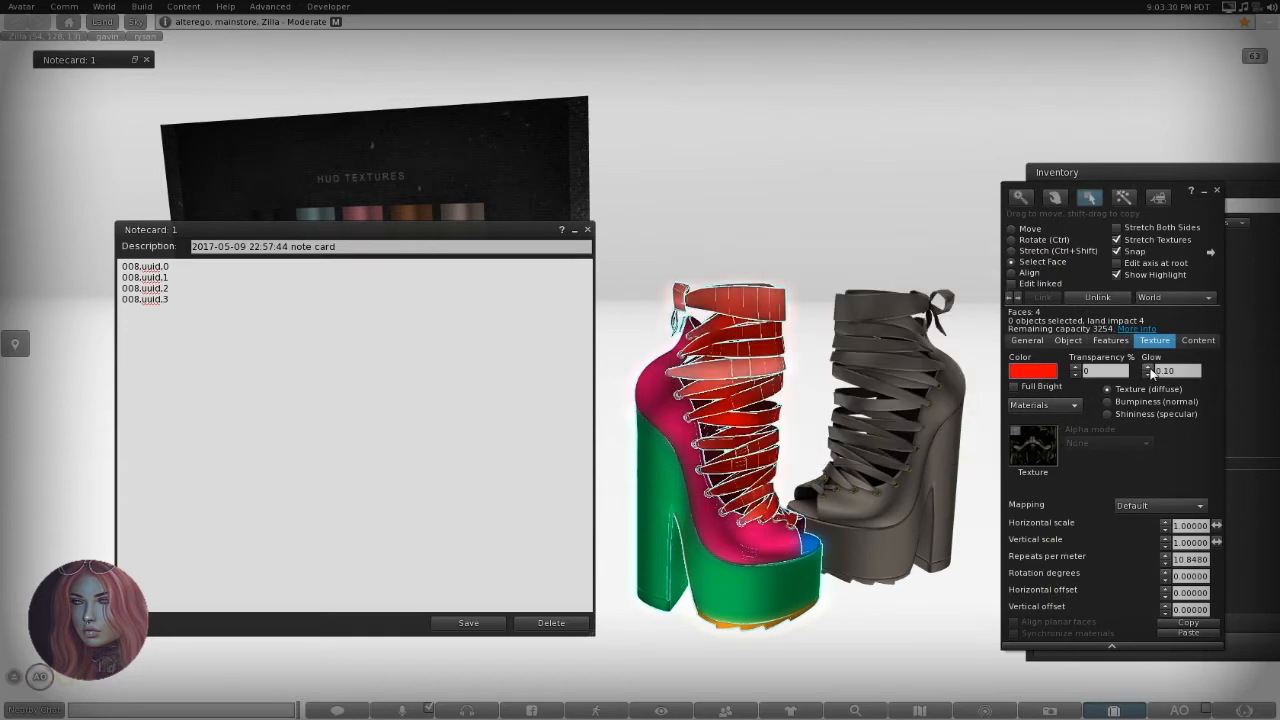
click(170, 300)
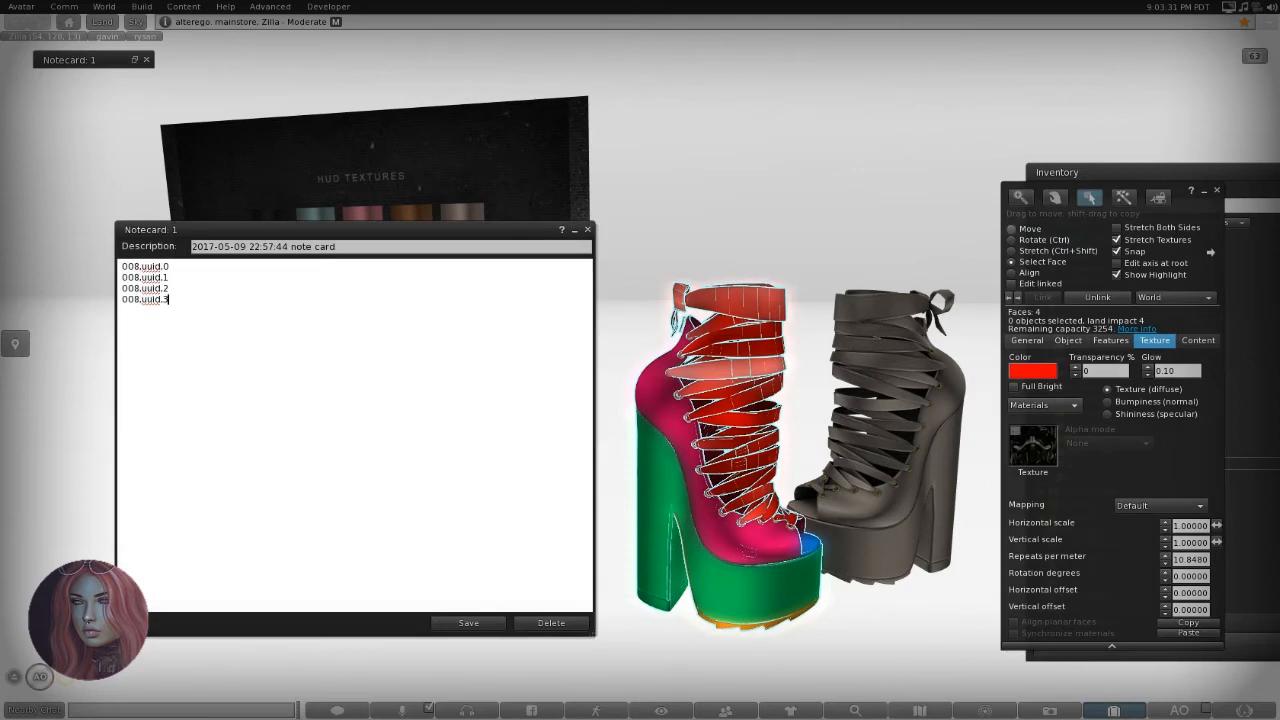
text(008.uuid.4)
Examine the eyelets up close and check the face numbers of the upper and laces around them.
alt+drag(850, 343, 840, 220)
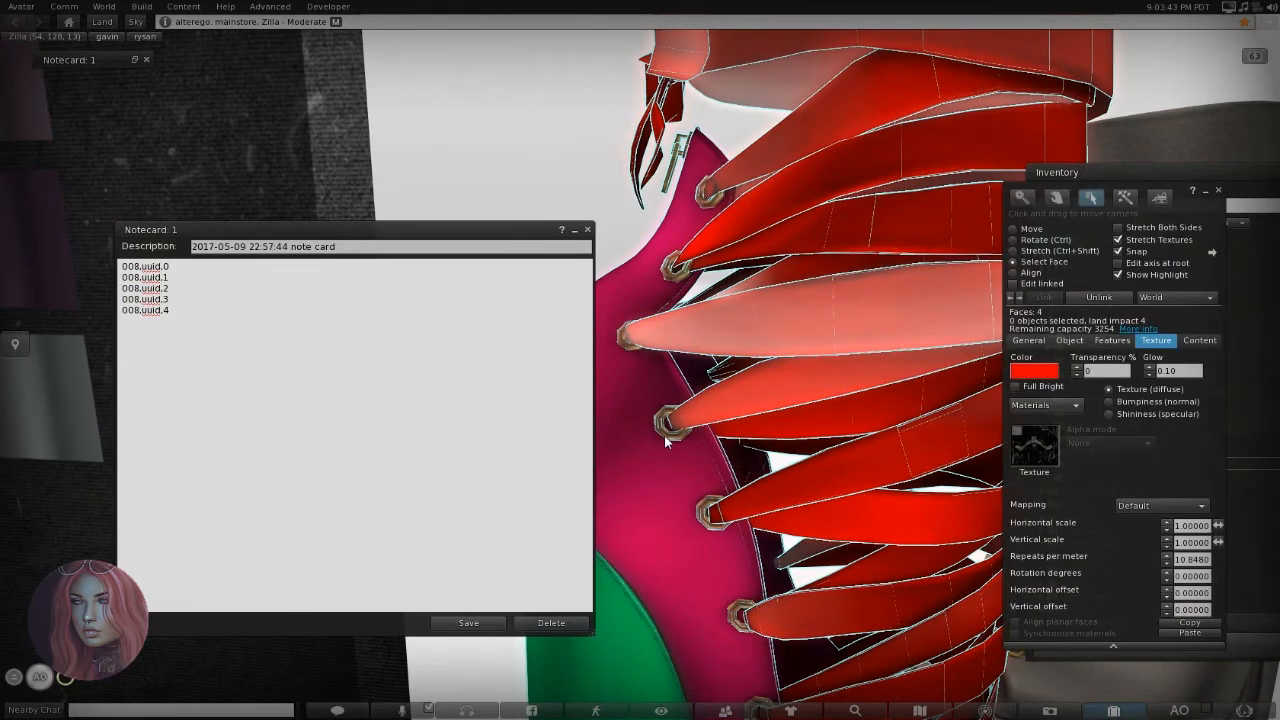
click(665, 435)
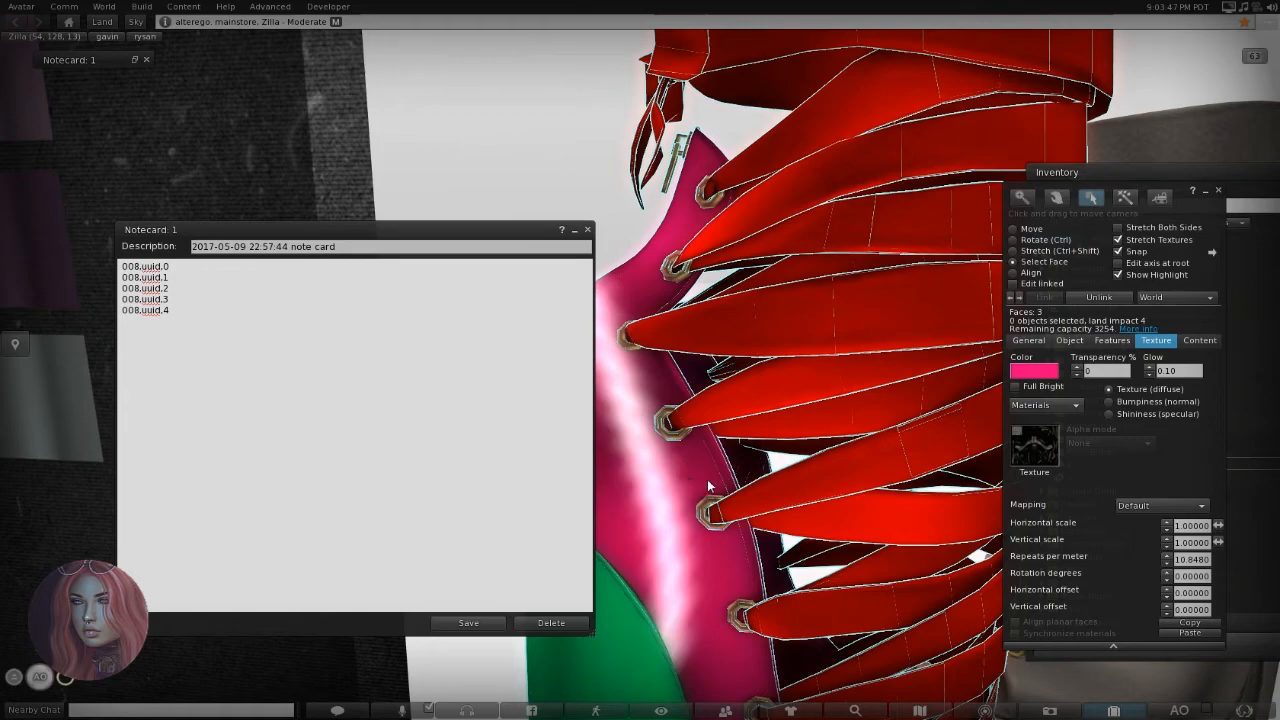
click(742, 312)
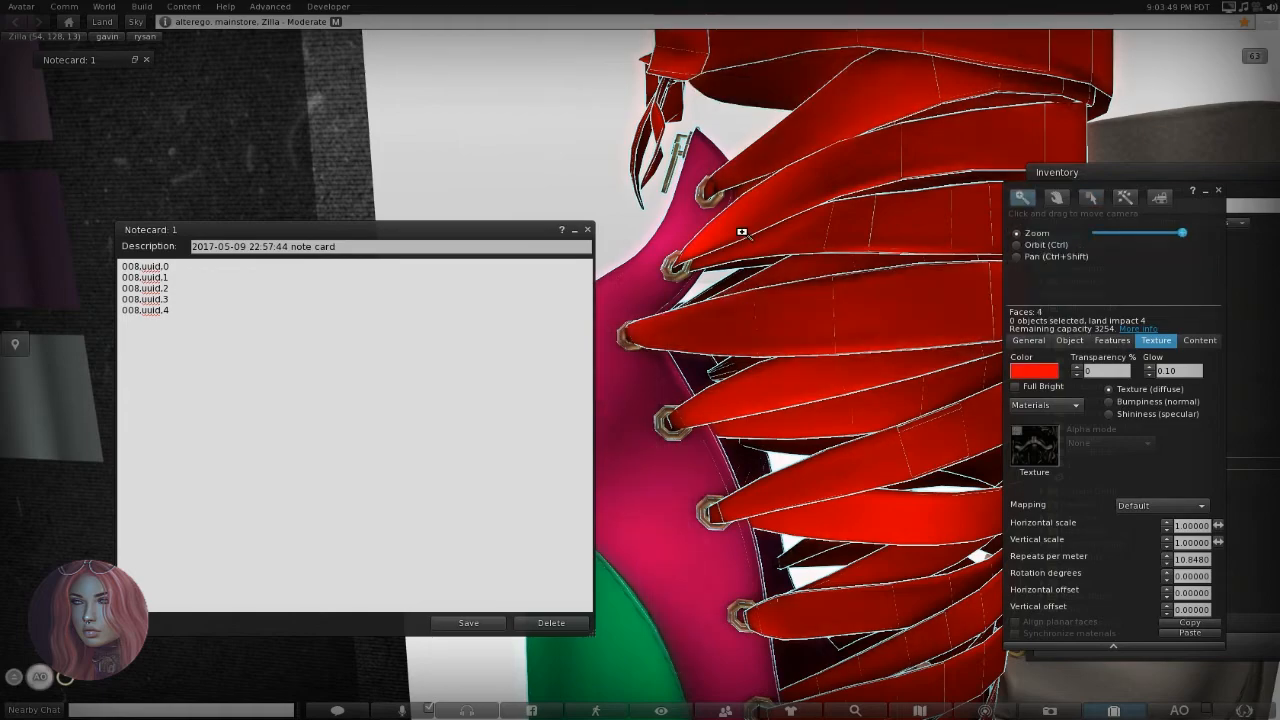
alt+drag(743, 231, 700, 372)
alt+drag(630, 567, 565, 518)
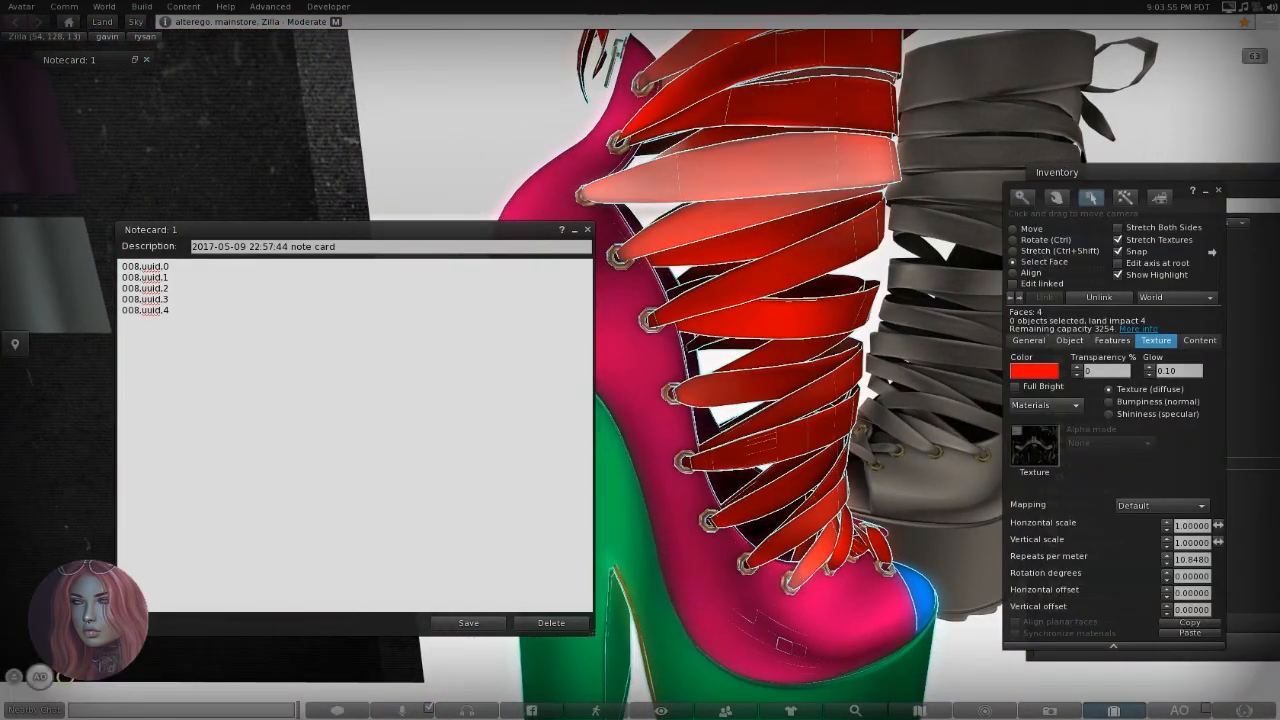
Save the notecard with the lines "008,uuid,0" through "008,uuid,4" and close it.
click(162, 264)
key(ctrl+a)
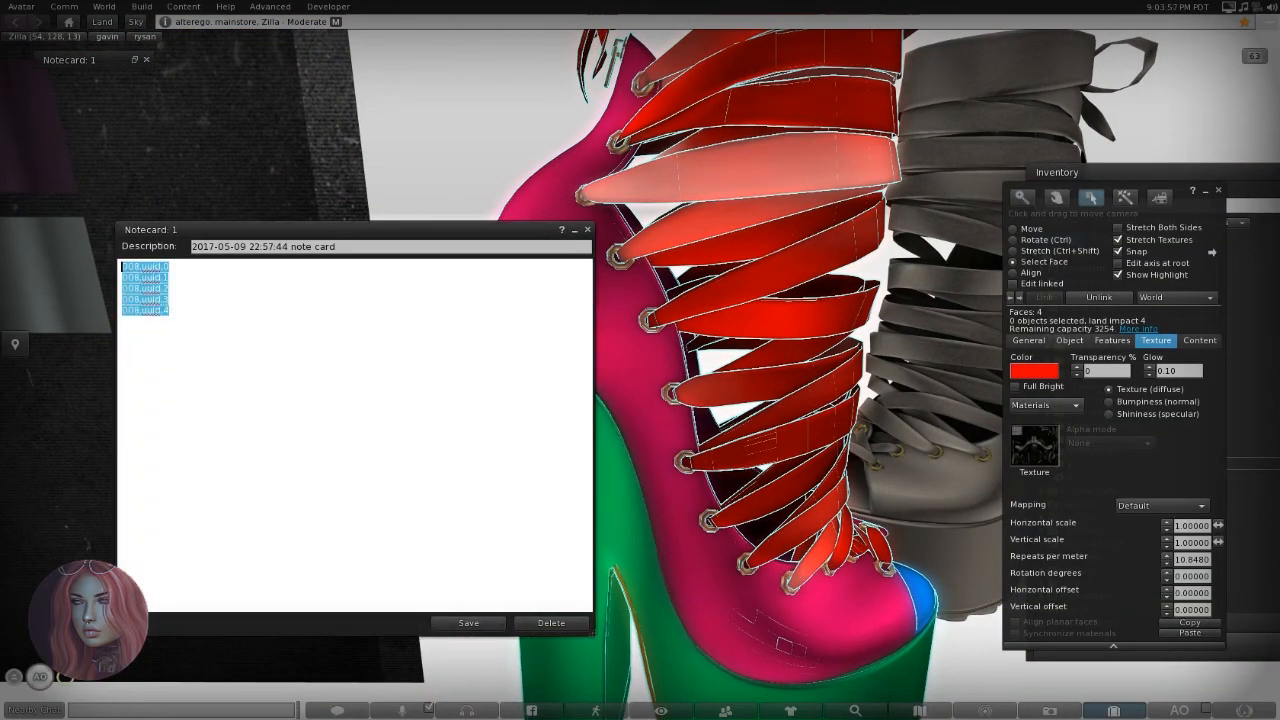
text(008.uuid.0 008.uuid.1 008.uuid.2 008.uuid.3 008.uuid.4)
click(456, 622)
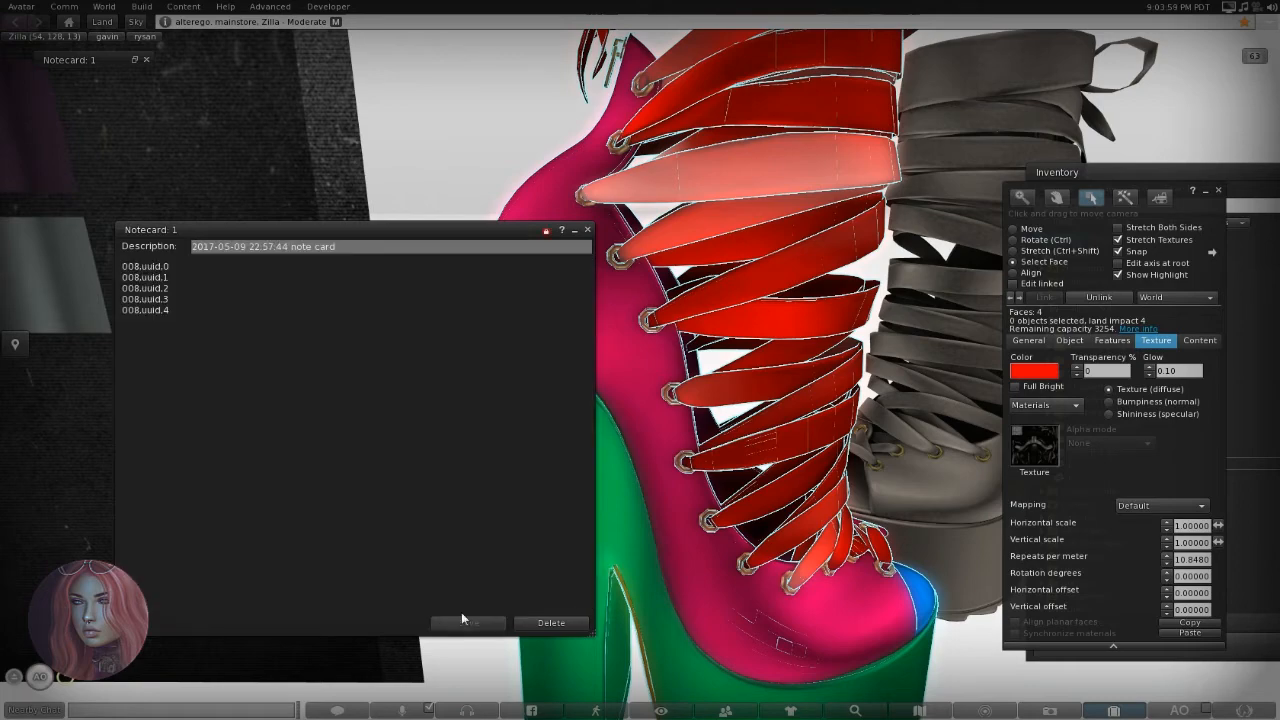
click(587, 229)
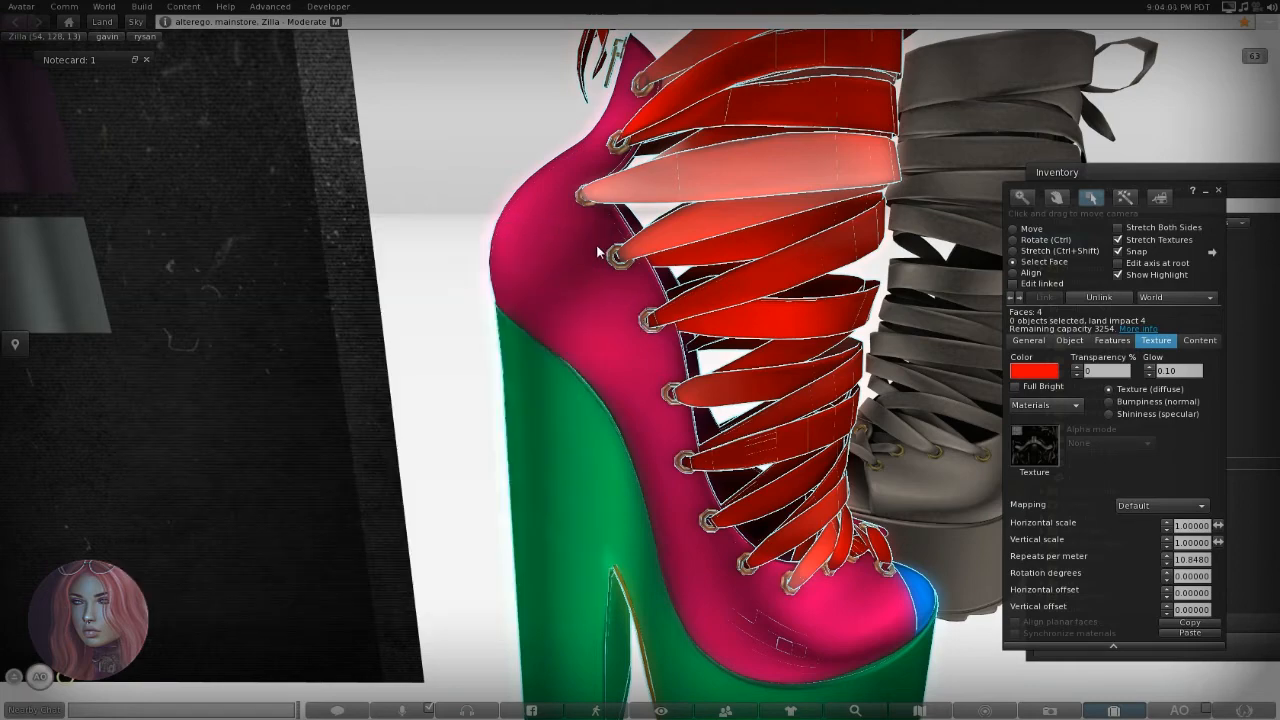
Reset the laces face colour to white and stop editing the shoes.
key(Escape)
alt+drag(740, 340, 710, 470)
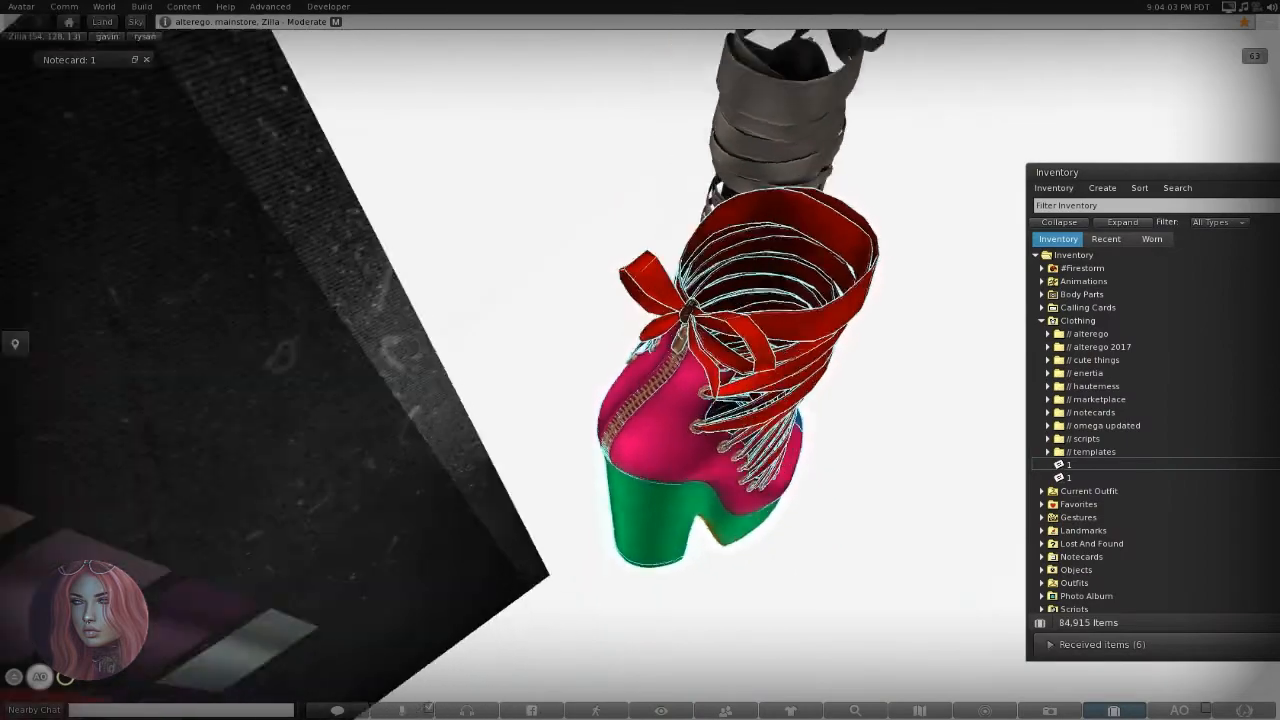
alt+drag(637, 412, 640, 325)
click(1034, 372)
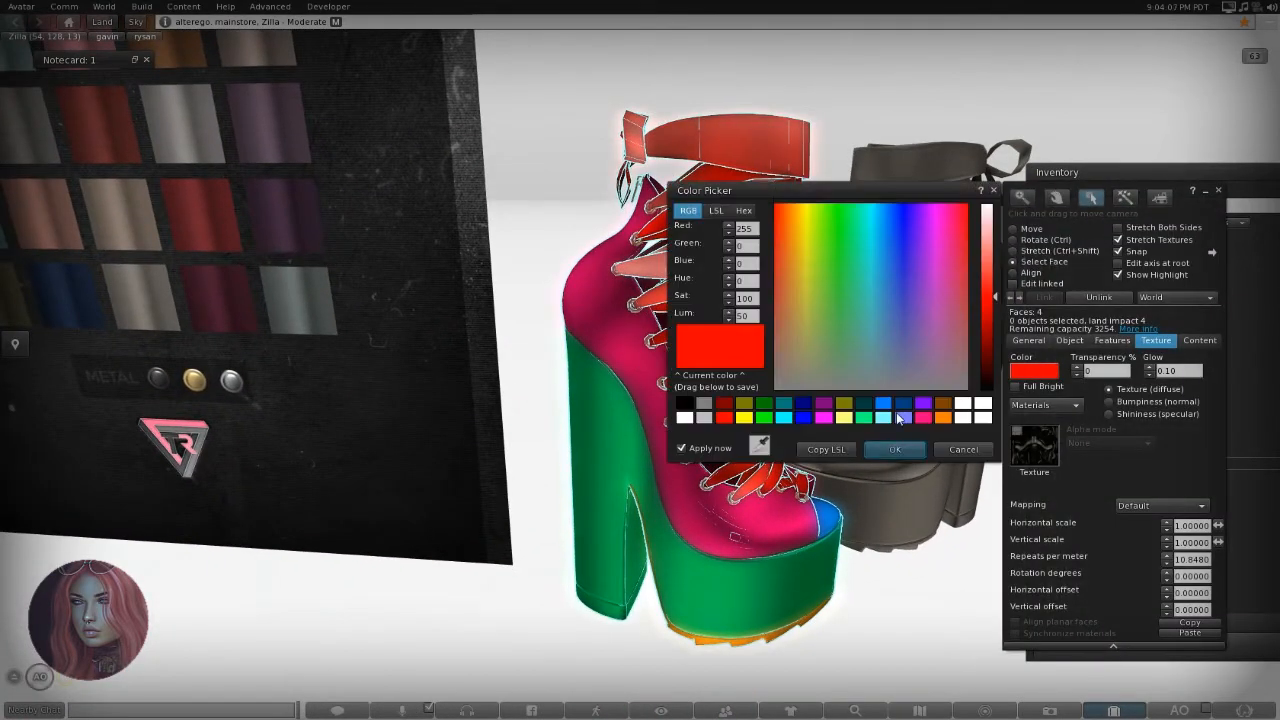
click(685, 418)
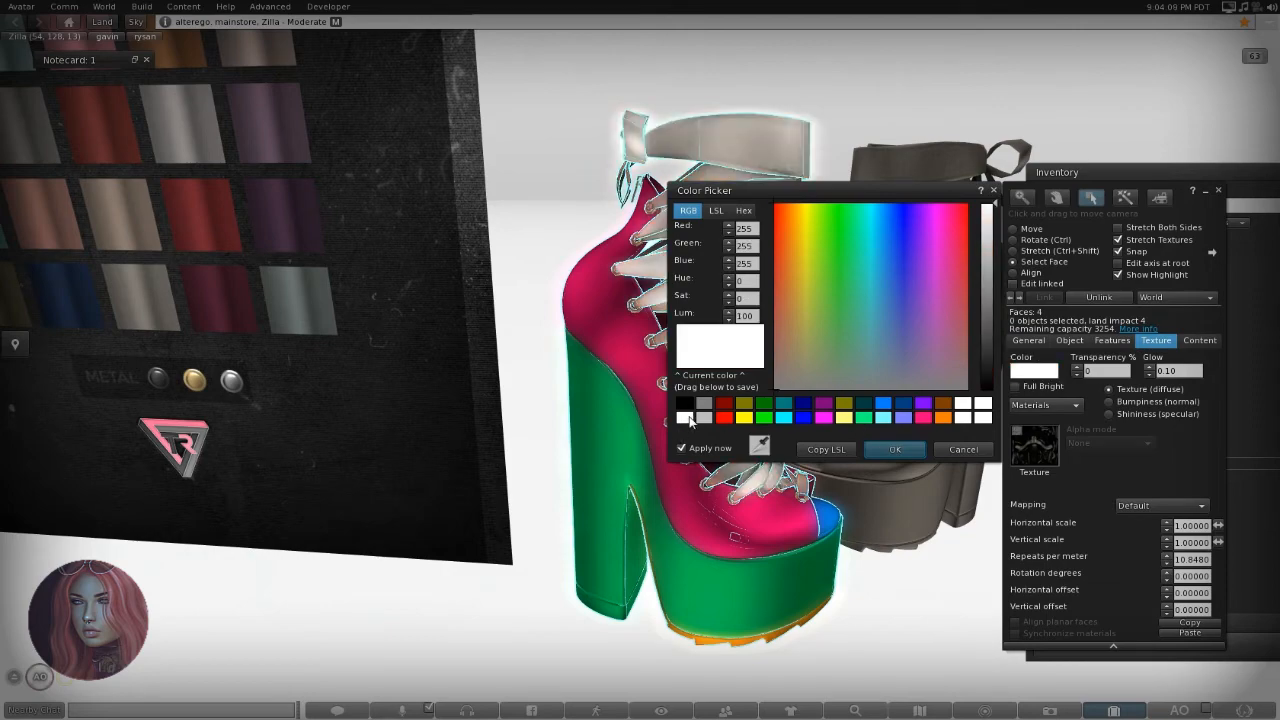
click(886, 447)
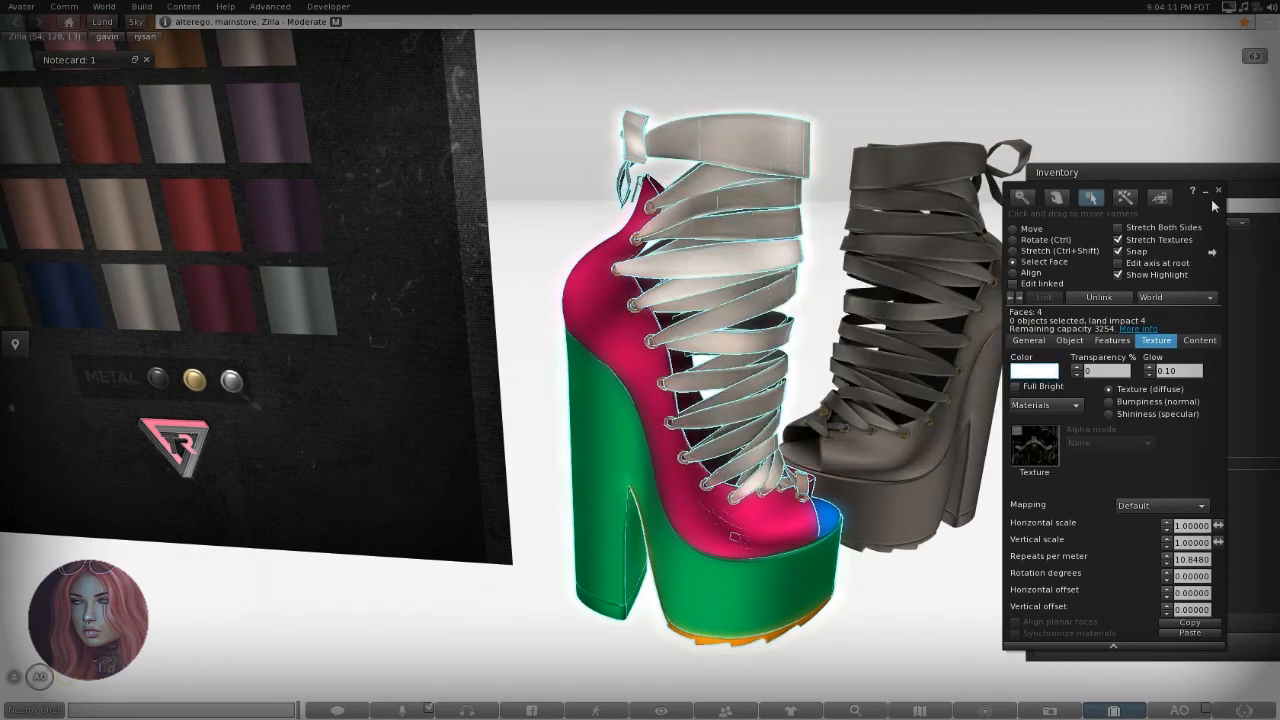
click(1218, 190)
Edit the pair of shoes as one object and reset all faces to a glow of 0.00 and a white colour.
right_click(744, 402)
click(801, 451)
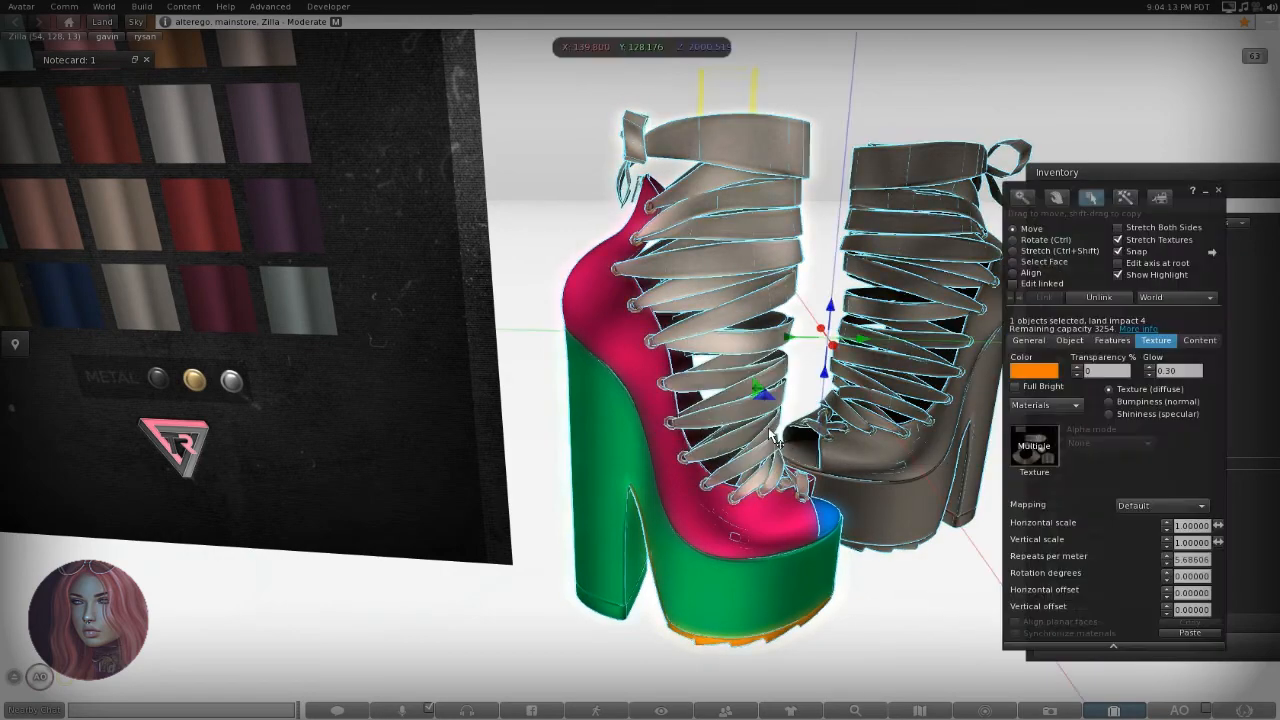
click(1149, 369)
click(1148, 377)
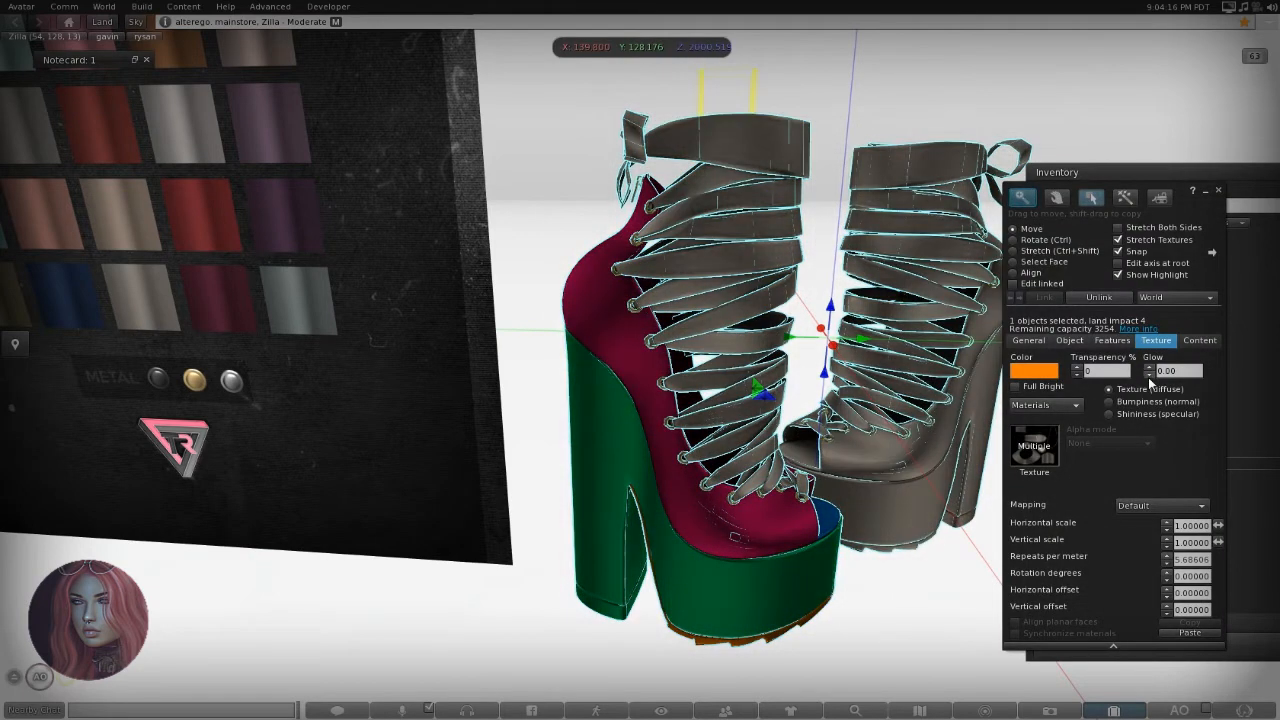
click(1045, 374)
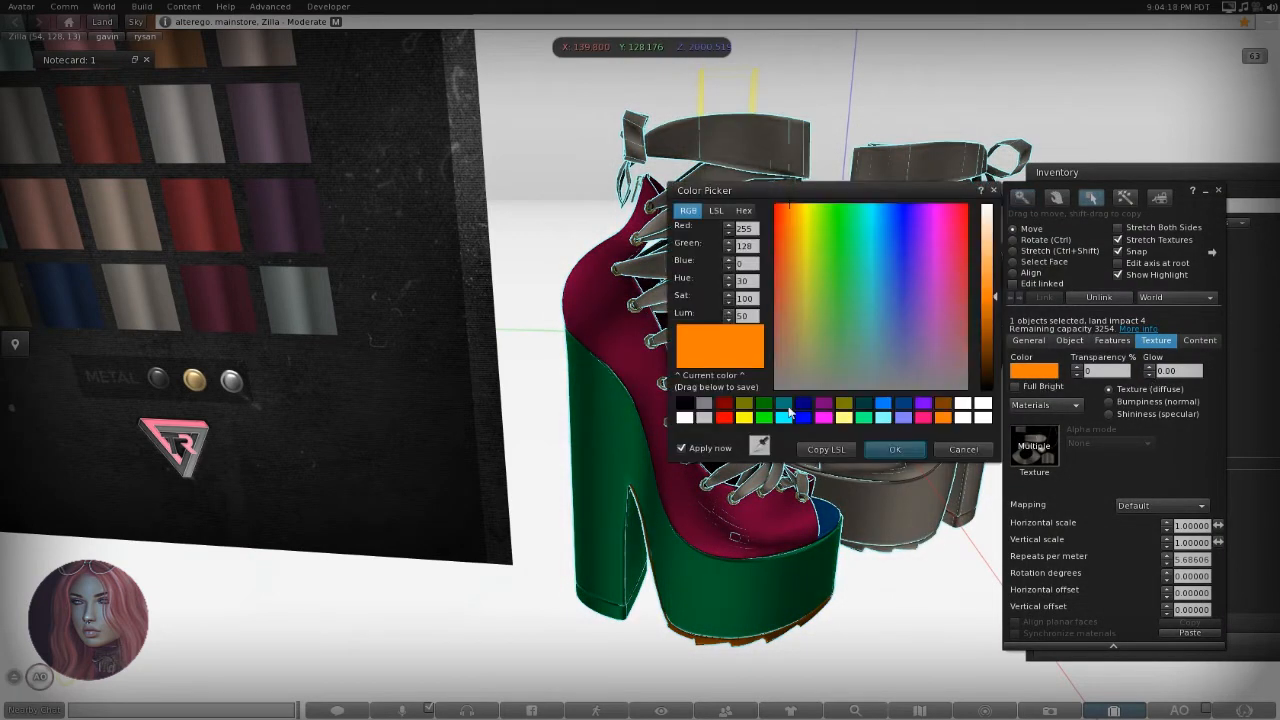
click(684, 418)
click(895, 449)
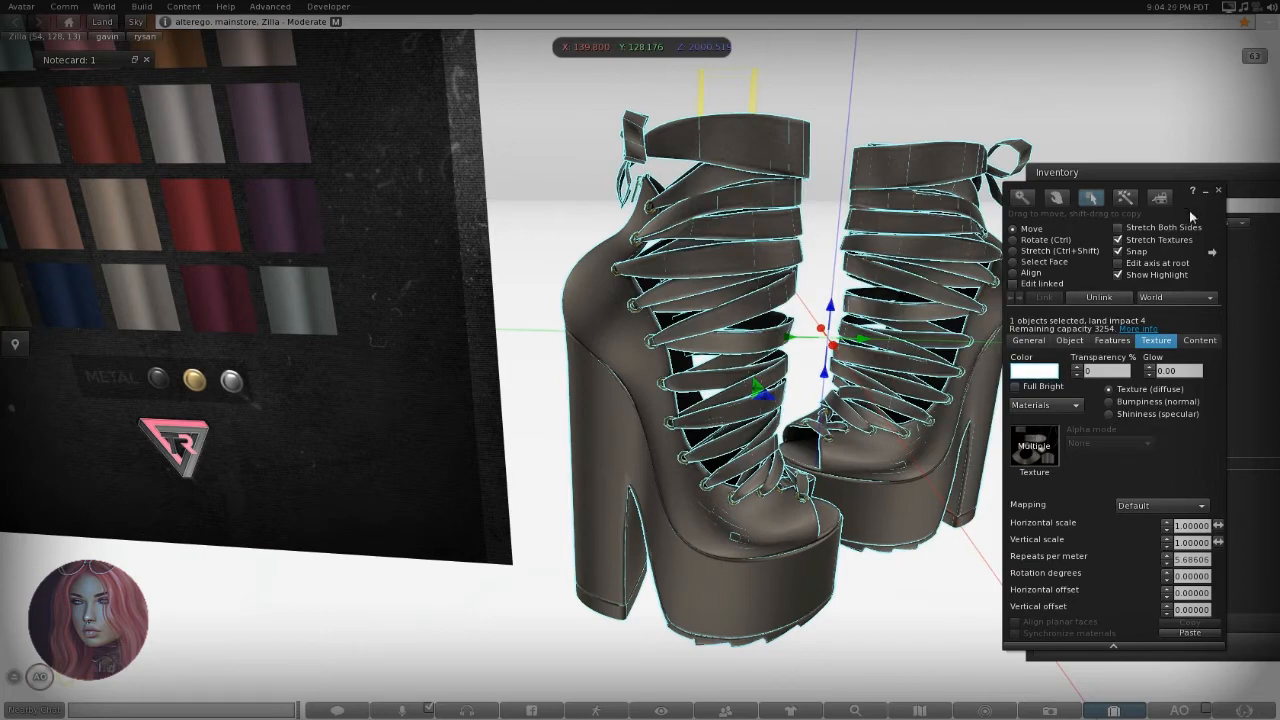
click(1218, 193)
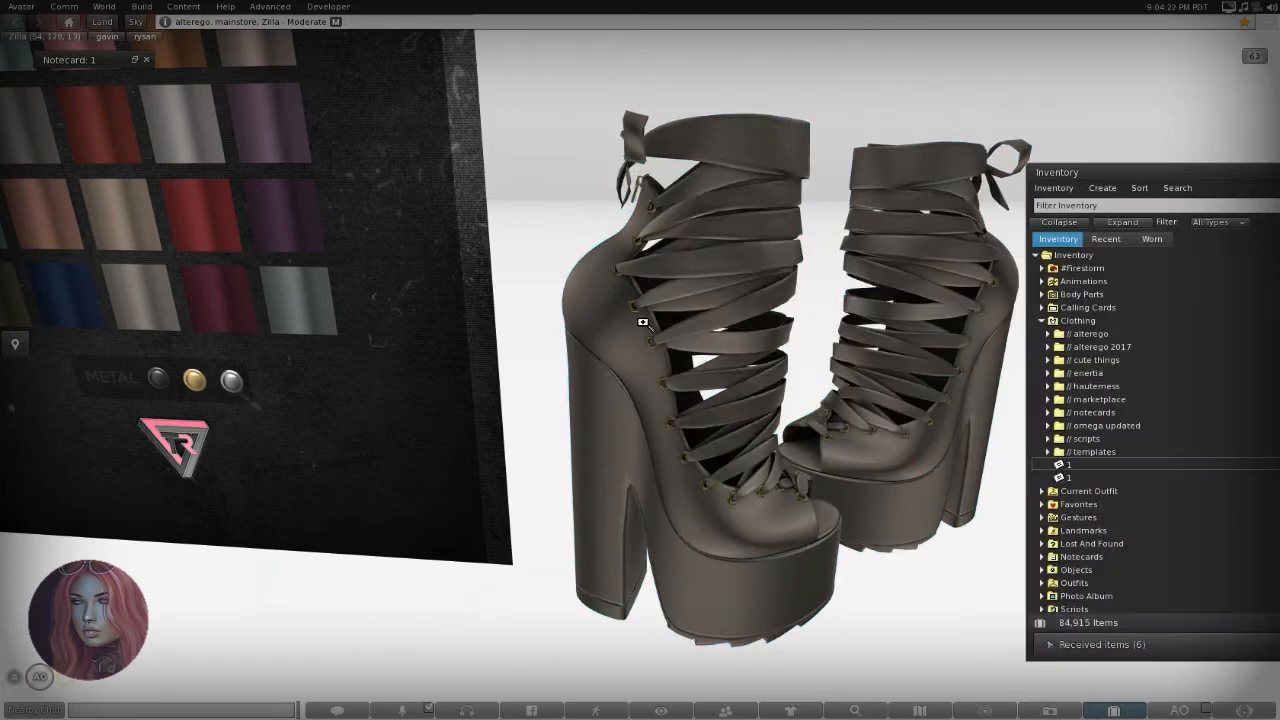
Select the bow's knot as a single face at the back of the shoe to check its face number.
ctrl+alt+drag(700, 400, 790, 475)
alt+drag(664, 314, 668, 341)
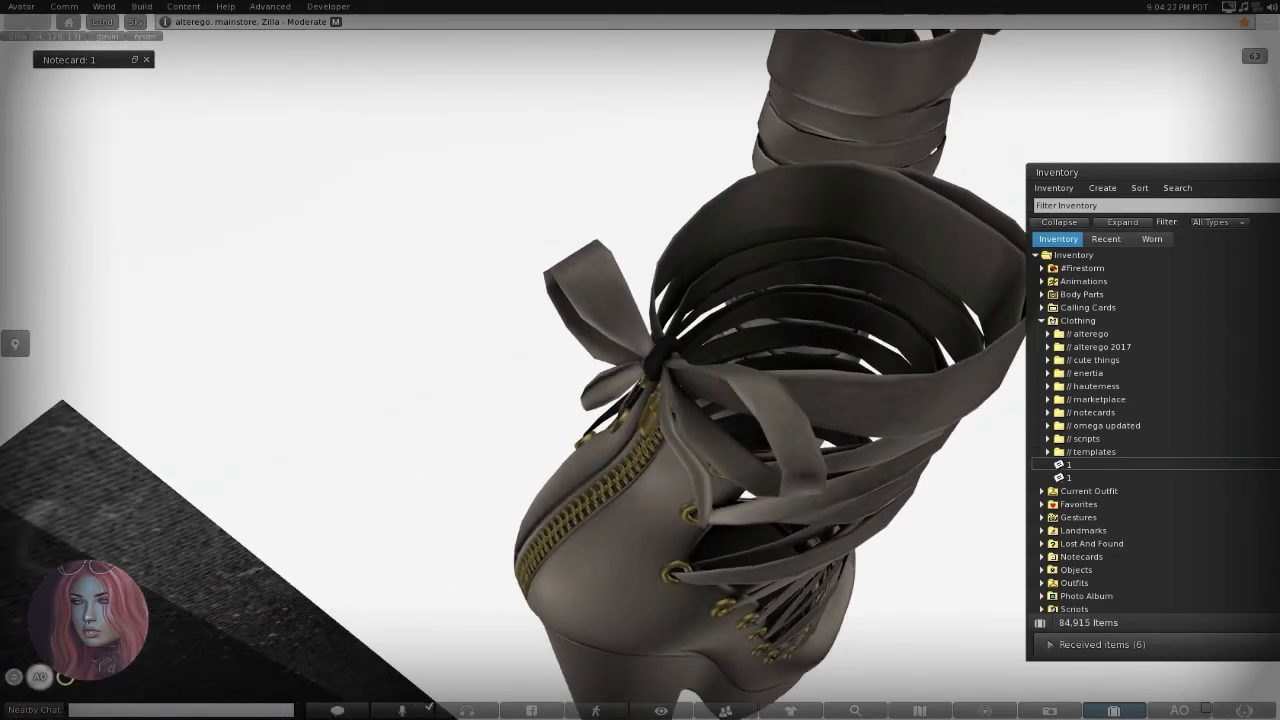
right_click(665, 353)
click(697, 388)
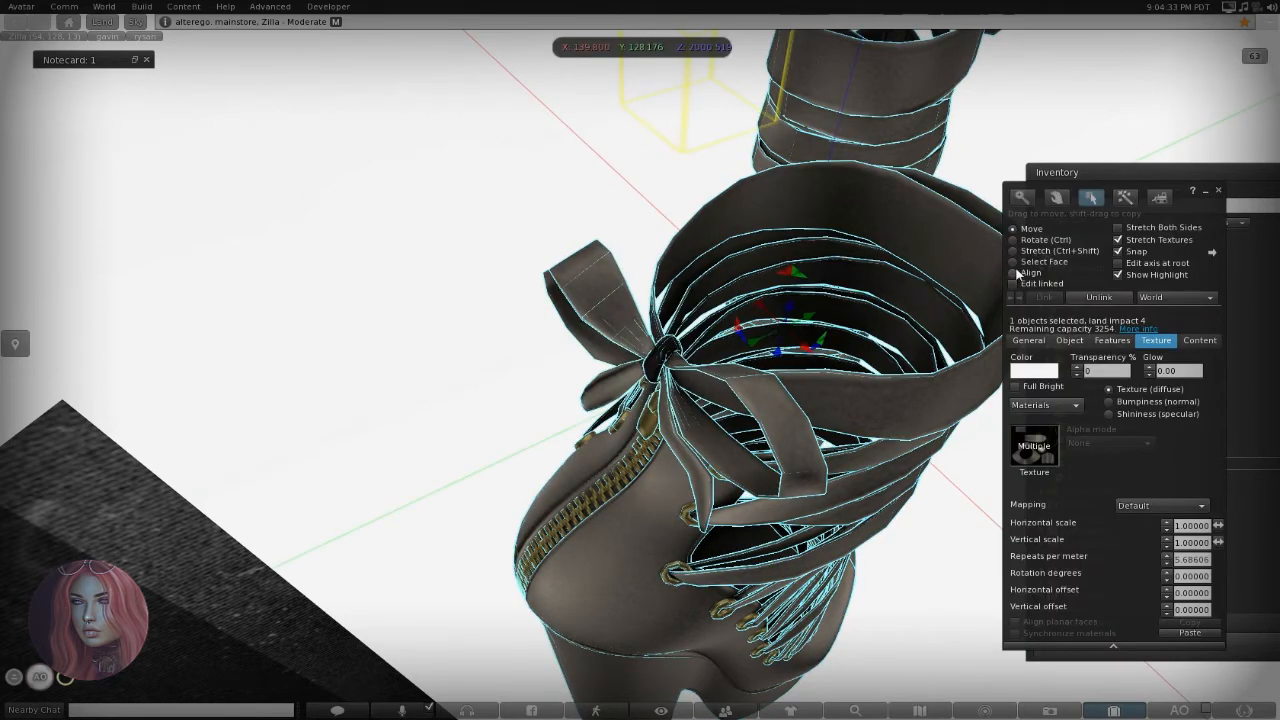
click(1015, 262)
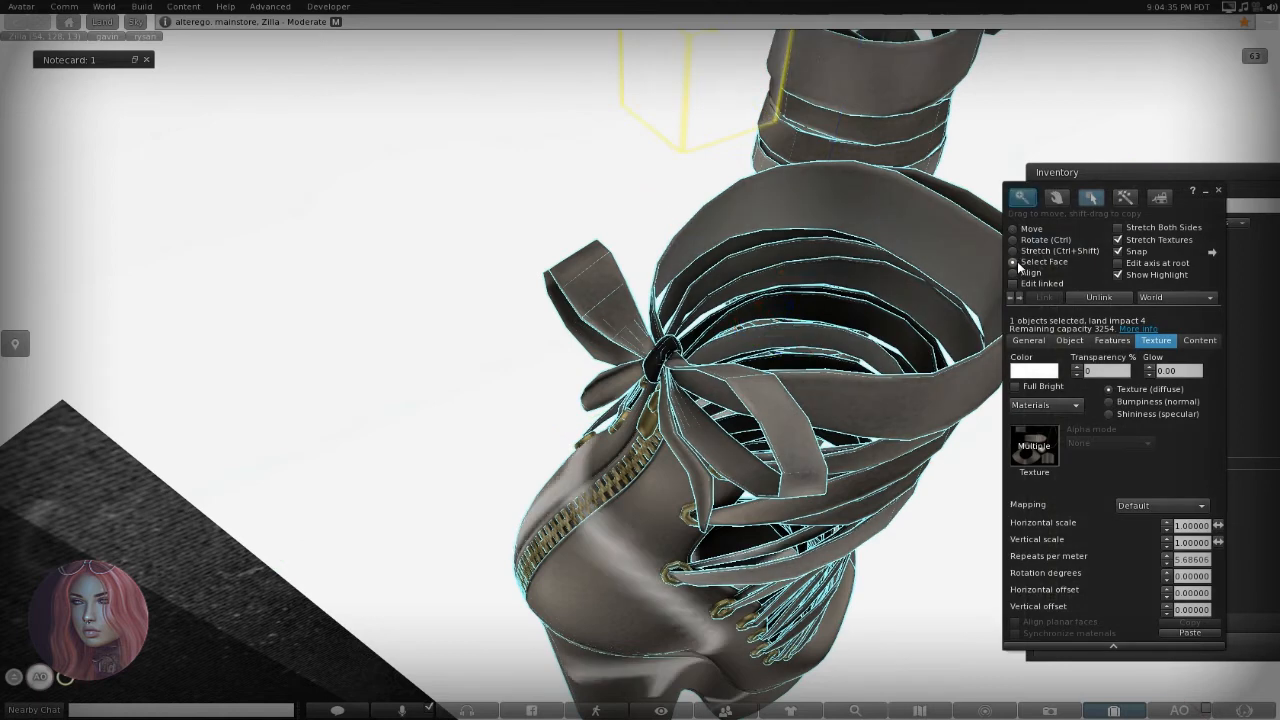
click(662, 356)
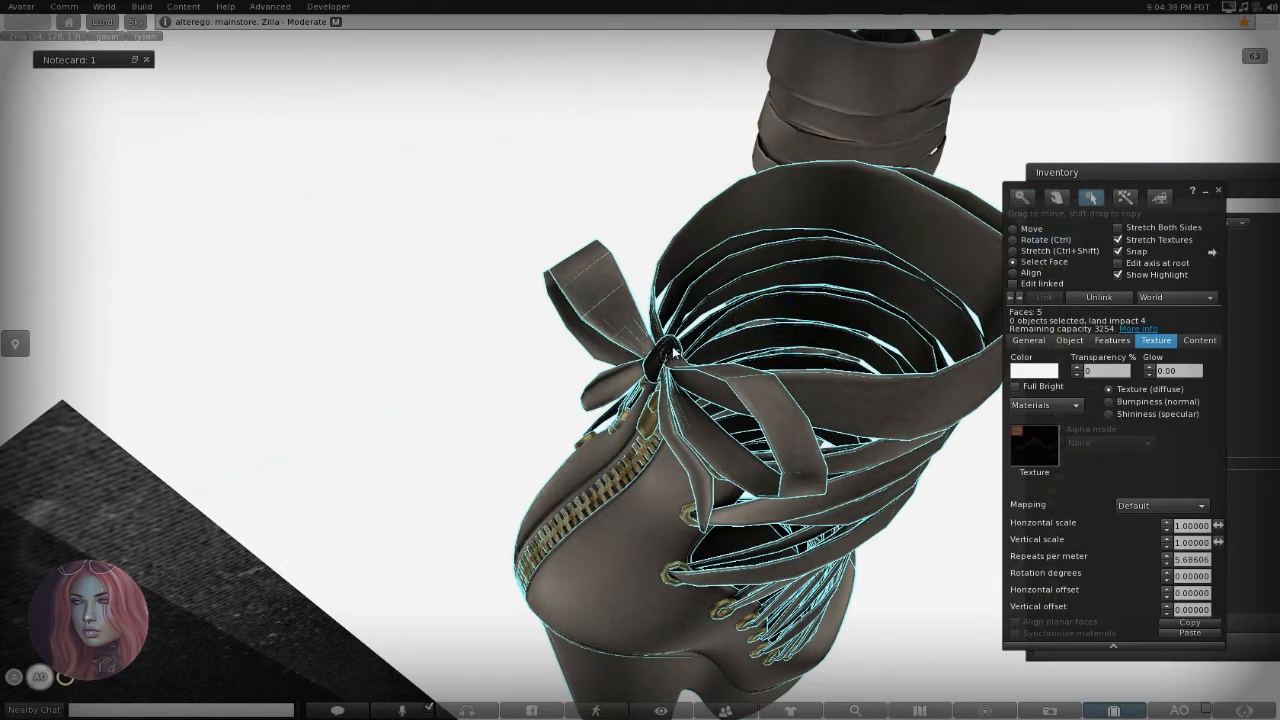
ctrl+alt+drag(672, 353, 588, 382)
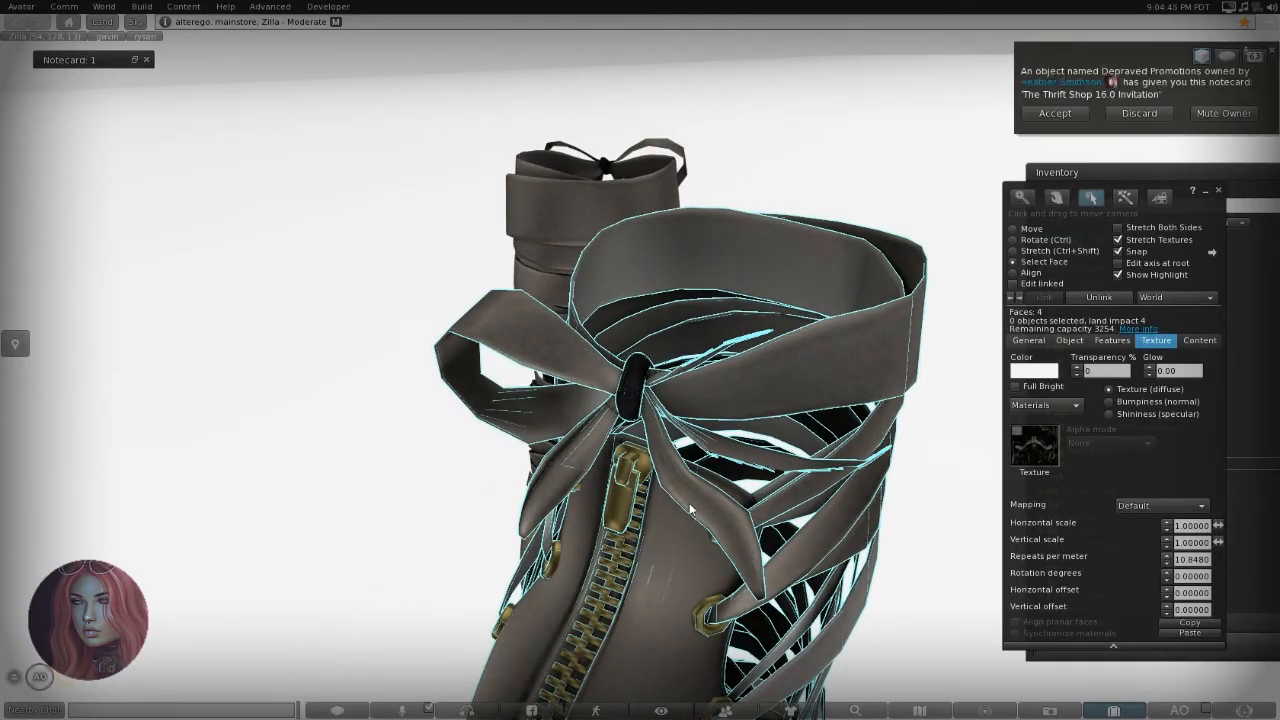
Accept the offered notecard "The Thrift Shop 16.0 Invitation" and close it.
click(1055, 113)
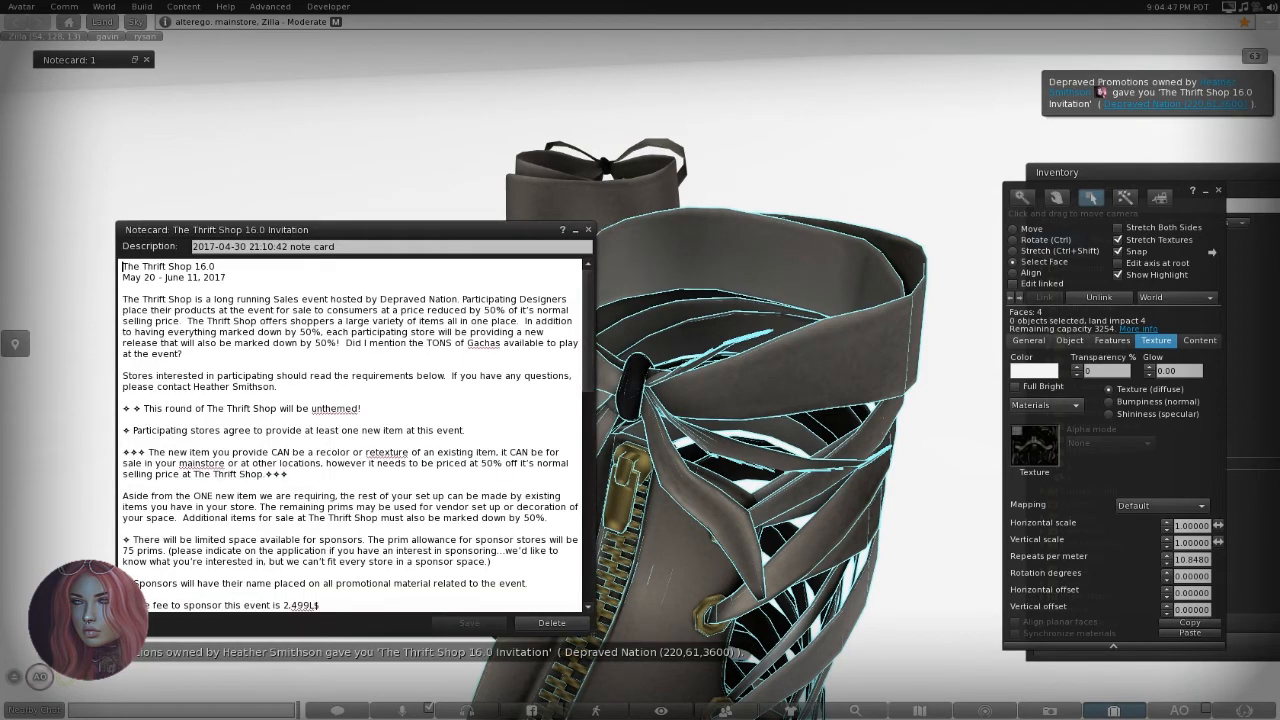
click(589, 231)
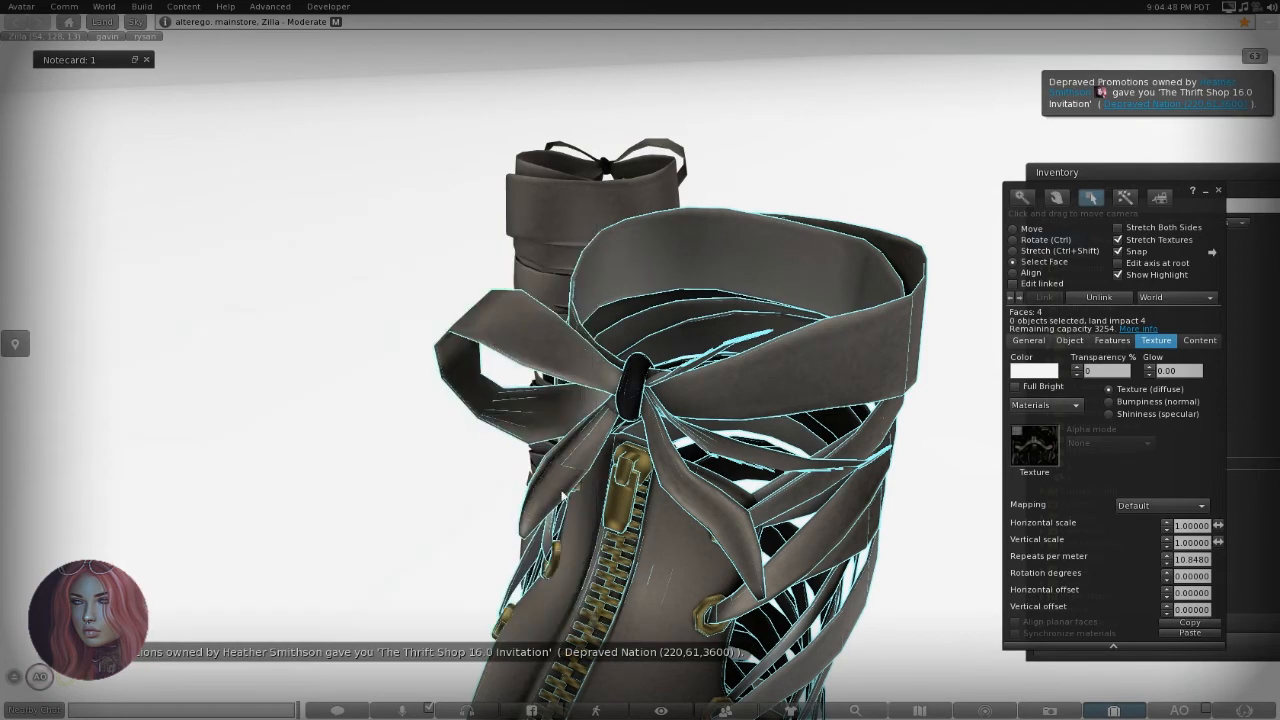
Compare the face numbers of the upper, laces, bow knot and zipper pull at the back of the shoe.
shift+click(678, 532)
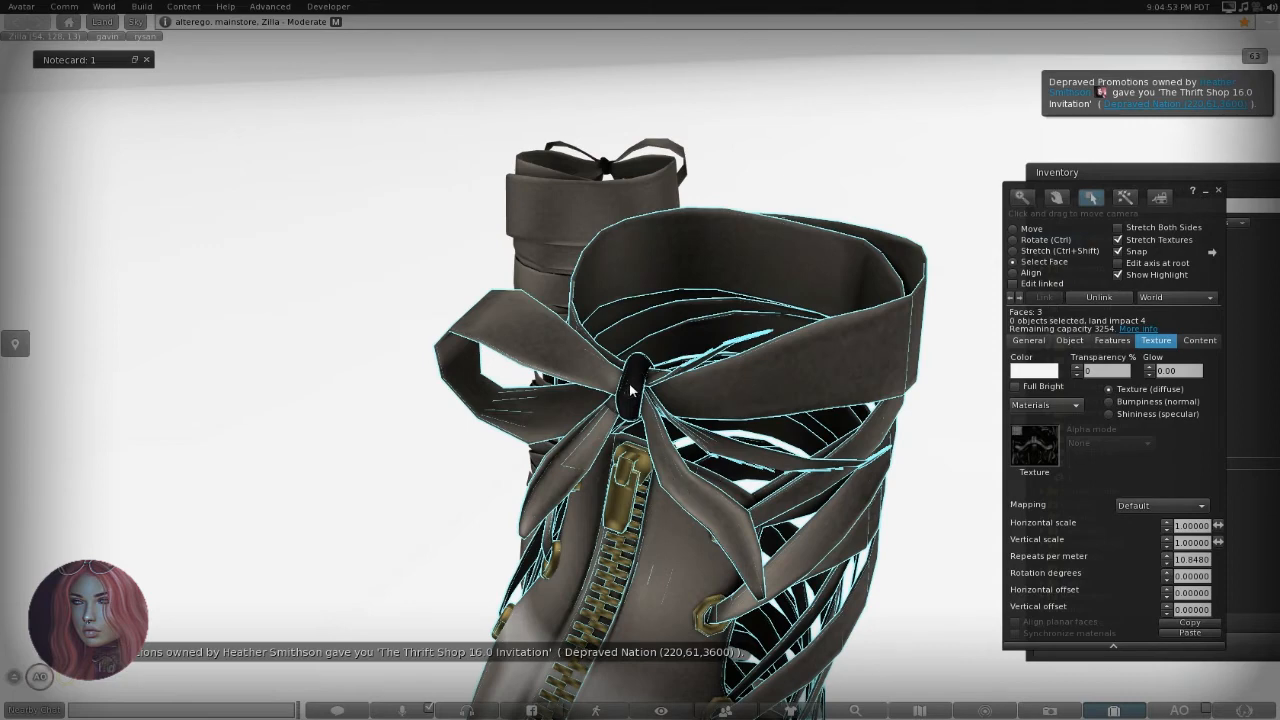
shift+click(724, 393)
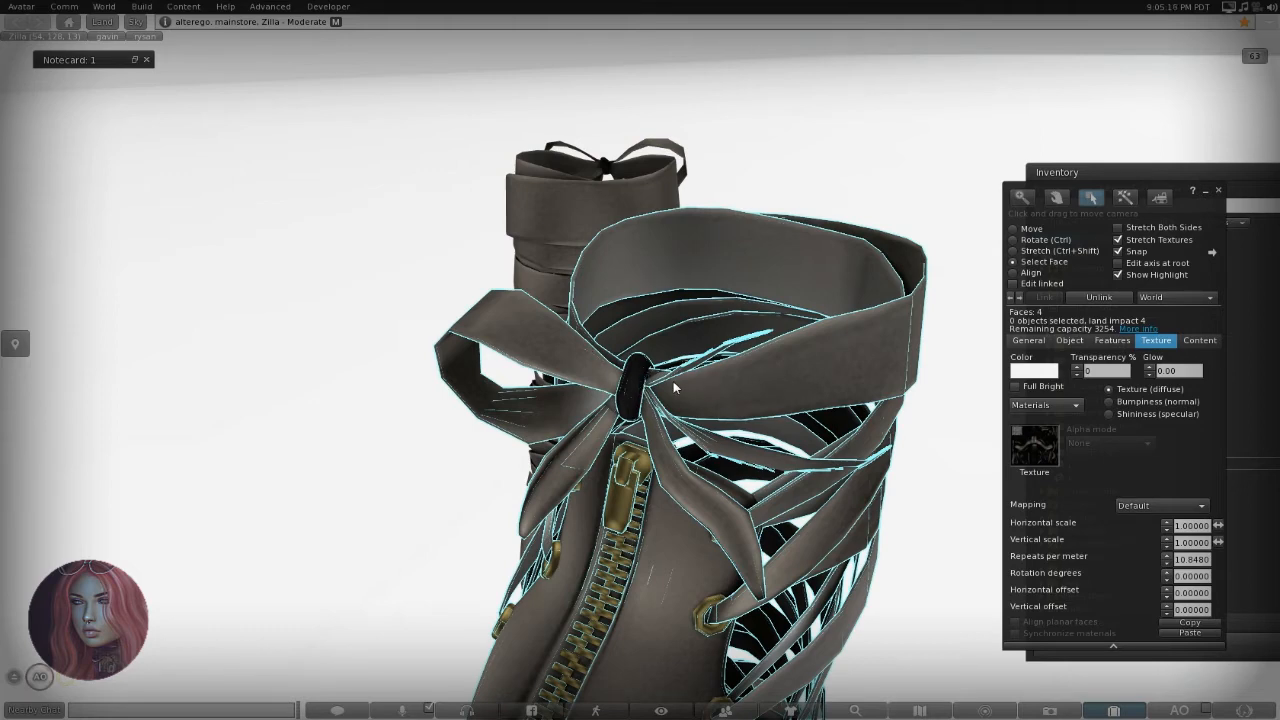
click(673, 525)
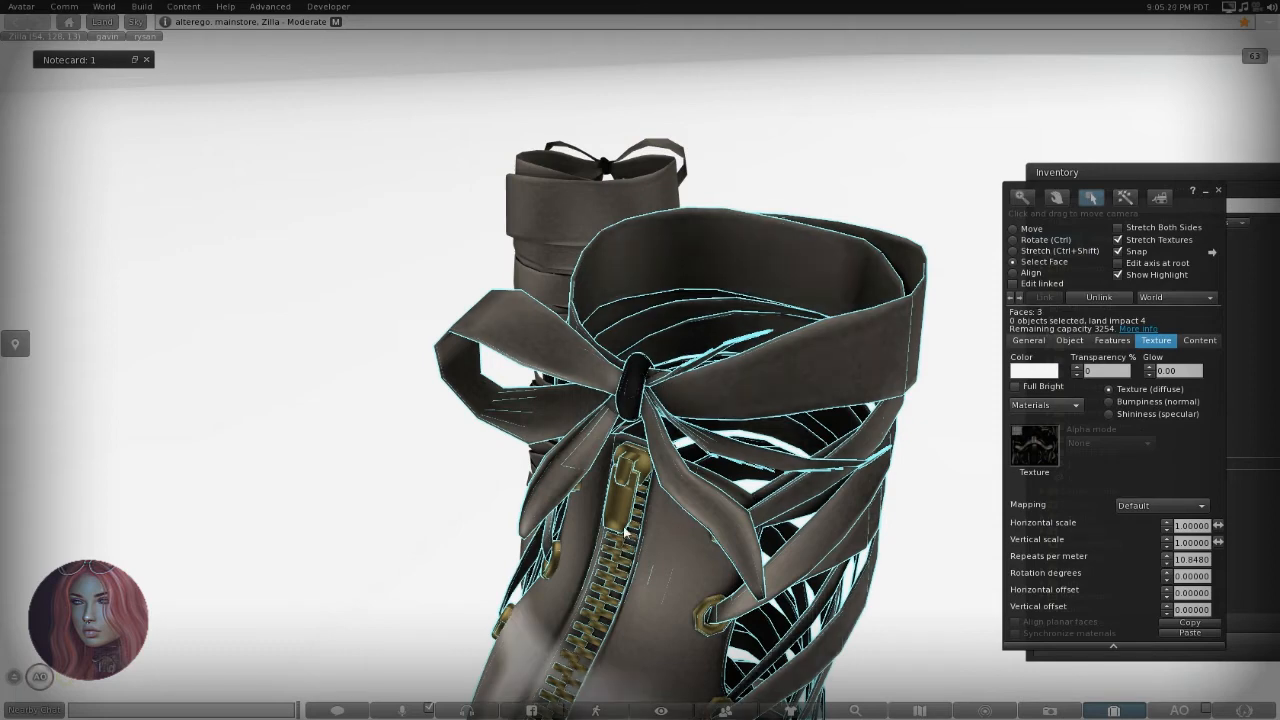
click(637, 412)
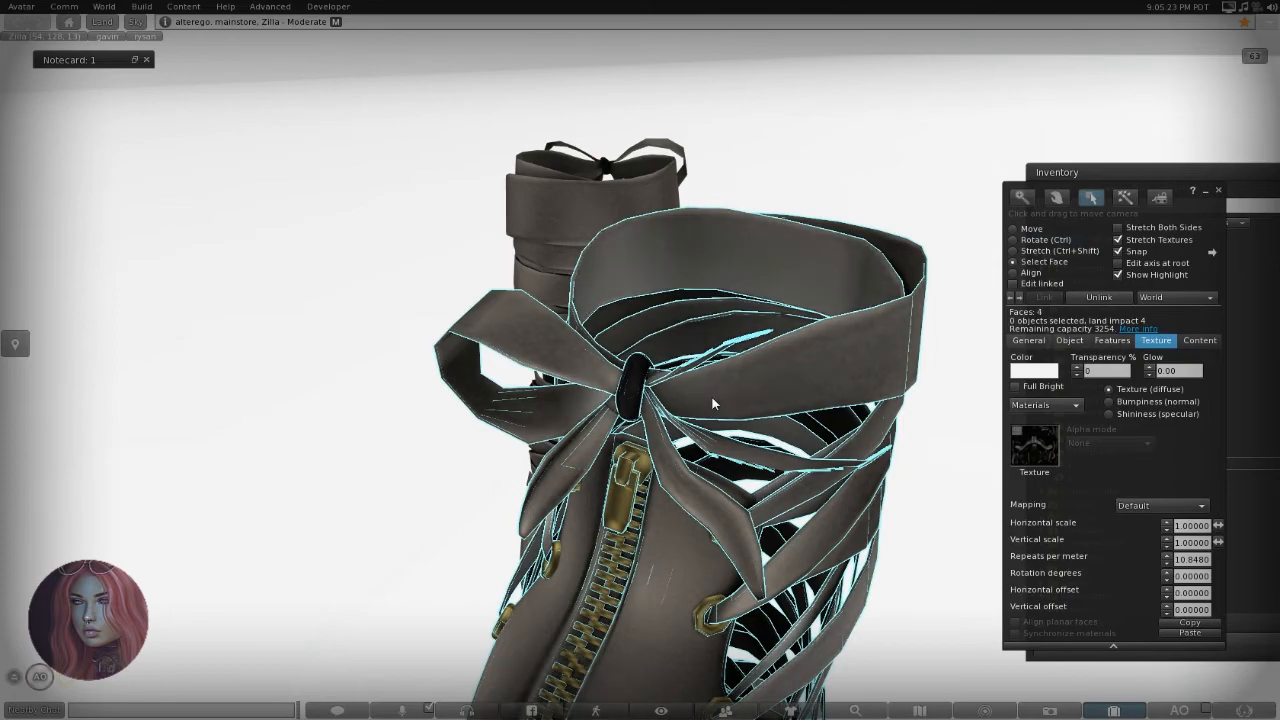
alt+drag(713, 404, 602, 416)
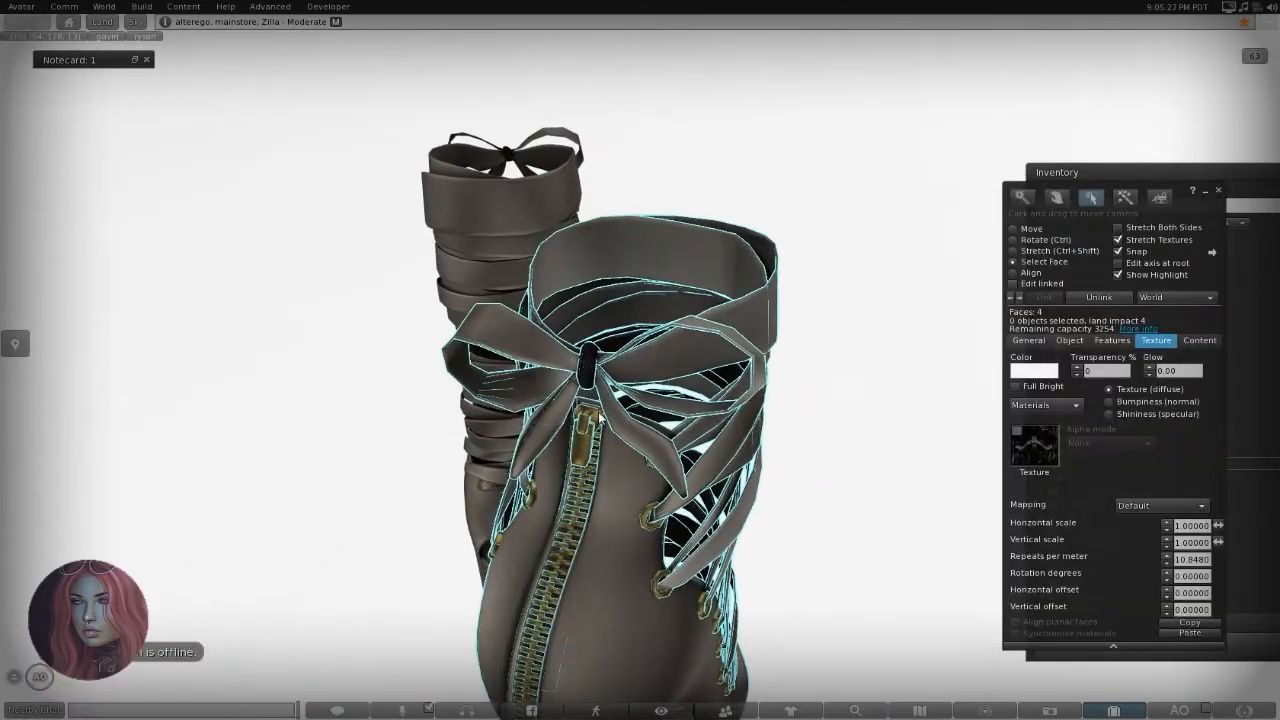
click(585, 453)
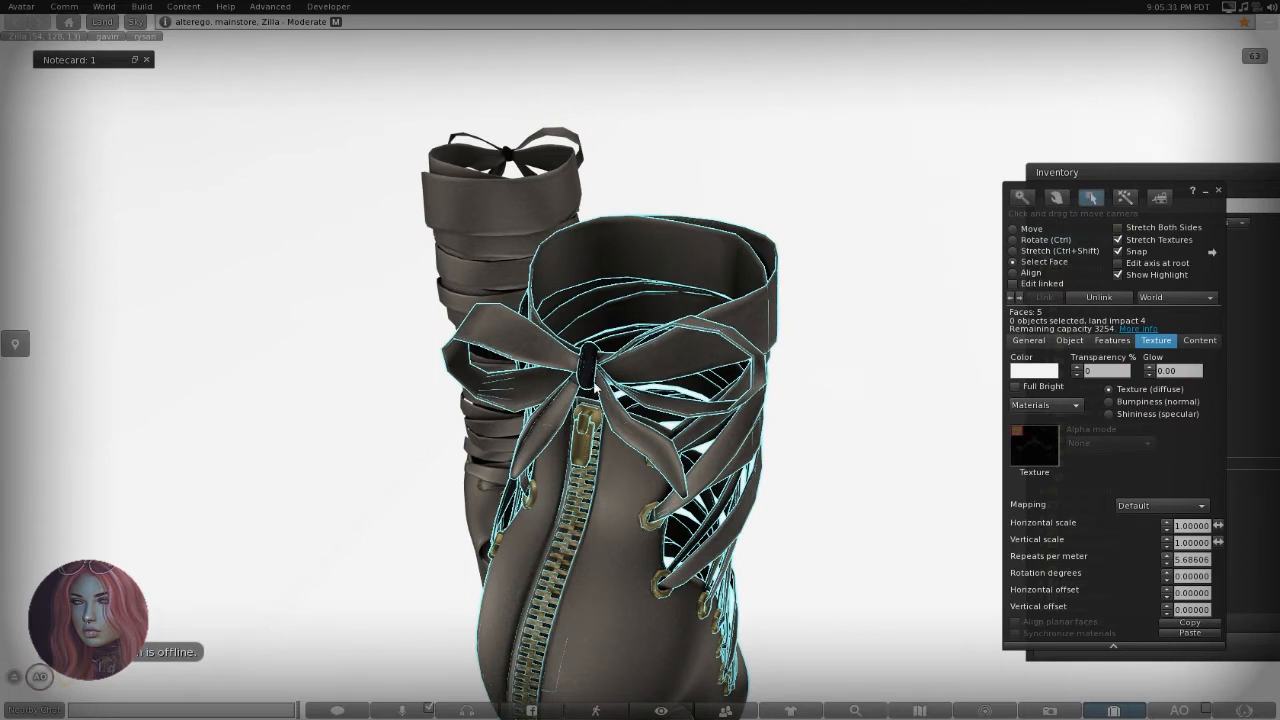
click(595, 384)
click(585, 377)
alt+drag(585, 384, 642, 372)
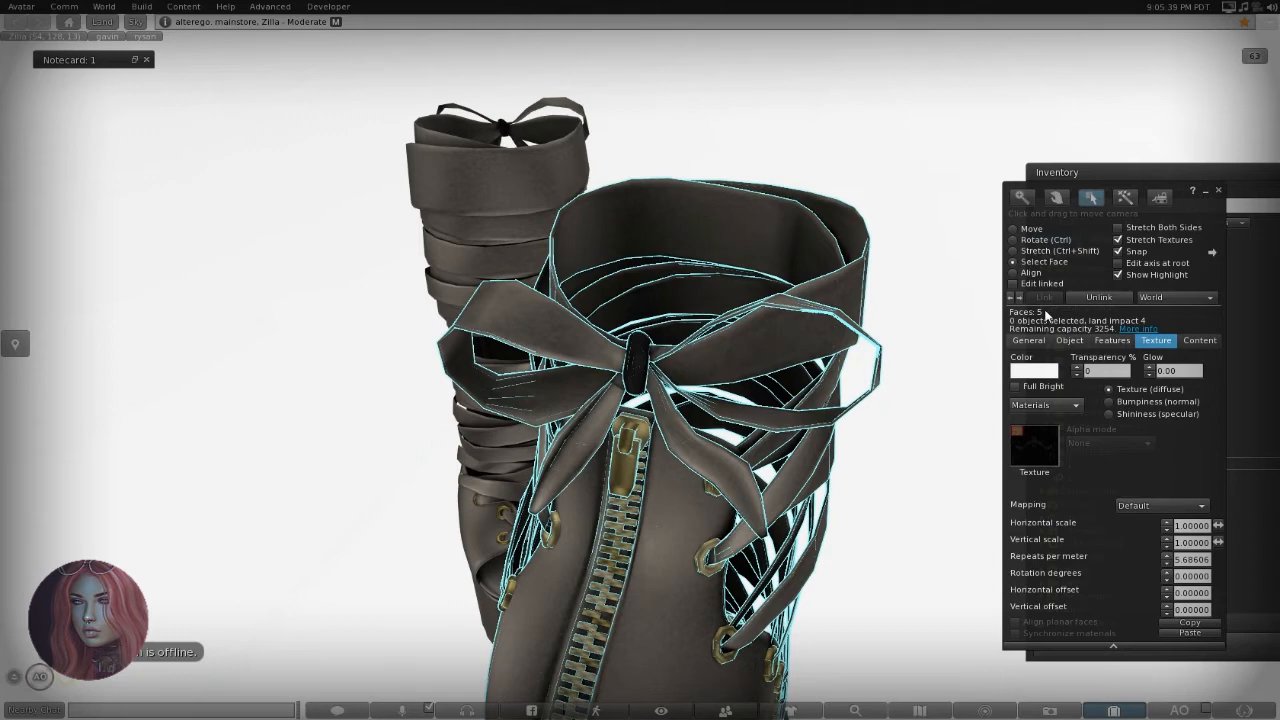
click(766, 352)
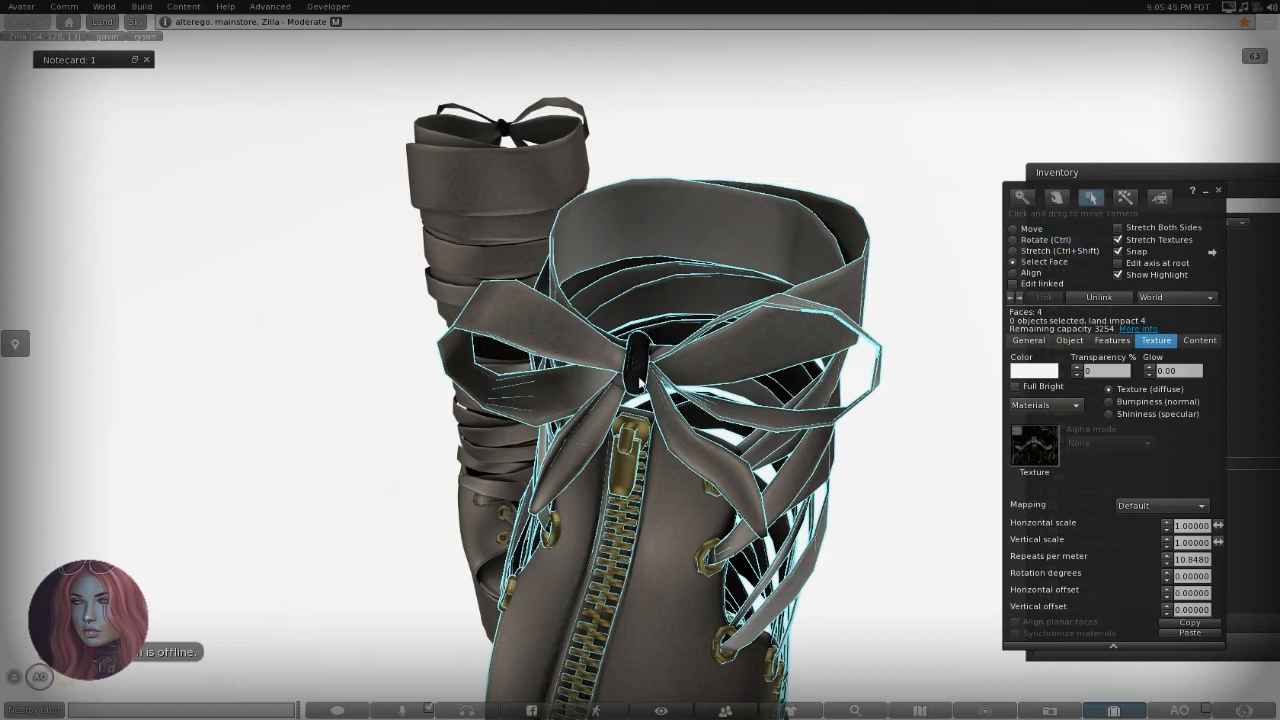
click(626, 483)
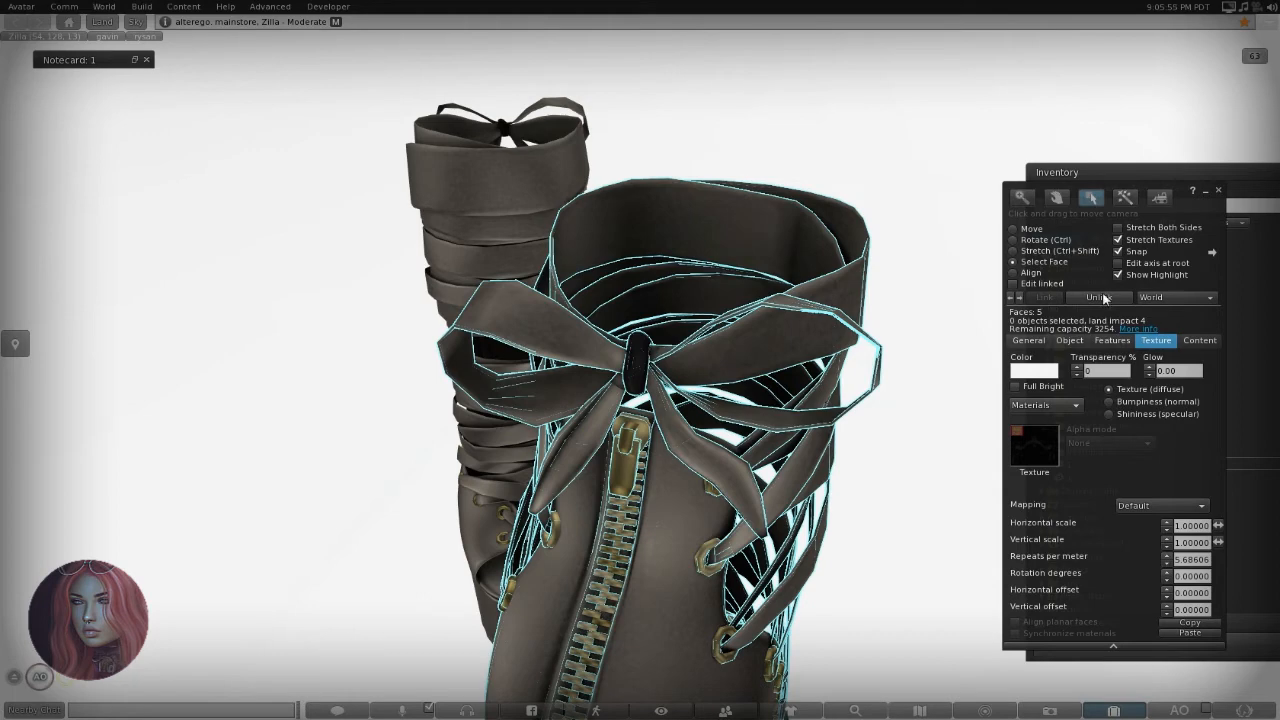
Bring the inventory to the front, collapse the Clothing folder and expand the Textures folder down to the metal textures.
drag(1194, 177, 998, 185)
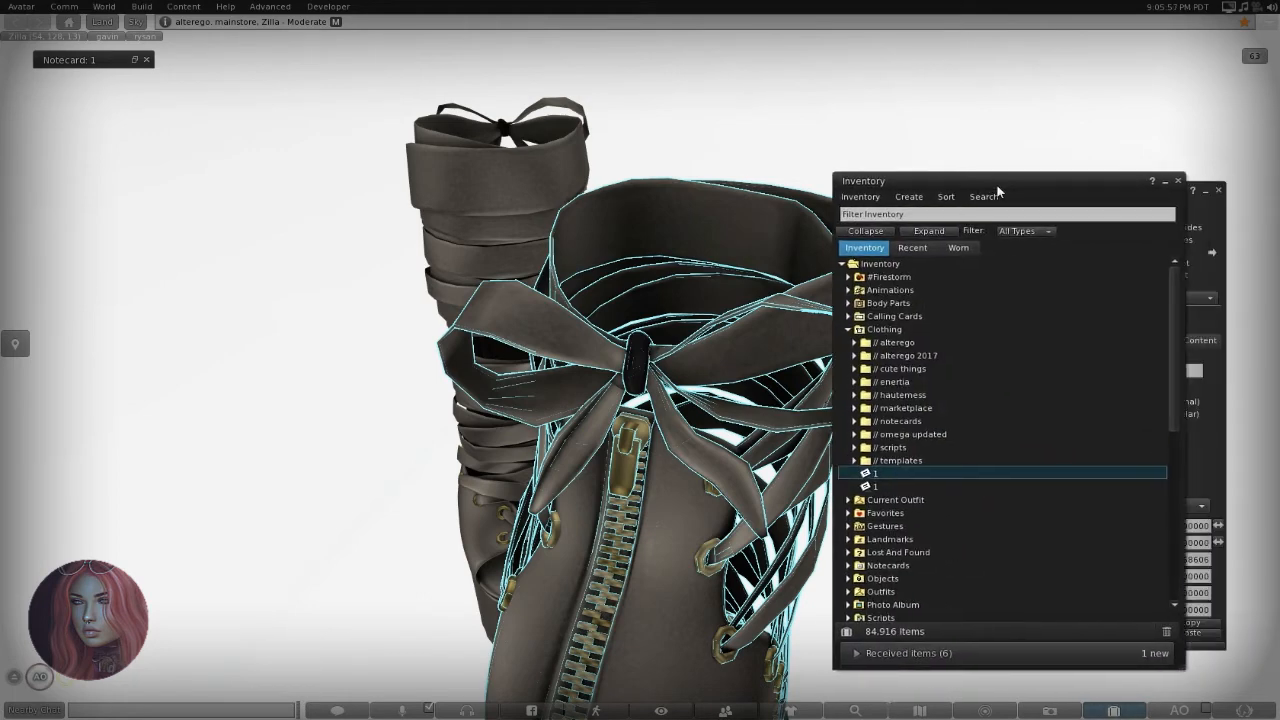
double_click(896, 330)
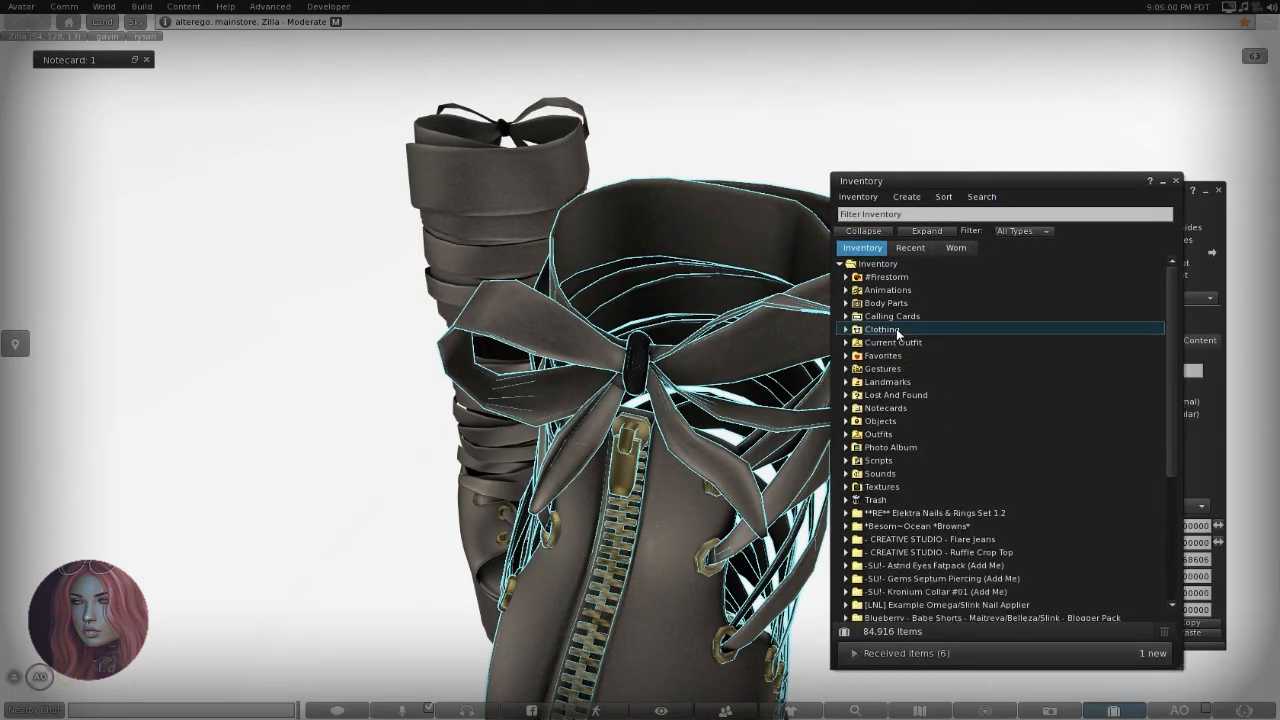
double_click(898, 486)
scroll(908, 453, down, 12)
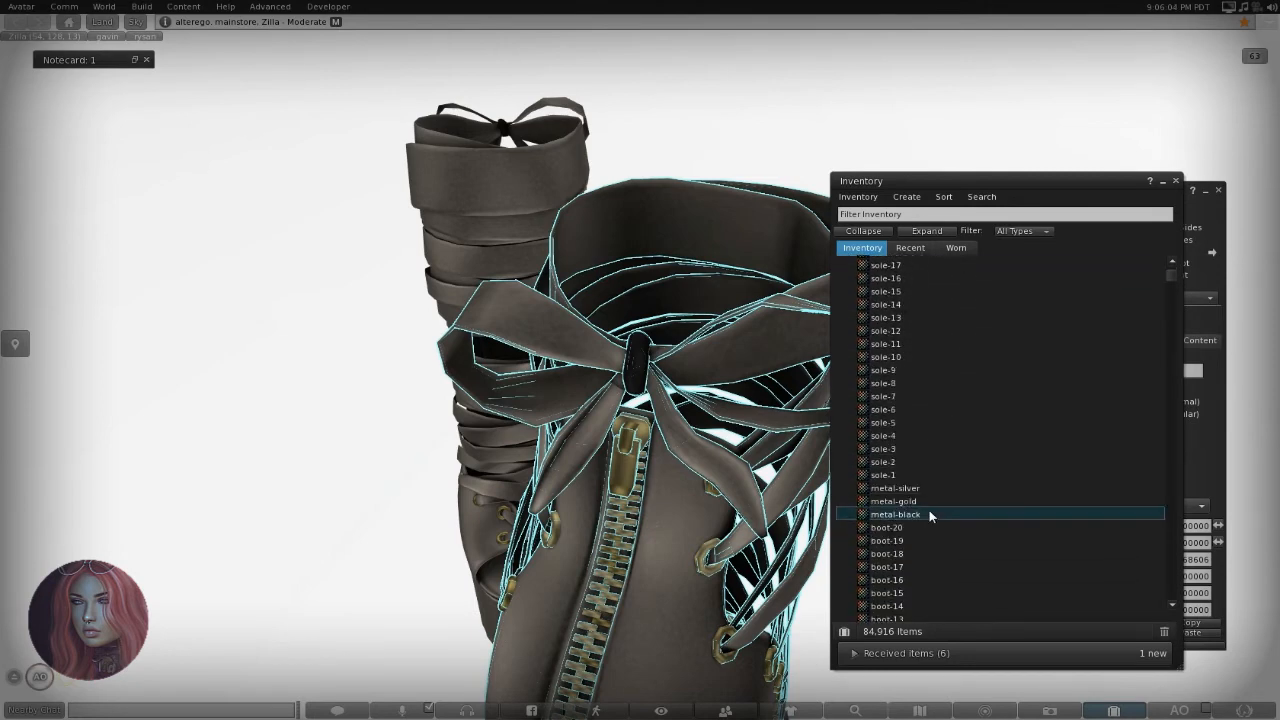
Preview the metal-black and metal-silver textures to examine their layout, and close both previews.
double_click(929, 512)
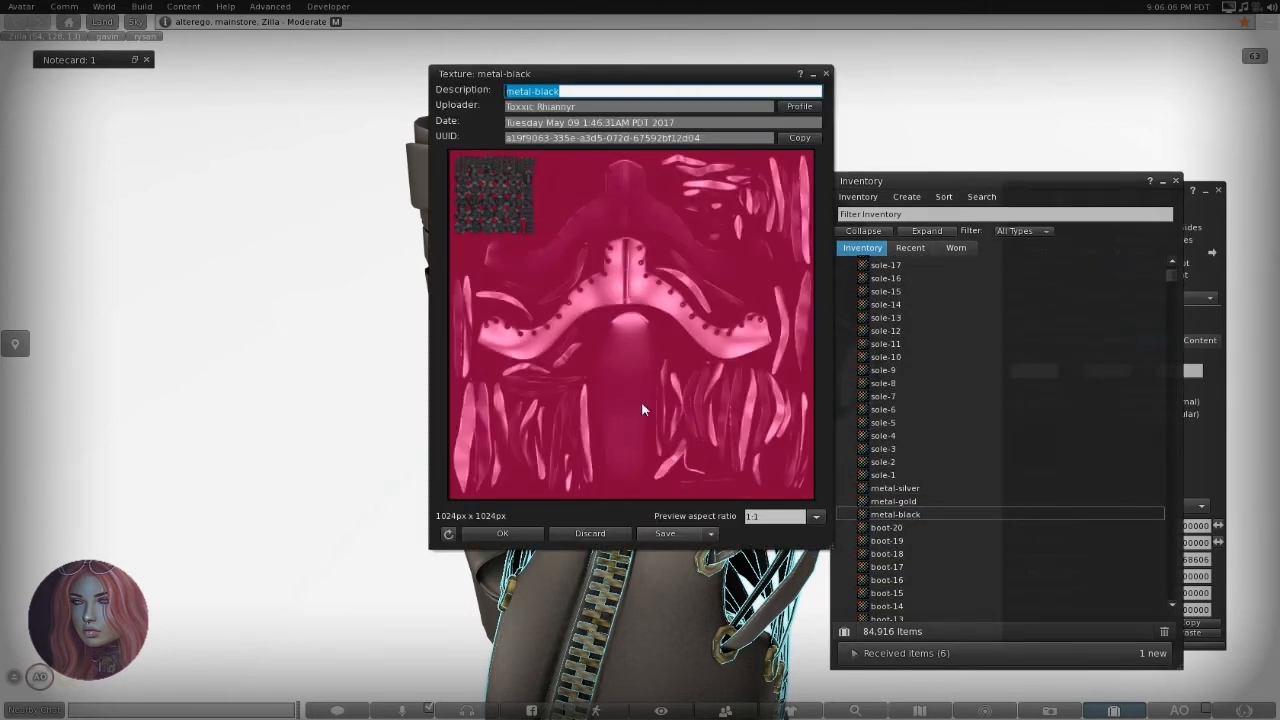
double_click(929, 488)
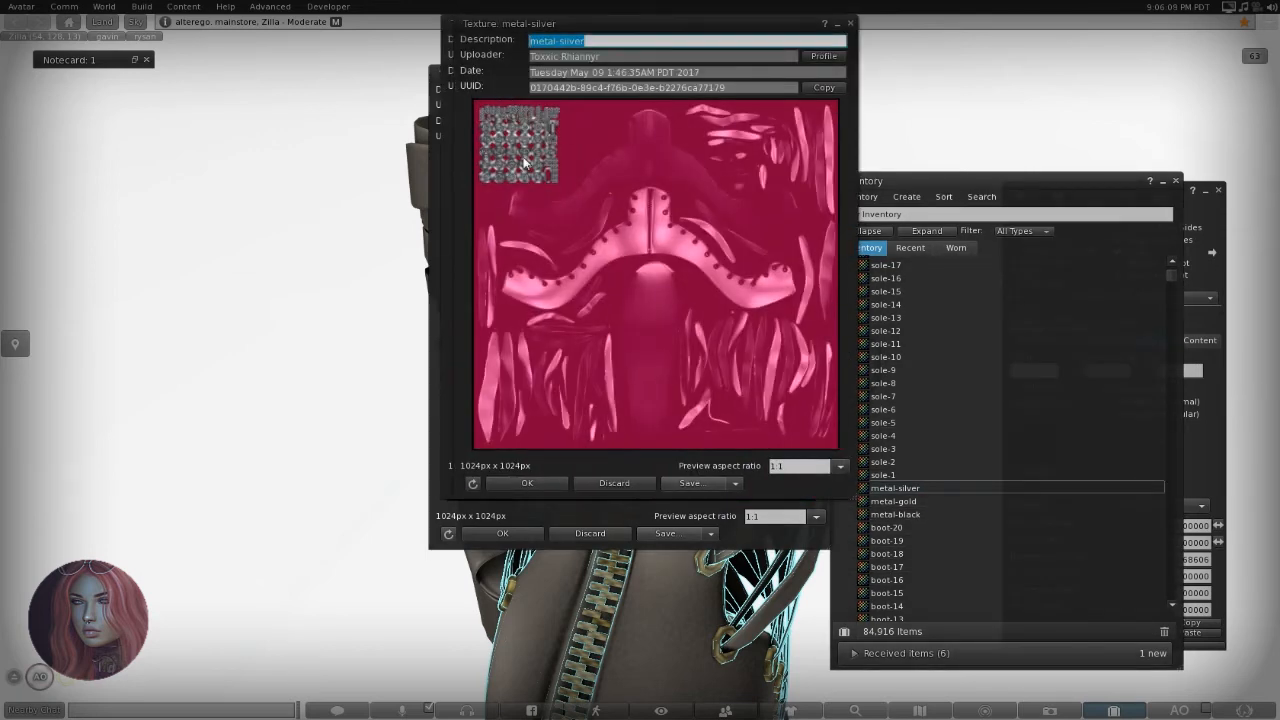
click(851, 22)
click(838, 23)
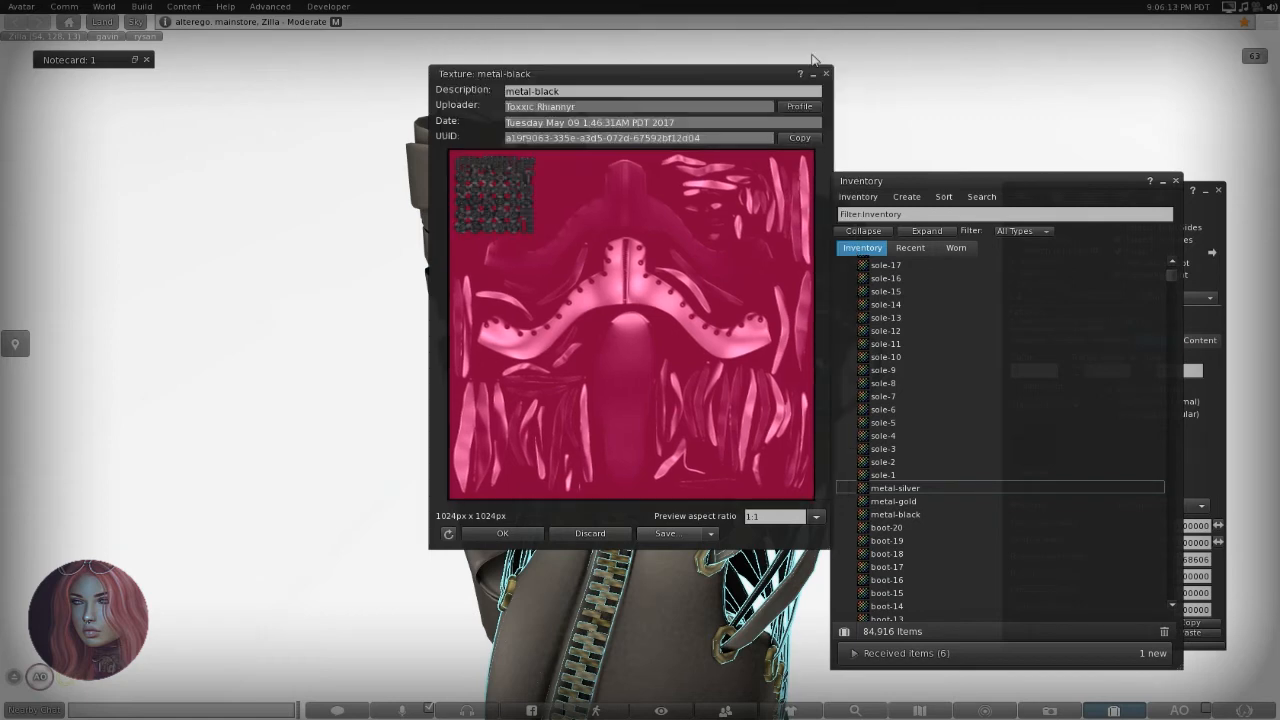
click(826, 75)
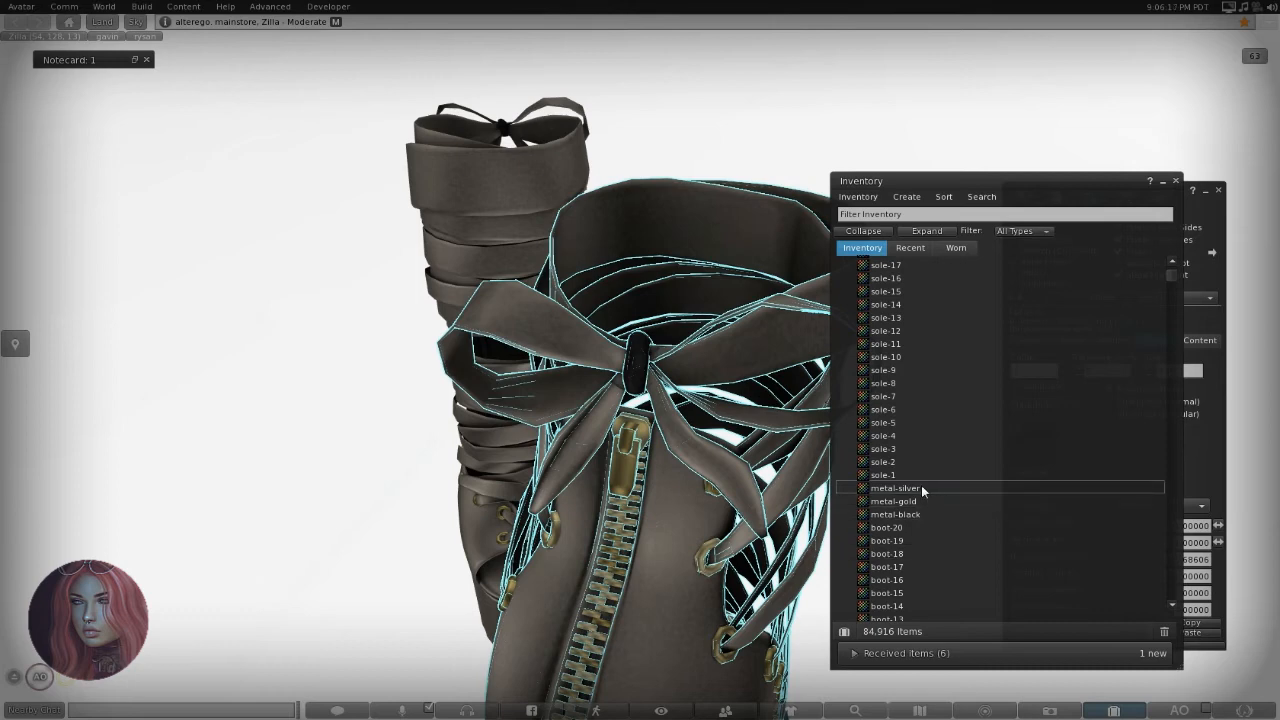
Apply the fully pink-backed metal-silver texture to the face holding the zipper pull and bow knot, and close the edit and preview windows.
right_click(630, 468)
click(686, 517)
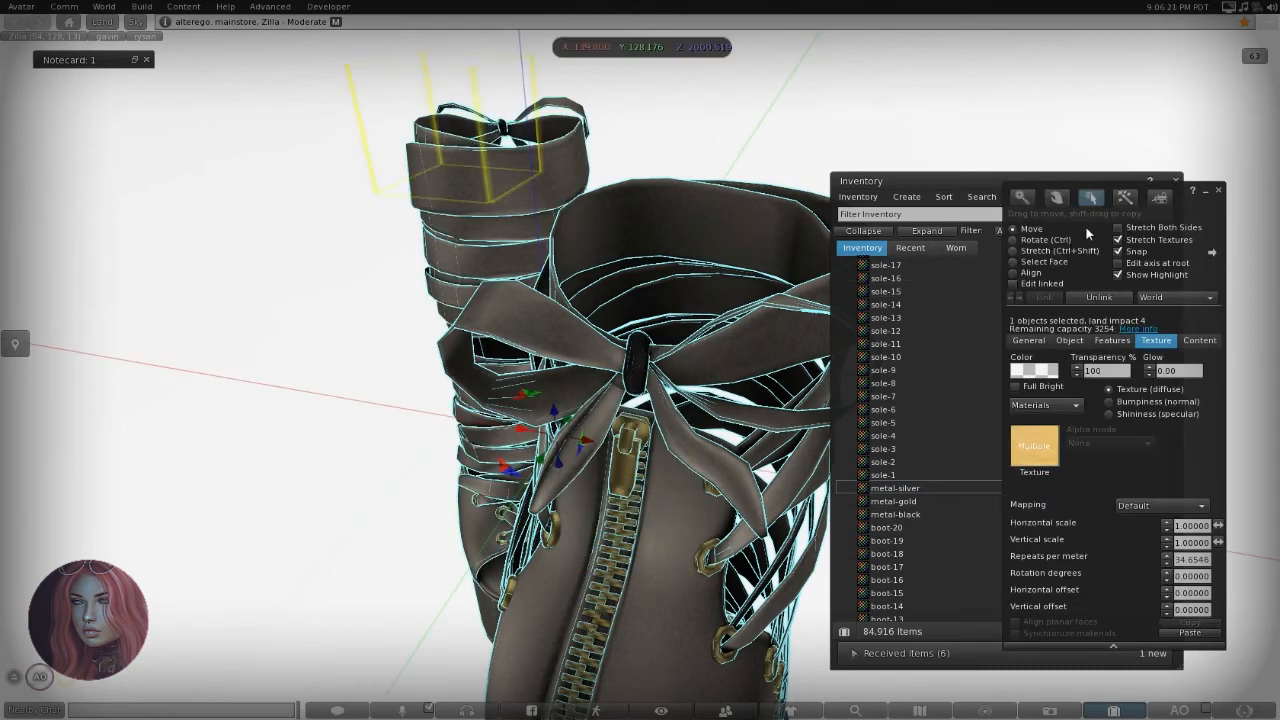
drag(1086, 227, 292, 212)
click(226, 245)
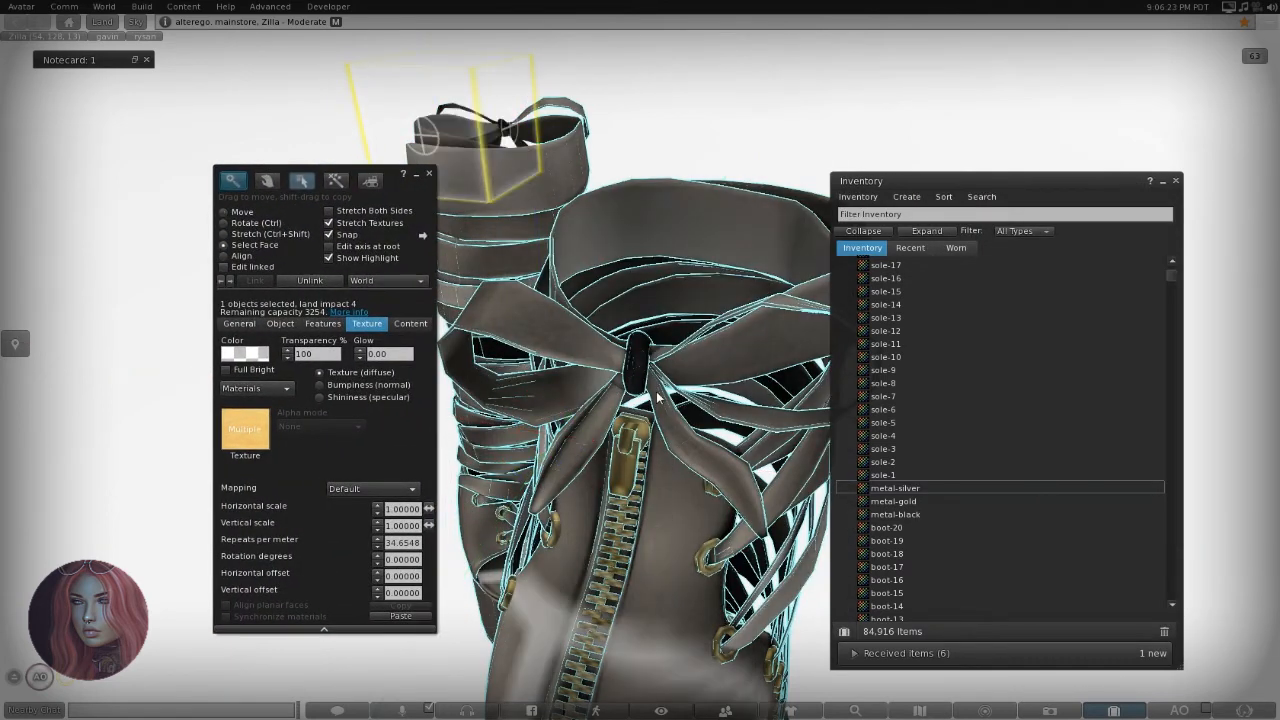
click(625, 462)
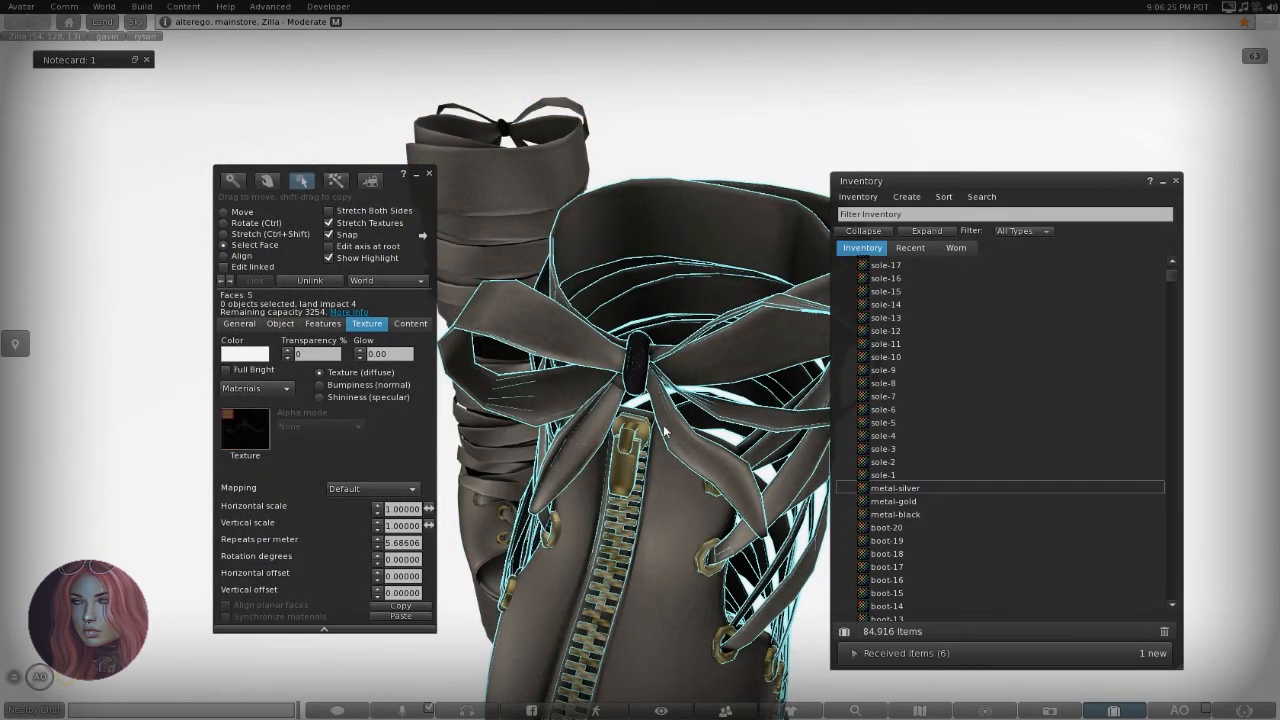
double_click(904, 489)
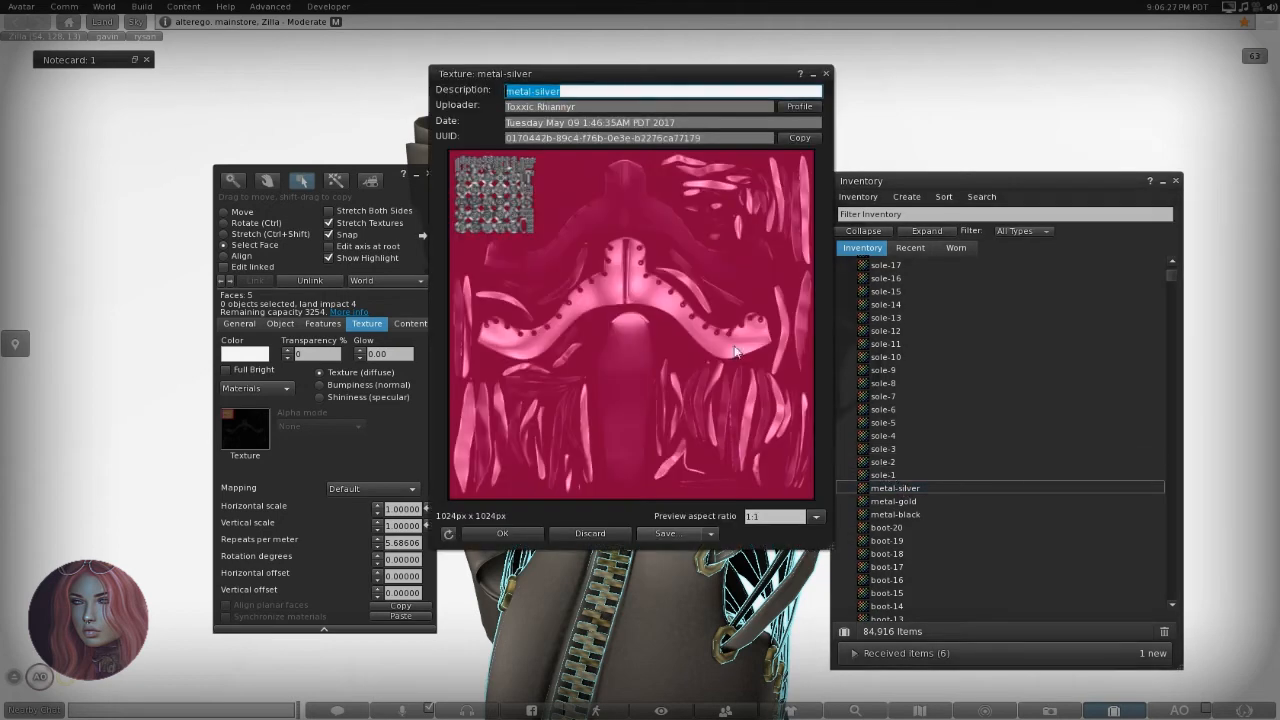
drag(691, 76, 1086, 119)
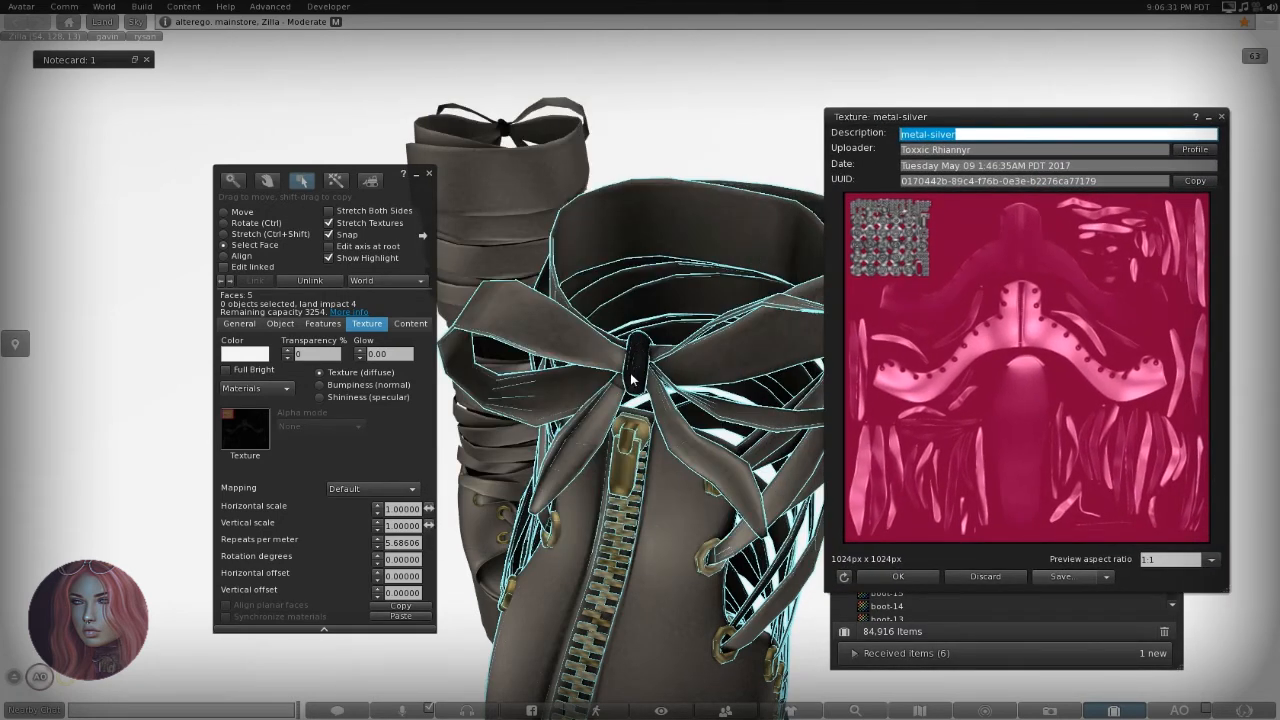
drag(949, 411, 638, 362)
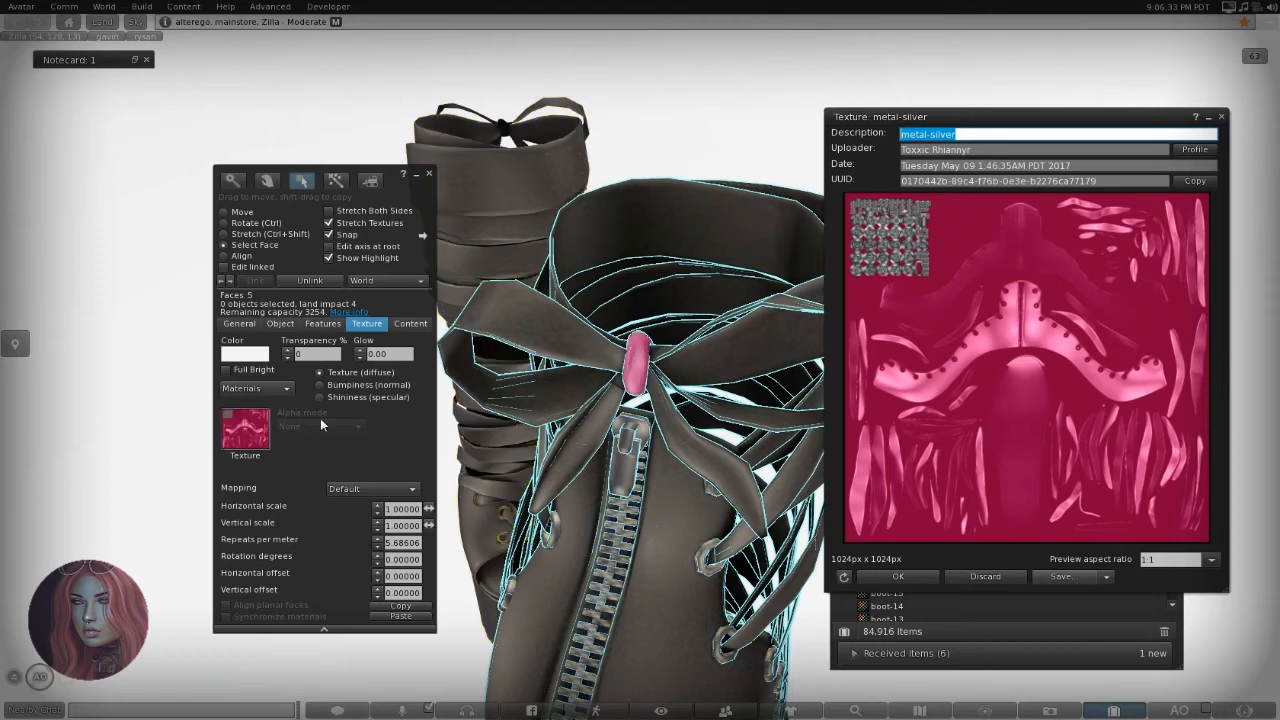
click(429, 173)
click(1221, 117)
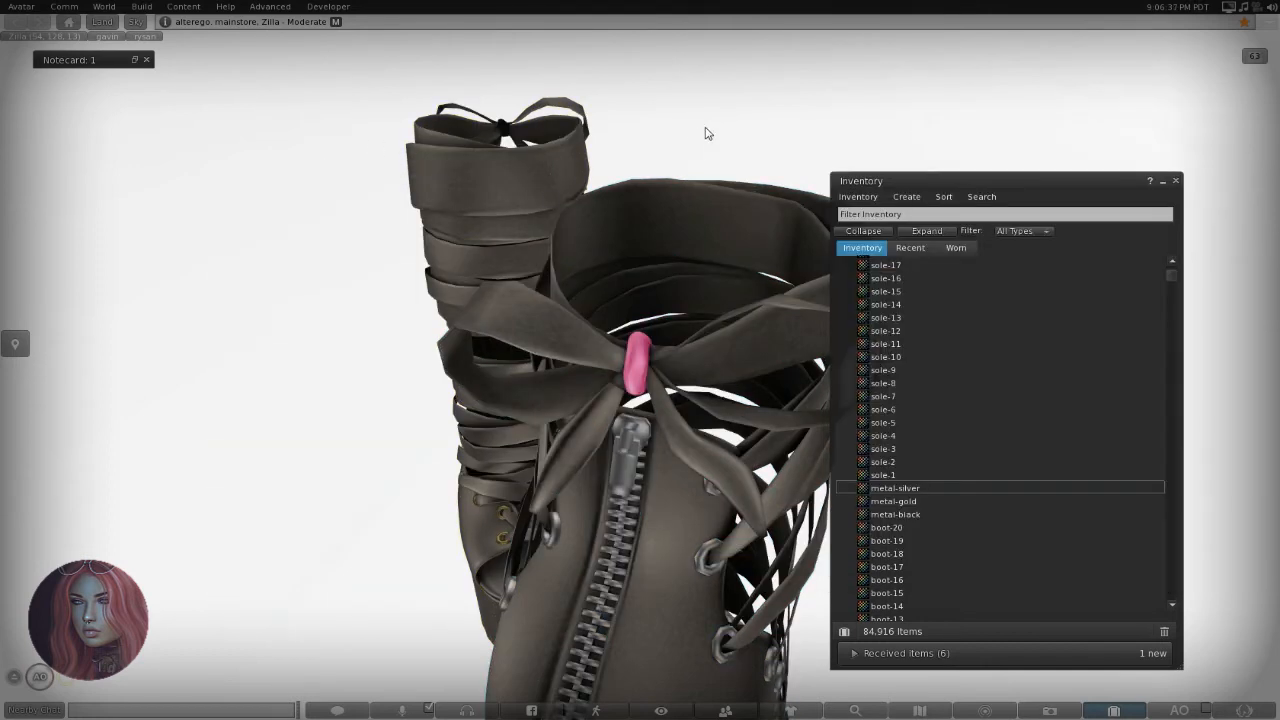
Preview the pink-backed metal-silver texture again, and compare it with the other metal-silver texture higher in the Textures folder.
double_click(933, 484)
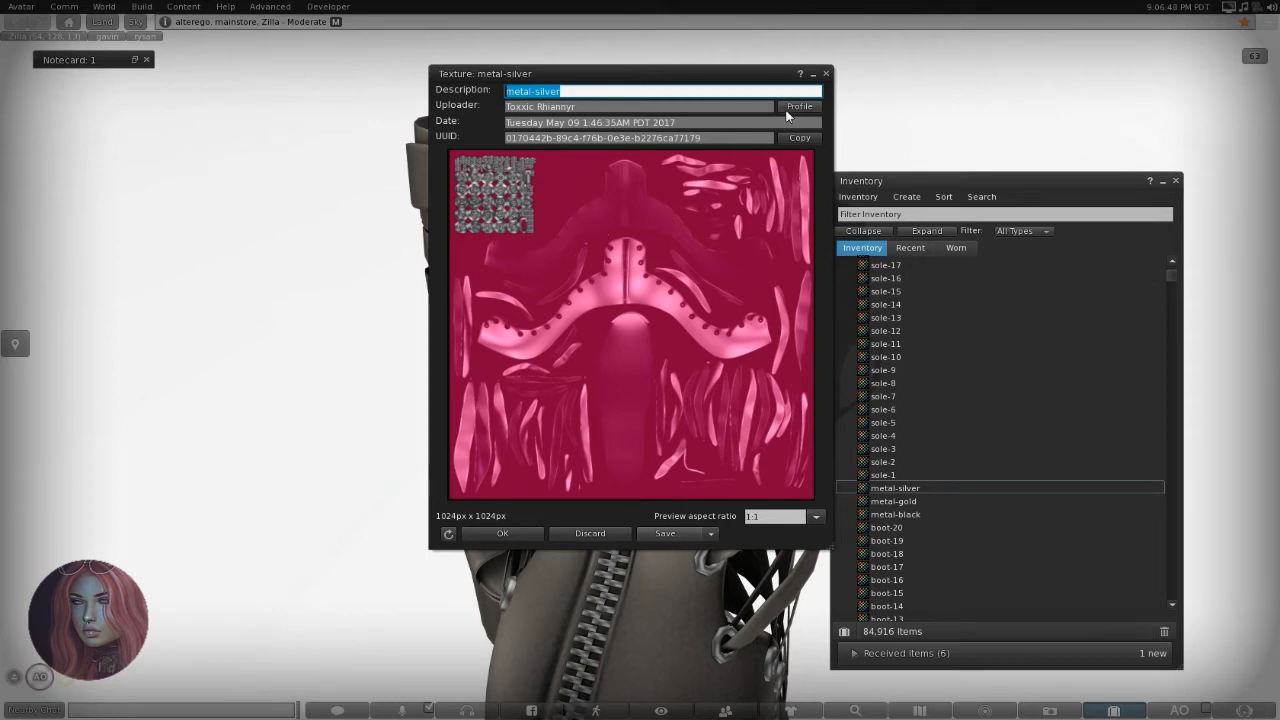
click(826, 74)
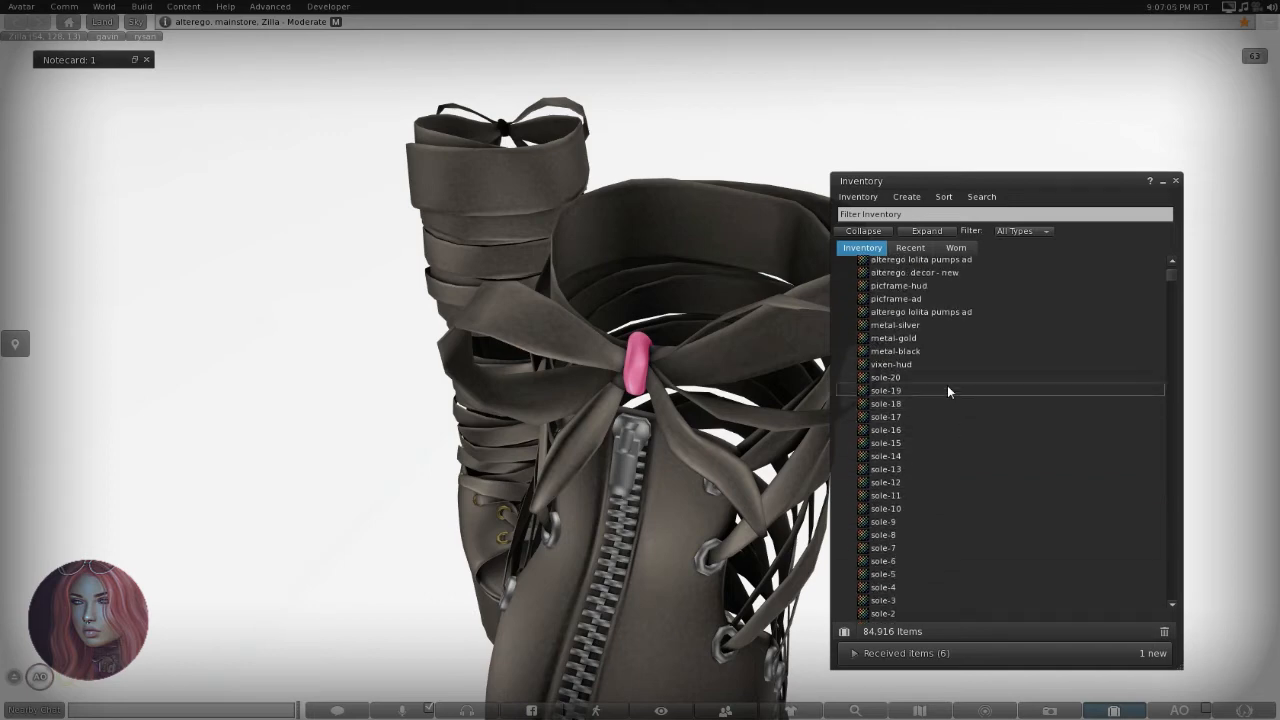
double_click(929, 329)
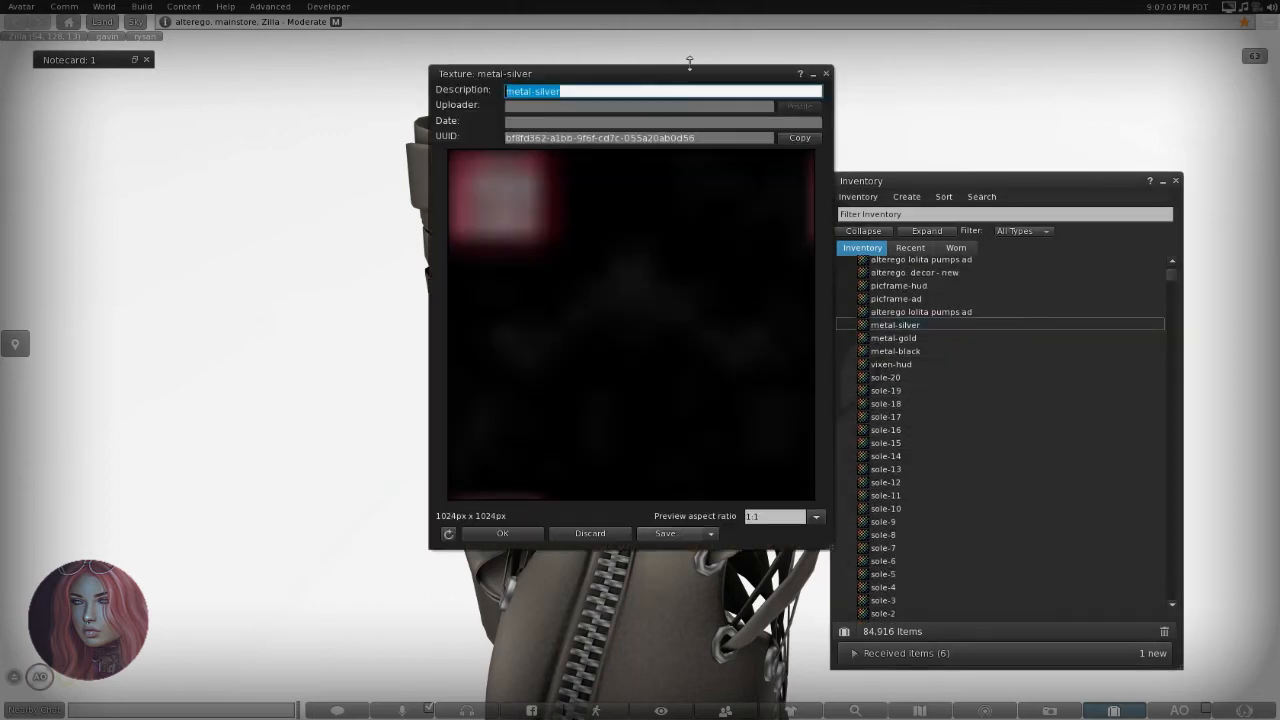
drag(666, 77, 331, 89)
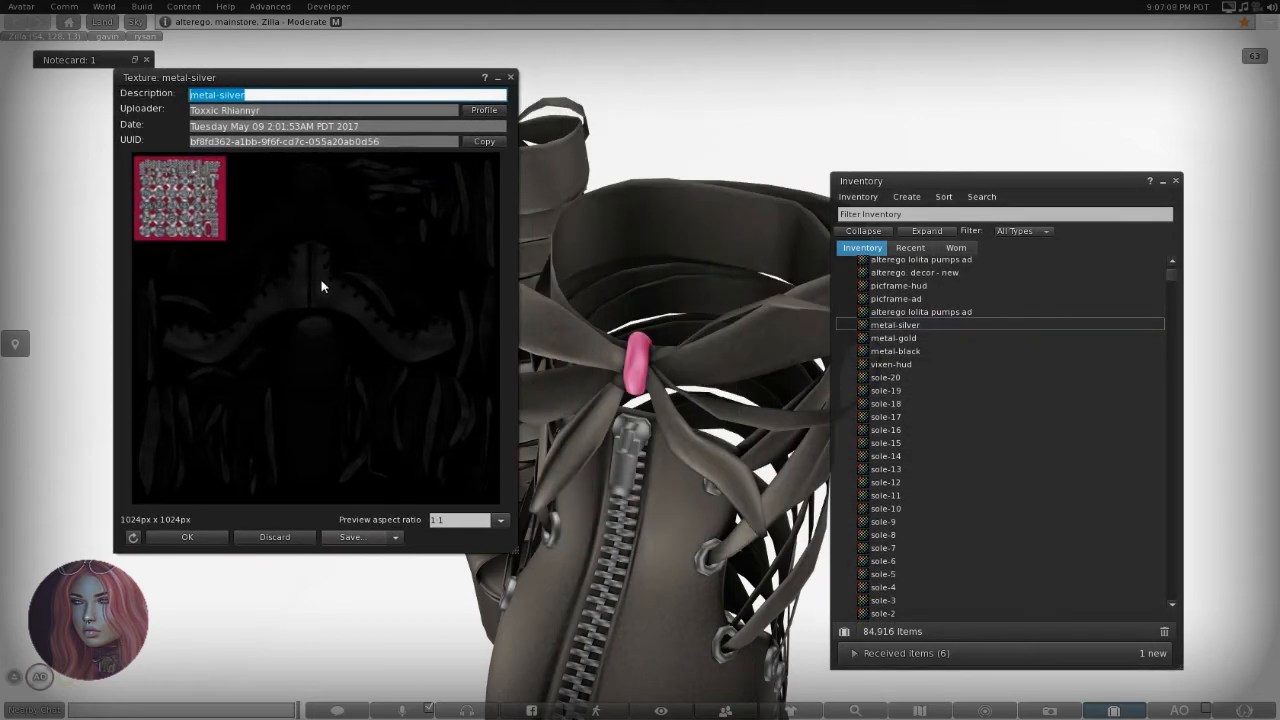
Apply the dark-backed metal-silver texture to the shoe's laces and bow face, and close the edit and preview windows.
right_click(672, 384)
click(697, 392)
drag(399, 206, 982, 251)
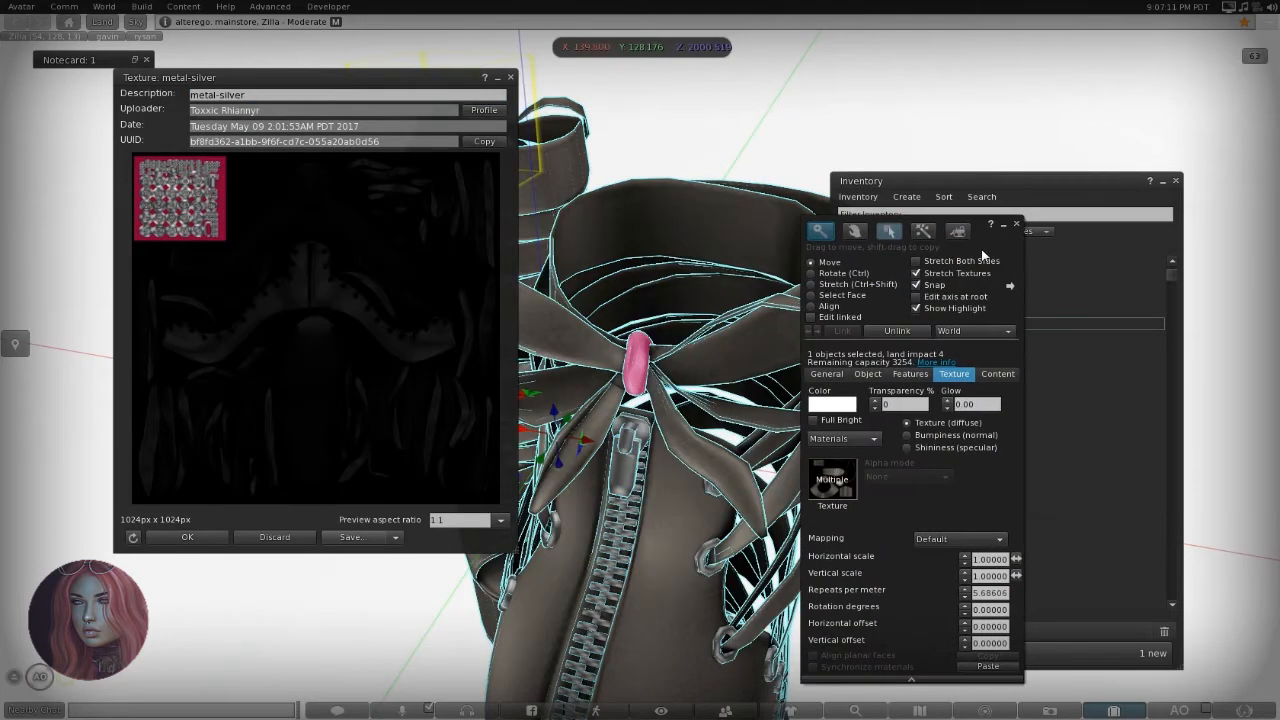
click(845, 296)
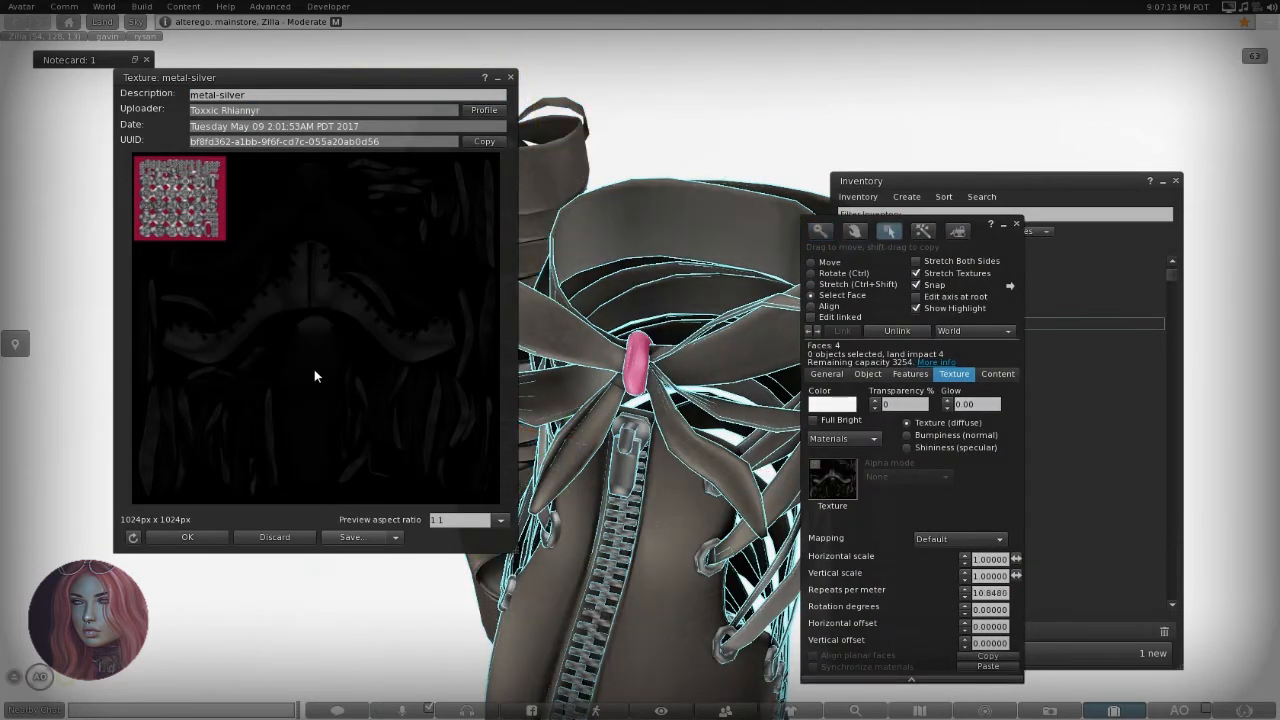
click(314, 371)
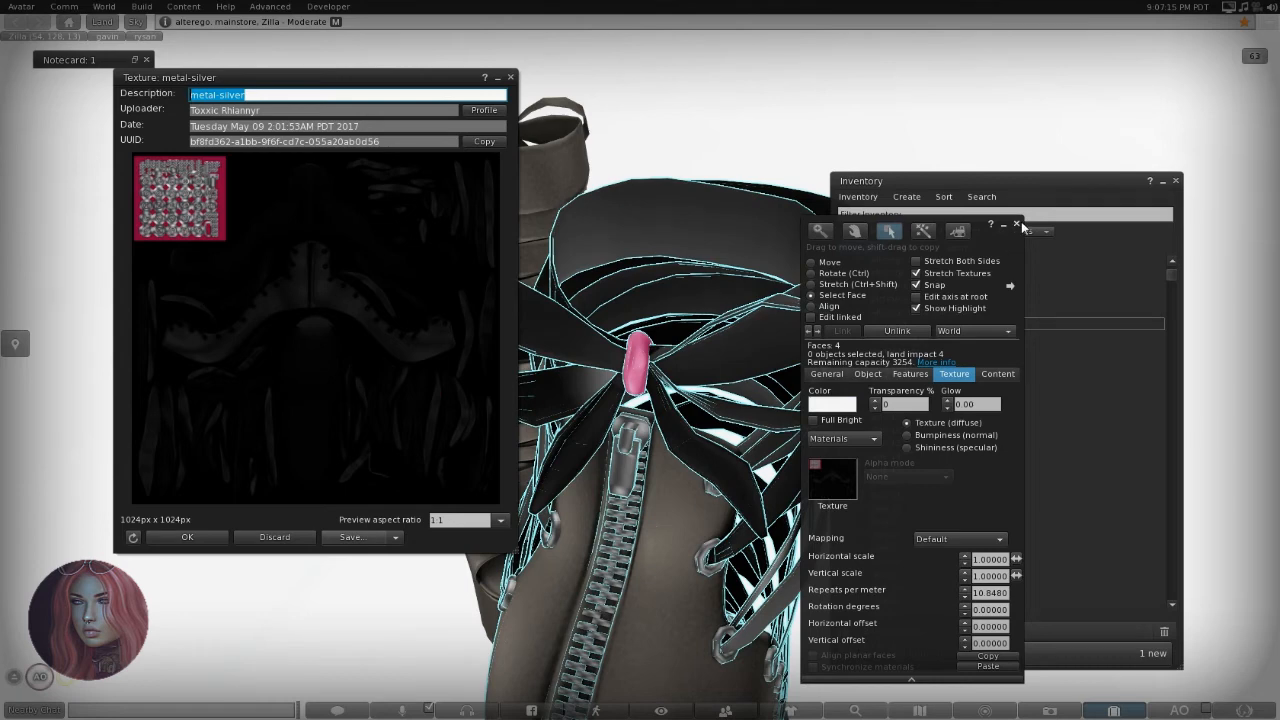
click(1017, 224)
click(510, 78)
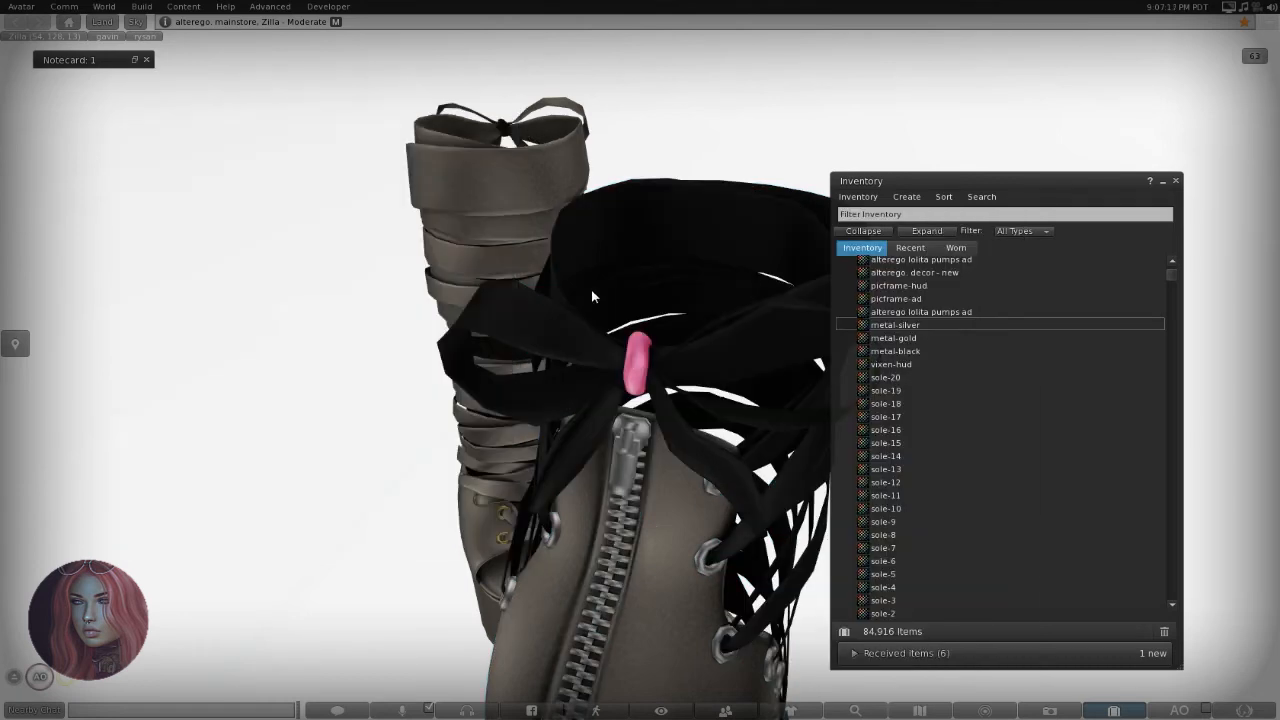
Apply the dark-backed metal-silver texture to the face shared by the zipper pull and bow knot, and close the edit window.
right_click(705, 340)
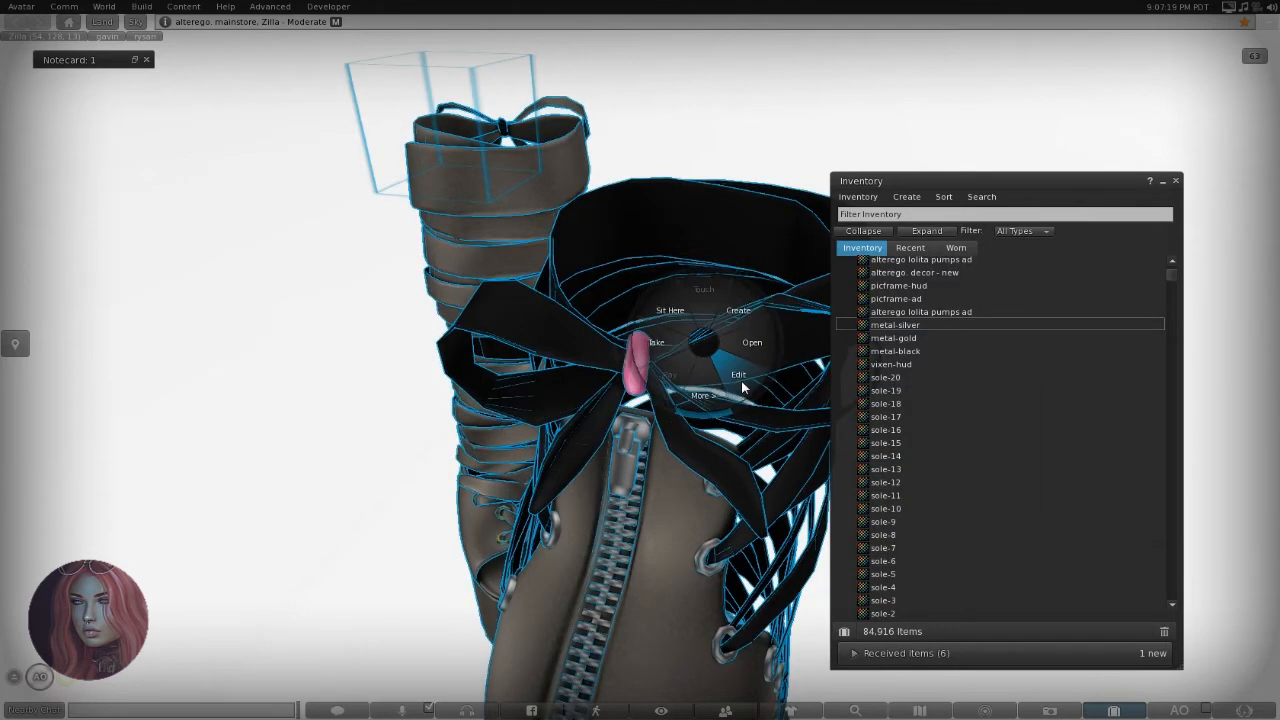
click(741, 381)
drag(702, 256, 121, 216)
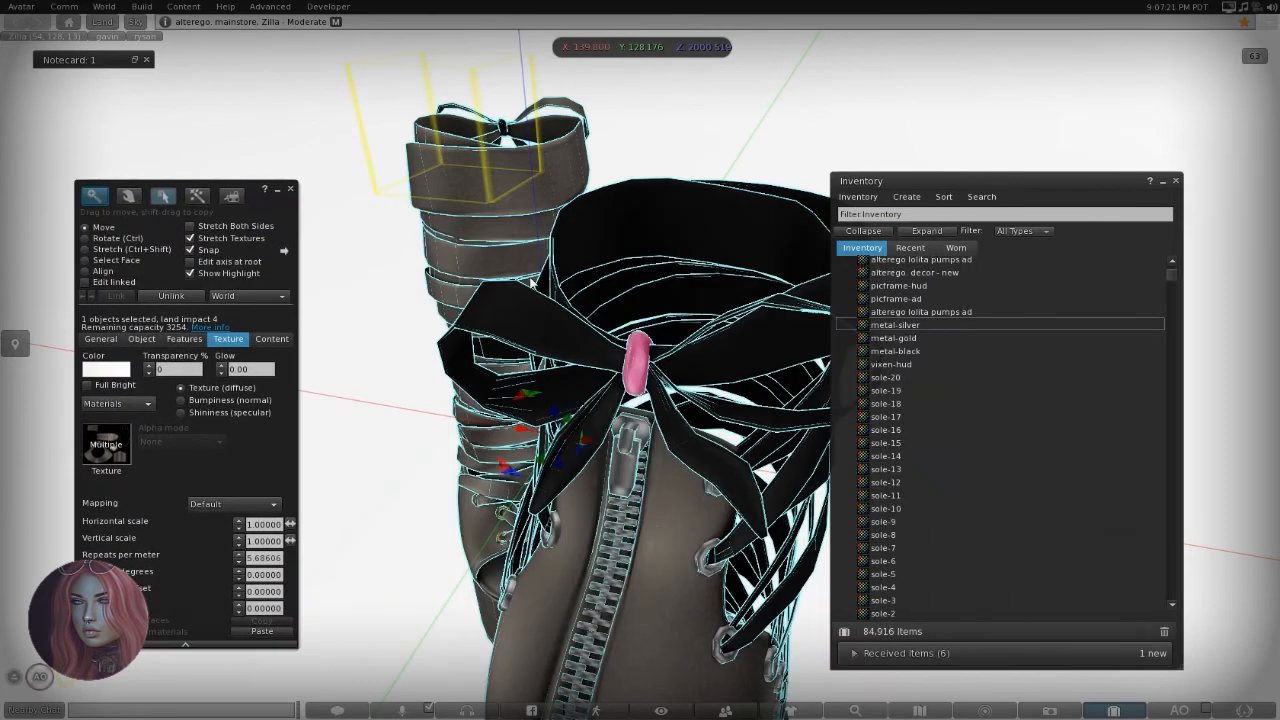
click(96, 260)
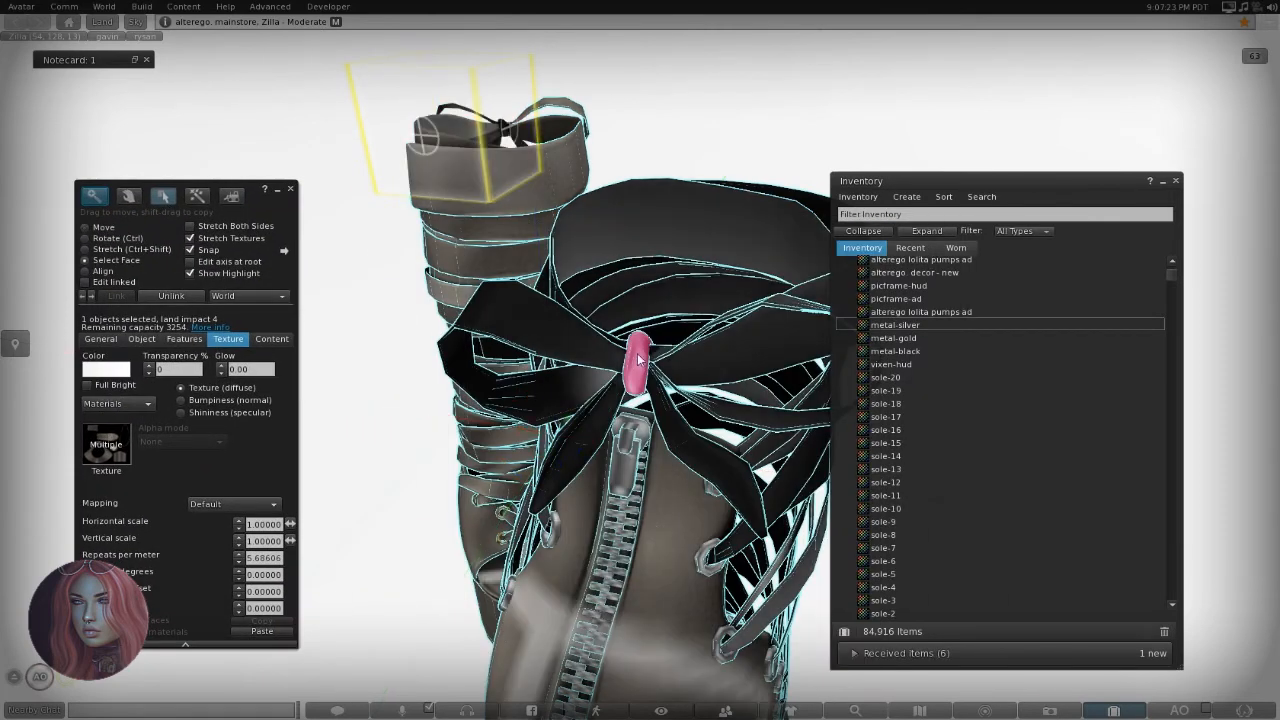
click(639, 356)
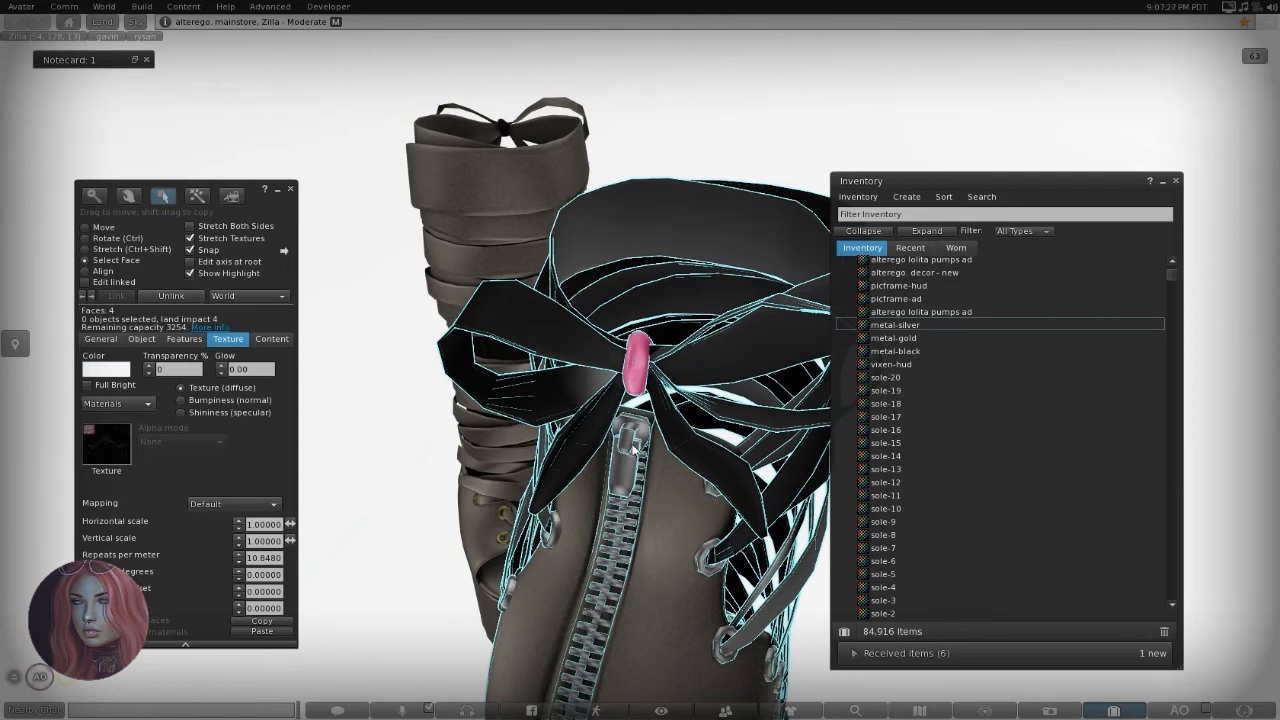
click(636, 455)
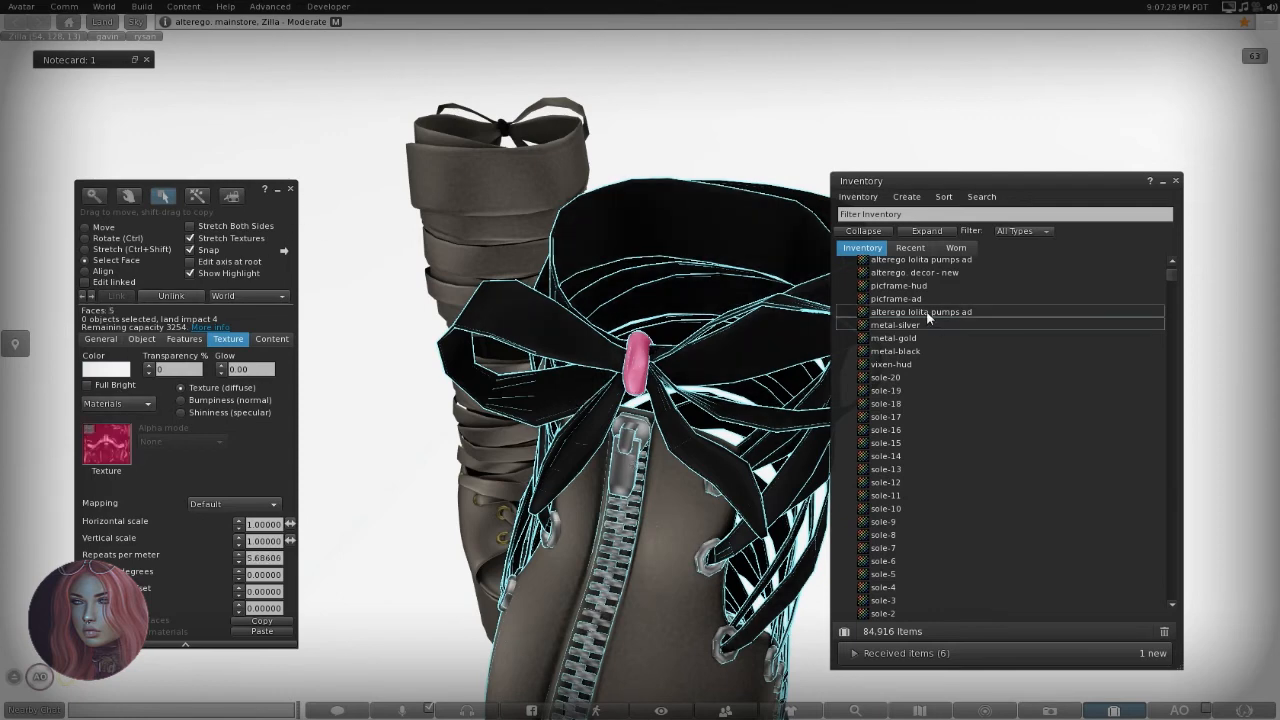
drag(903, 324, 112, 450)
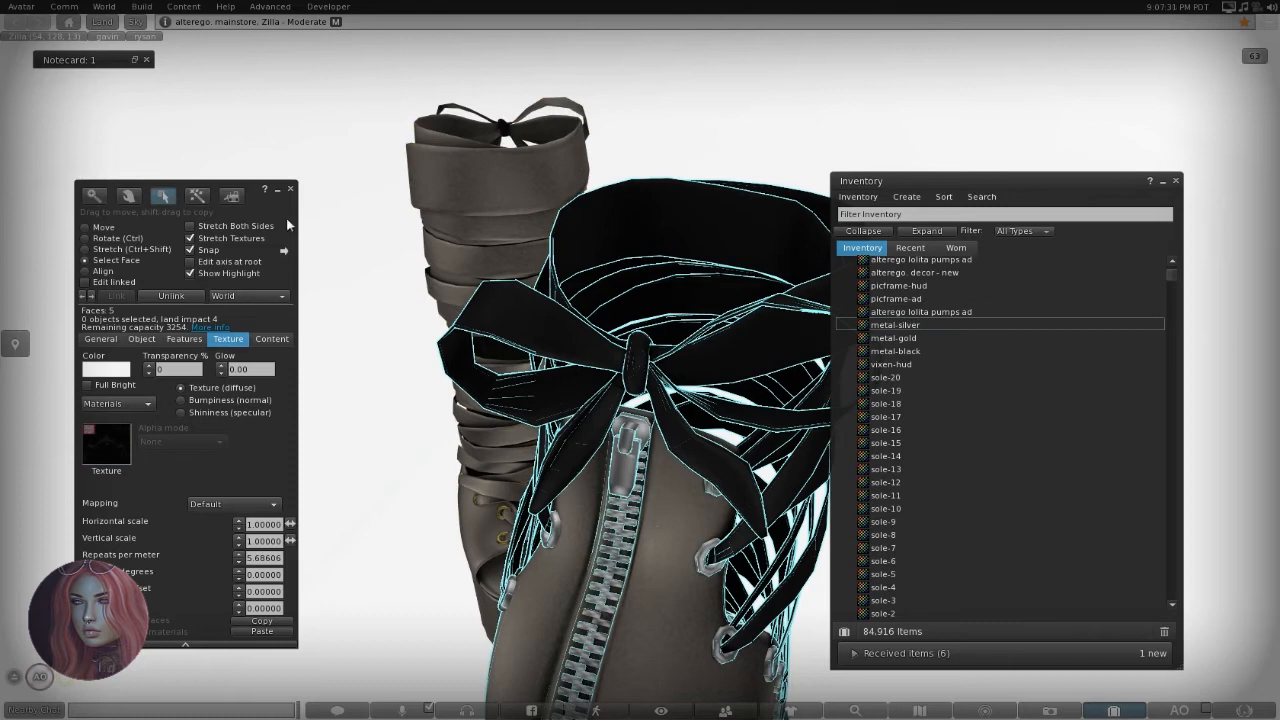
click(290, 188)
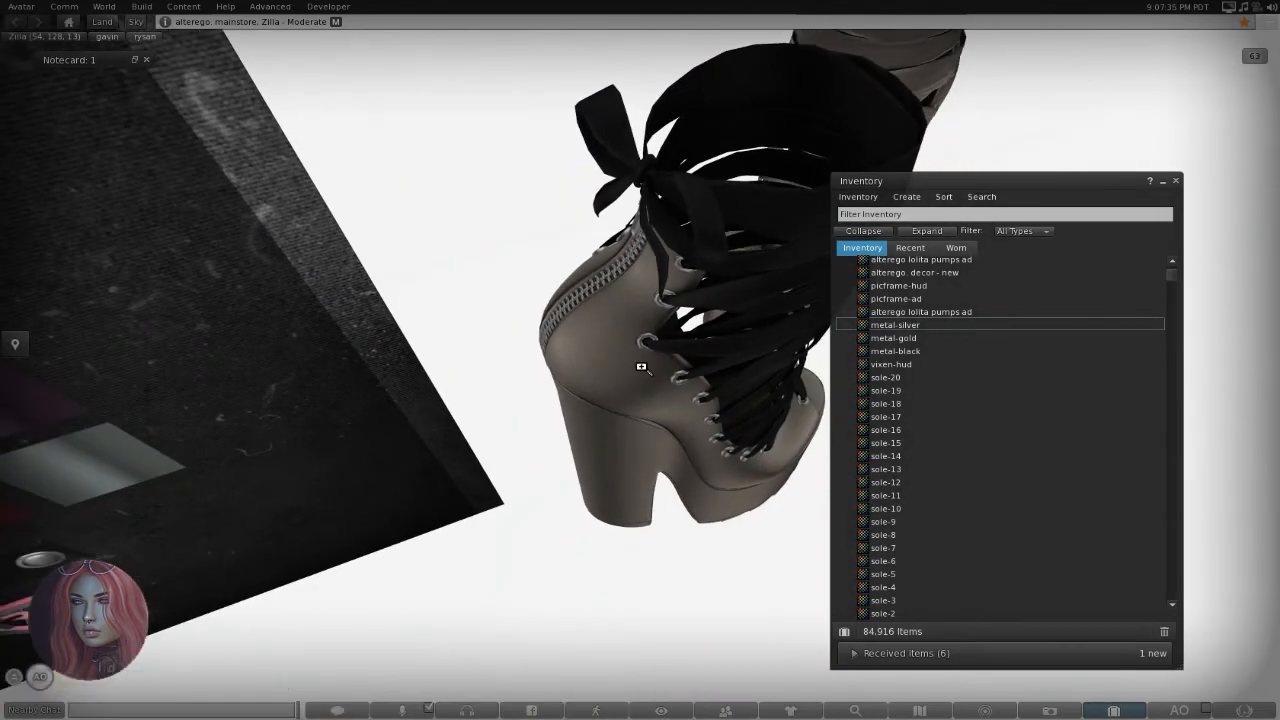
Examine the retextured shoe from several sides and open the HUD textures board for editing.
ctrl+alt+drag(760, 446, 840, 480)
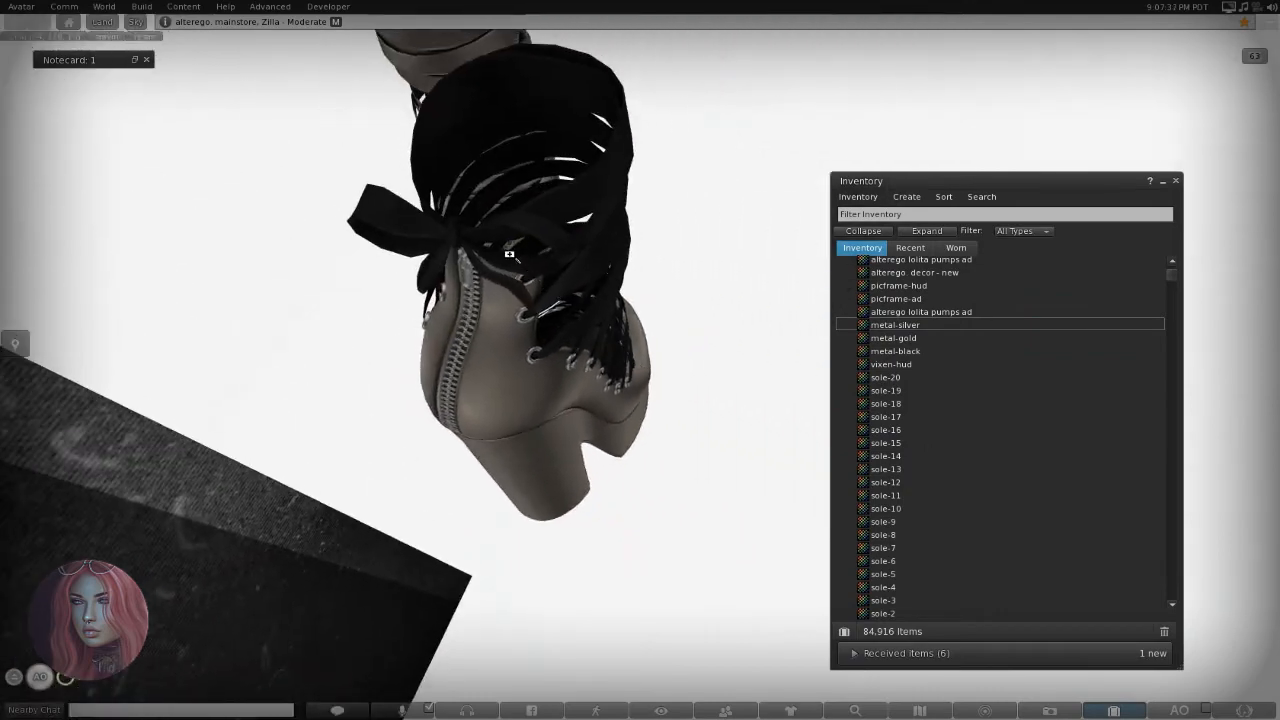
ctrl+alt+drag(507, 250, 520, 230)
alt+drag(640, 400, 643, 372)
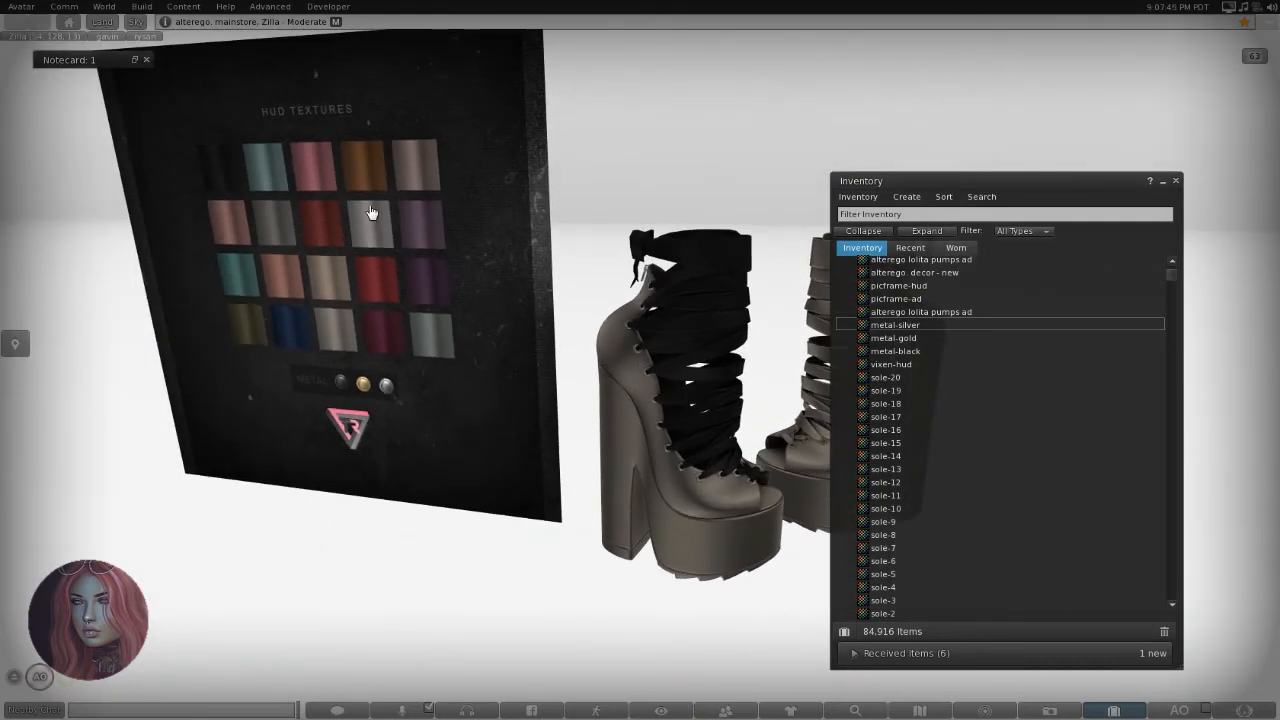
right_click(372, 238)
click(408, 248)
Collapse the inventory, expand the Clothing folder and open the first notecard named 1 beside the edit window.
click(864, 231)
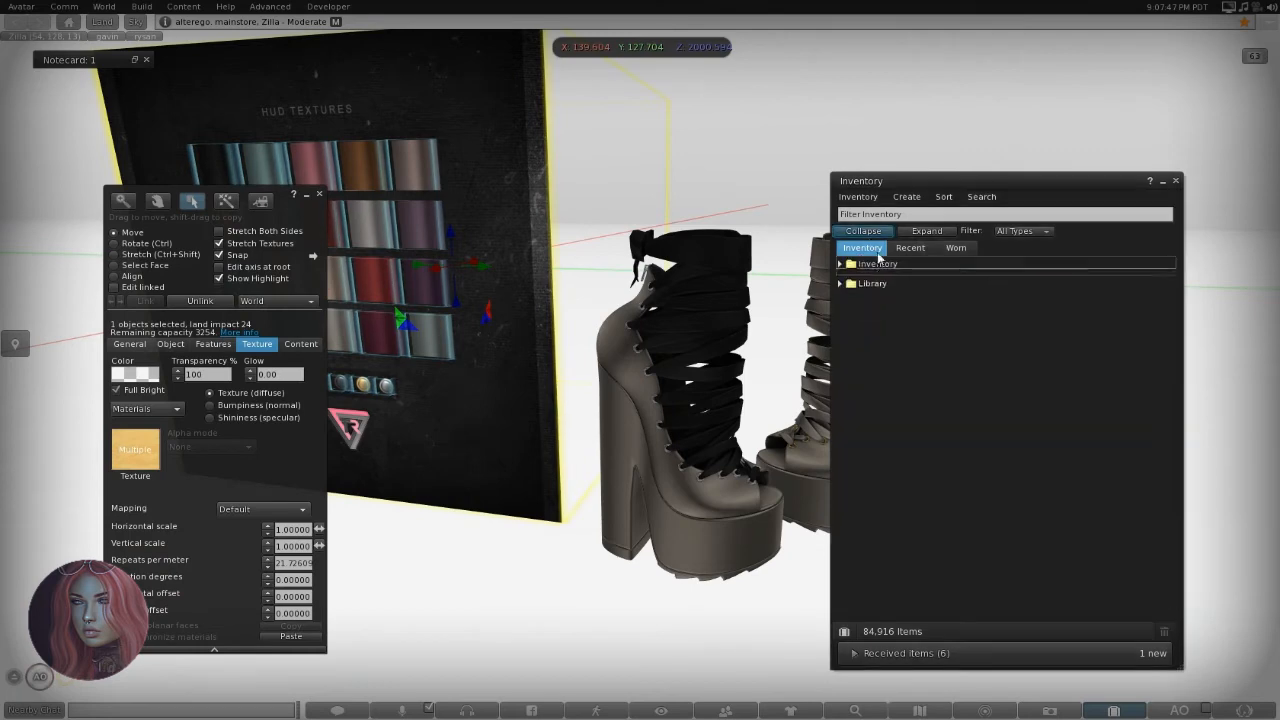
double_click(877, 264)
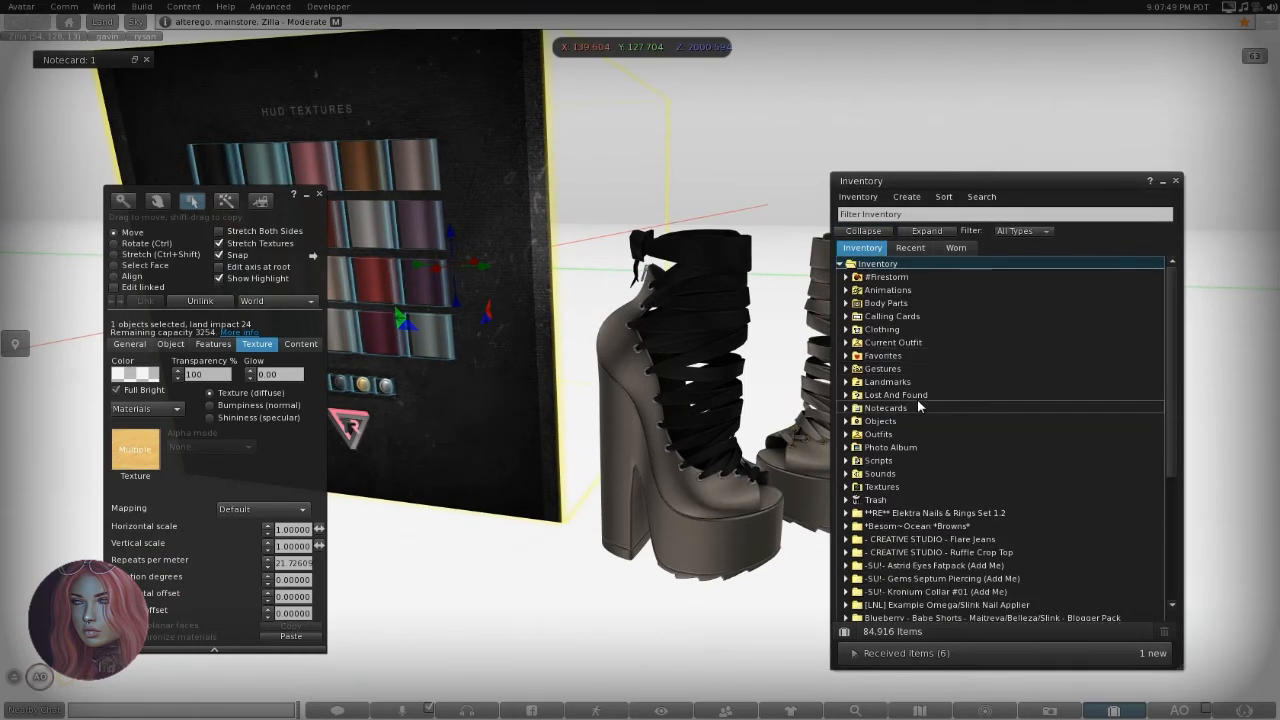
double_click(906, 331)
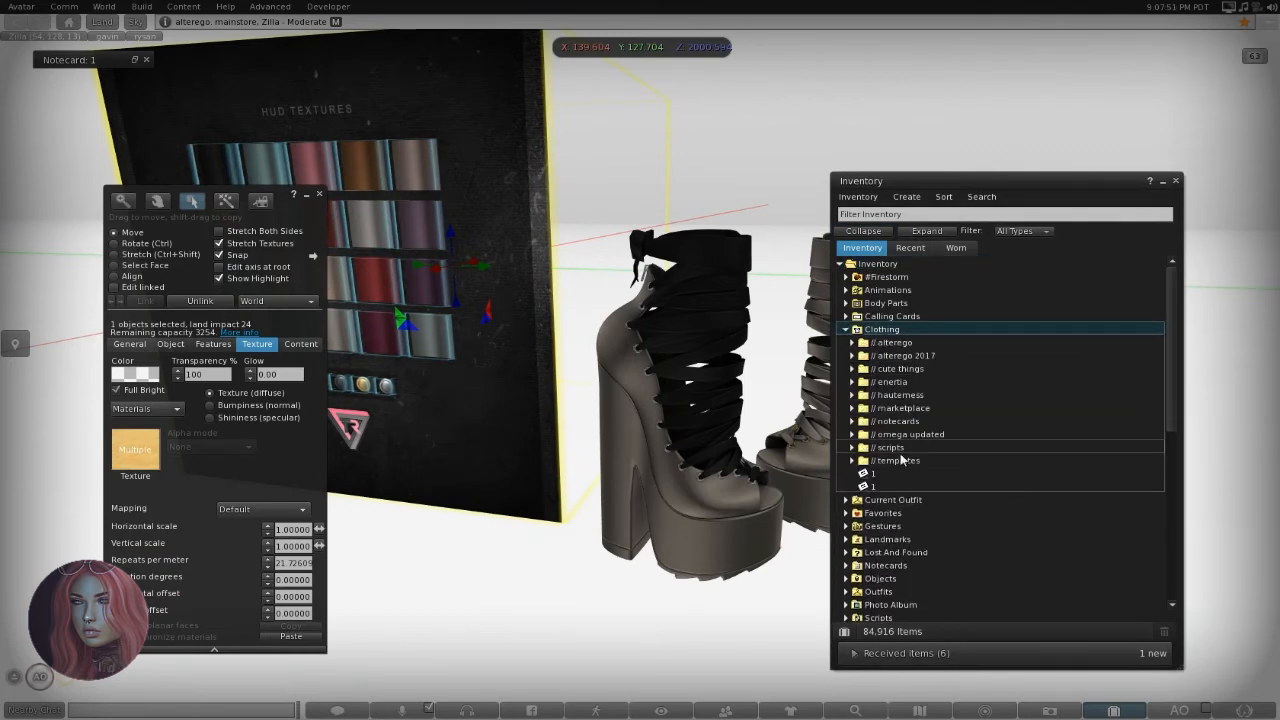
double_click(880, 473)
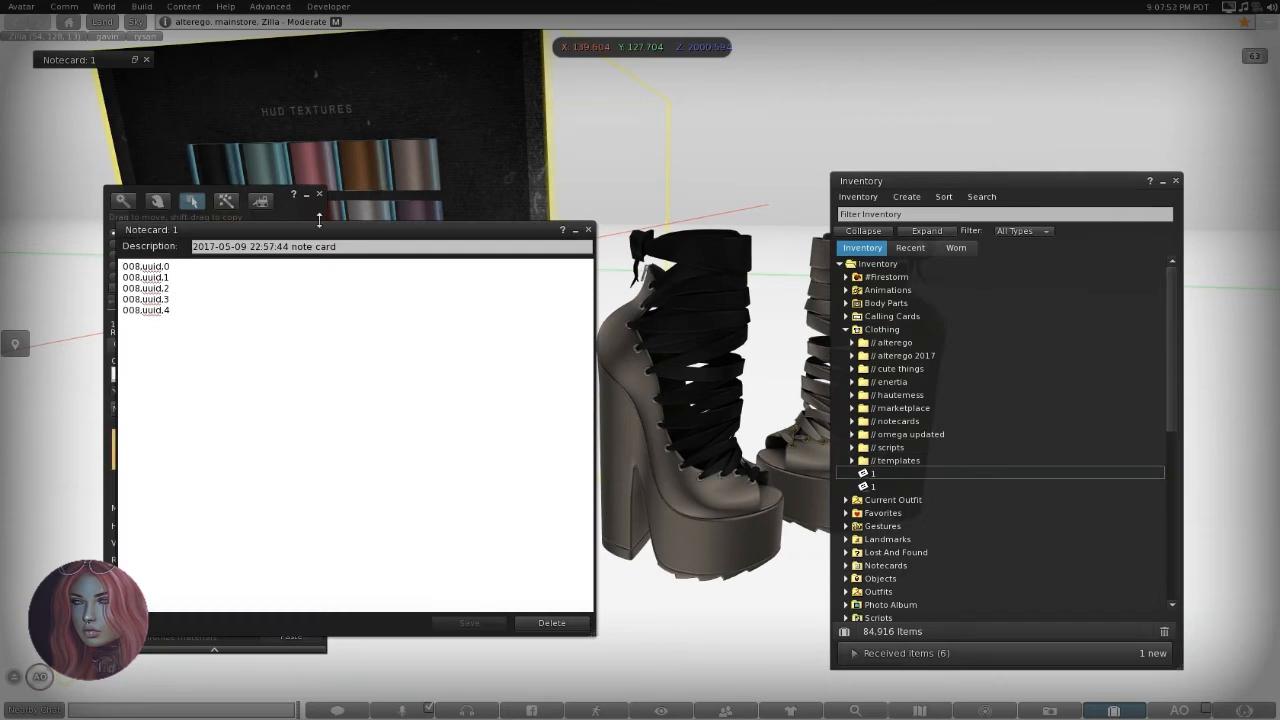
drag(324, 232, 538, 202)
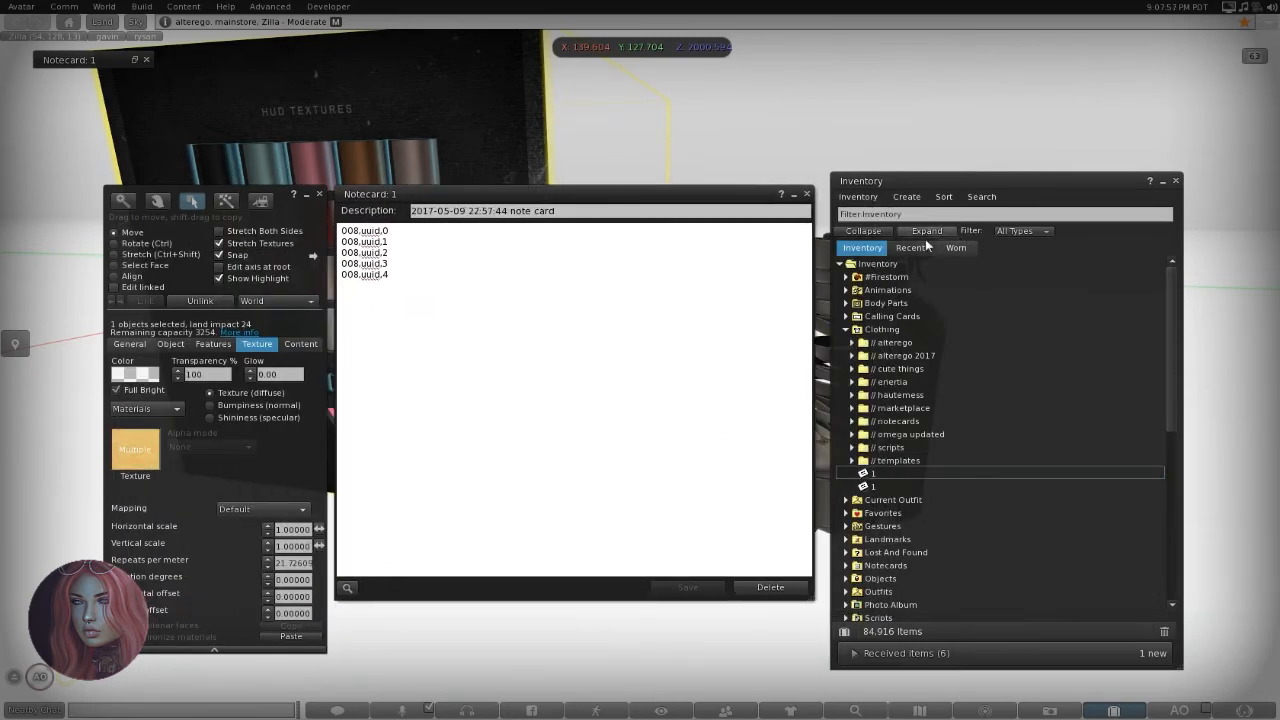
Expand the Clothing folder again, and reopen the first notecard 1 to review its mesh, UUID and face lines before closing it.
click(870, 231)
double_click(876, 267)
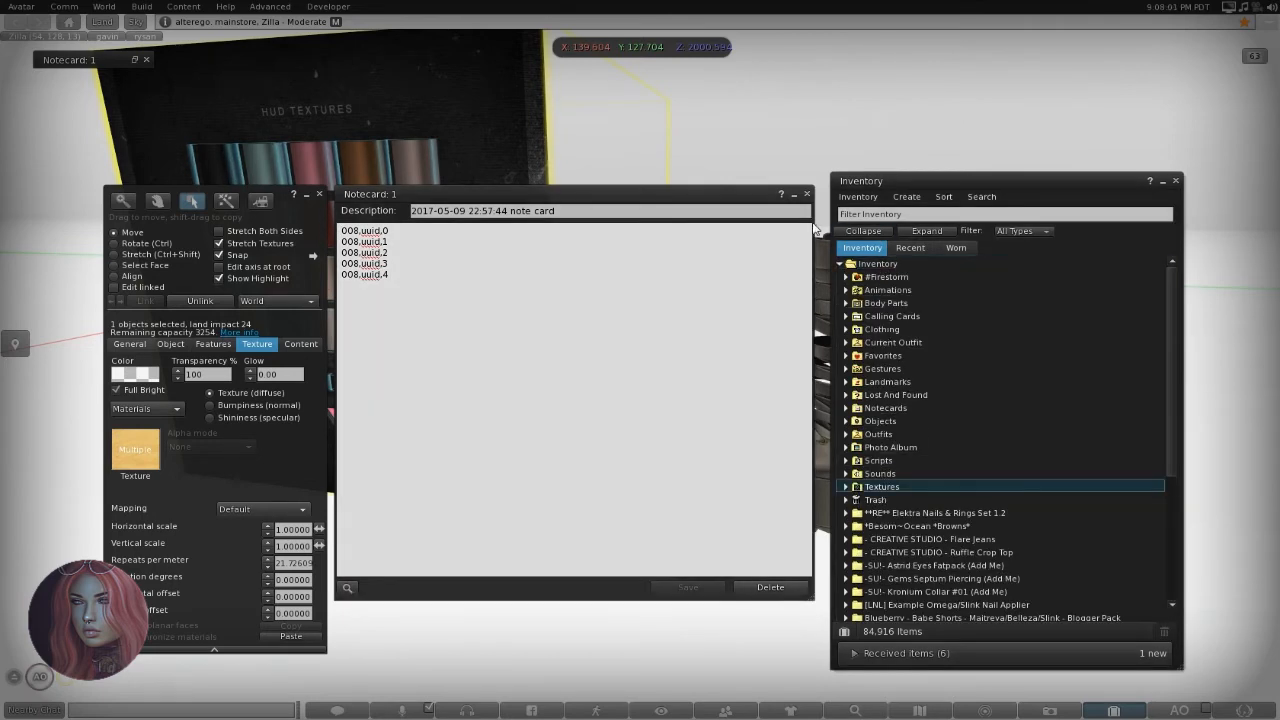
double_click(880, 333)
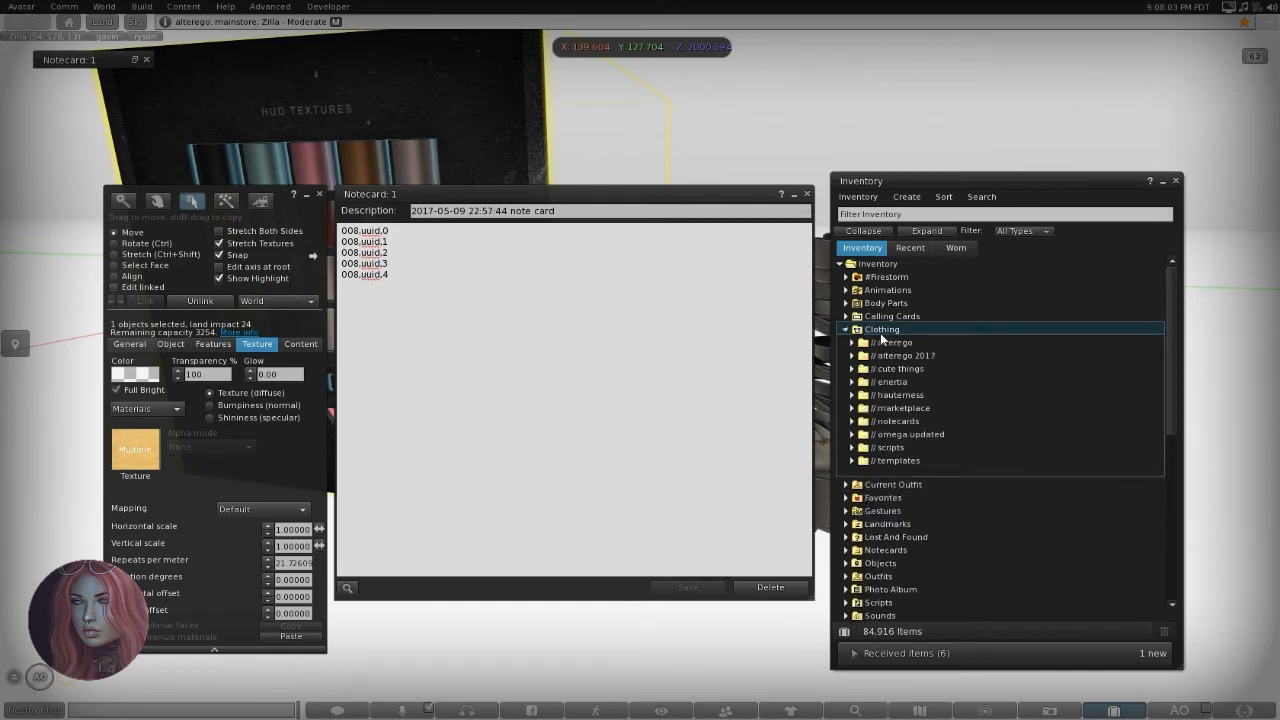
click(807, 194)
double_click(894, 472)
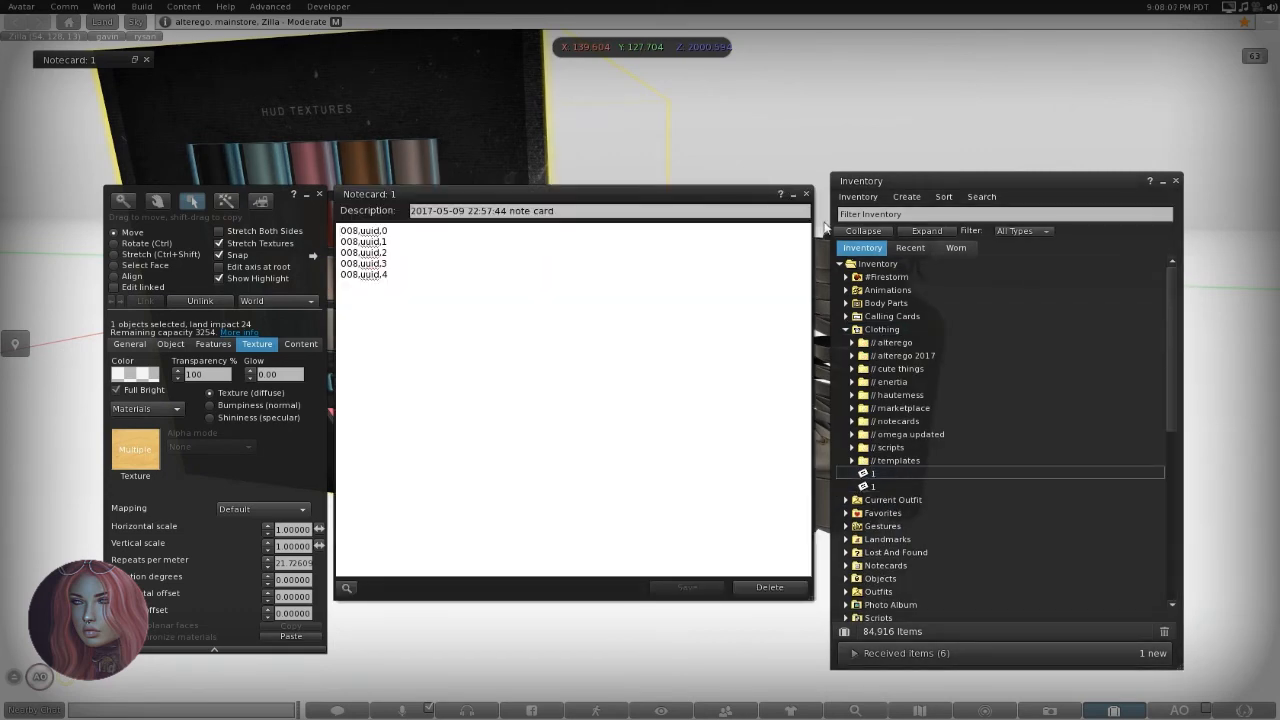
drag(806, 193, 801, 193)
click(800, 194)
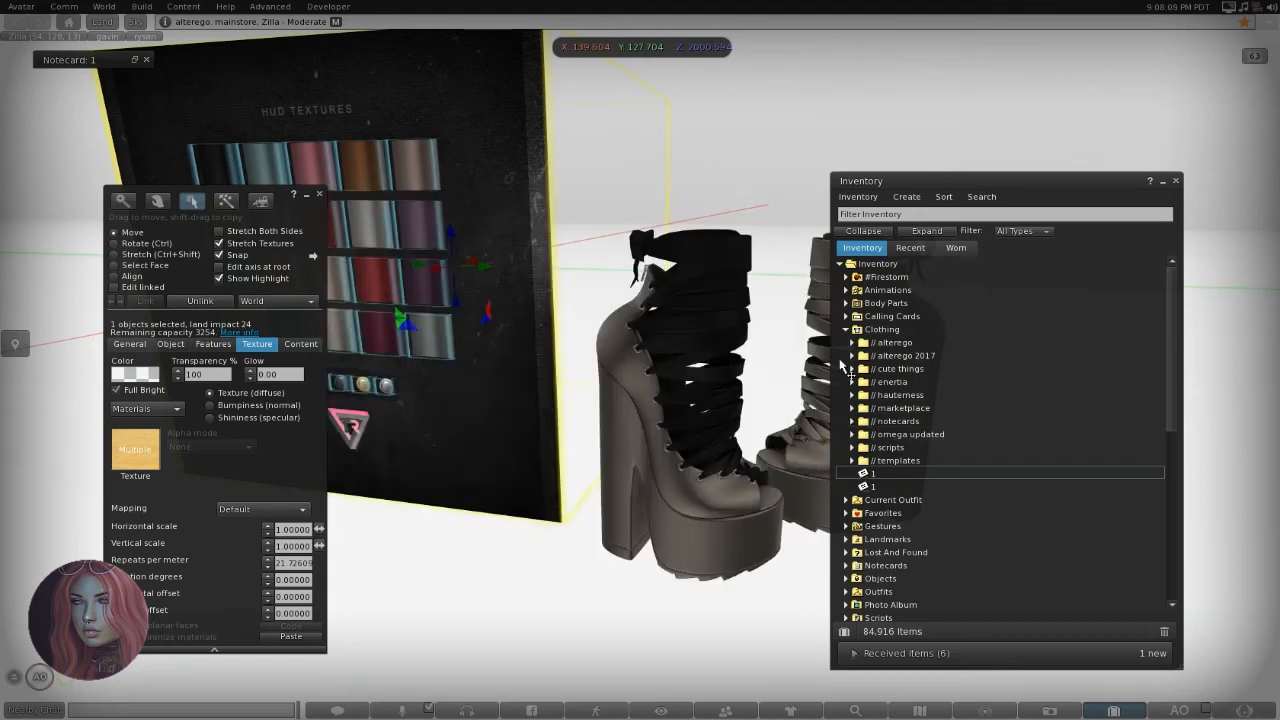
Paste twenty more copies of the notecard named 1 into the Clothing folder.
click(910, 472)
key(ctrl)
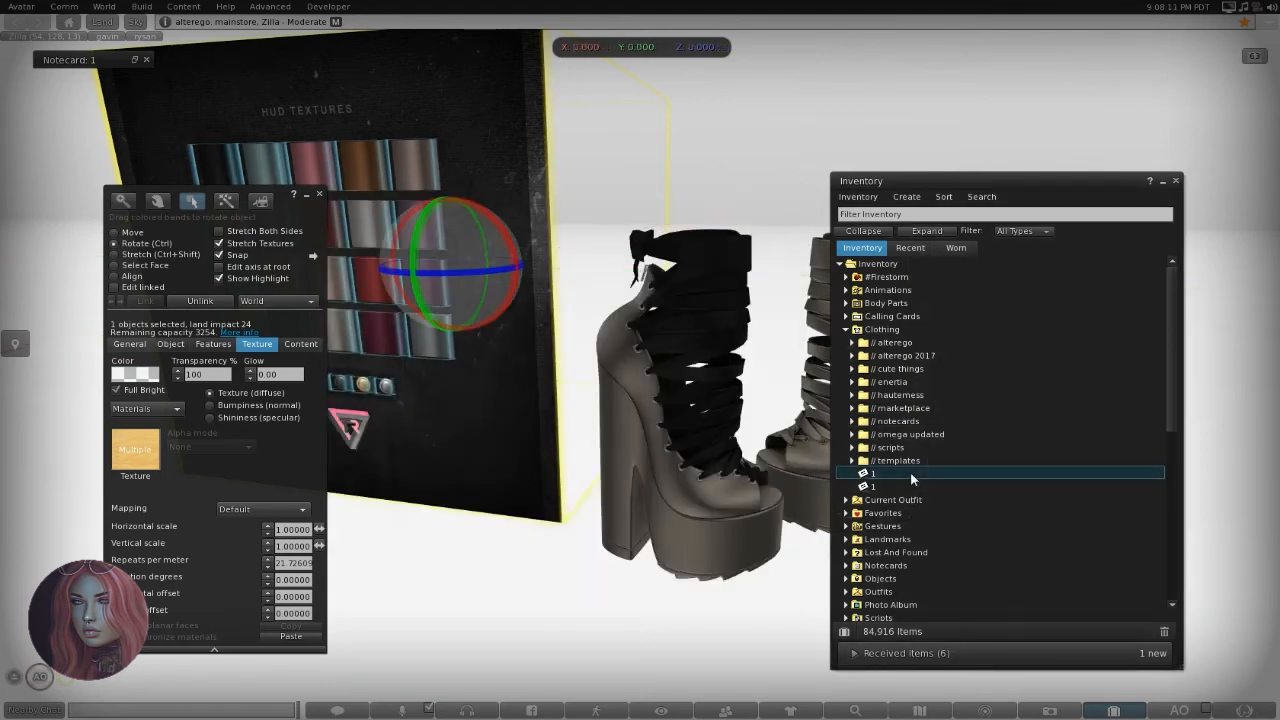
key(ctrl+v)
key(ctrl+v)
key(ctrl+v)
key(ctrl+v)
key(ctrl+v)
key(ctrl+v)
key(ctrl+v)
key(ctrl+v)
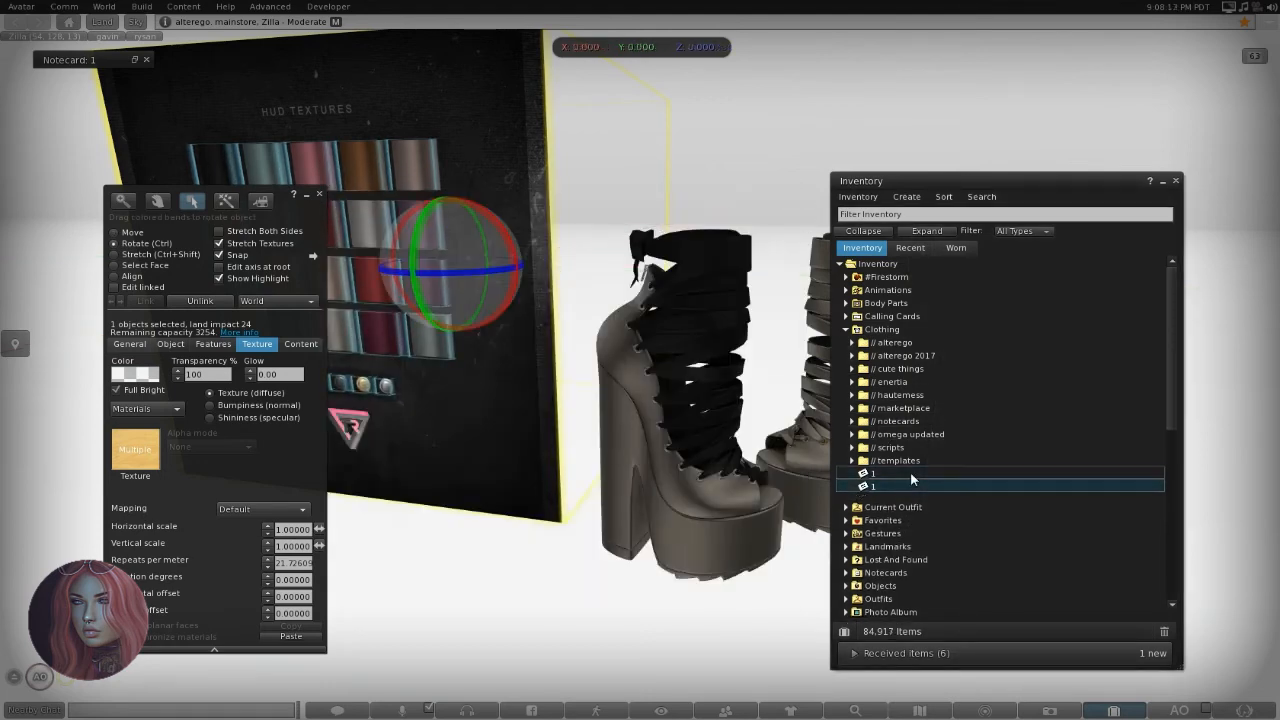
key(ctrl+v)
key(ctrl+v)
key(ctrl+v)
key(ctrl+v)
key(ctrl+v)
key(ctrl+v)
key(ctrl+v)
key(ctrl+v)
key(ctrl+v)
key(ctrl+v)
key(ctrl+v)
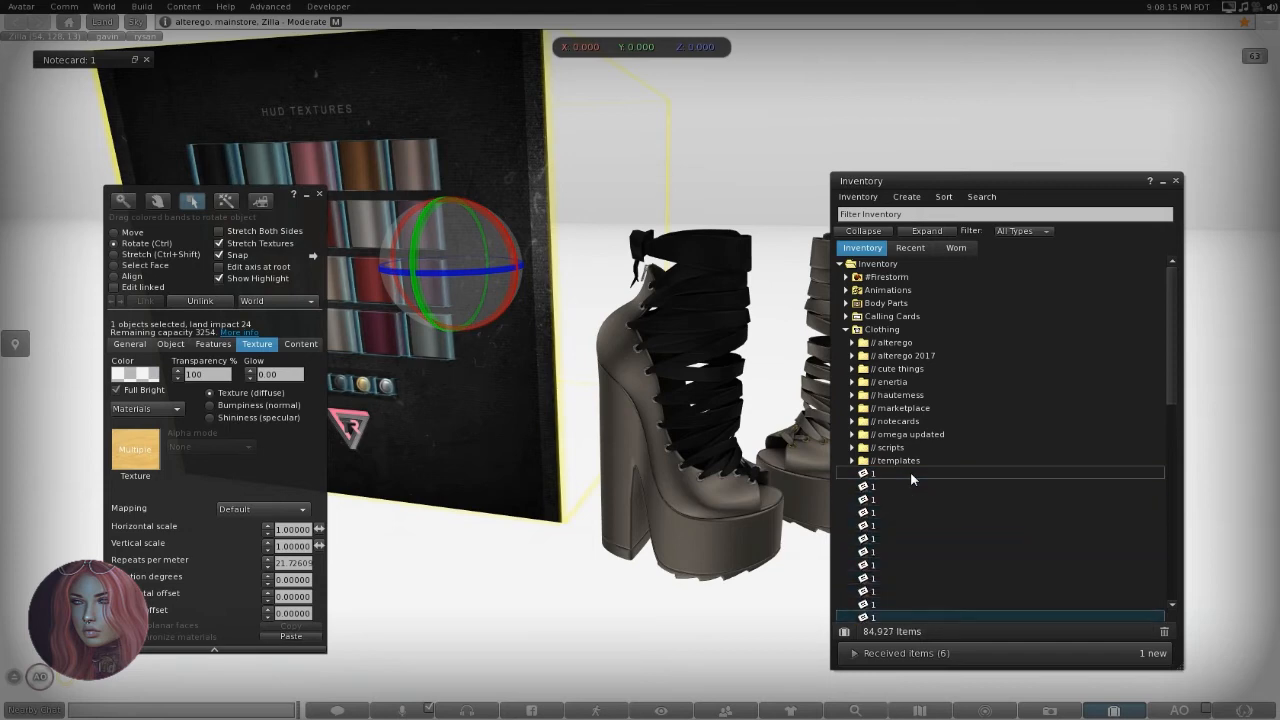
key(ctrl+v)
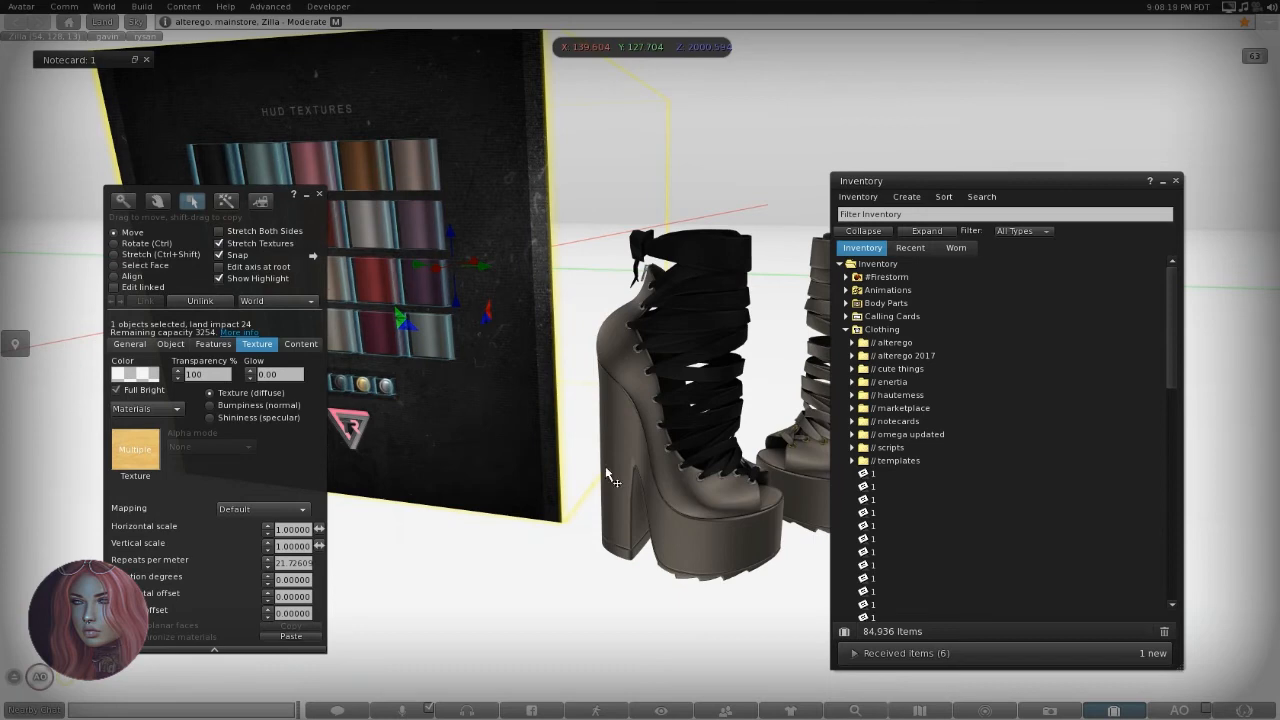
Open the first notecard 1 from the Clothing folder and expand the Textures folder down to the sole and boot textures.
click(893, 473)
double_click(893, 473)
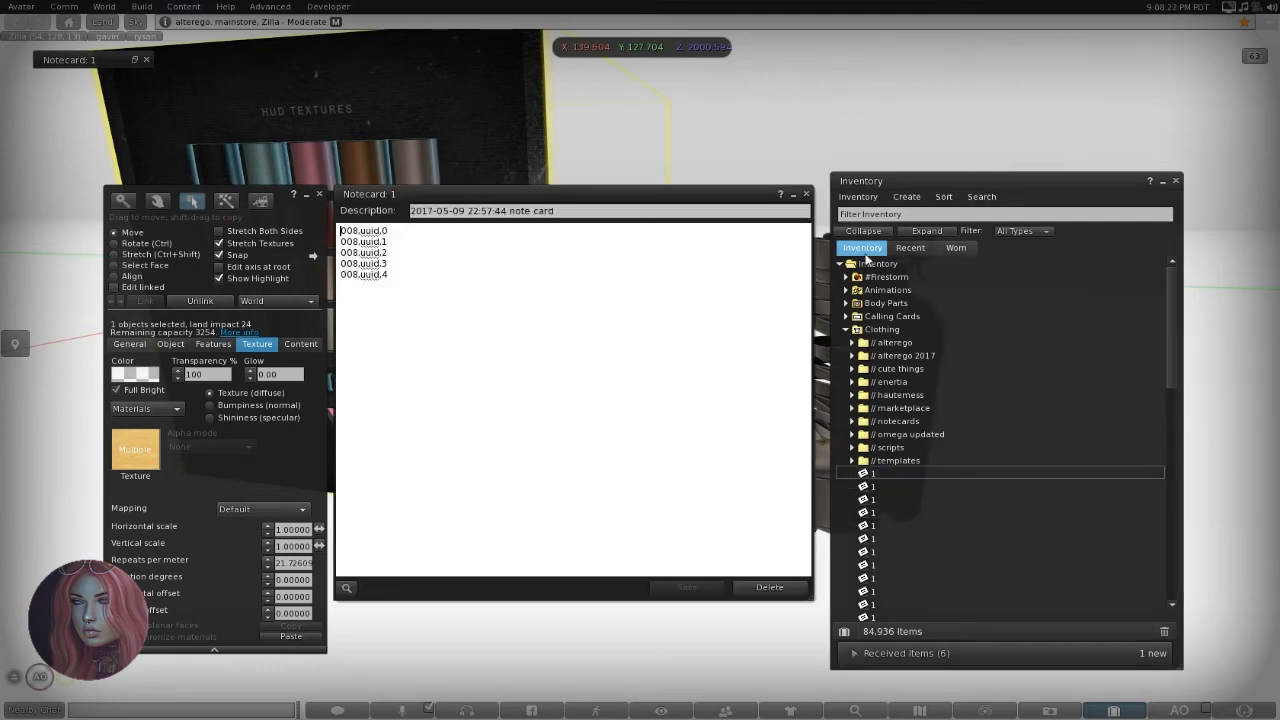
drag(1178, 356, 1163, 566)
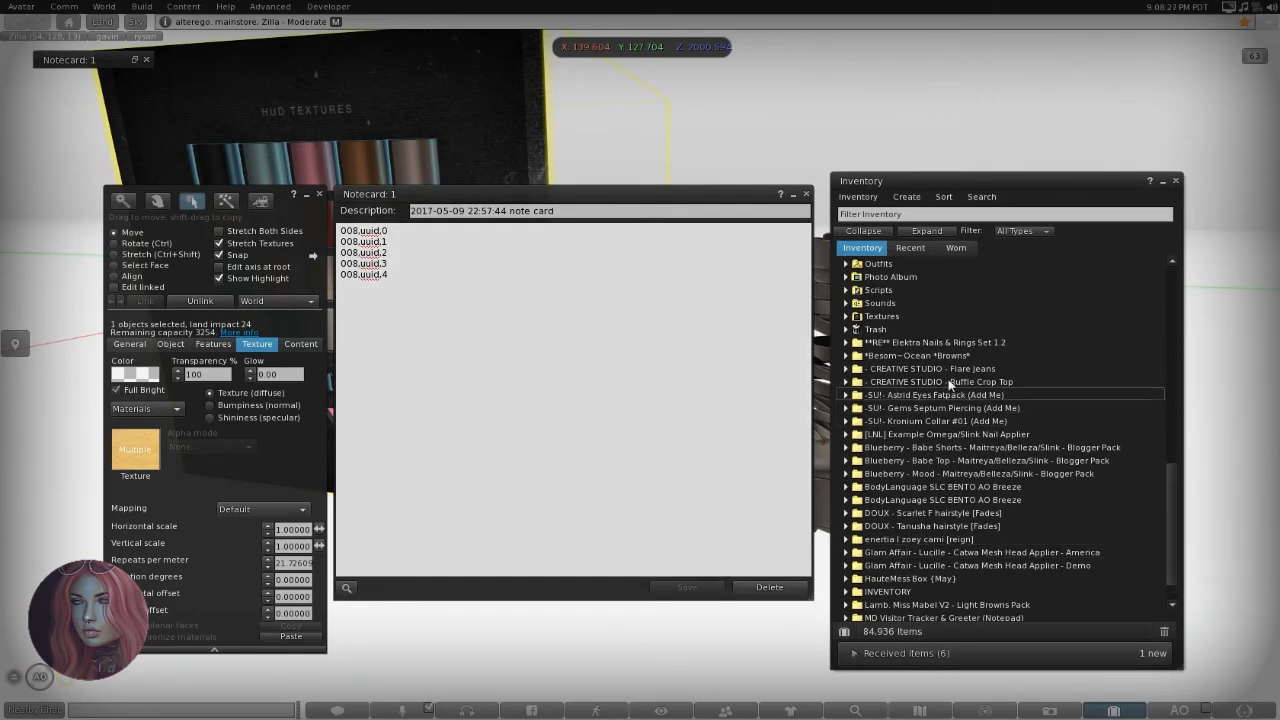
double_click(903, 314)
scroll(889, 430, down, 5)
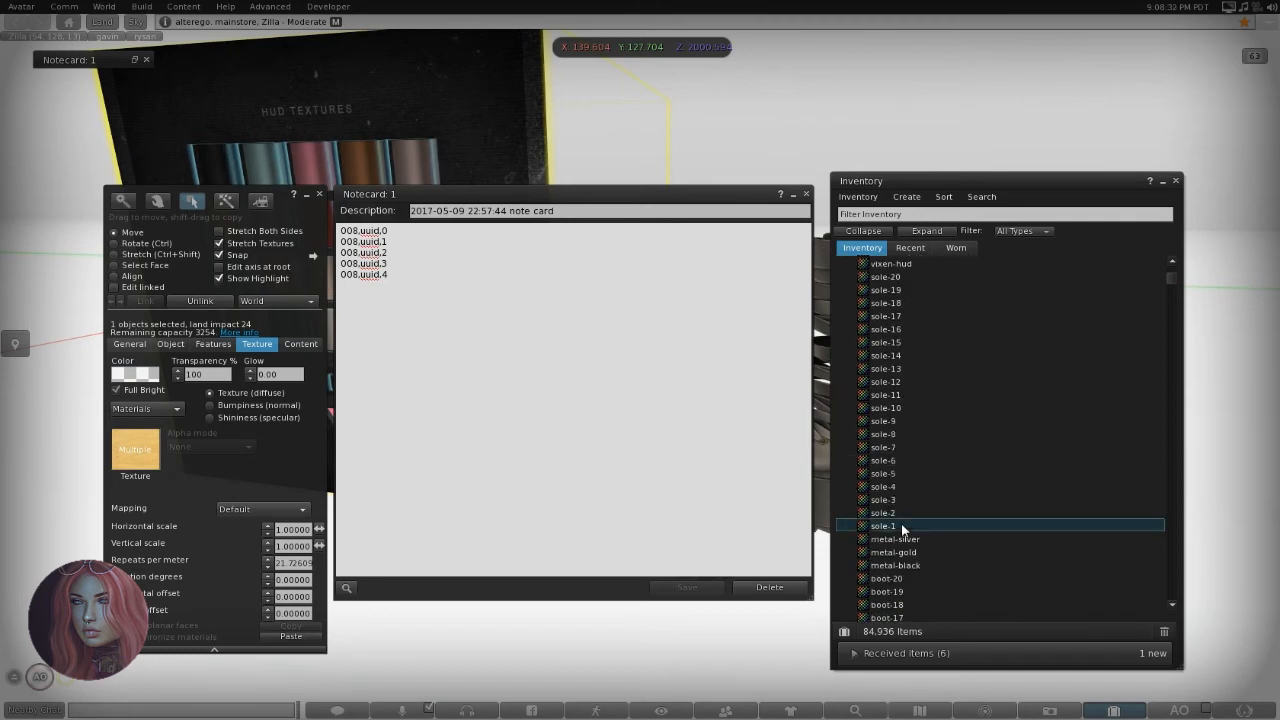
Open previews of the sole-1 and boot-1 textures and move the boot-1 preview clear of the edit window.
double_click(903, 526)
scroll(904, 520, down, 6)
scroll(906, 563, down, 2)
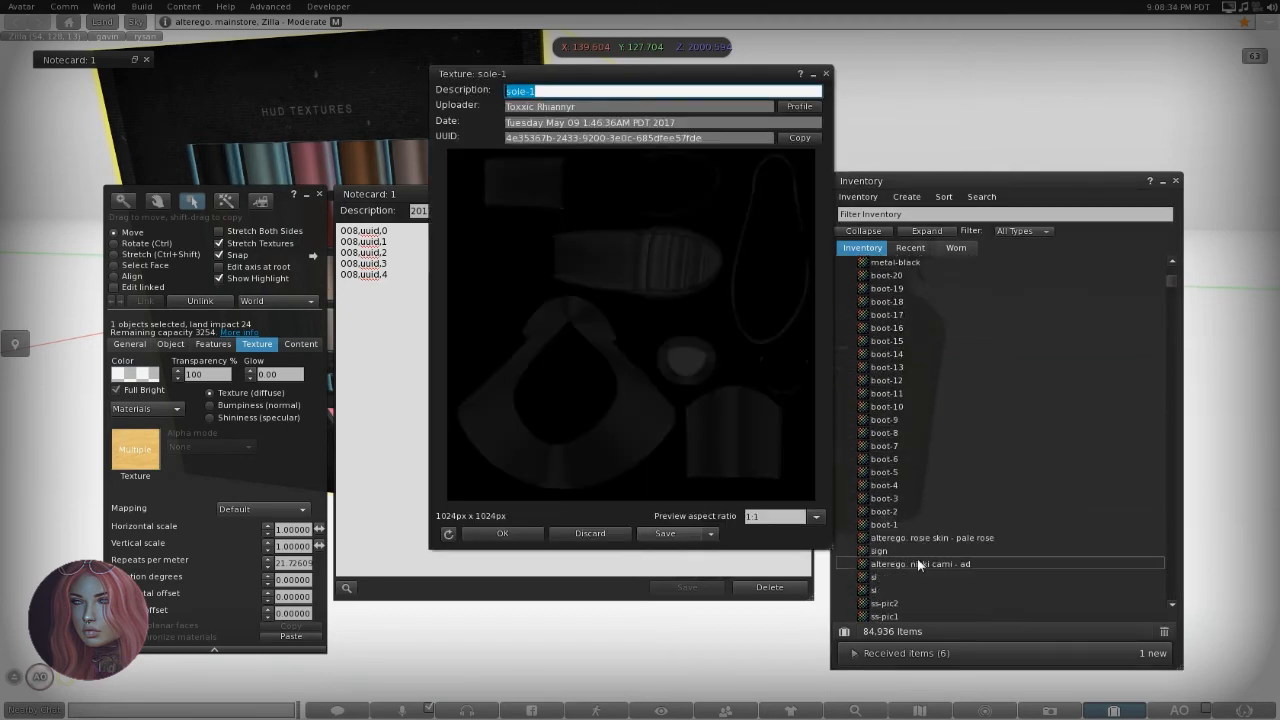
double_click(921, 524)
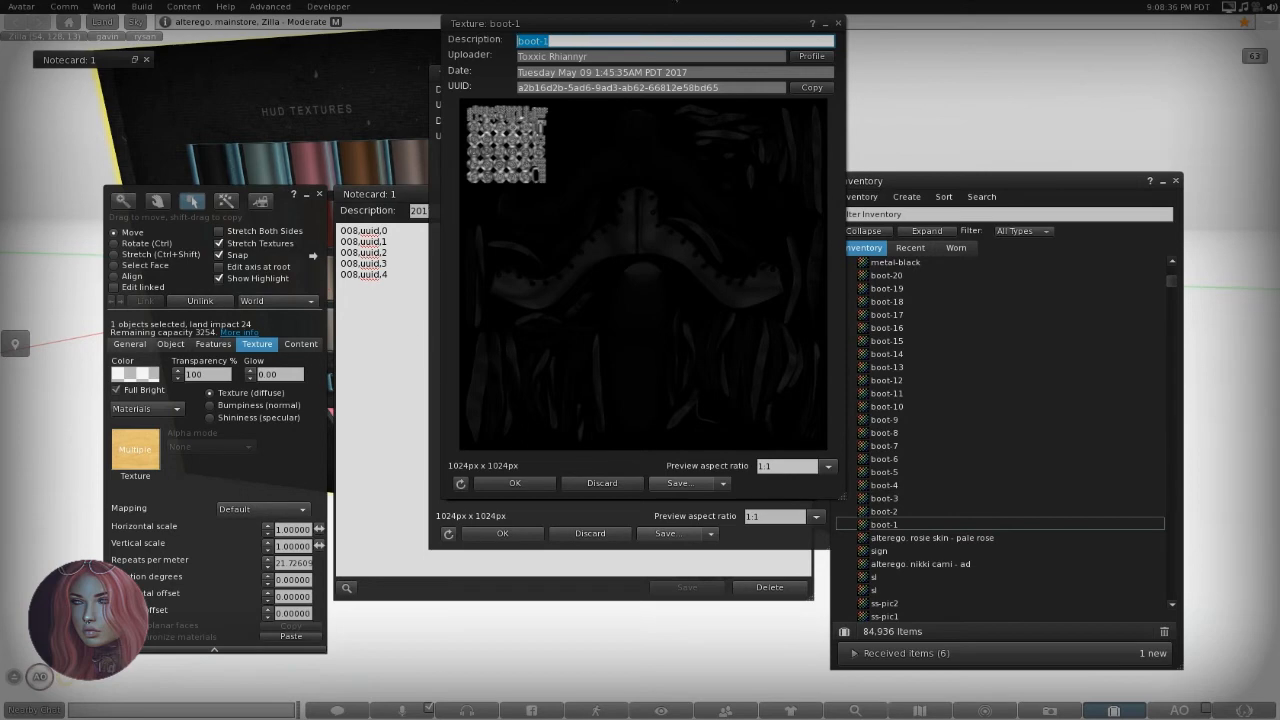
drag(638, 24, 232, 76)
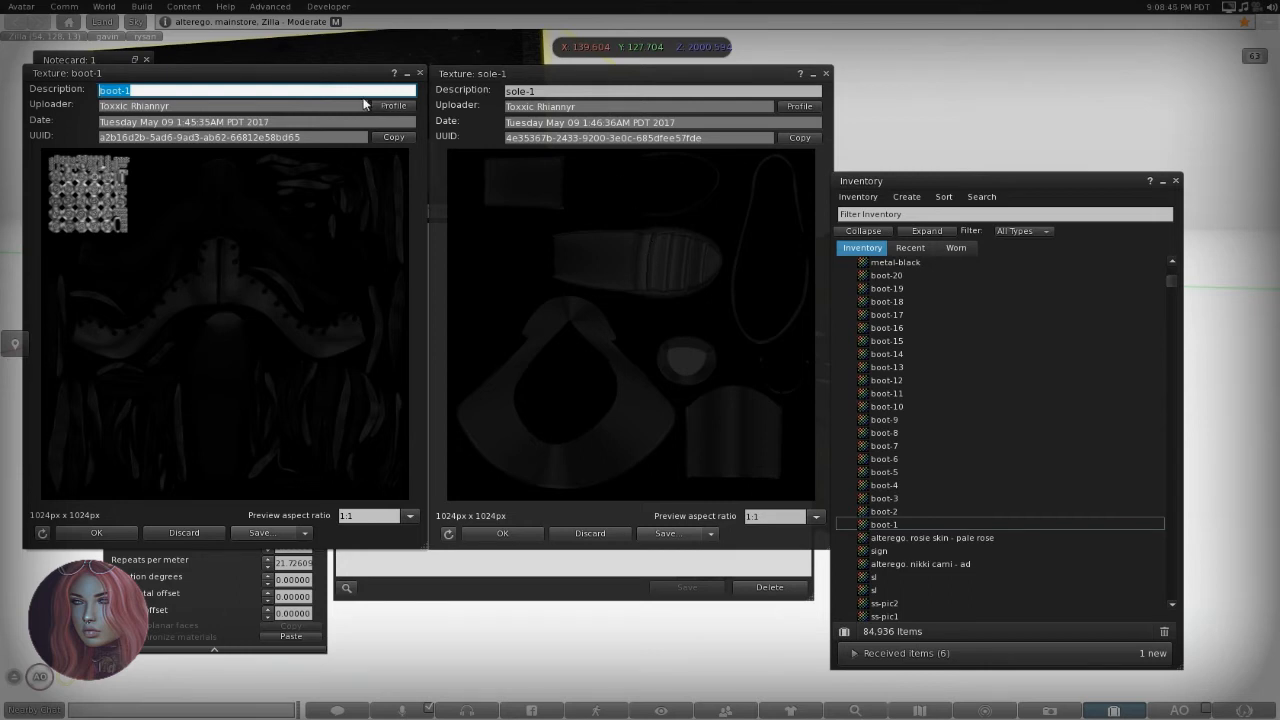
drag(351, 76, 811, 185)
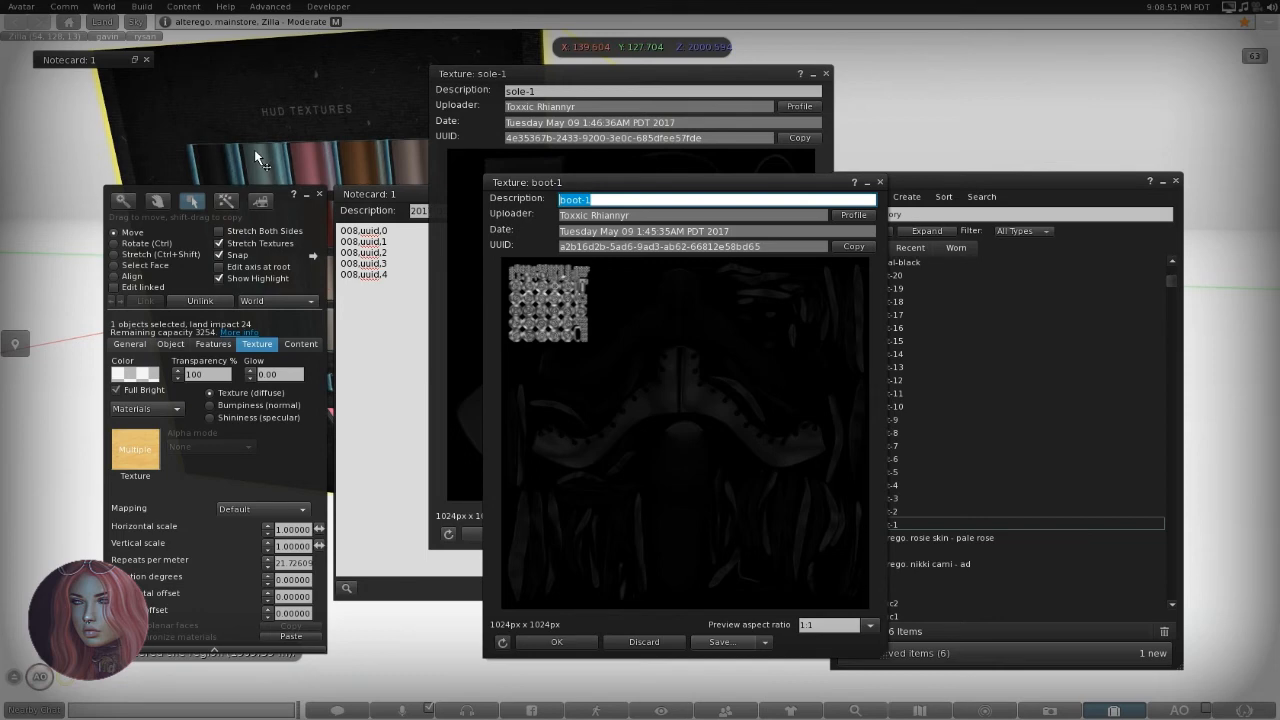
Preview the matching boot-2 and sole-2 textures from the inventory, and close both previews.
click(913, 506)
double_click(913, 506)
scroll(975, 476, up, 3)
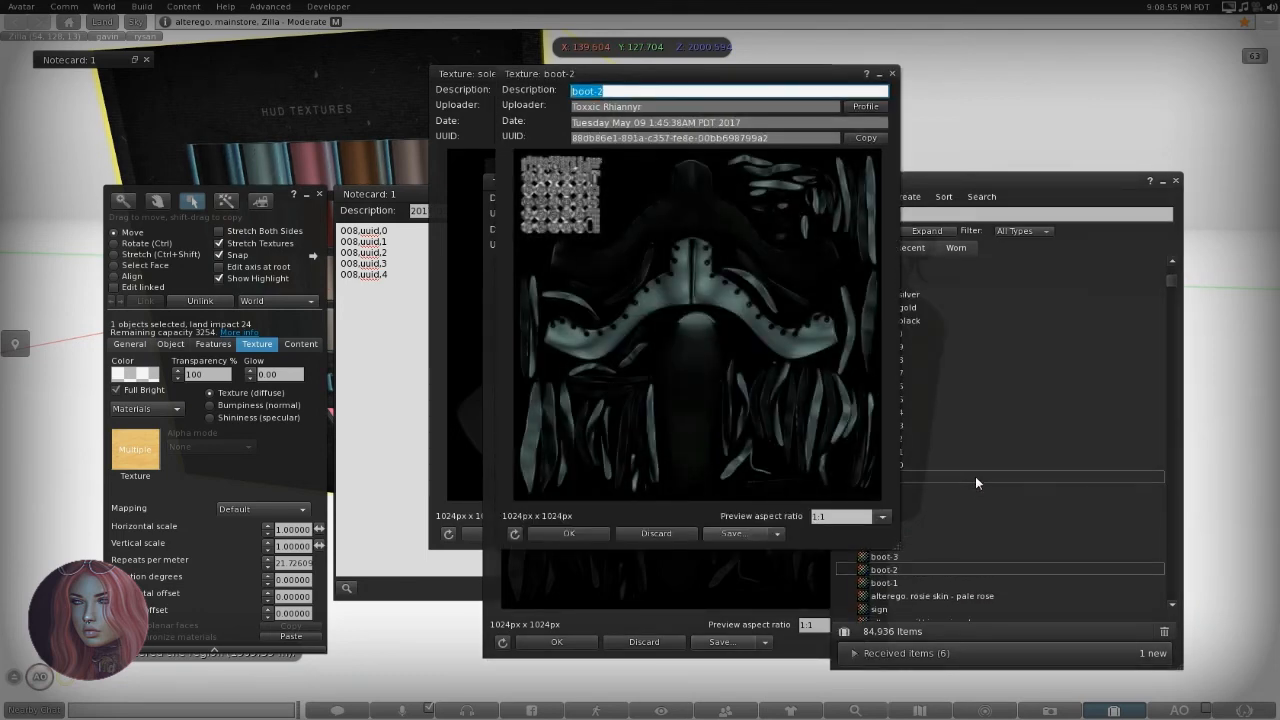
click(944, 400)
click(892, 327)
double_click(892, 327)
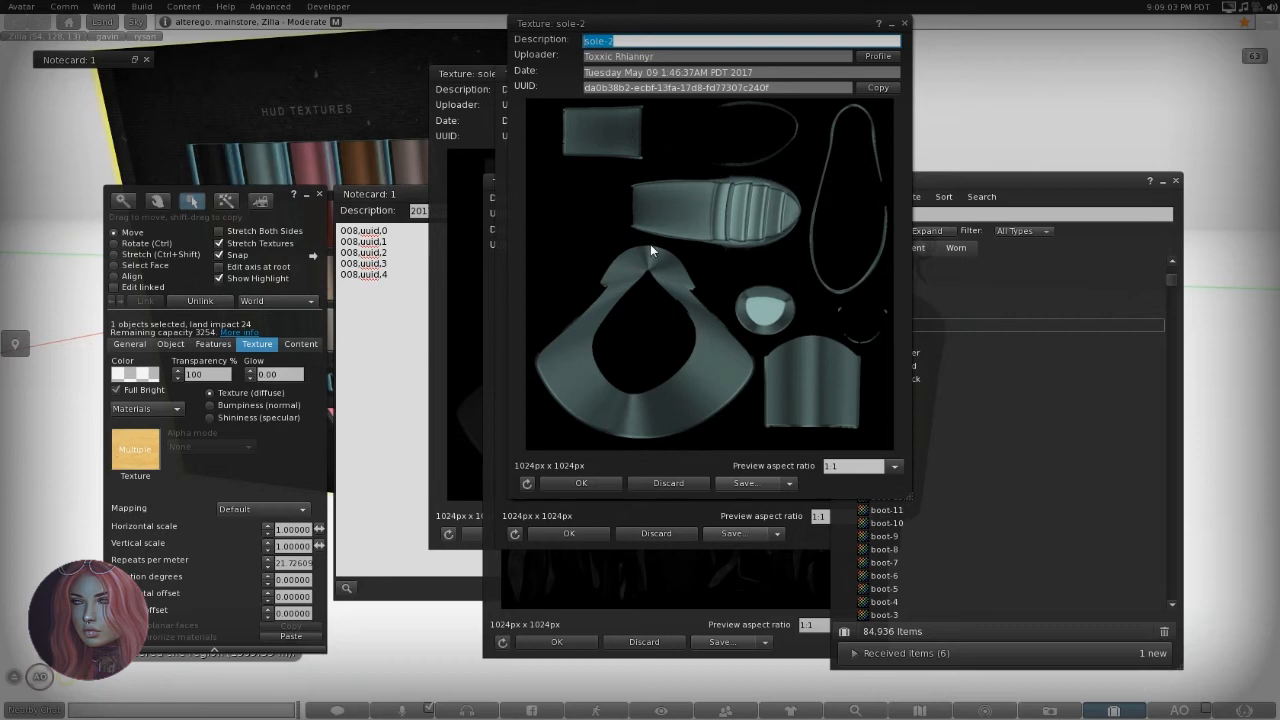
click(590, 483)
click(570, 533)
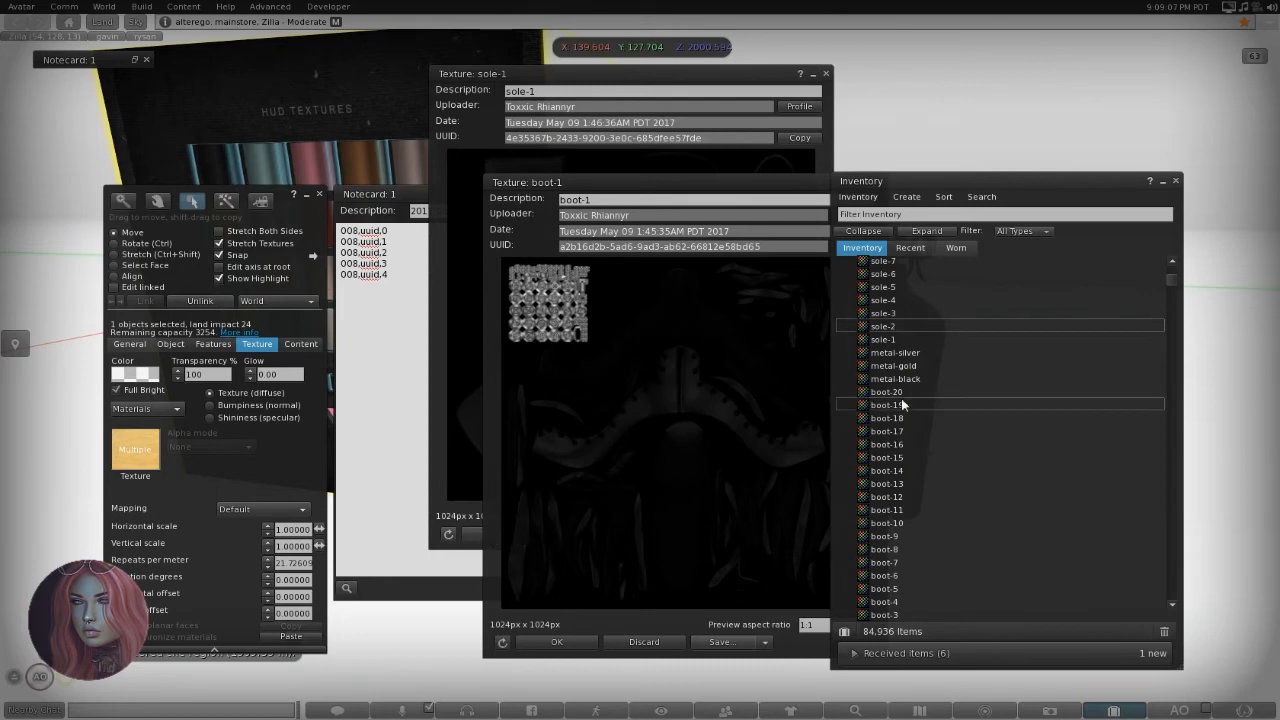
Copy the asset UUID of the sole-2 texture directly from the inventory.
click(929, 333)
right_click(929, 333)
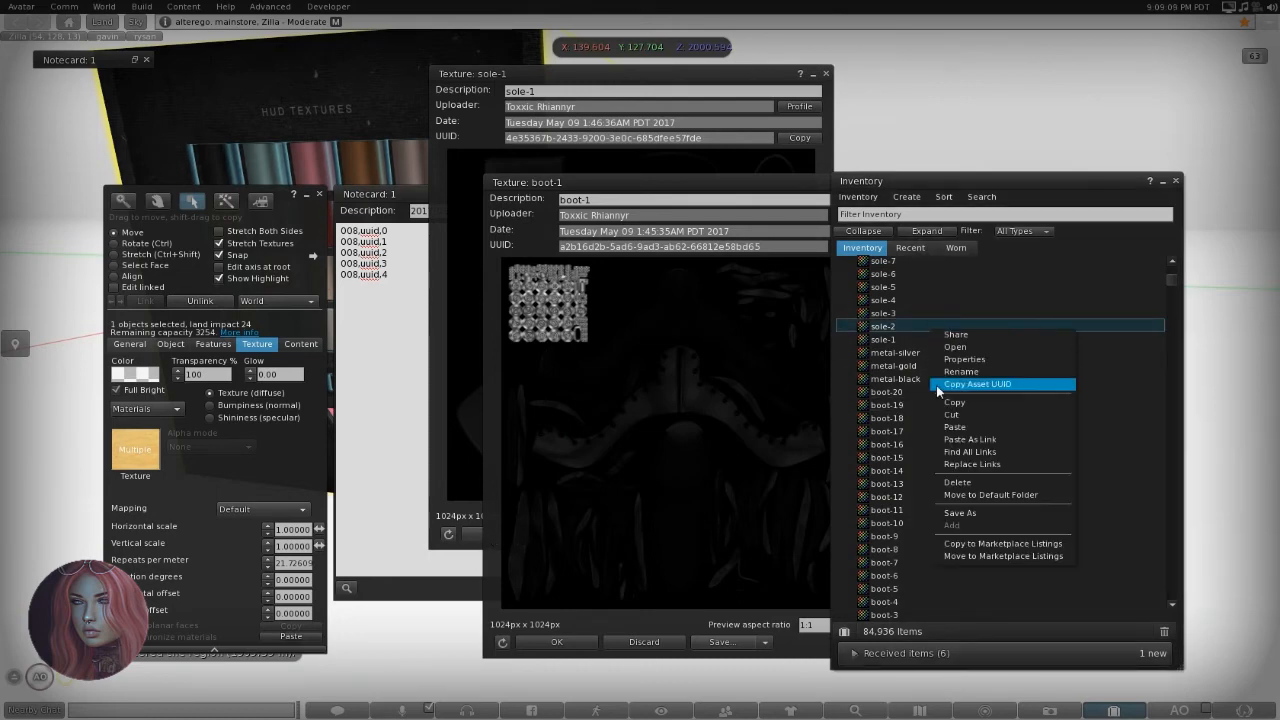
click(936, 385)
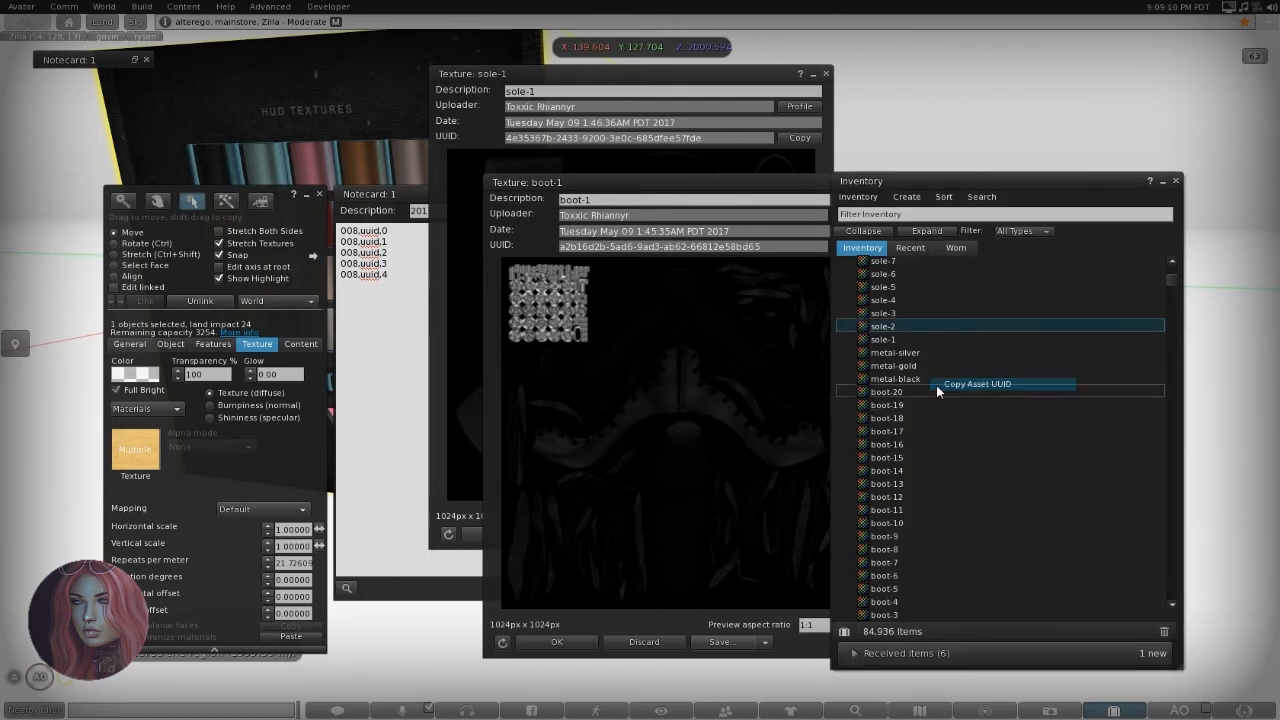
Preview the sole-2 and sole-3 textures from the inventory, and close both previews.
double_click(884, 331)
double_click(900, 312)
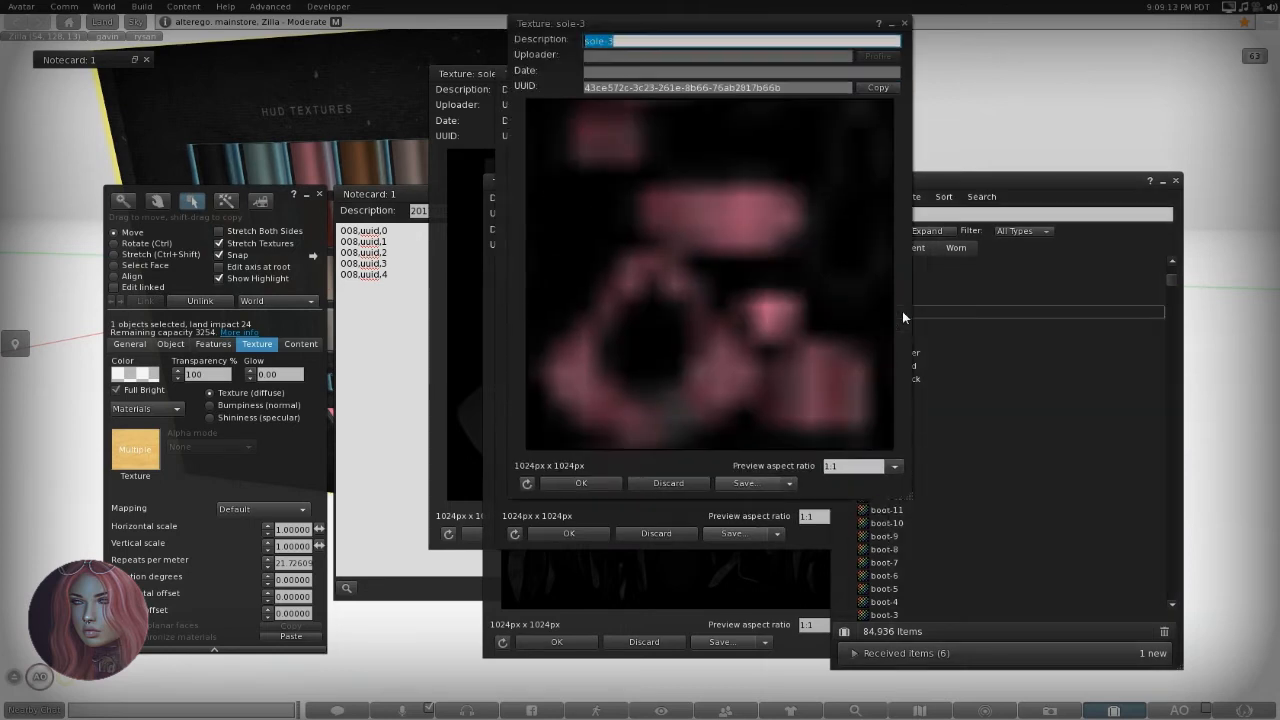
click(556, 482)
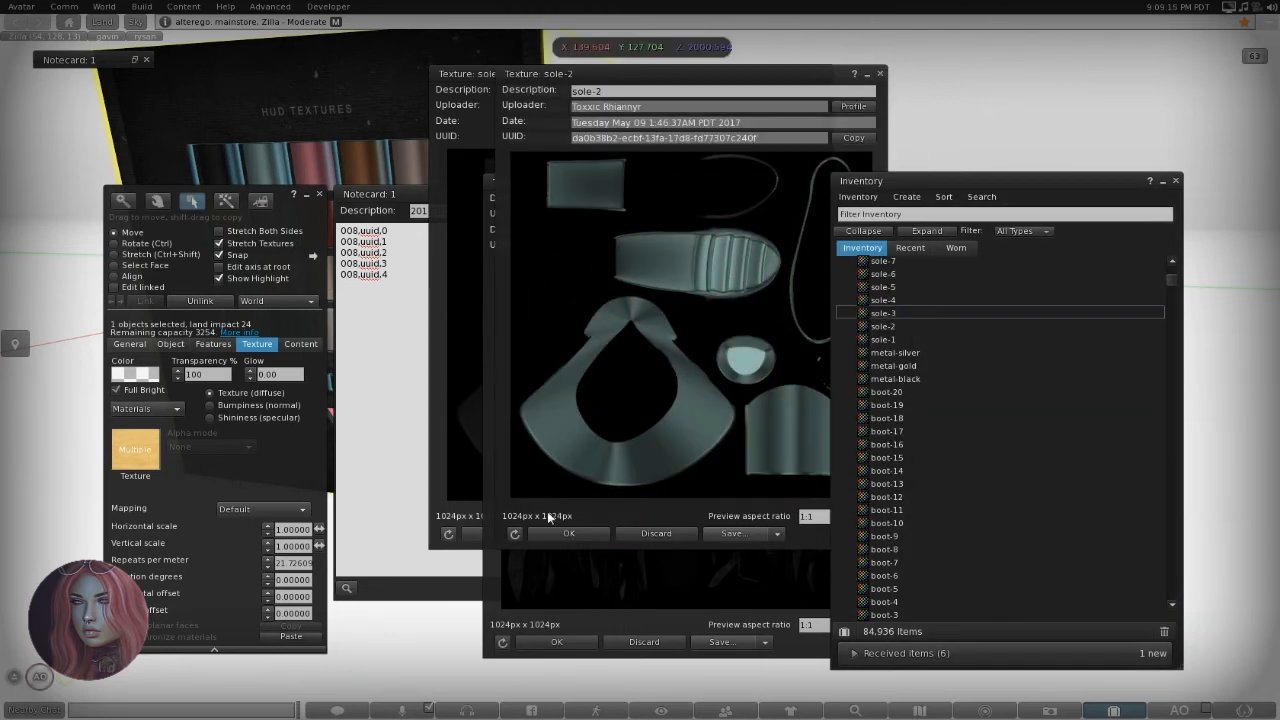
click(545, 535)
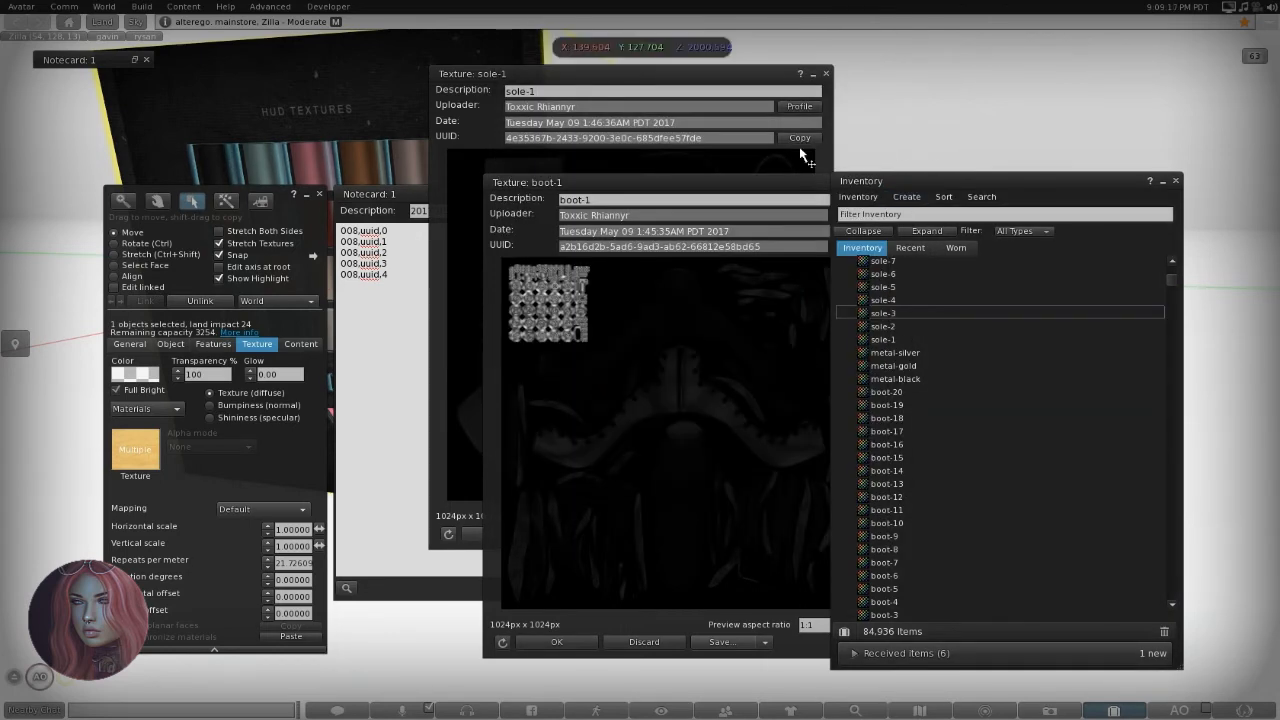
Arrange notecard 1, the sole-1 preview and the boot-1 preview side by side so the notecard lines and both UUIDs are readable.
drag(716, 187, 1033, 200)
drag(733, 80, 1127, 220)
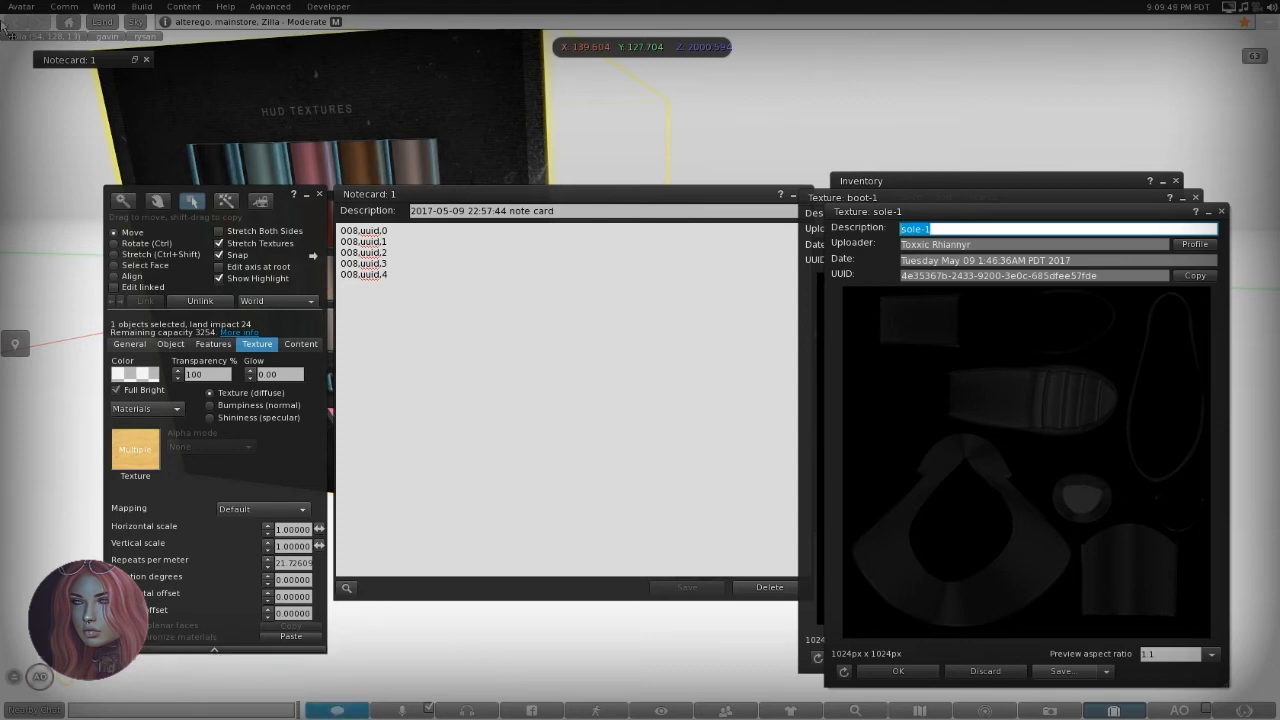
drag(895, 214, 466, 201)
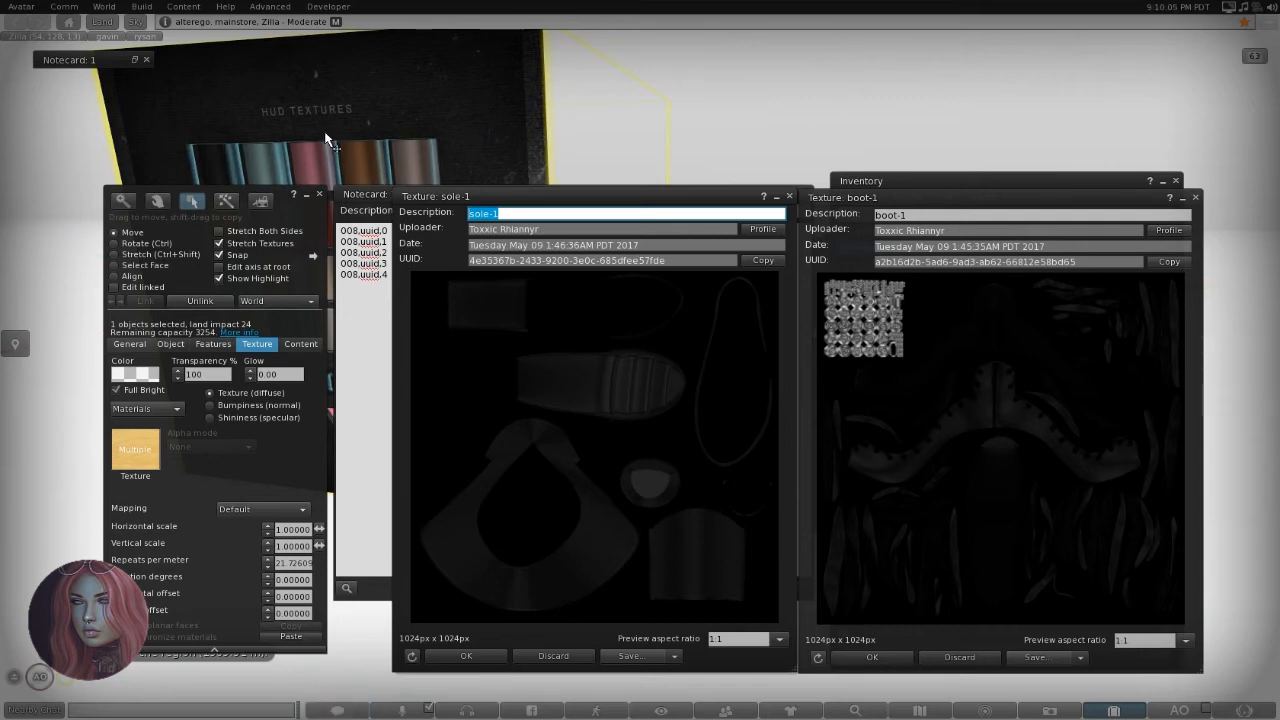
click(246, 99)
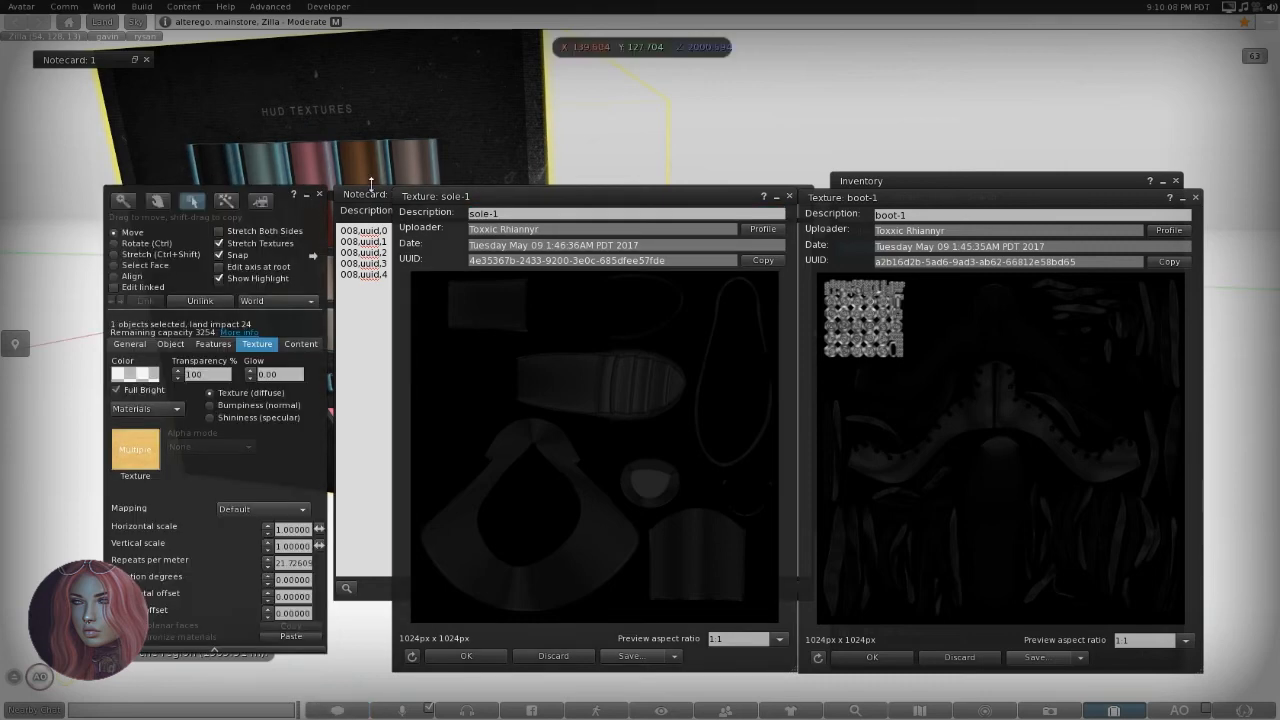
click(747, 293)
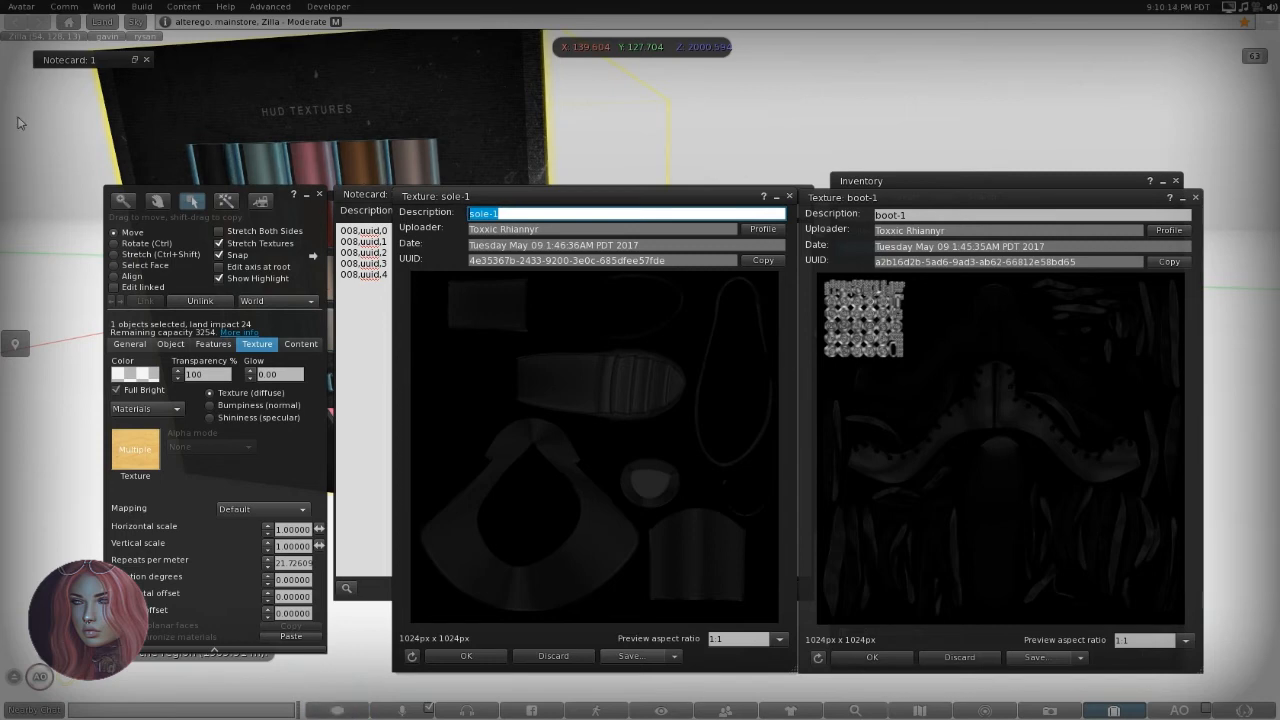
click(366, 196)
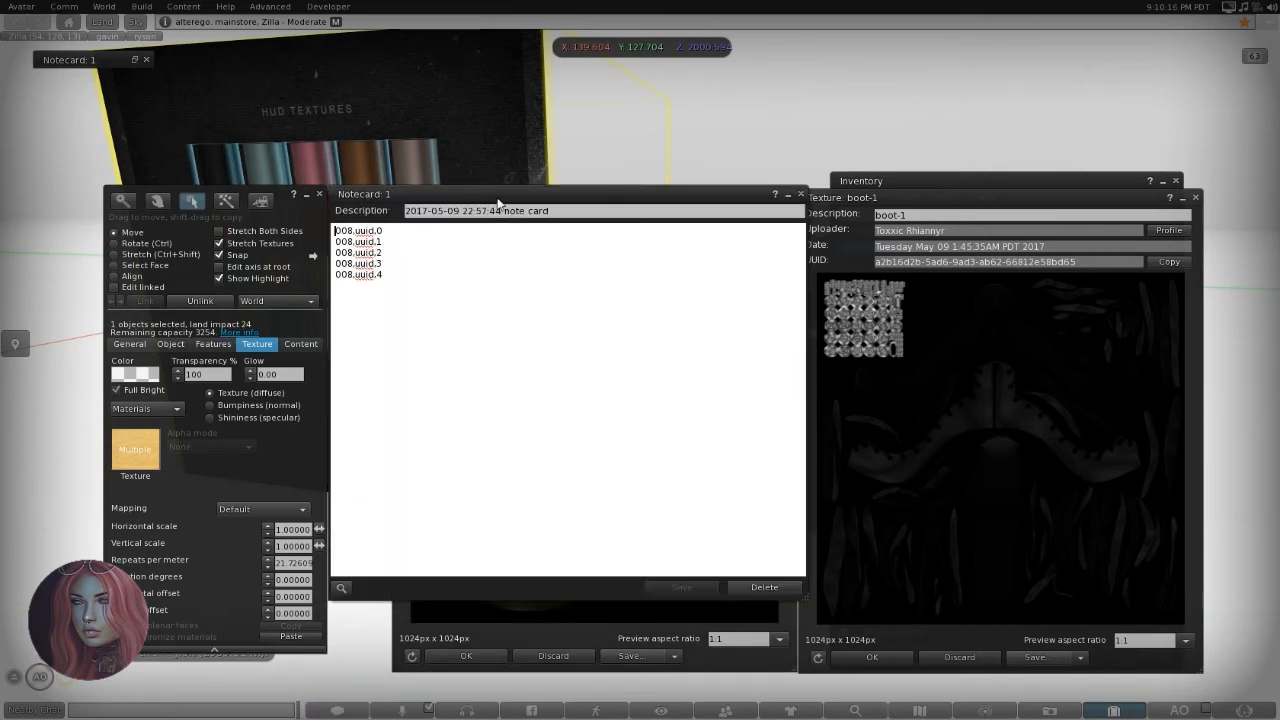
drag(498, 200, 321, 230)
click(669, 328)
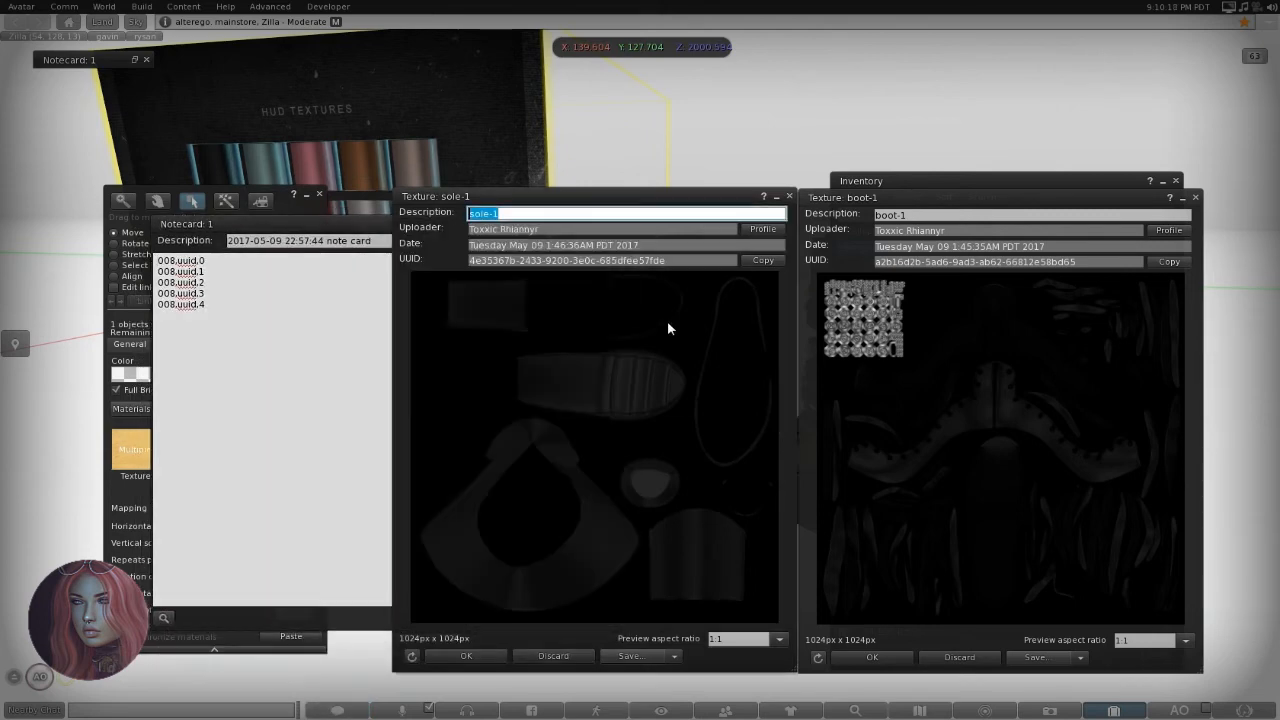
Copy the sole-1 texture's UUID for the notecard's face 0 and face 1 lines, and close the sole-1 preview.
click(206, 261)
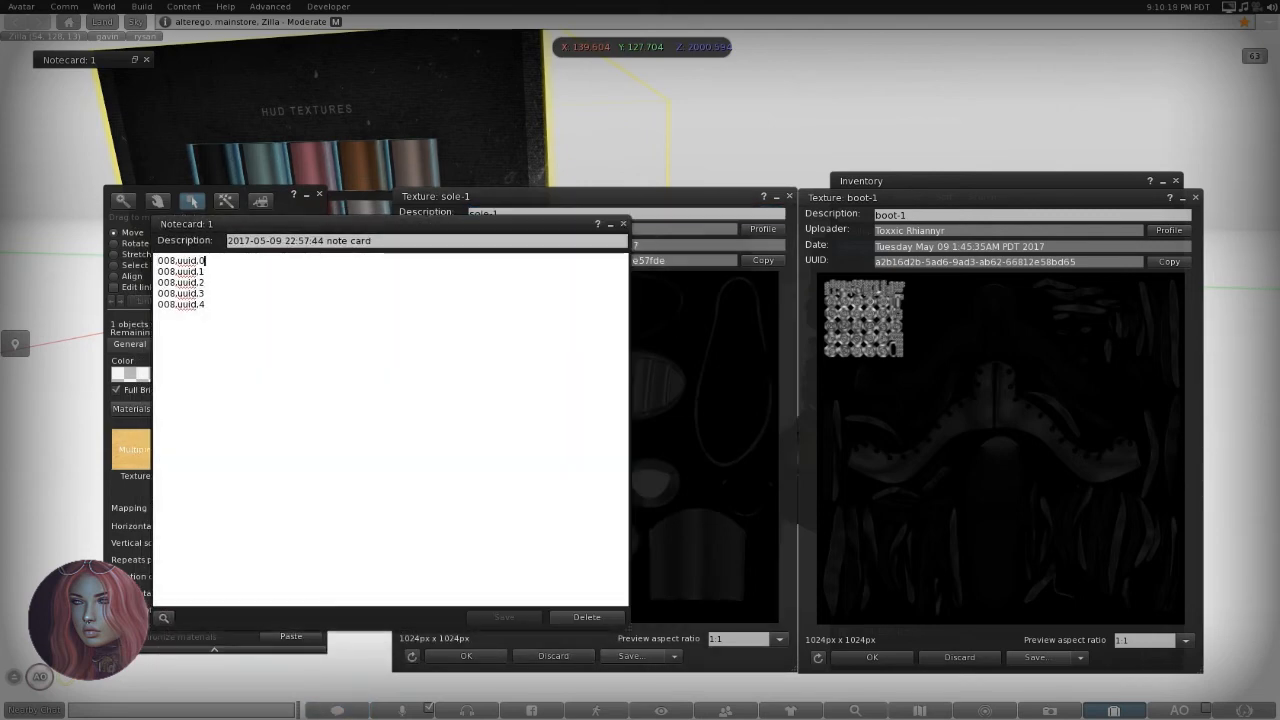
drag(206, 272, 158, 261)
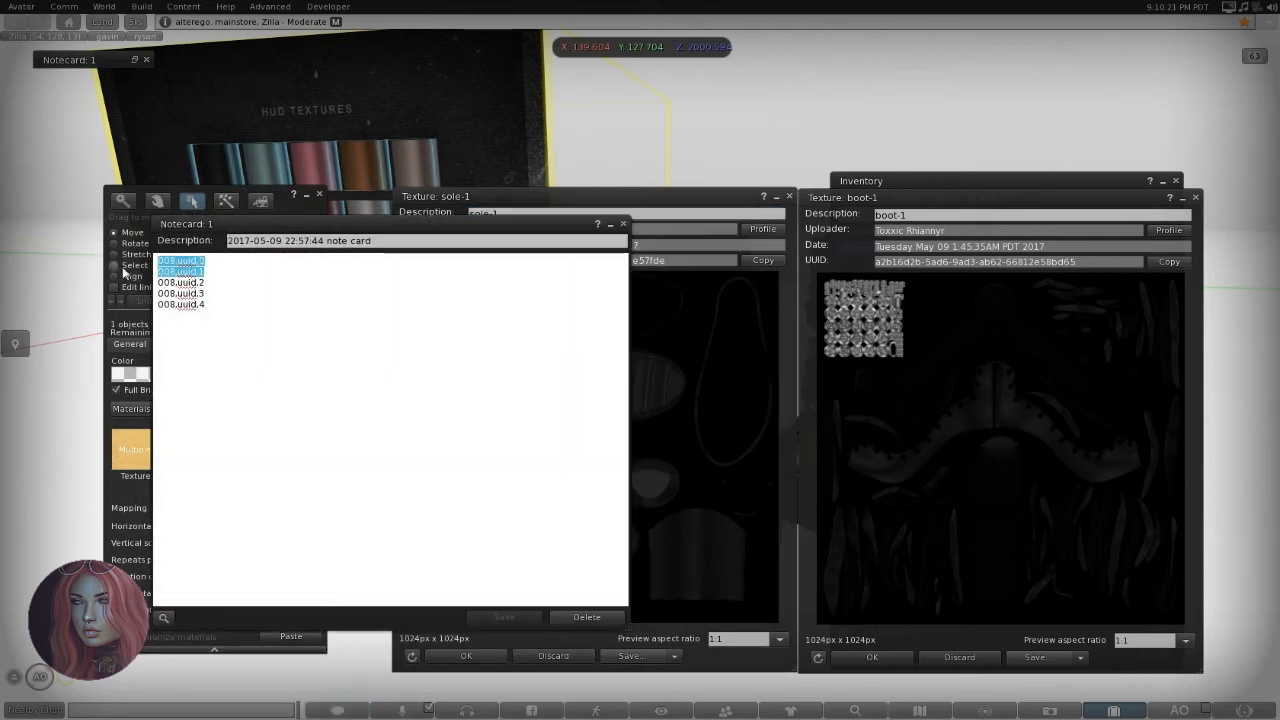
click(700, 291)
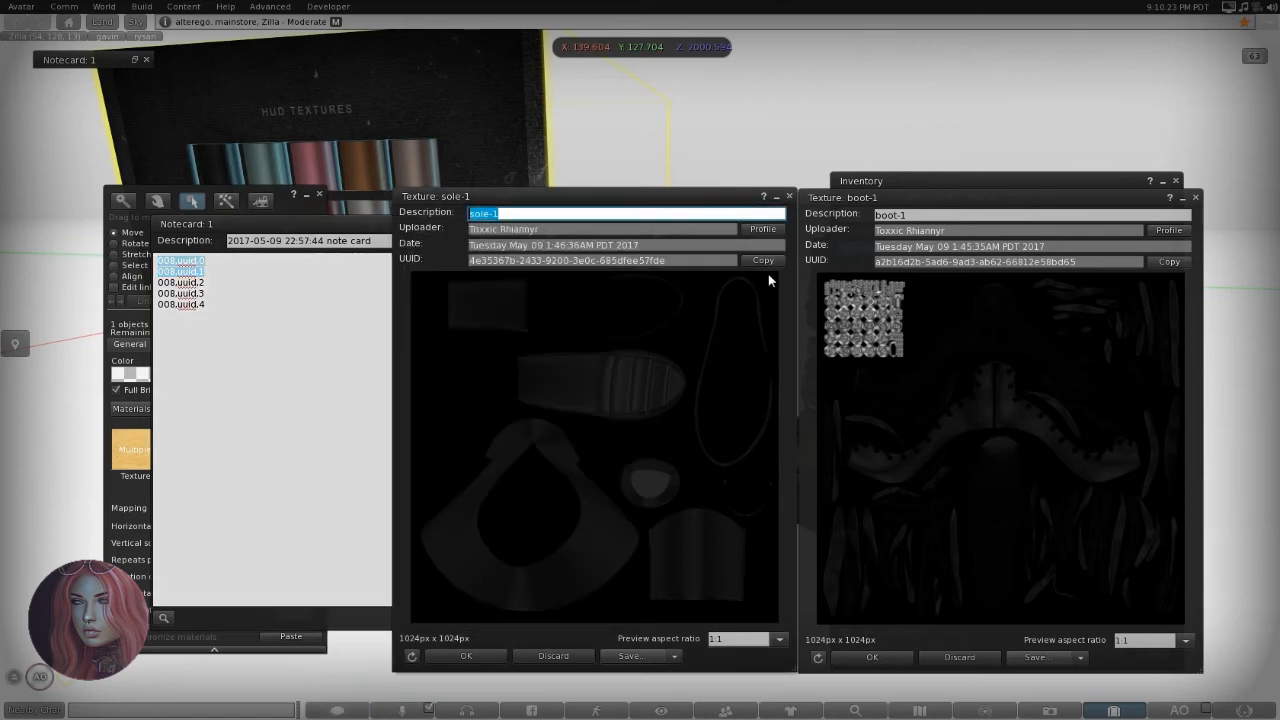
click(789, 196)
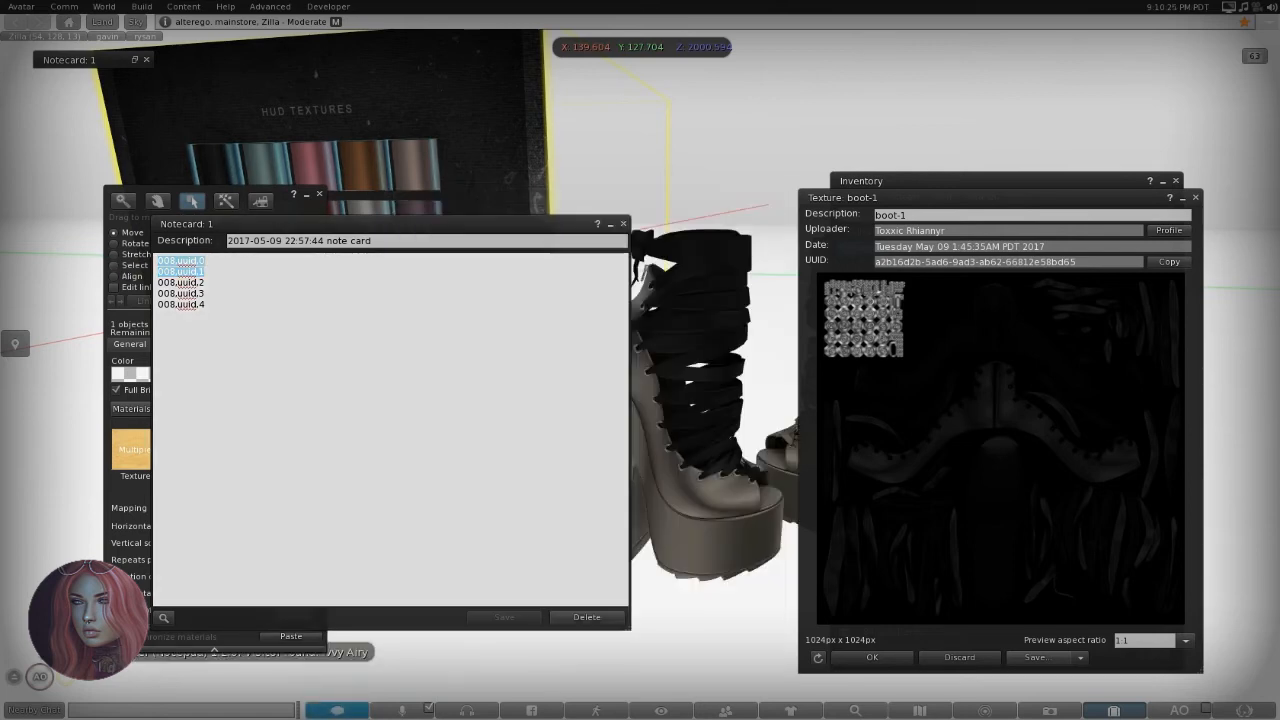
Replace the uuid placeholder on the face 0 and face 1 lines of the notecard with the sole-1 texture's UUID.
click(206, 261)
click(197, 261)
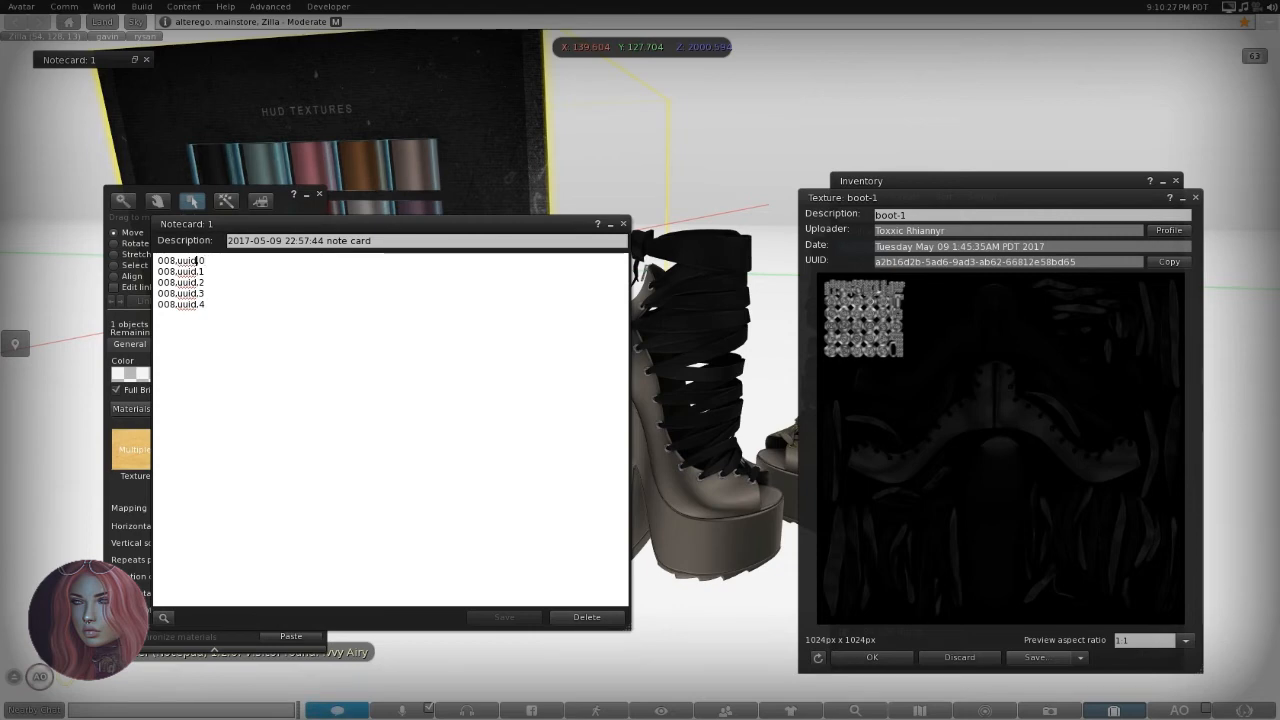
key(ctrl+v)
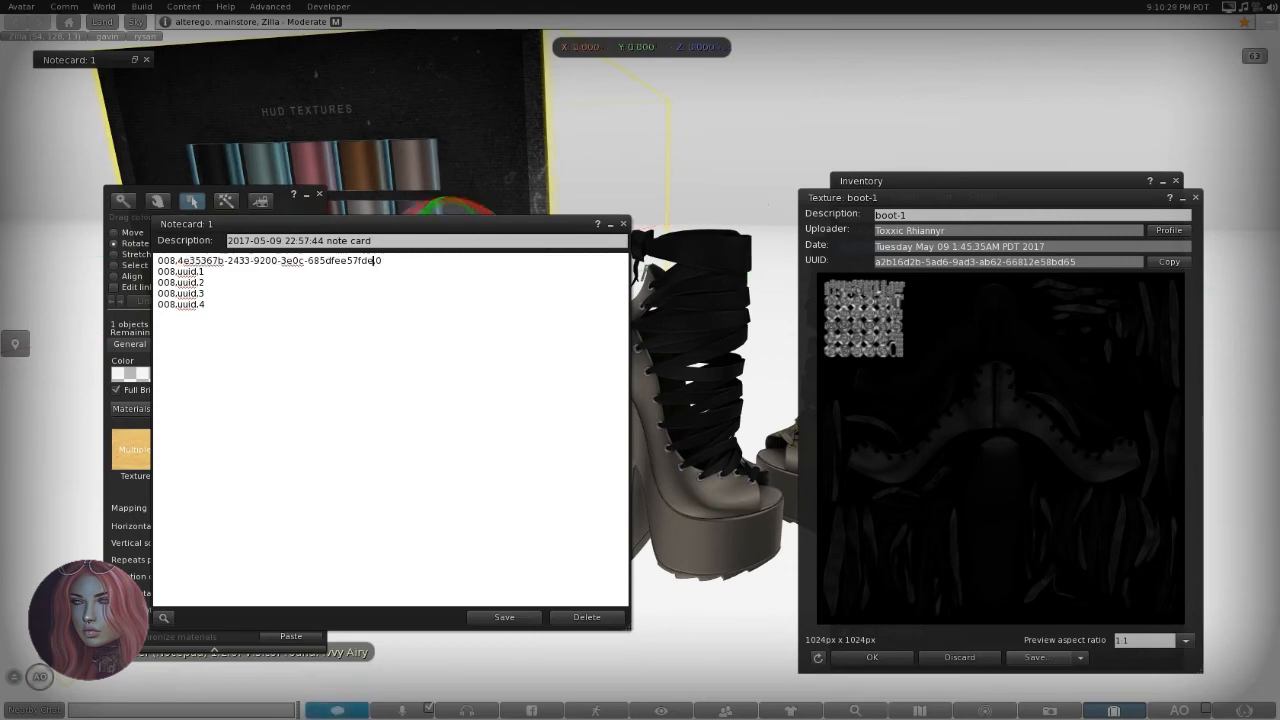
double_click(188, 271)
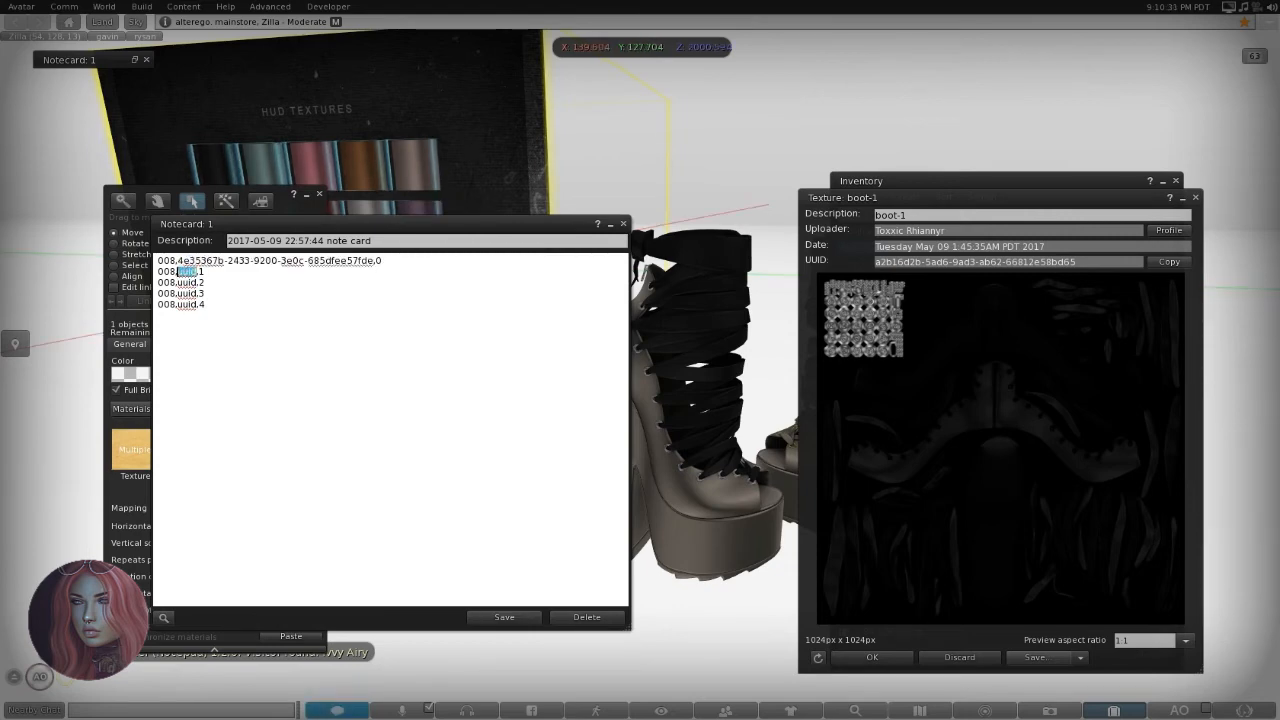
key(ctrl+v)
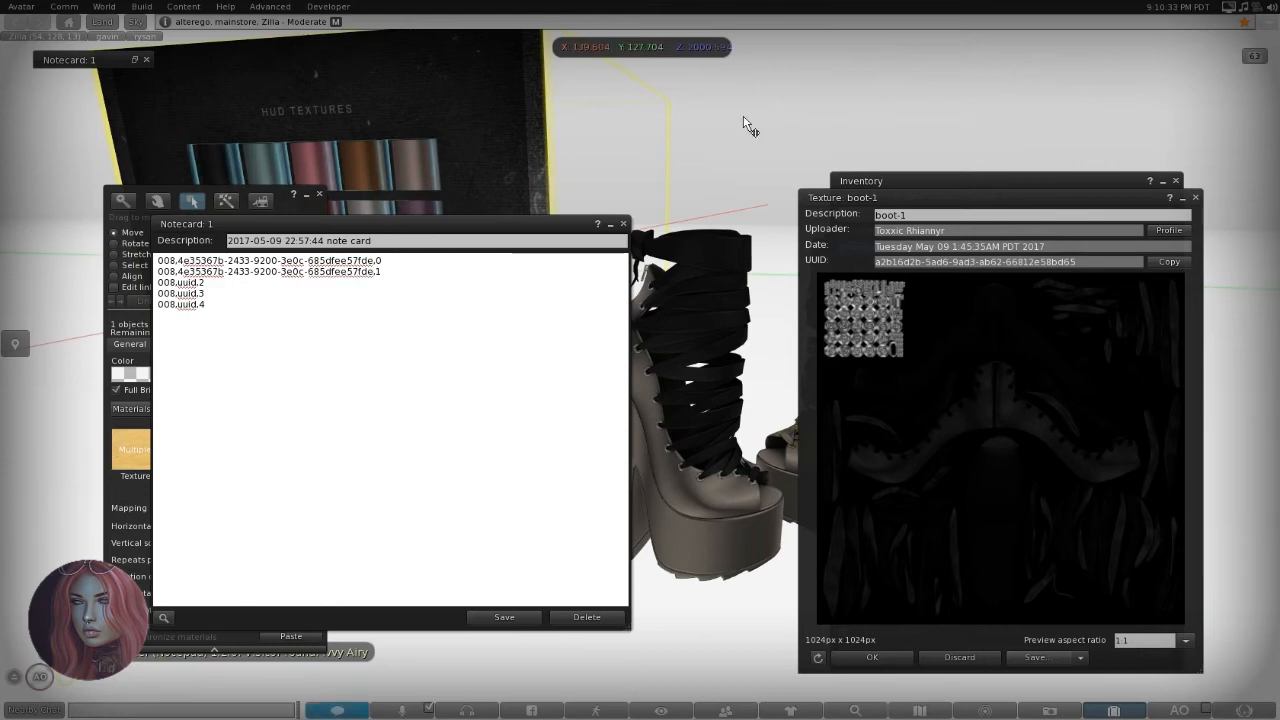
Copy the boot-1 texture's UUID and use it to replace the uuid placeholder on notecard 1's face 2, 3 and 4 lines.
click(1034, 310)
click(1169, 262)
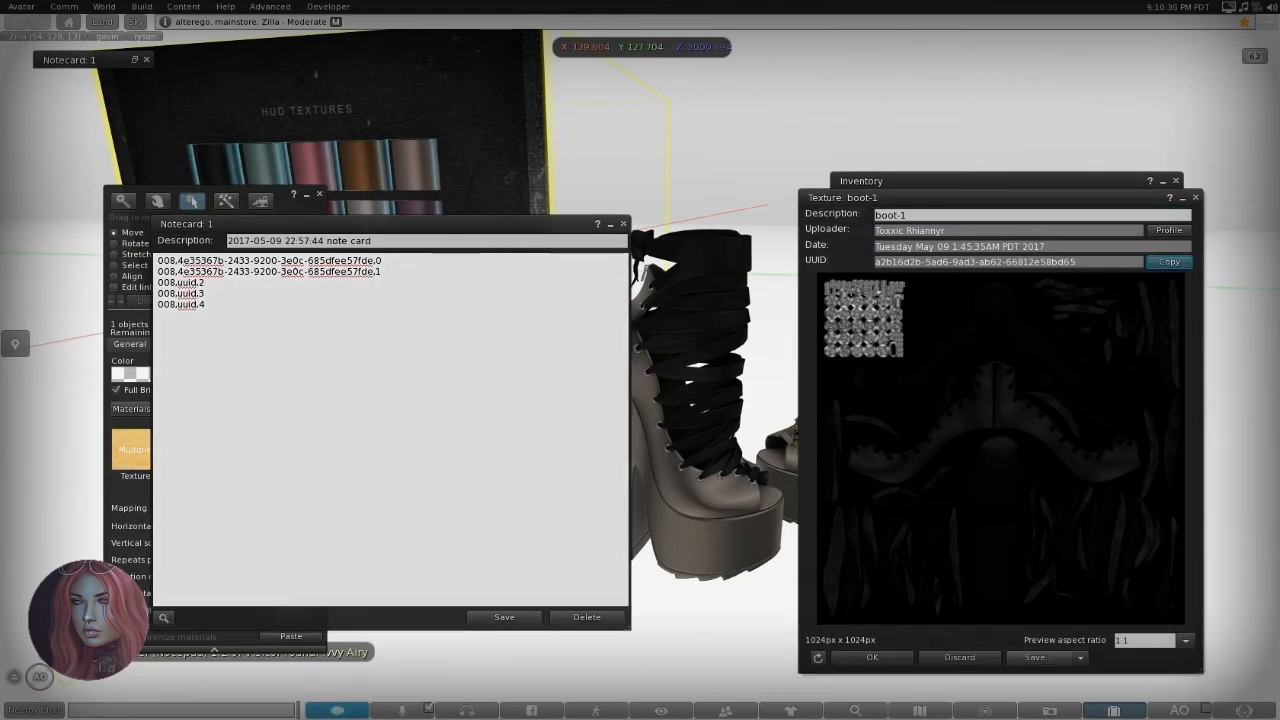
click(204, 282)
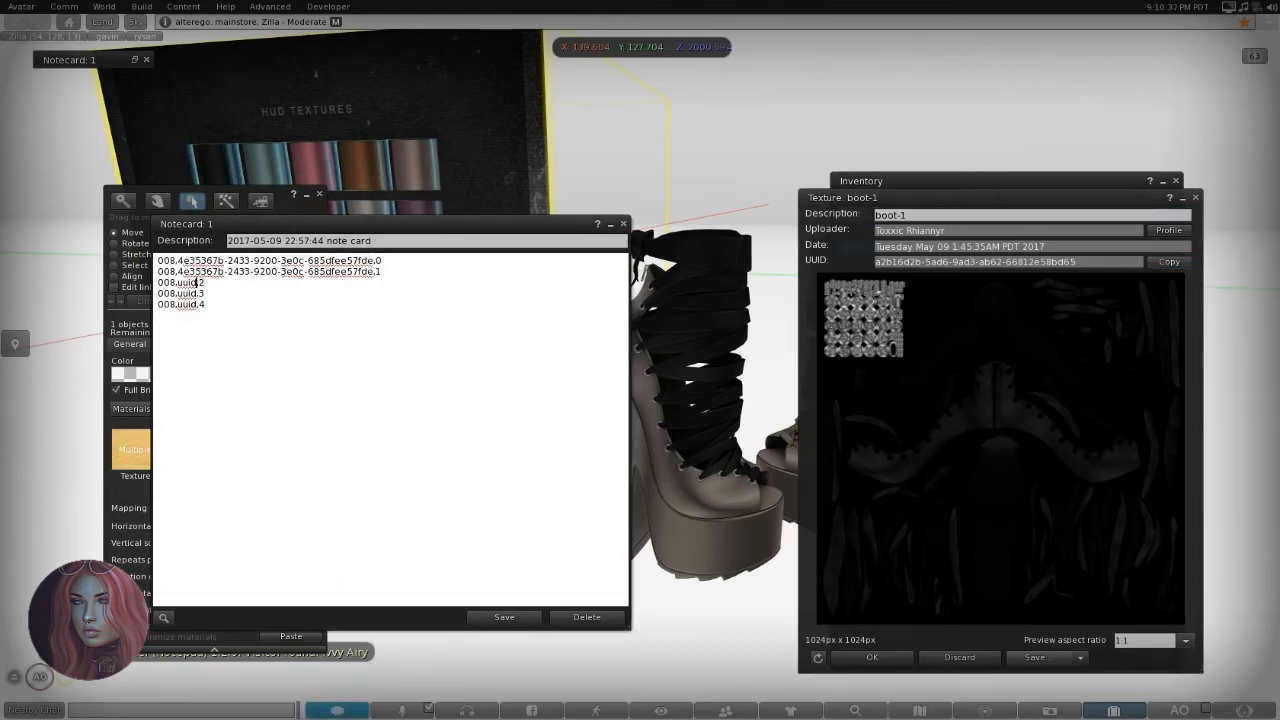
double_click(190, 282)
key(ctrl+v)
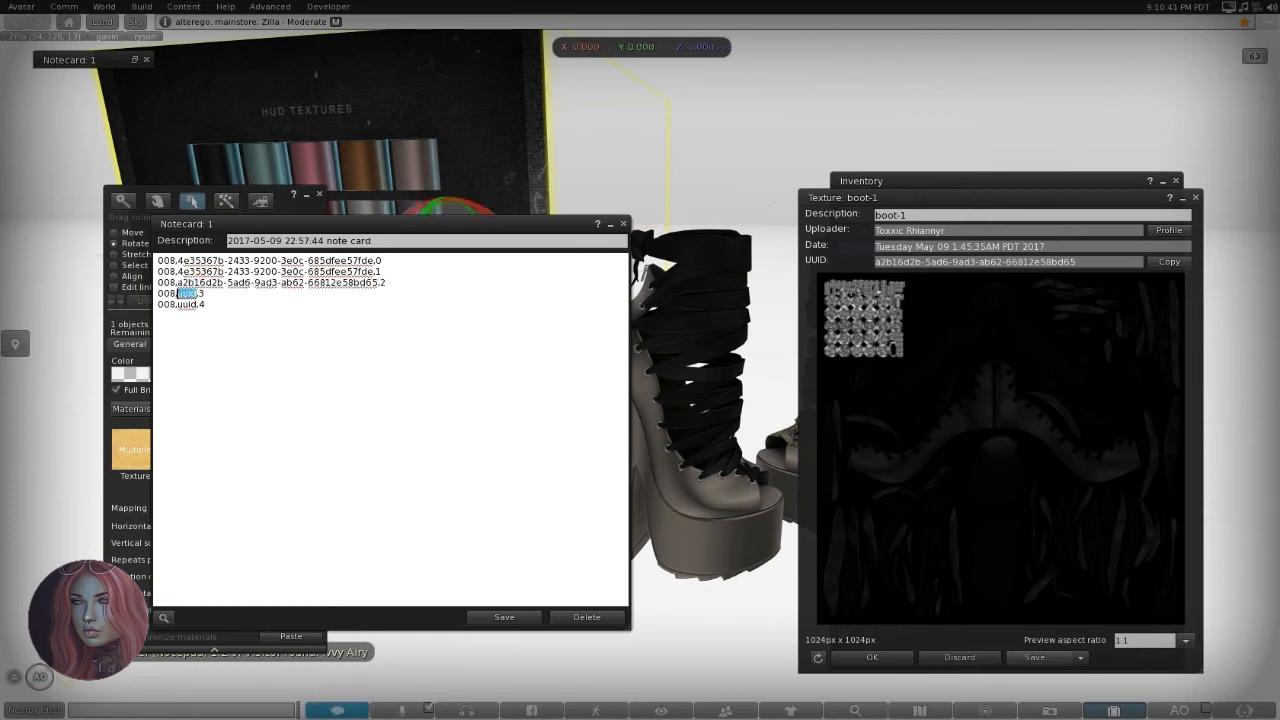
key(ctrl+v)
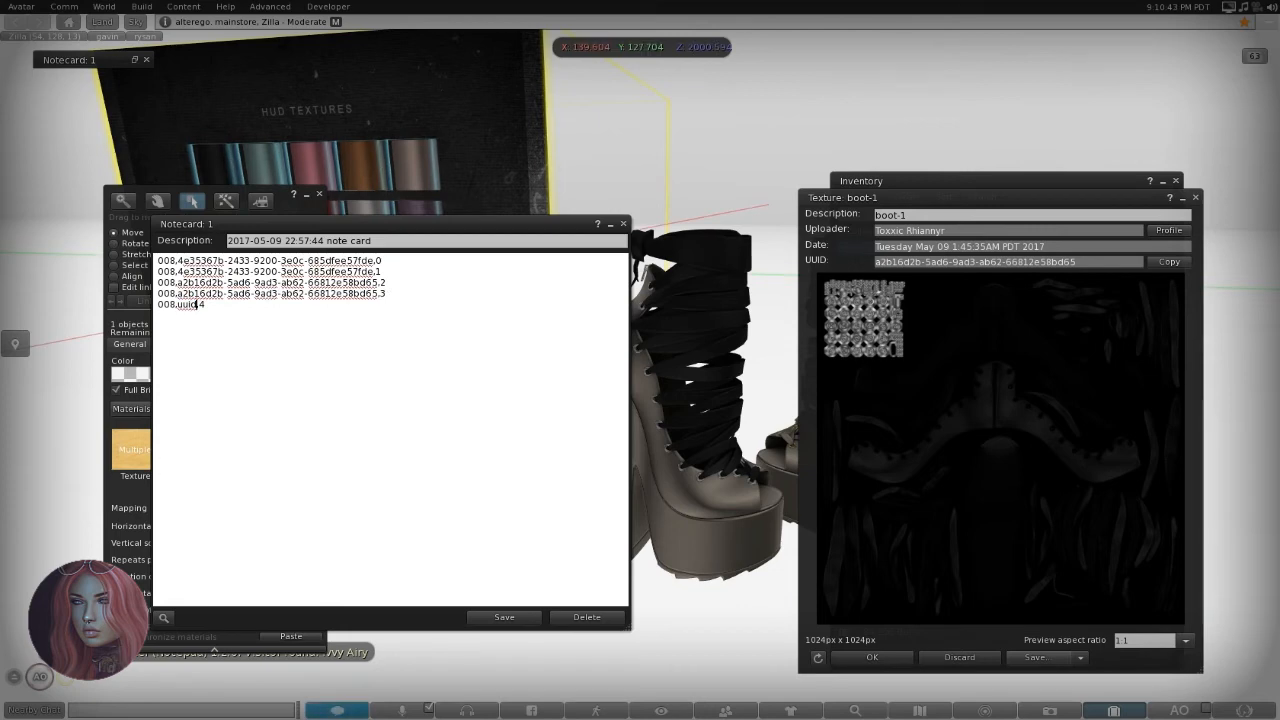
drag(198, 304, 177, 304)
key(ctrl+v)
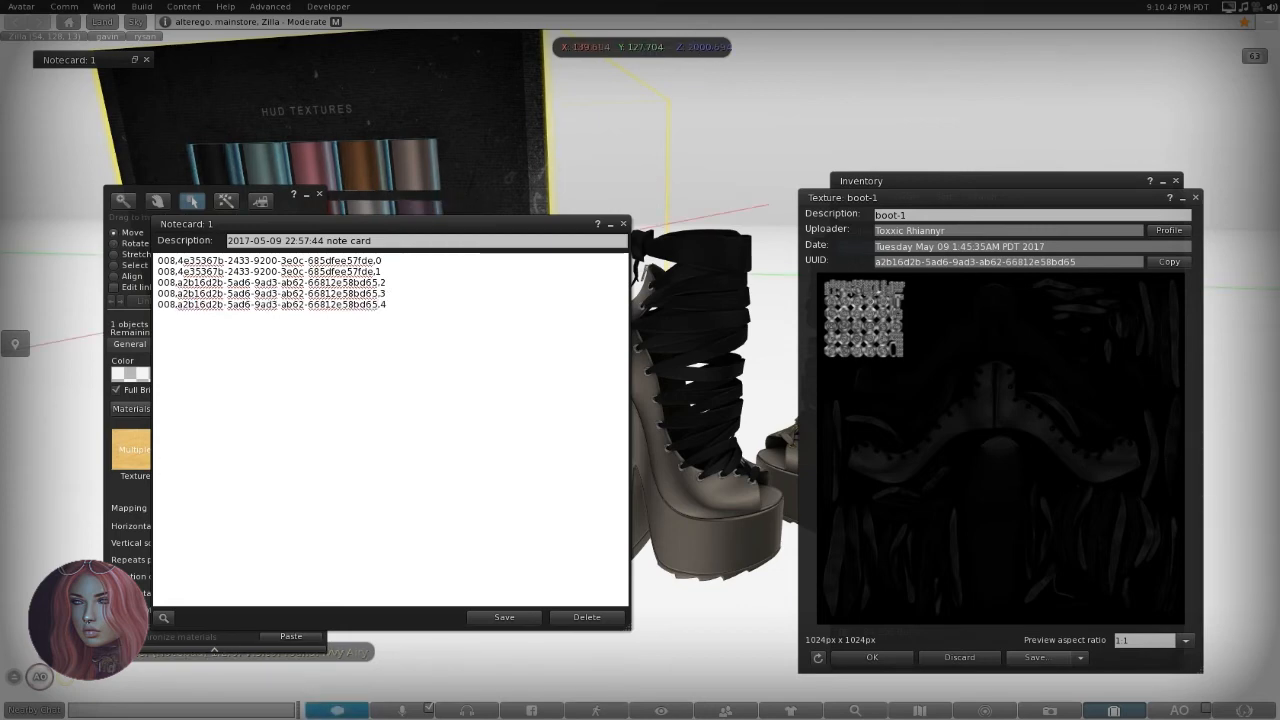
Save notecard 1, and close it together with the object editor and the boot-1 preview.
key(ctrl+s)
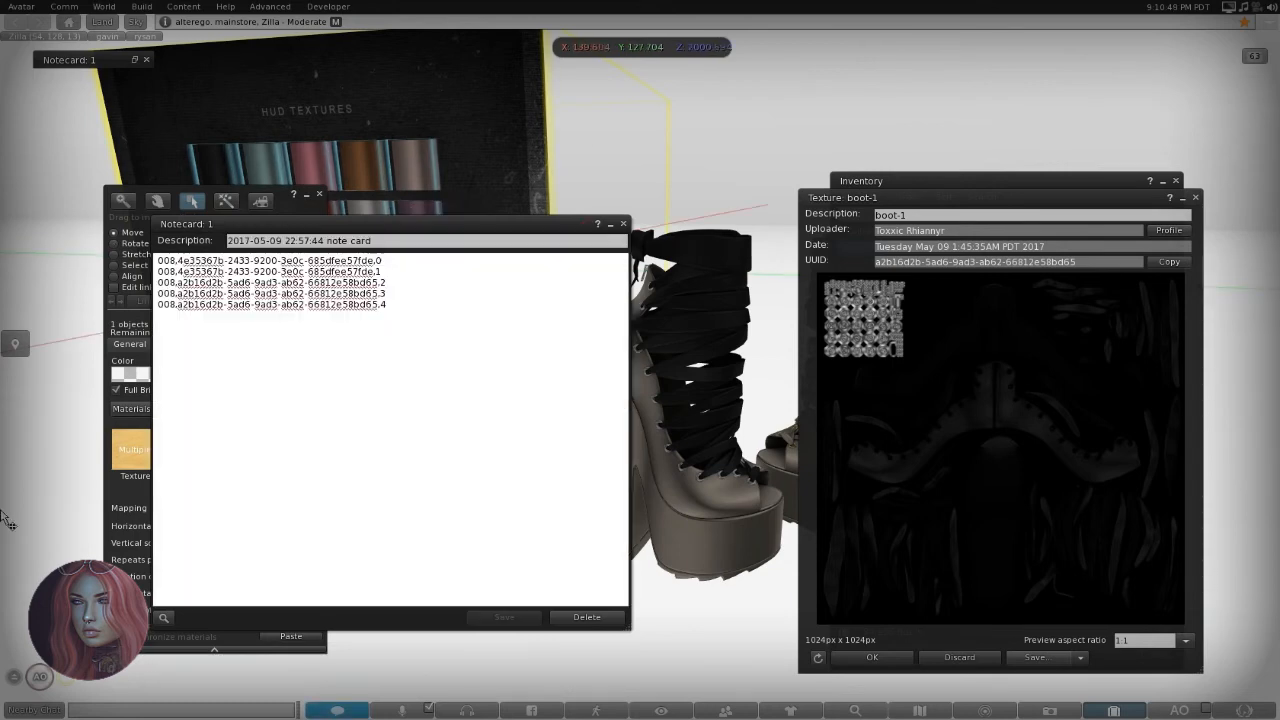
click(623, 225)
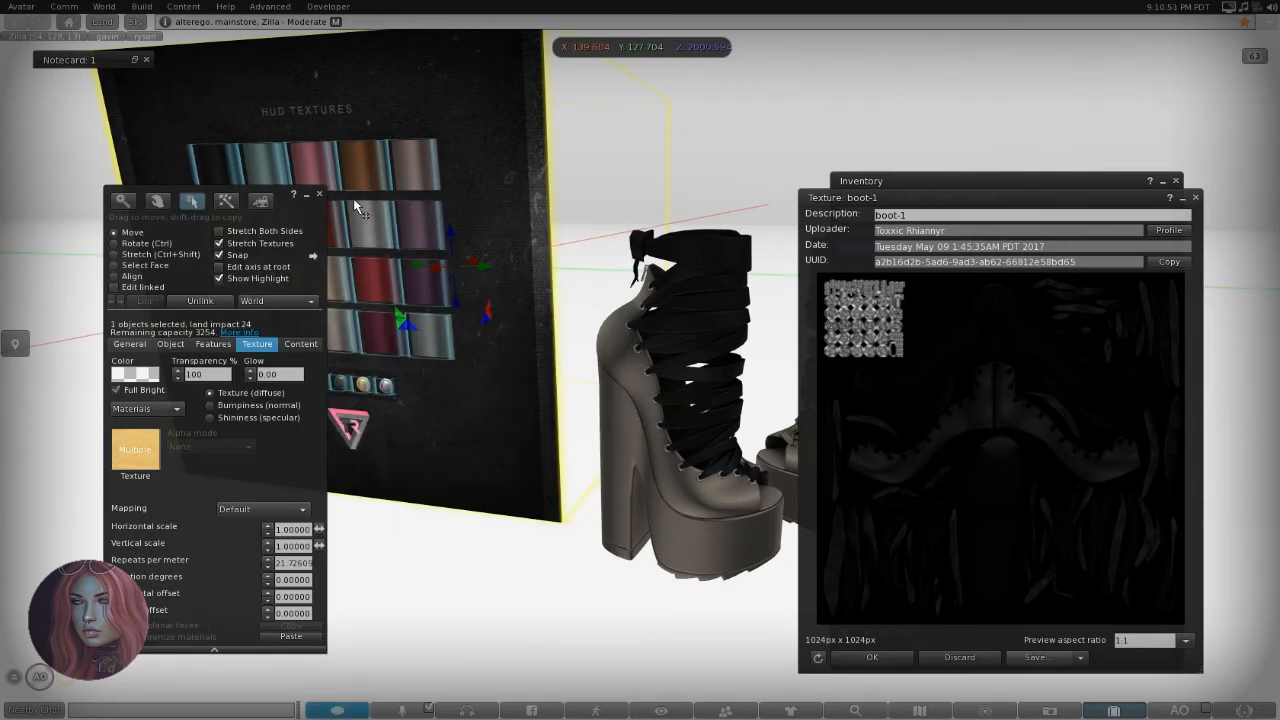
click(321, 192)
click(1193, 198)
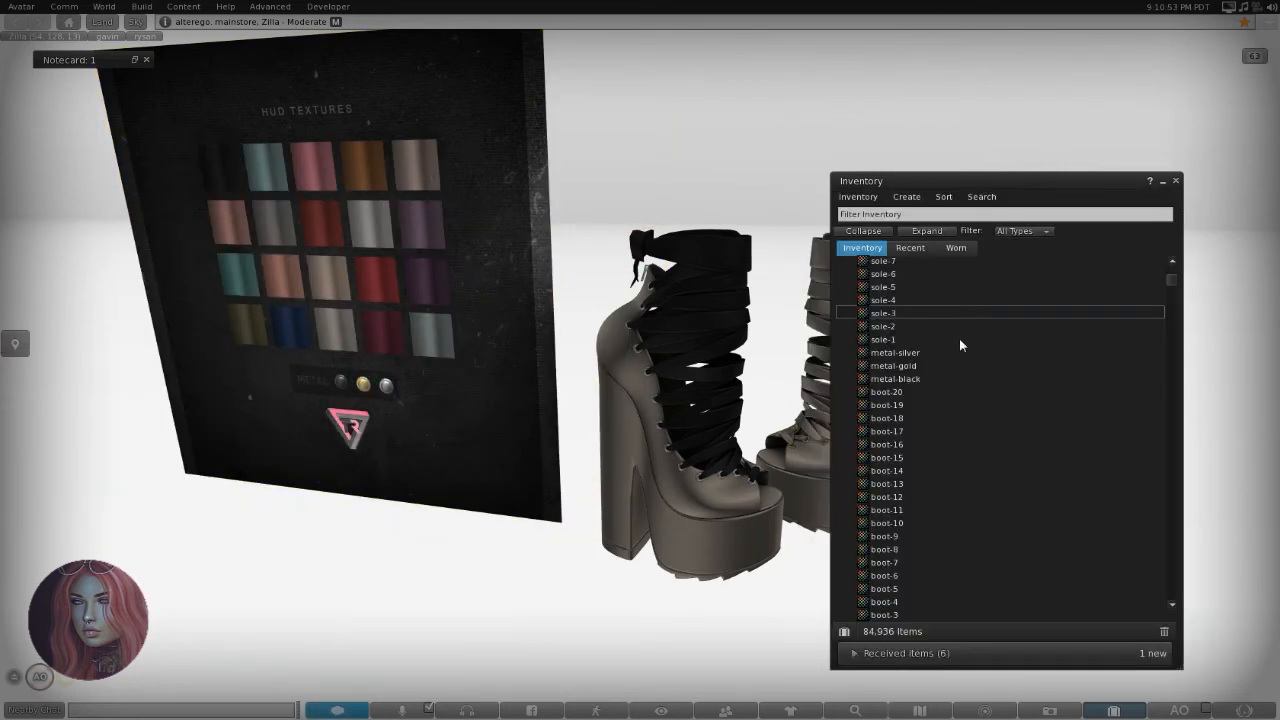
Check the filled-in notecard 1 from the inventory and add it to the contents of the HUD object.
scroll(900, 381, up, 10)
scroll(891, 370, up, 5)
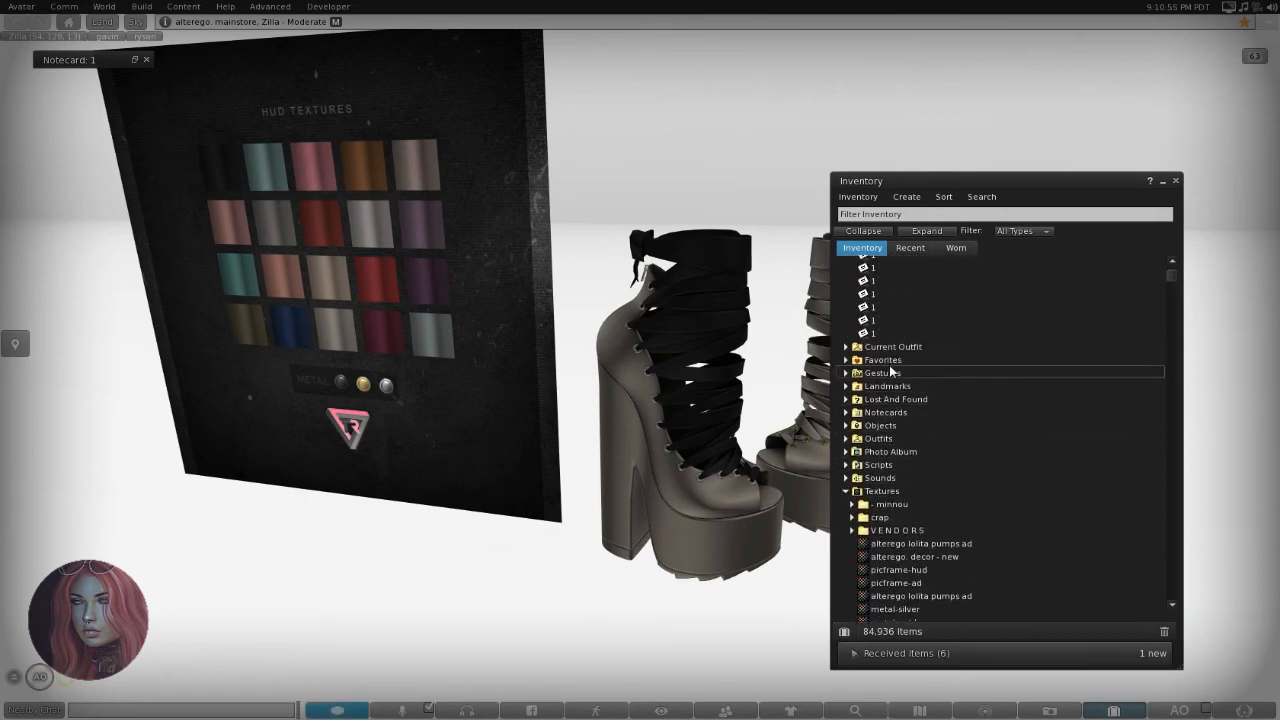
right_click(540, 286)
click(543, 311)
scroll(986, 415, up, 10)
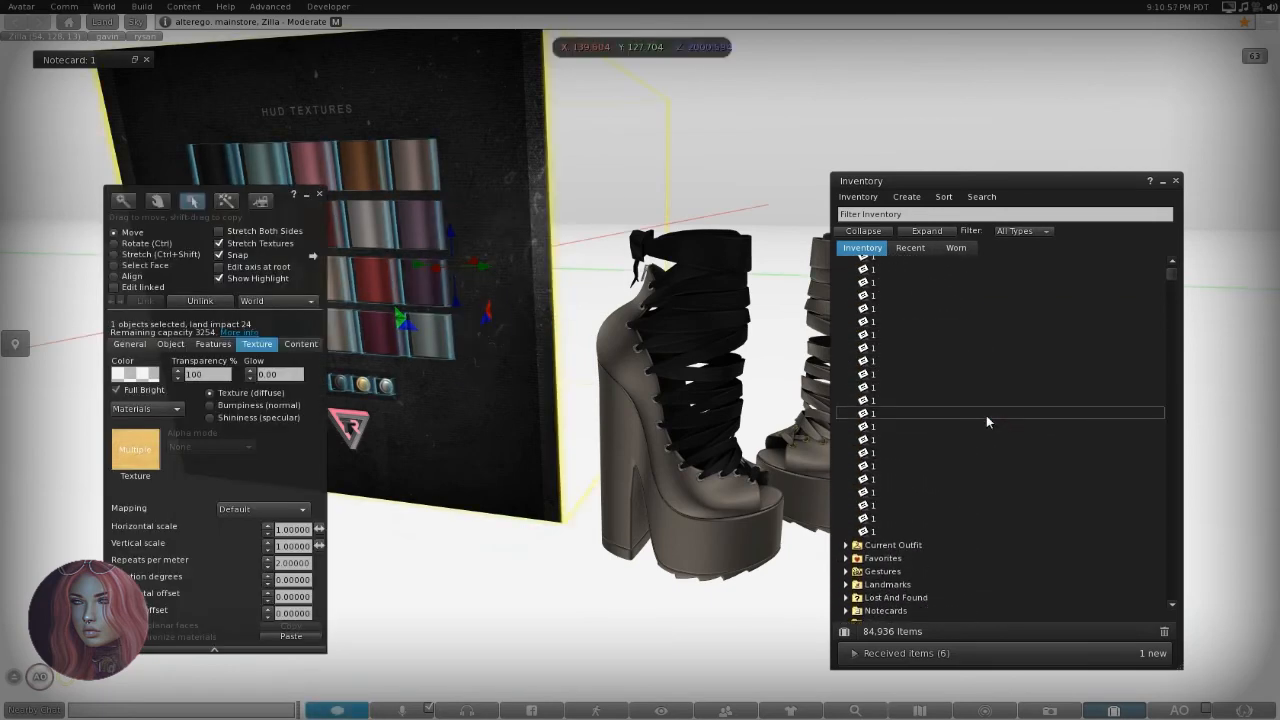
double_click(929, 372)
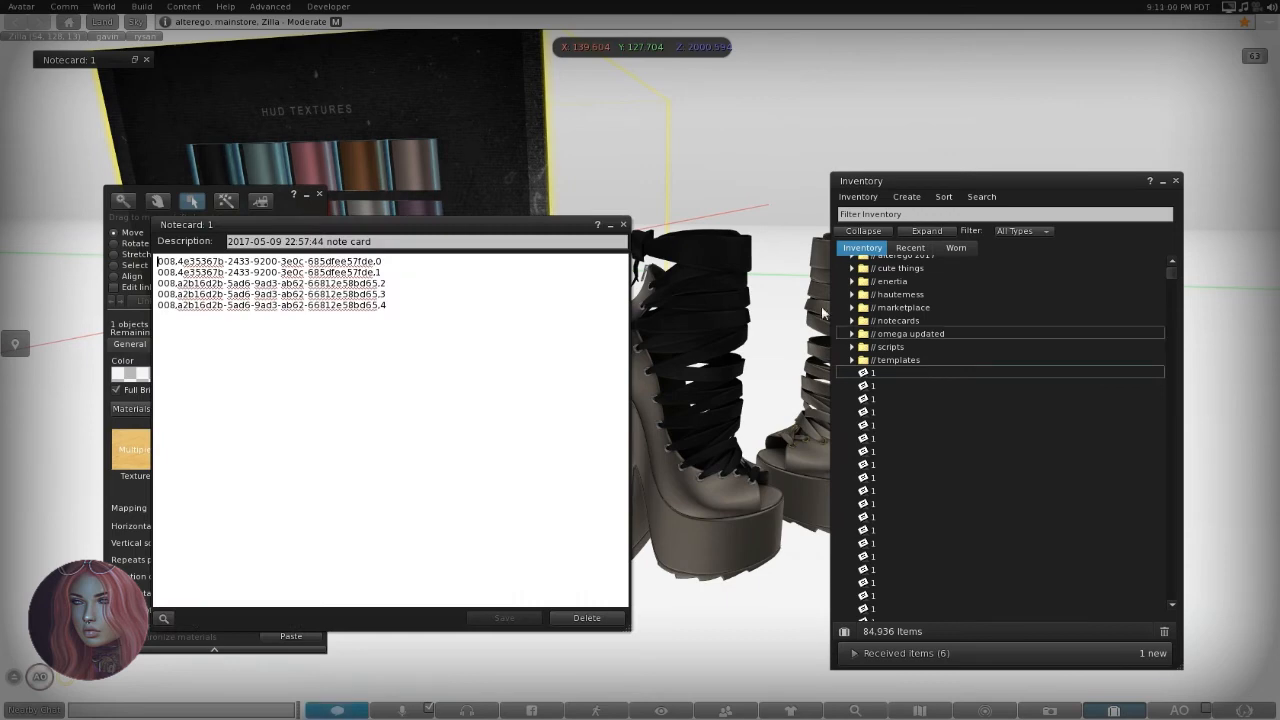
click(623, 224)
click(300, 344)
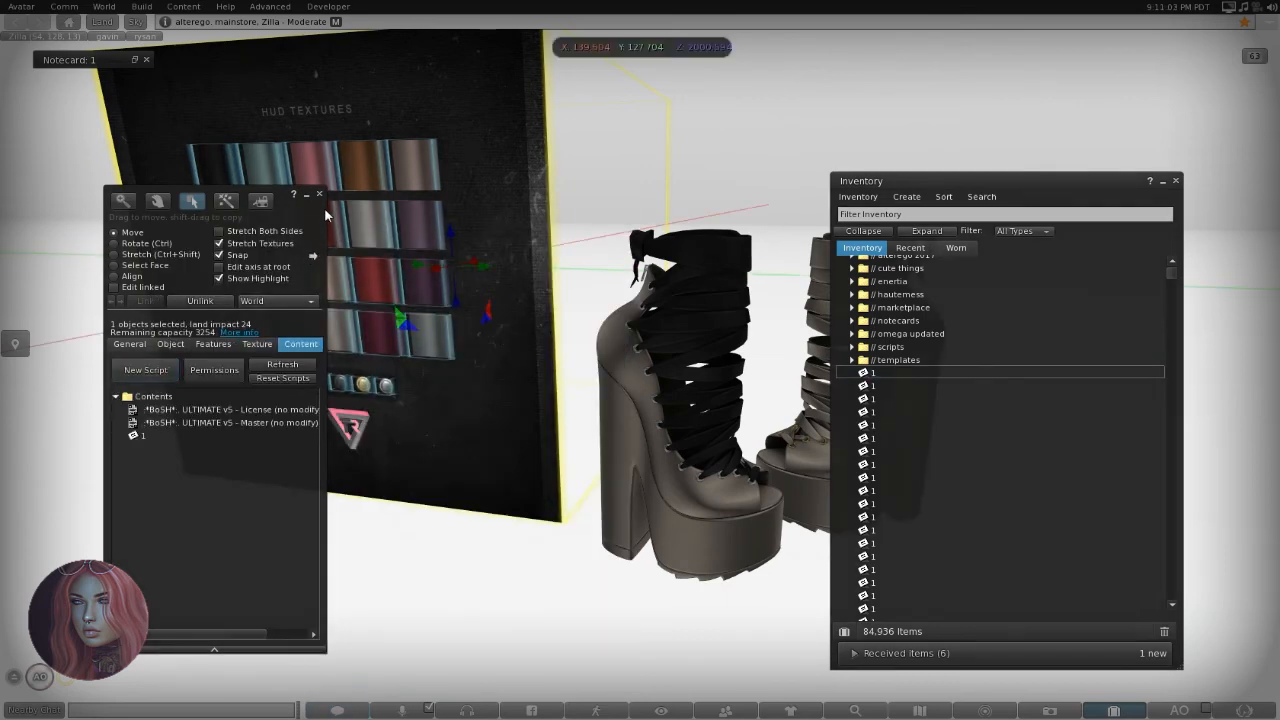
click(319, 194)
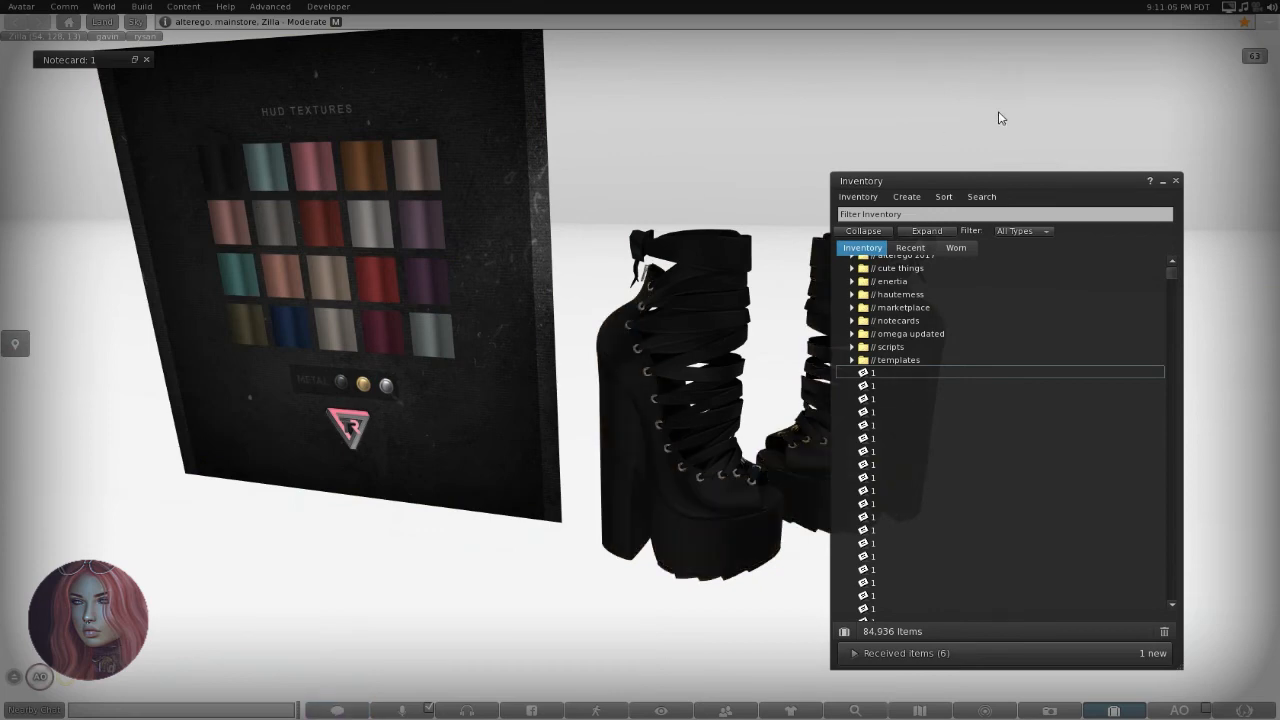
Move the inventory clear of the boots, rename the second notecard copy to 2 and open it.
drag(959, 176, 1086, 159)
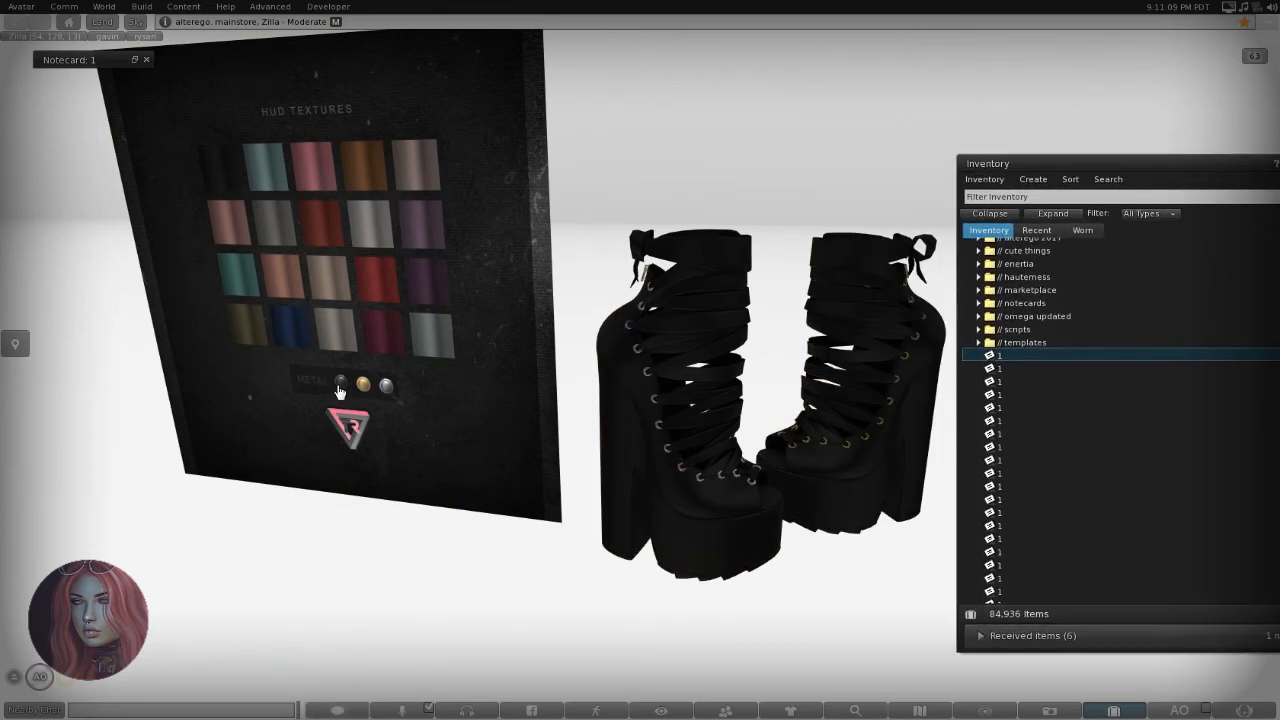
right_click(1007, 374)
click(1016, 411)
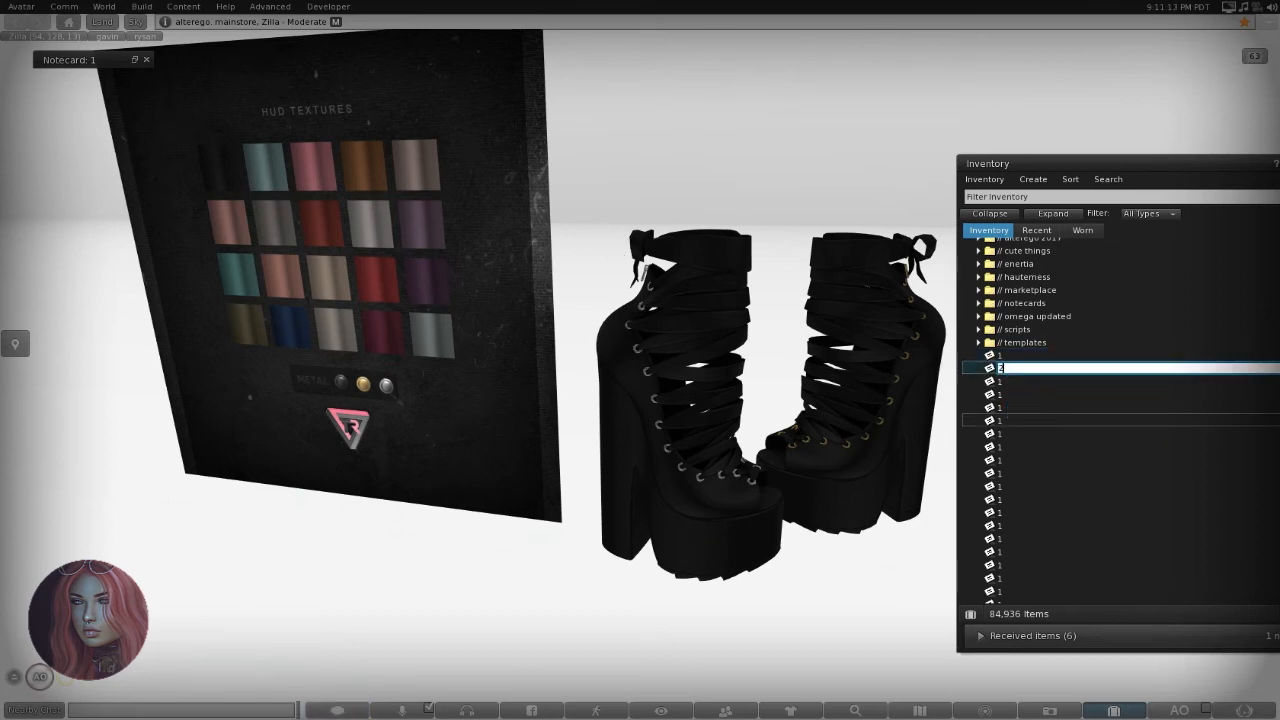
key(Return)
scroll(1024, 425, down, 5)
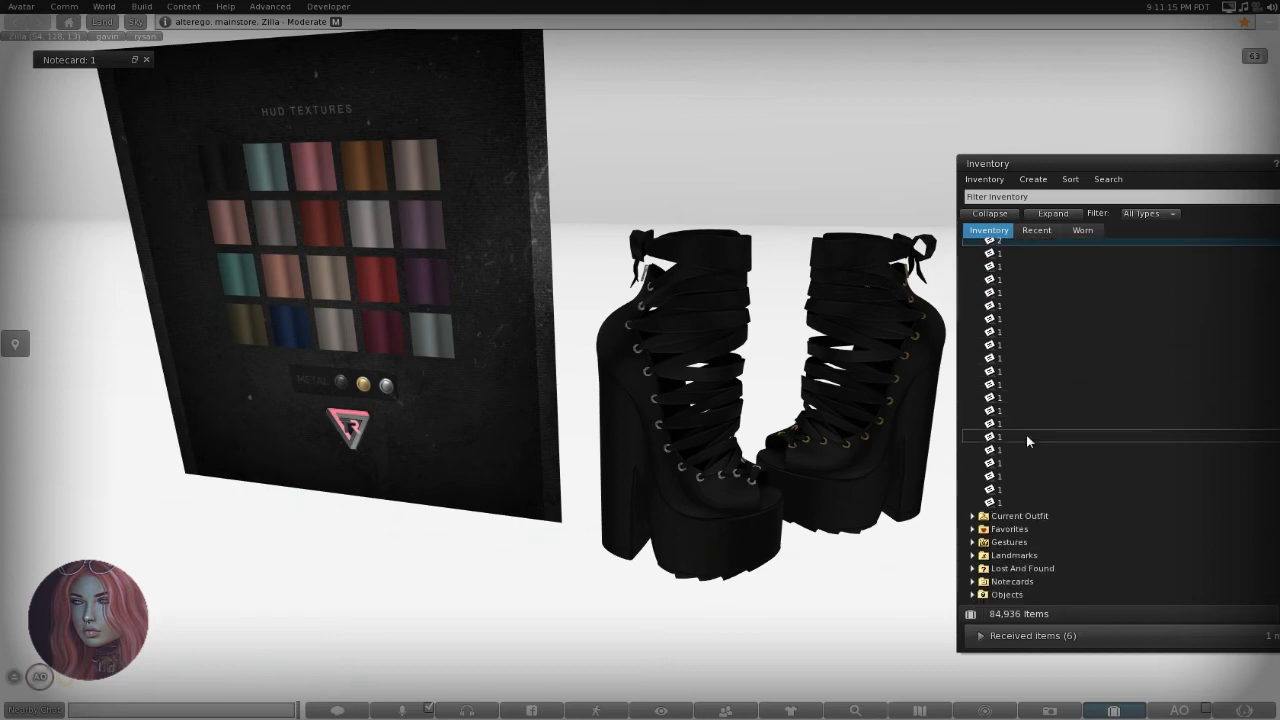
scroll(1019, 450, up, 5)
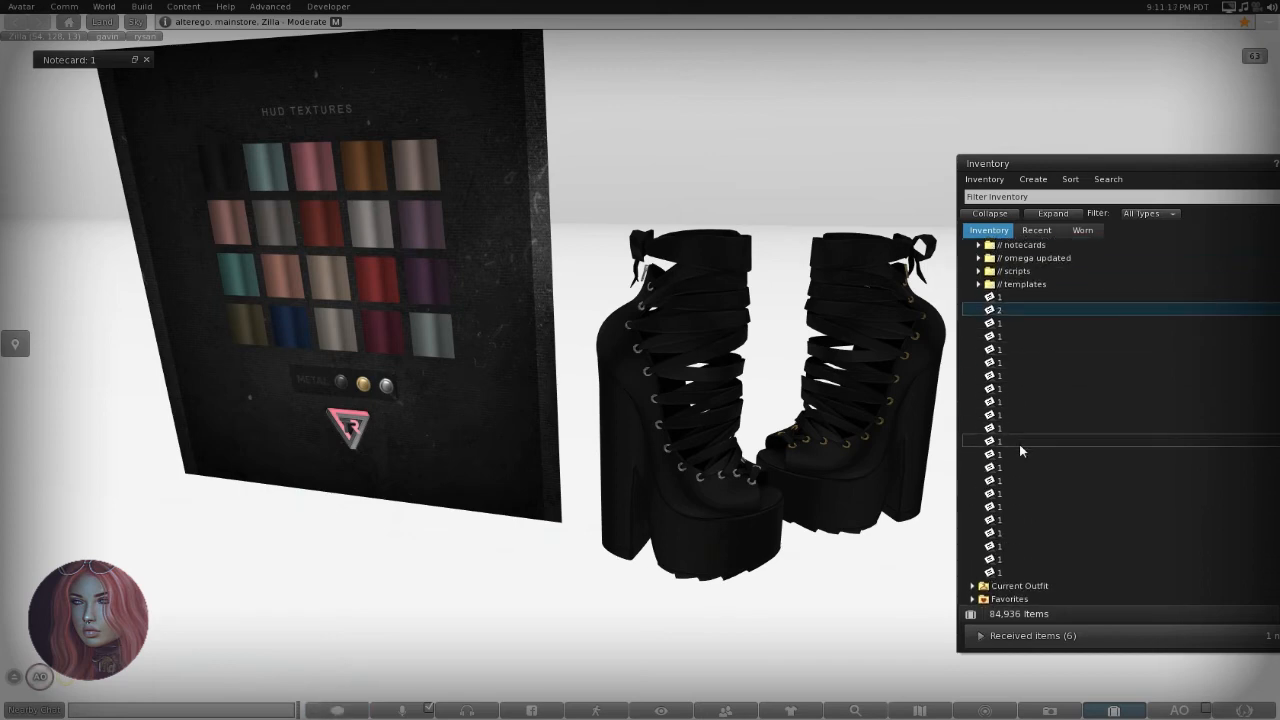
double_click(1014, 312)
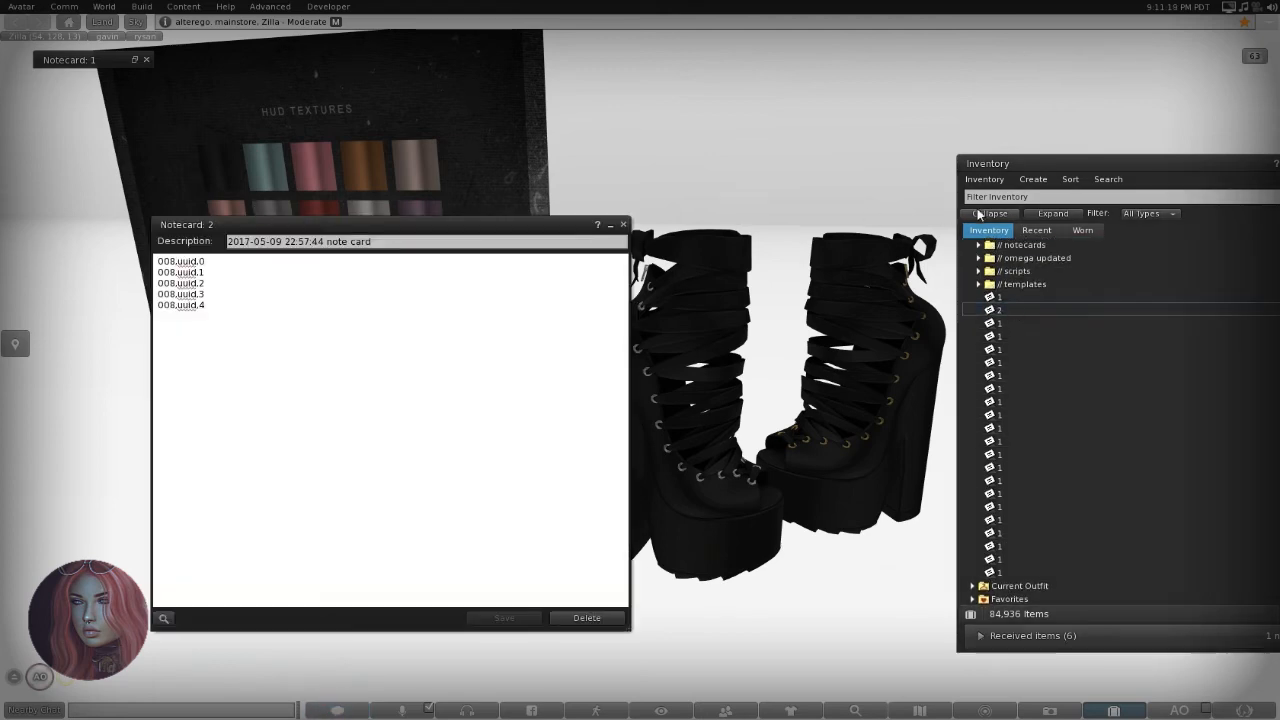
Open previews of the sole-2 and boot-2 textures from the inventory and place them side by side.
click(1037, 230)
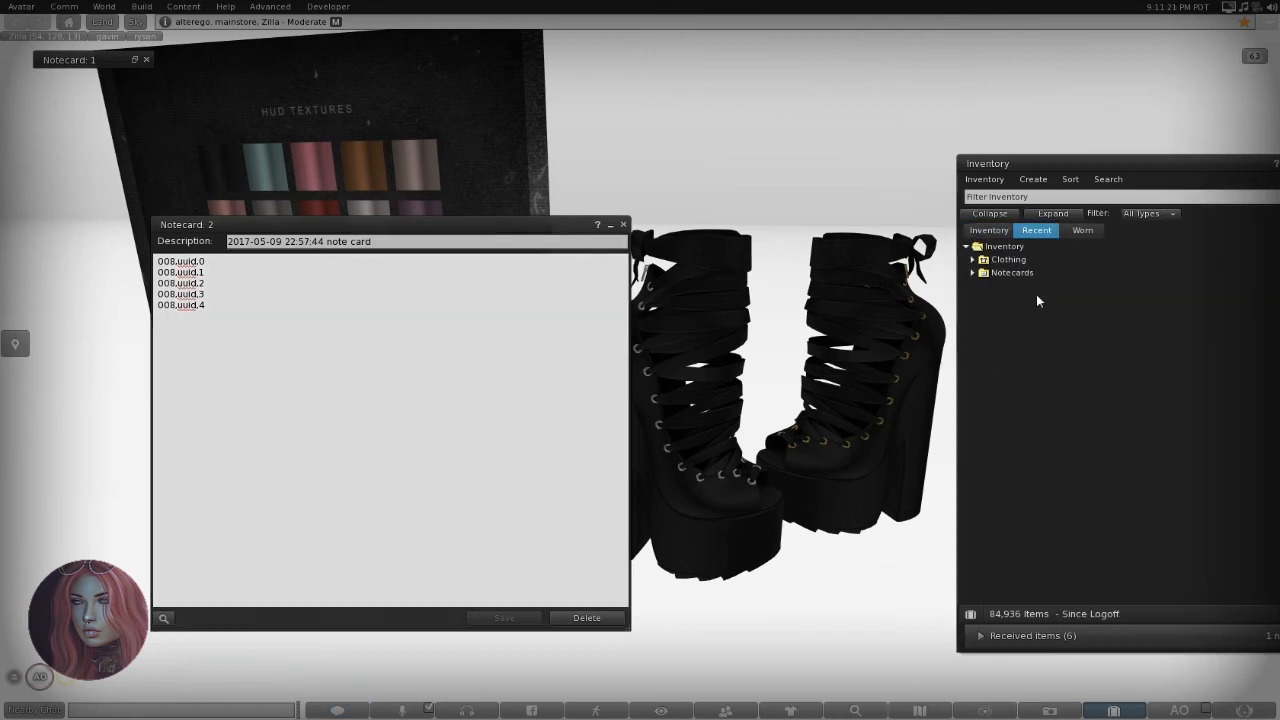
click(988, 230)
scroll(1028, 451, down, 15)
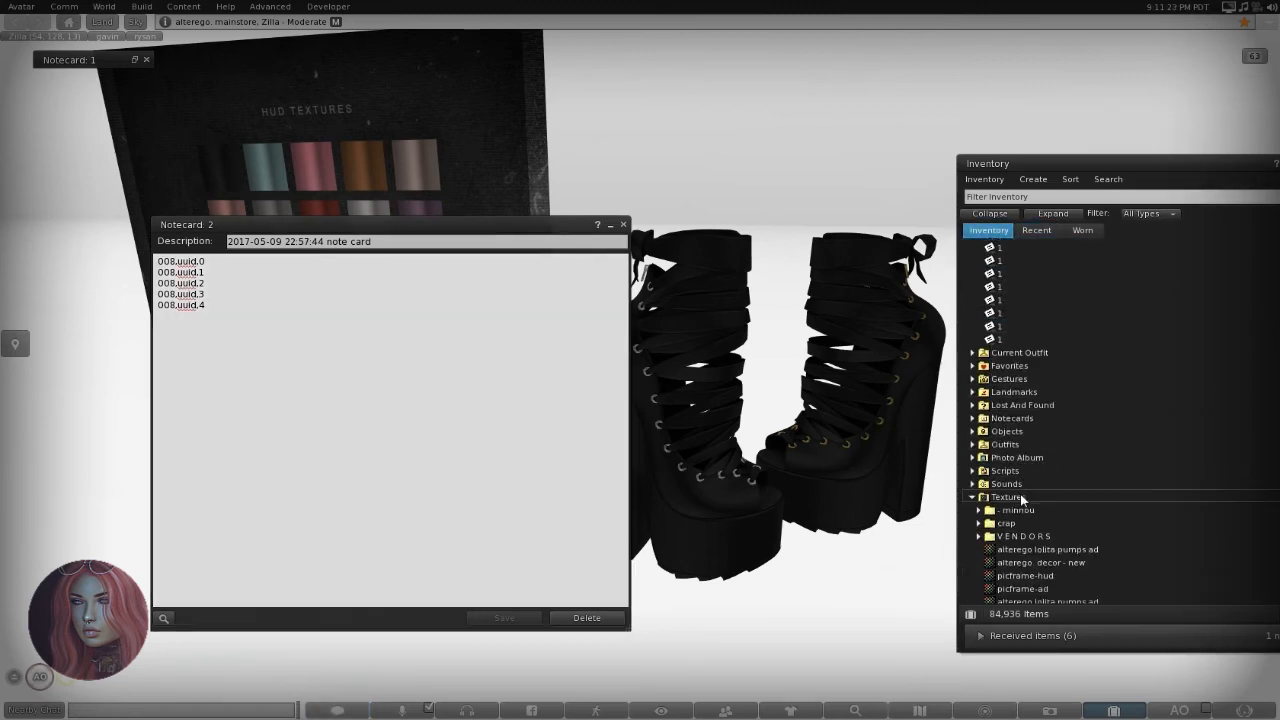
click(1010, 483)
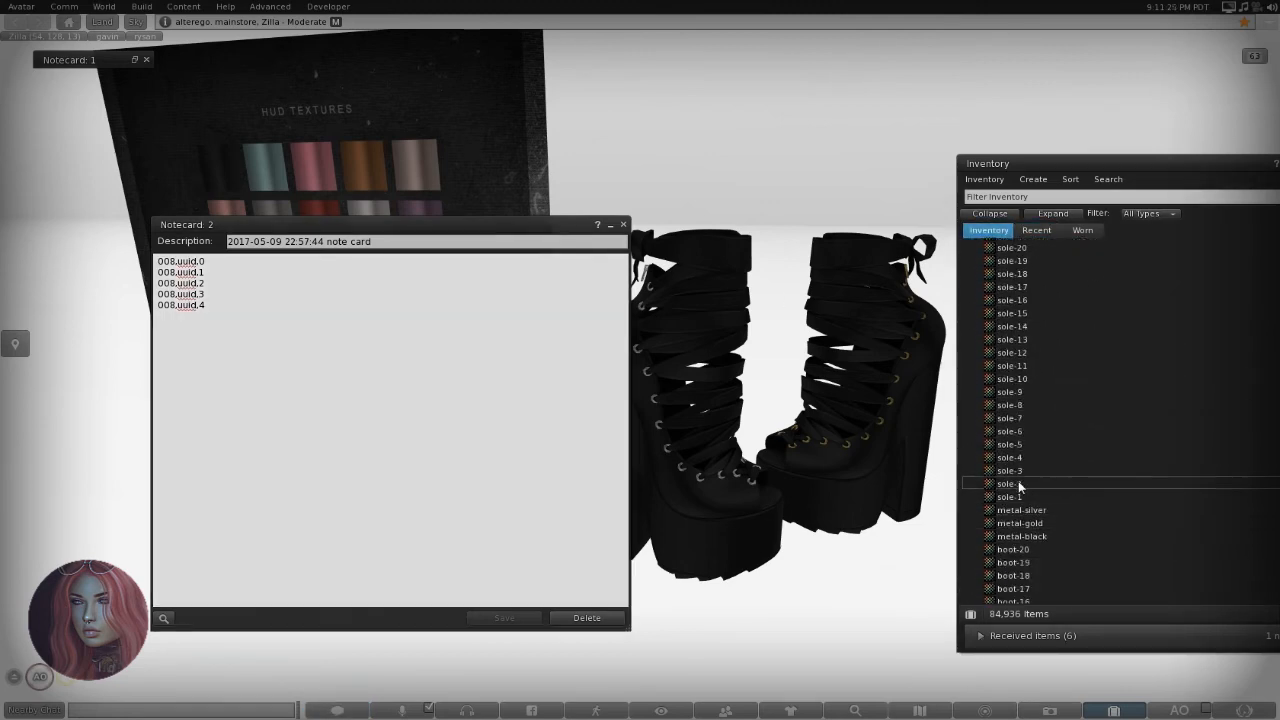
double_click(1010, 483)
scroll(1035, 502, down, 5)
scroll(1036, 510, down, 2)
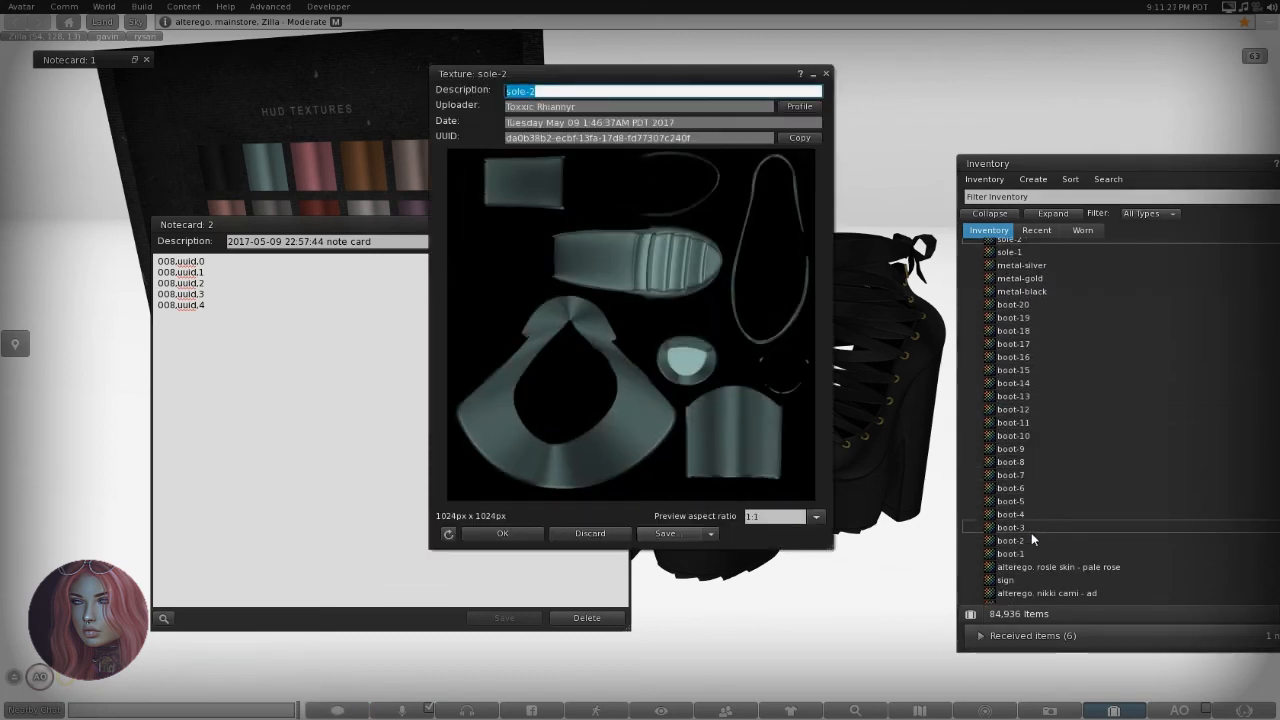
double_click(1010, 540)
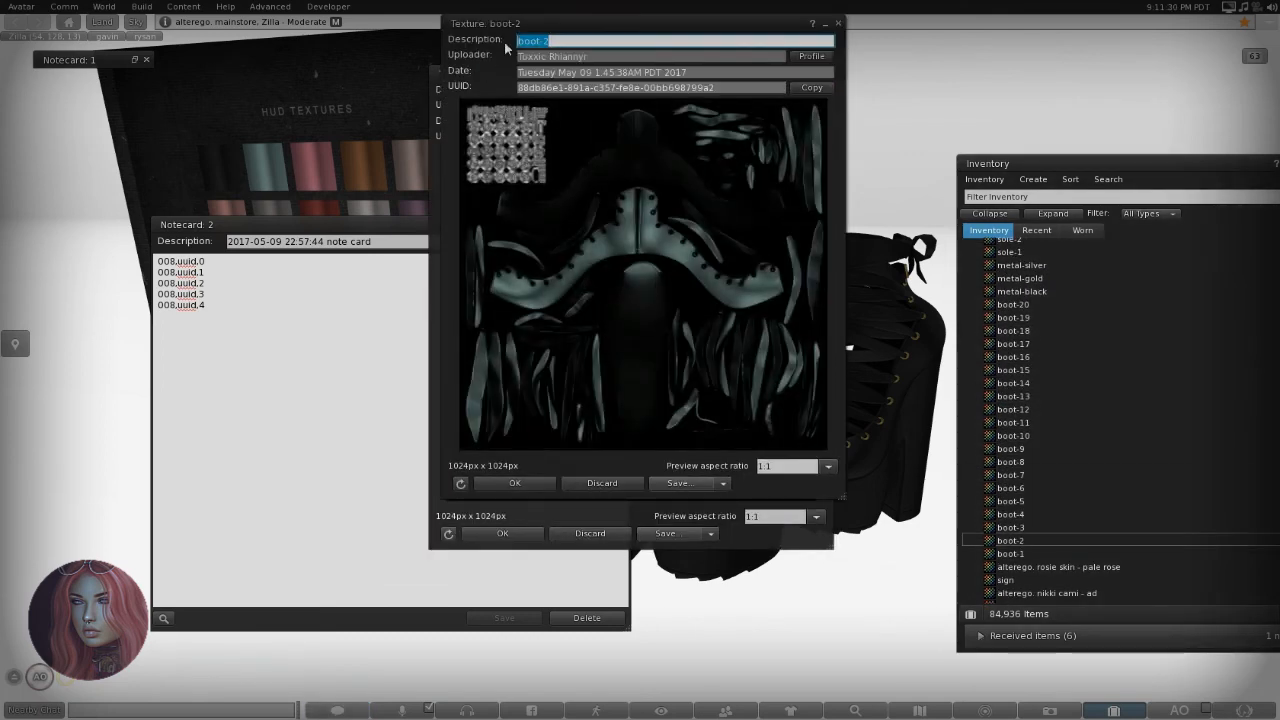
drag(516, 36, 907, 86)
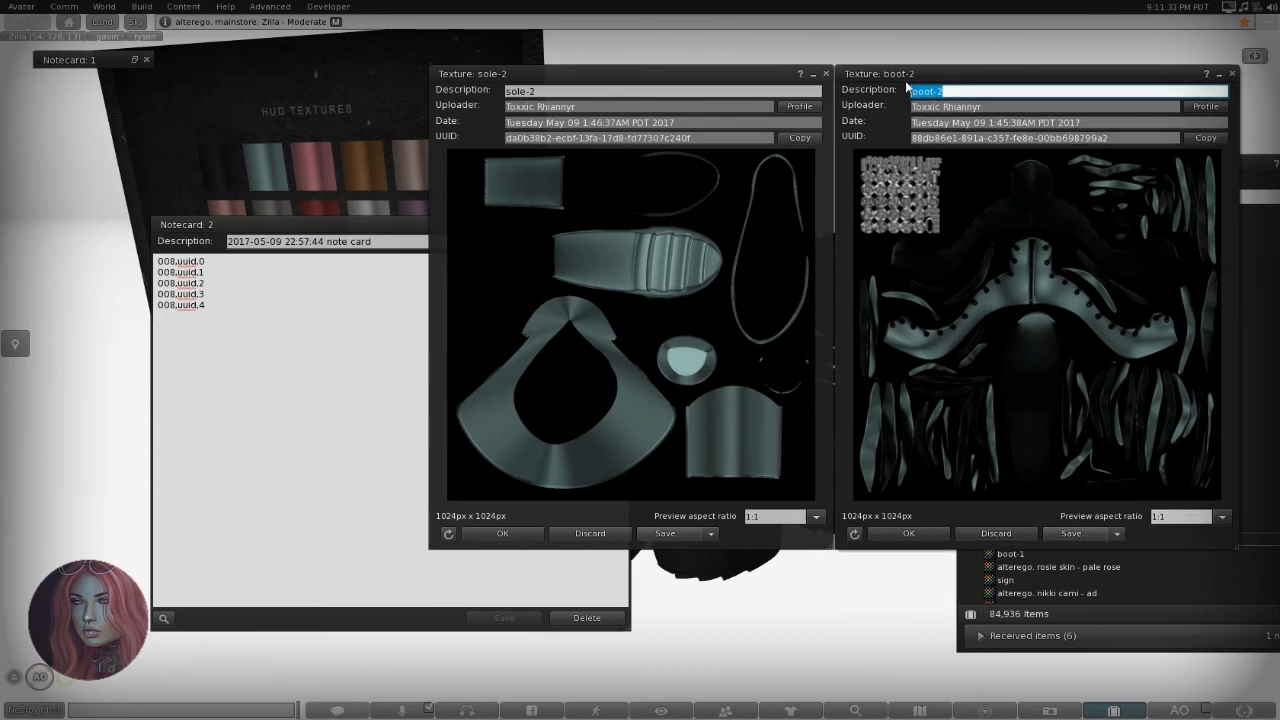
Copy the sole-2 texture's UUID and use it to replace the uuid placeholder on notecard 2's face 0 and face 1 lines.
click(800, 138)
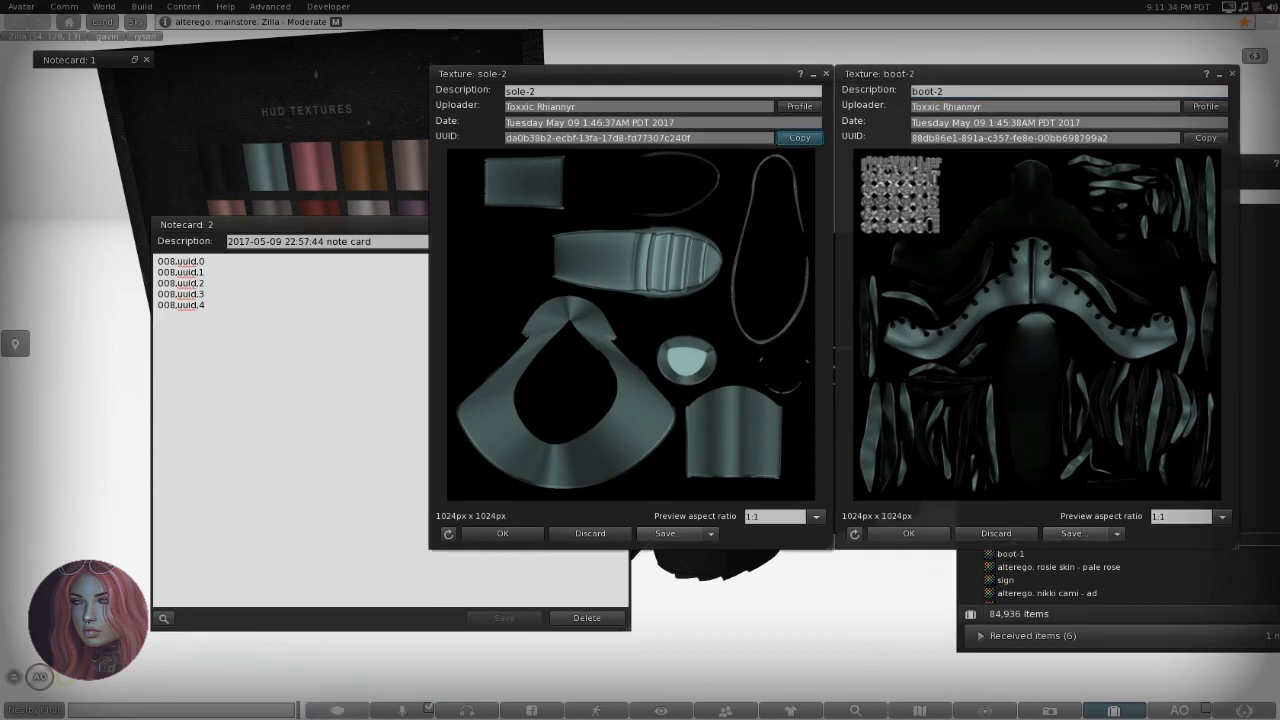
click(205, 261)
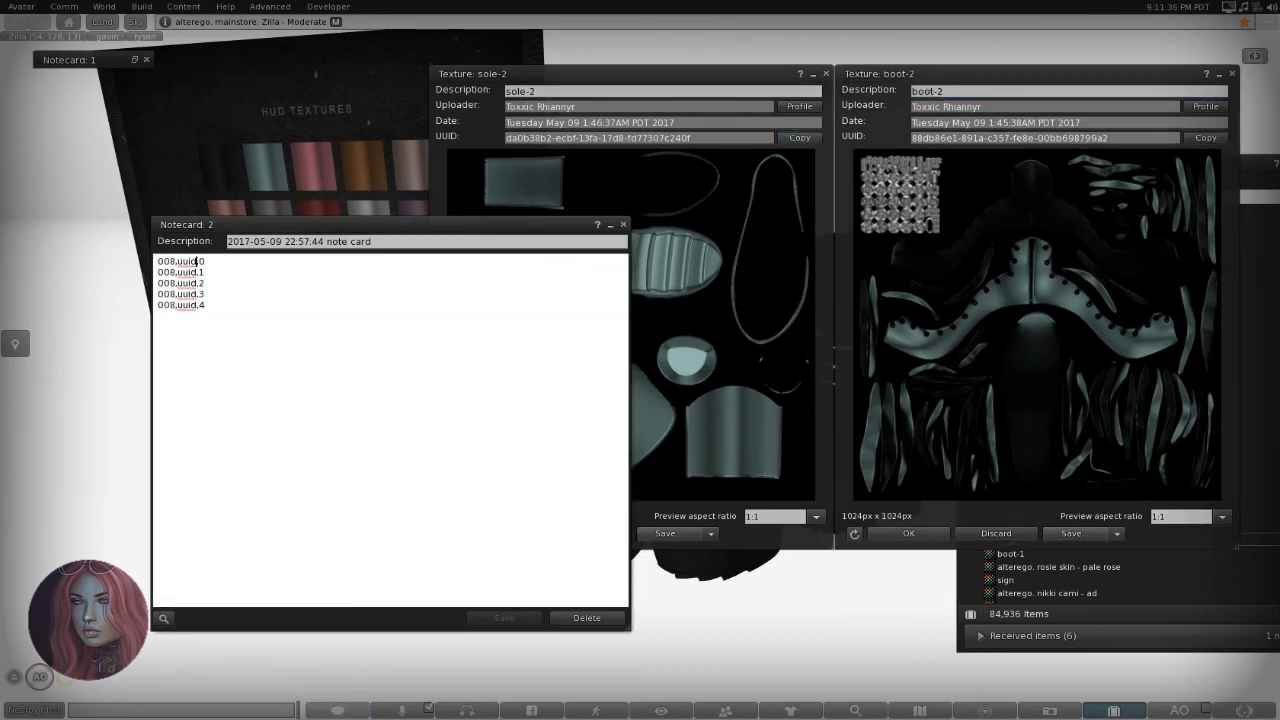
drag(196, 261, 176, 261)
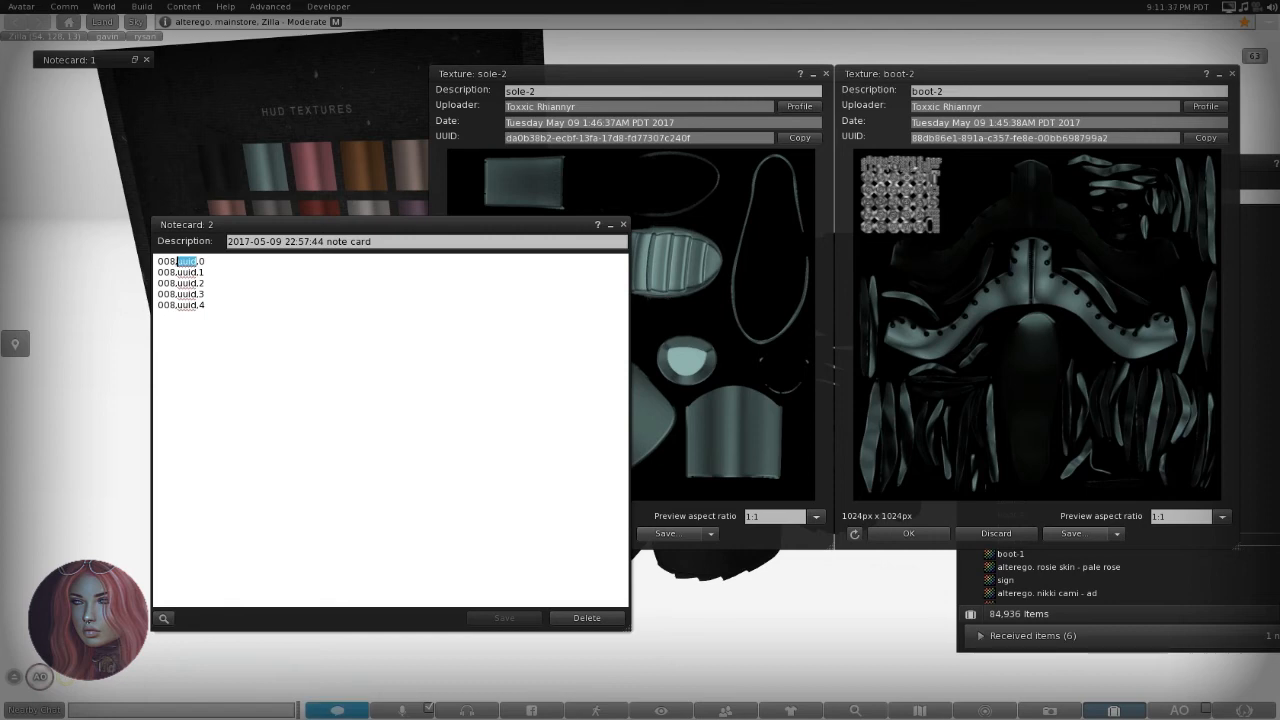
key(ctrl+v)
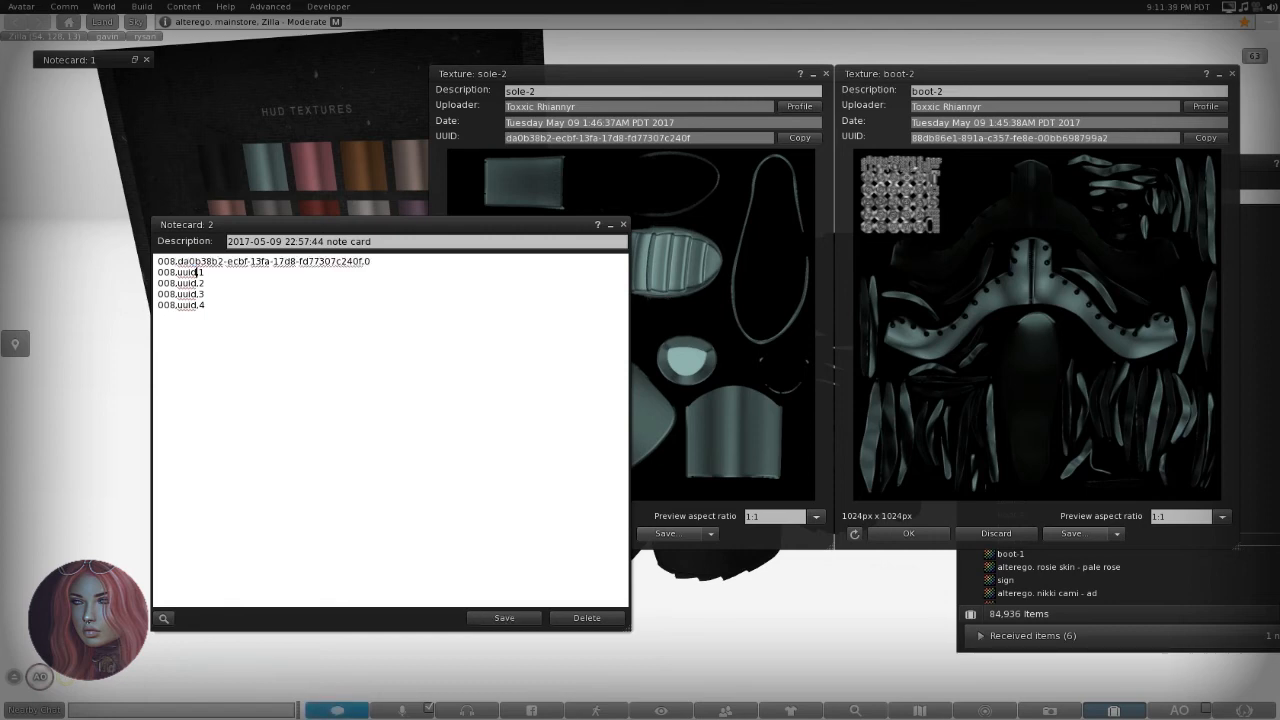
drag(183, 272, 176, 272)
key(ctrl+v)
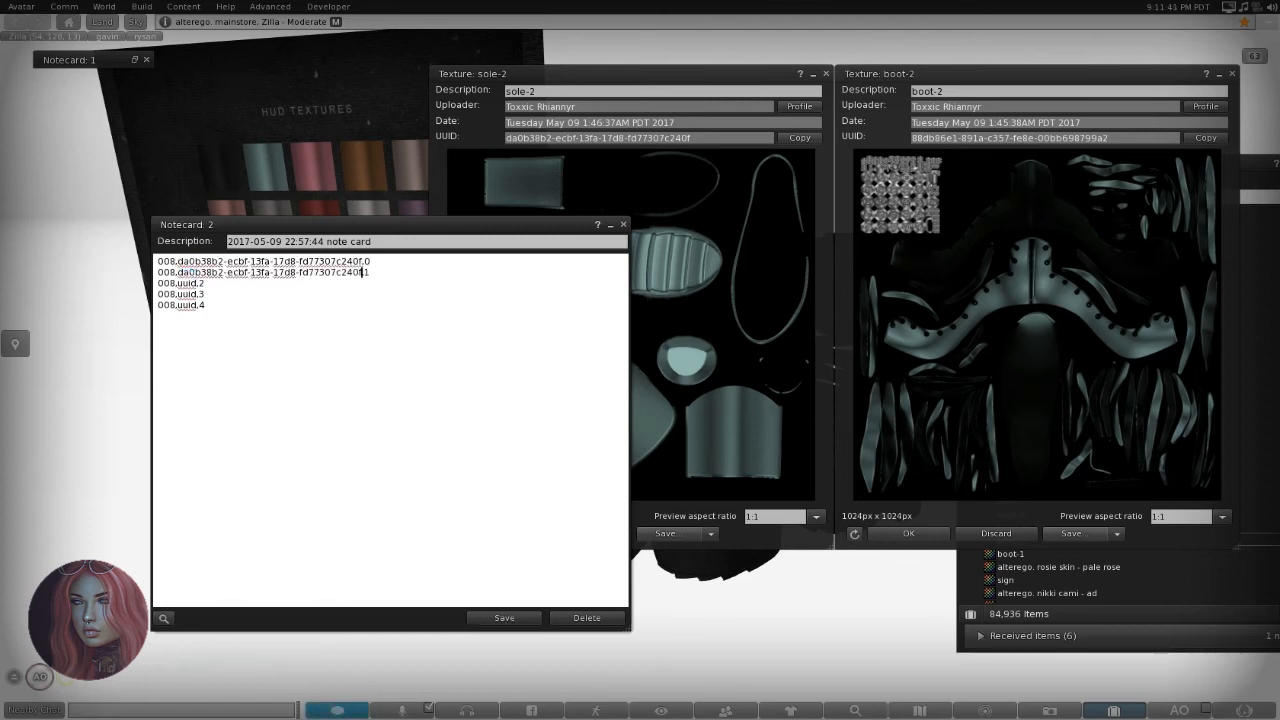
Close the sole-2 preview and replace the uuid placeholder on notecard 2's face 2, 3 and 4 lines with the boot-2 texture's UUID.
click(829, 74)
click(1205, 138)
click(204, 283)
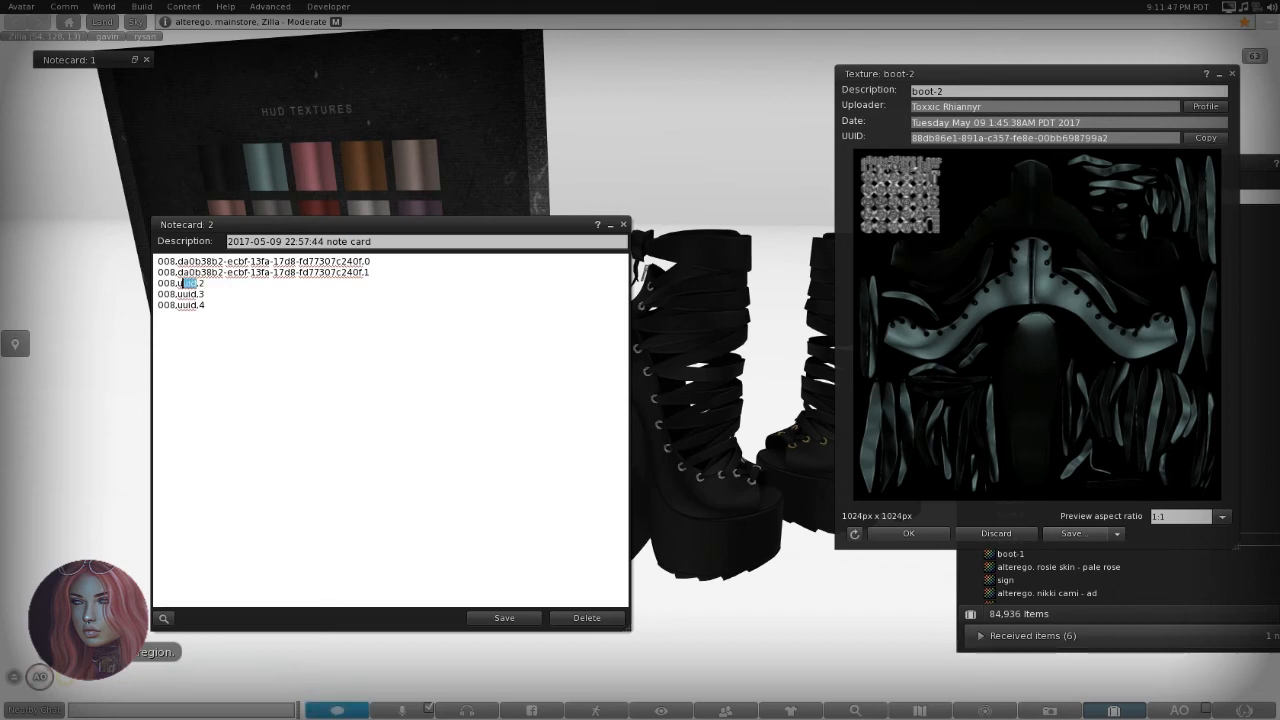
key(shift+Left)
key(ctrl+v)
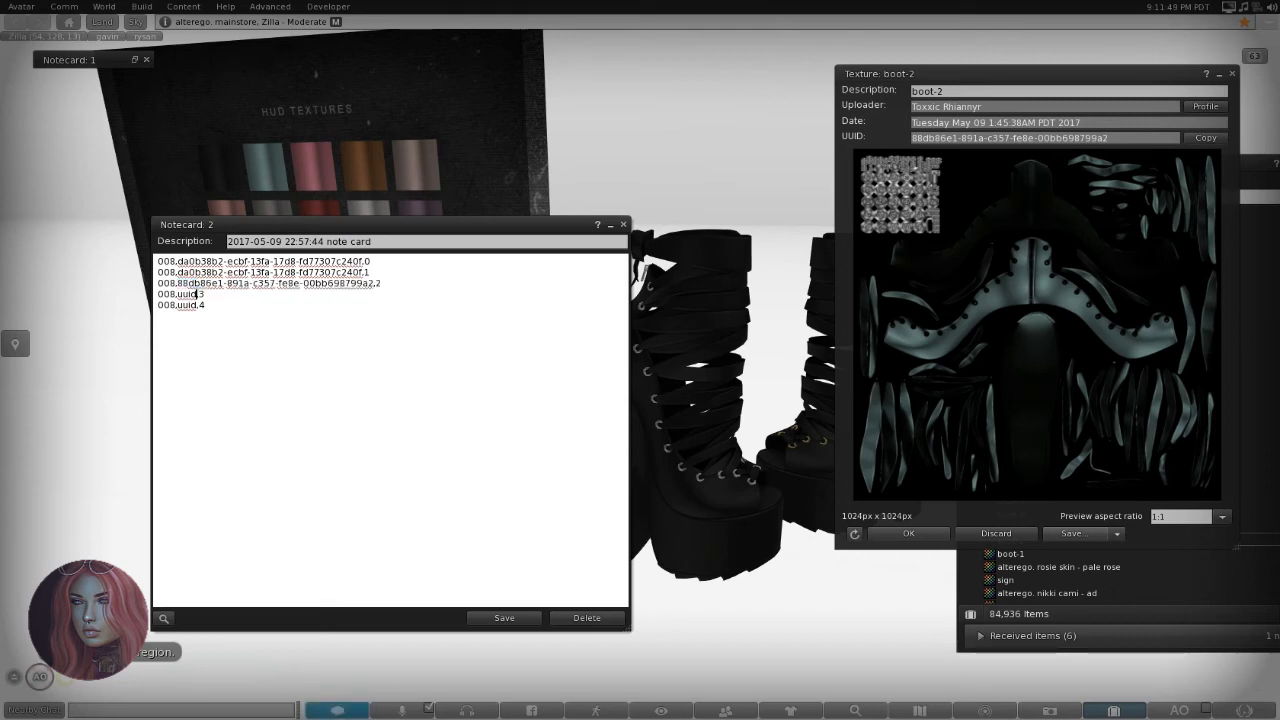
double_click(191, 294)
key(ctrl+v)
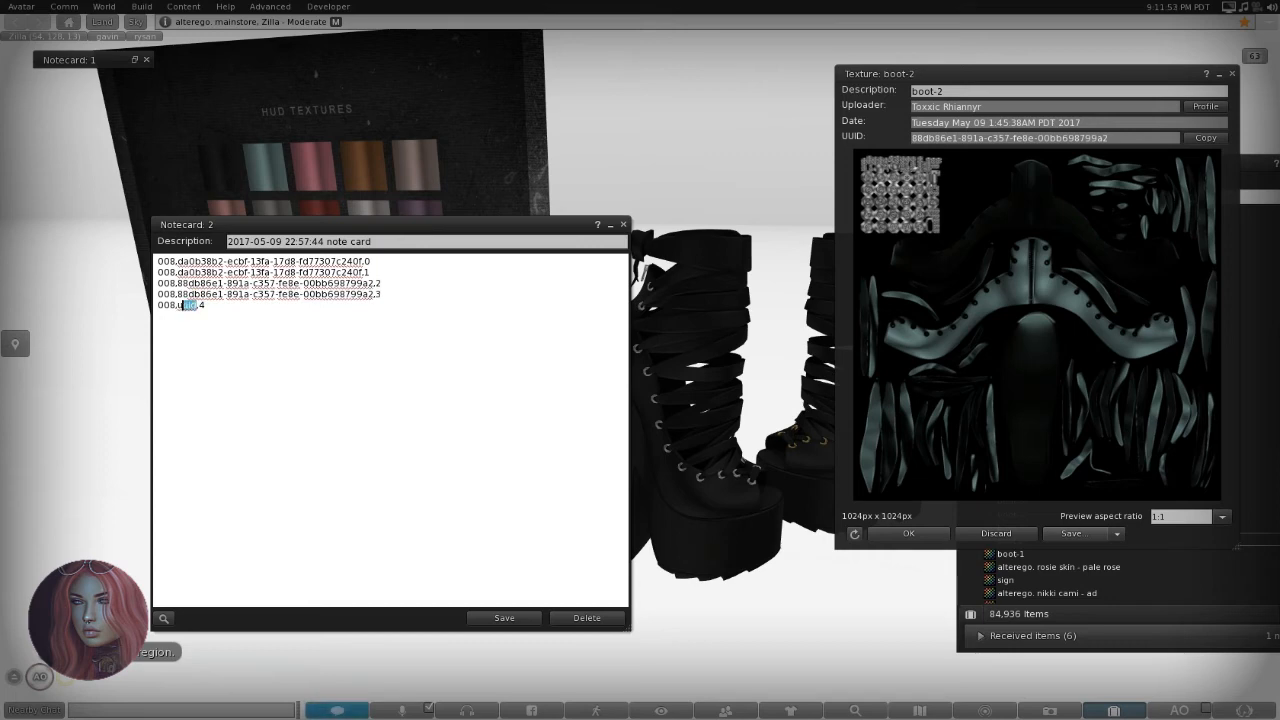
double_click(188, 305)
key(ctrl+v)
Save notecard 2, and close it and the boot-2 preview.
key(ctrl+s)
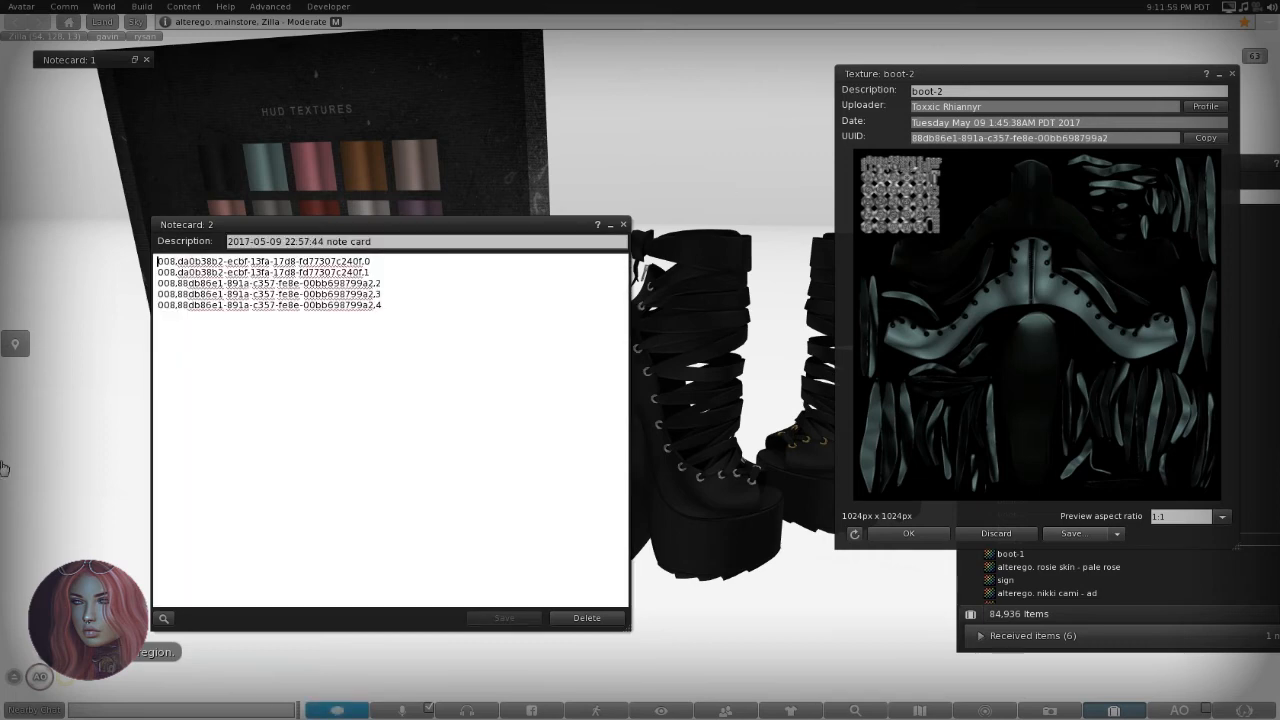
click(623, 224)
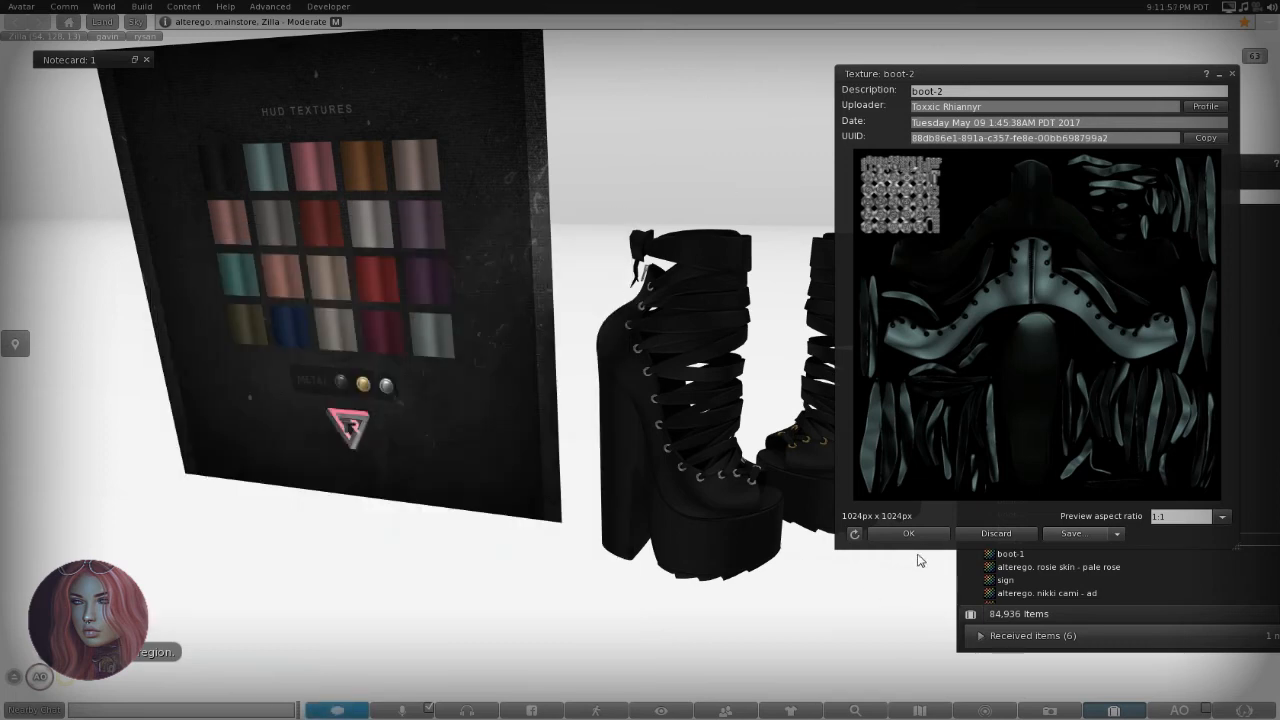
click(908, 533)
scroll(1015, 252, up, 15)
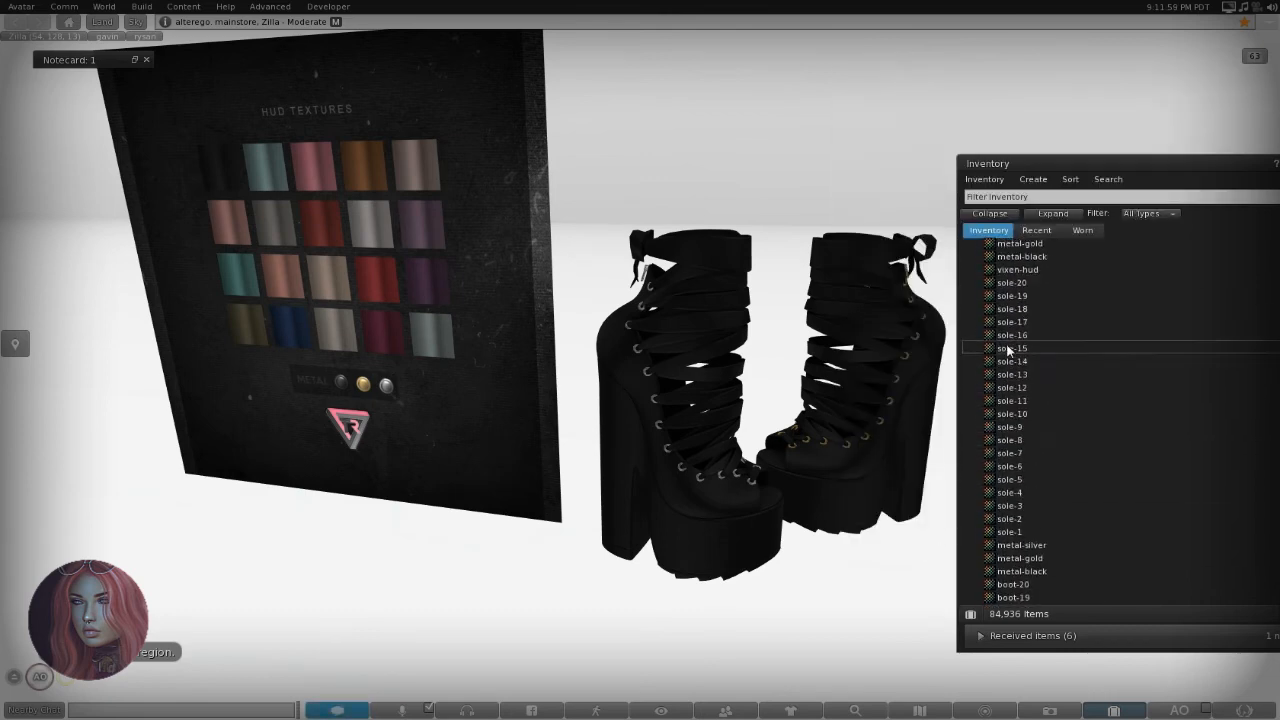
Add notecard 2 from the inventory to the HUD's contents and test the second (teal) swatch on the shoes.
scroll(1001, 330, up, 8)
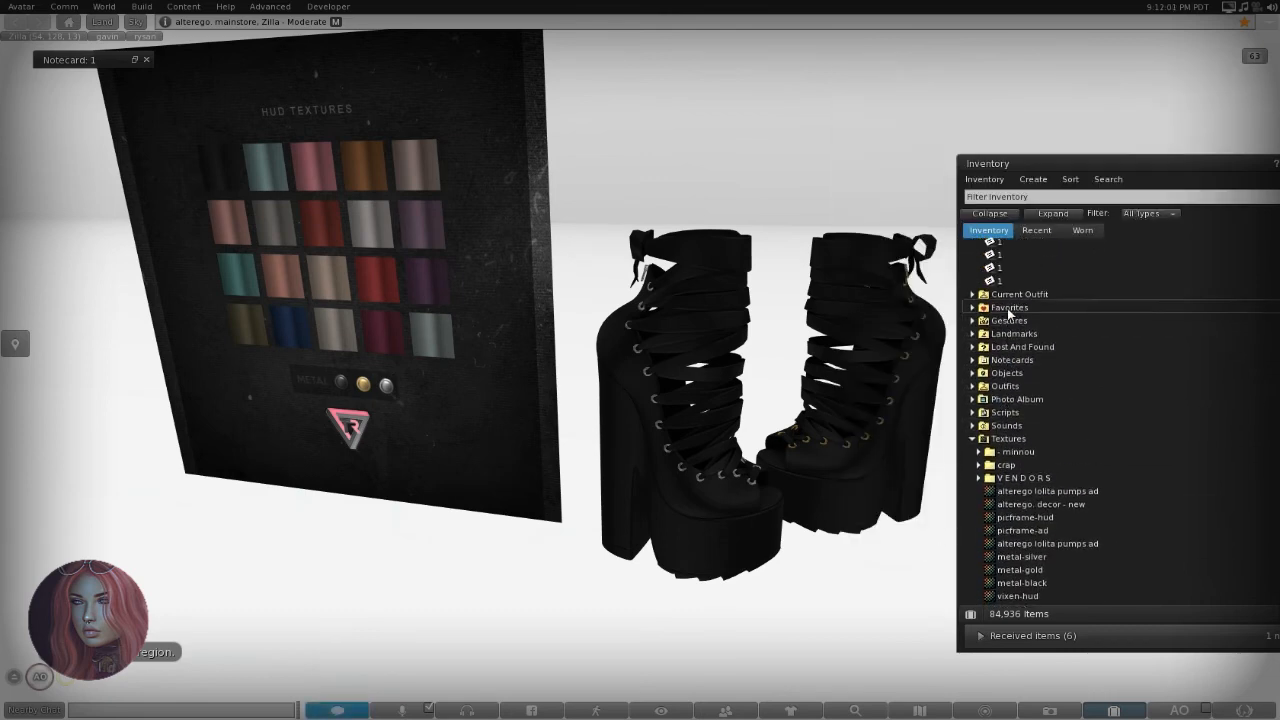
scroll(1003, 315, up, 3)
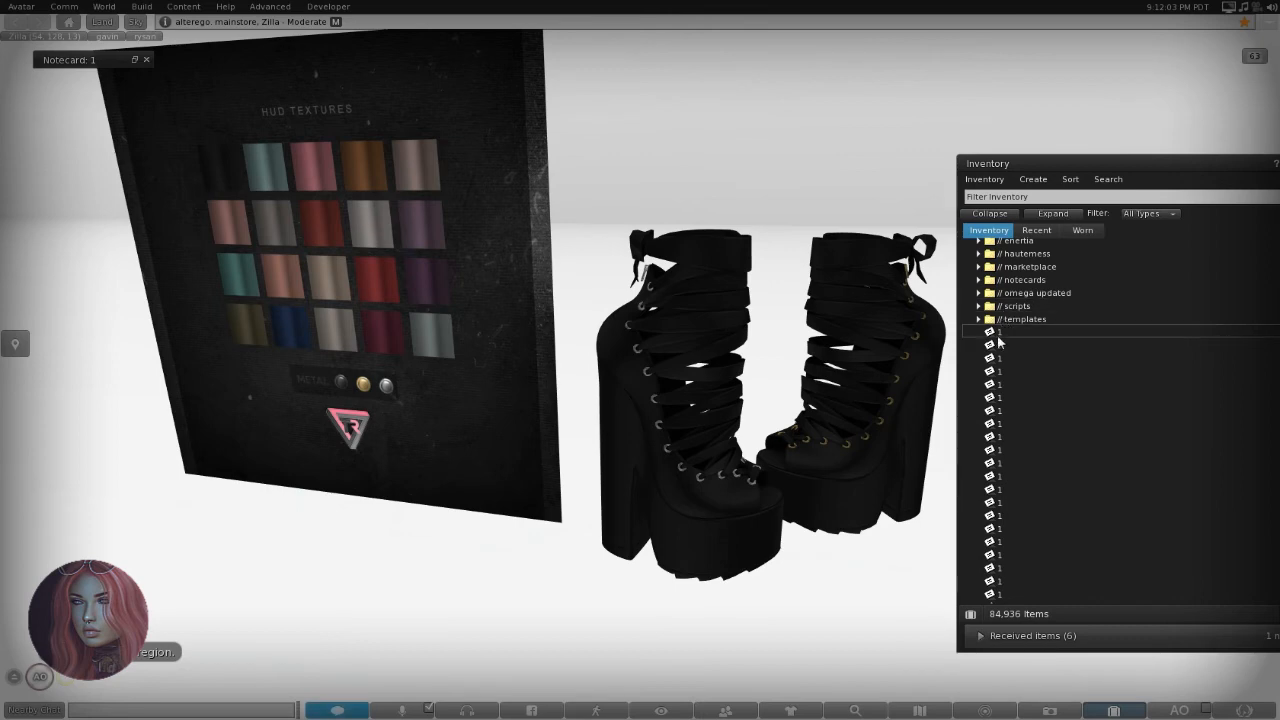
drag(999, 344, 532, 250)
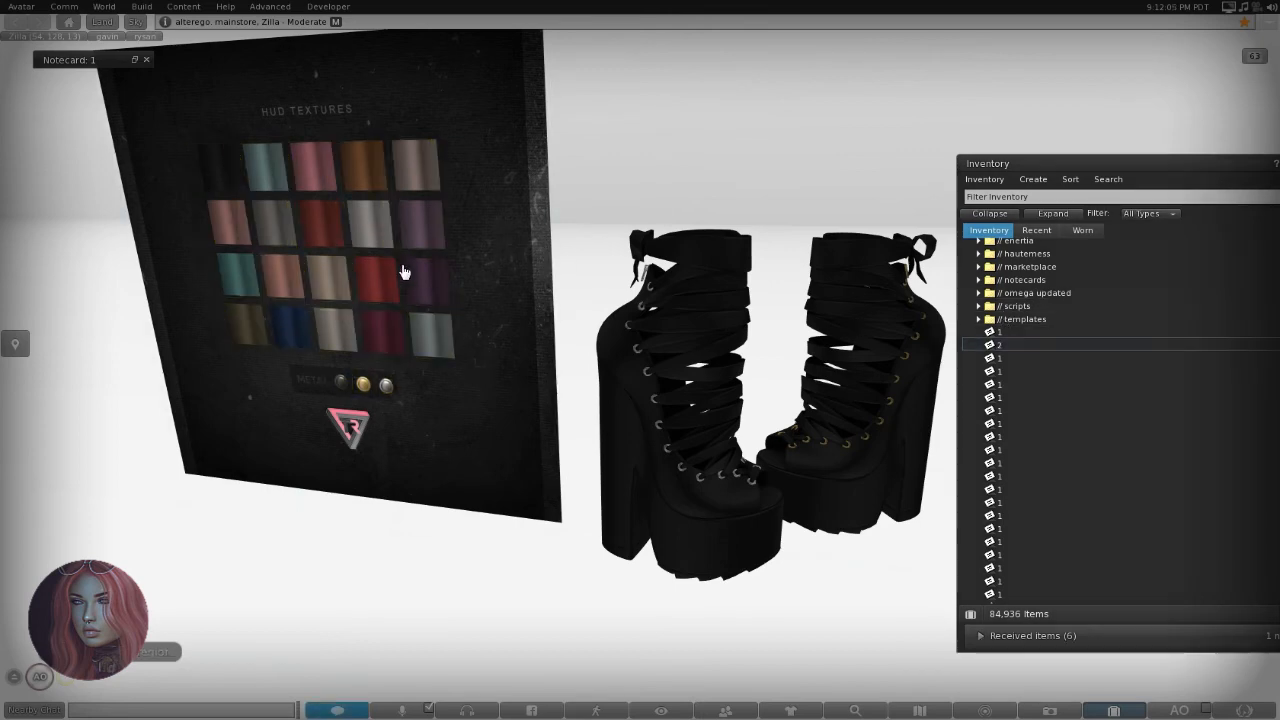
click(267, 167)
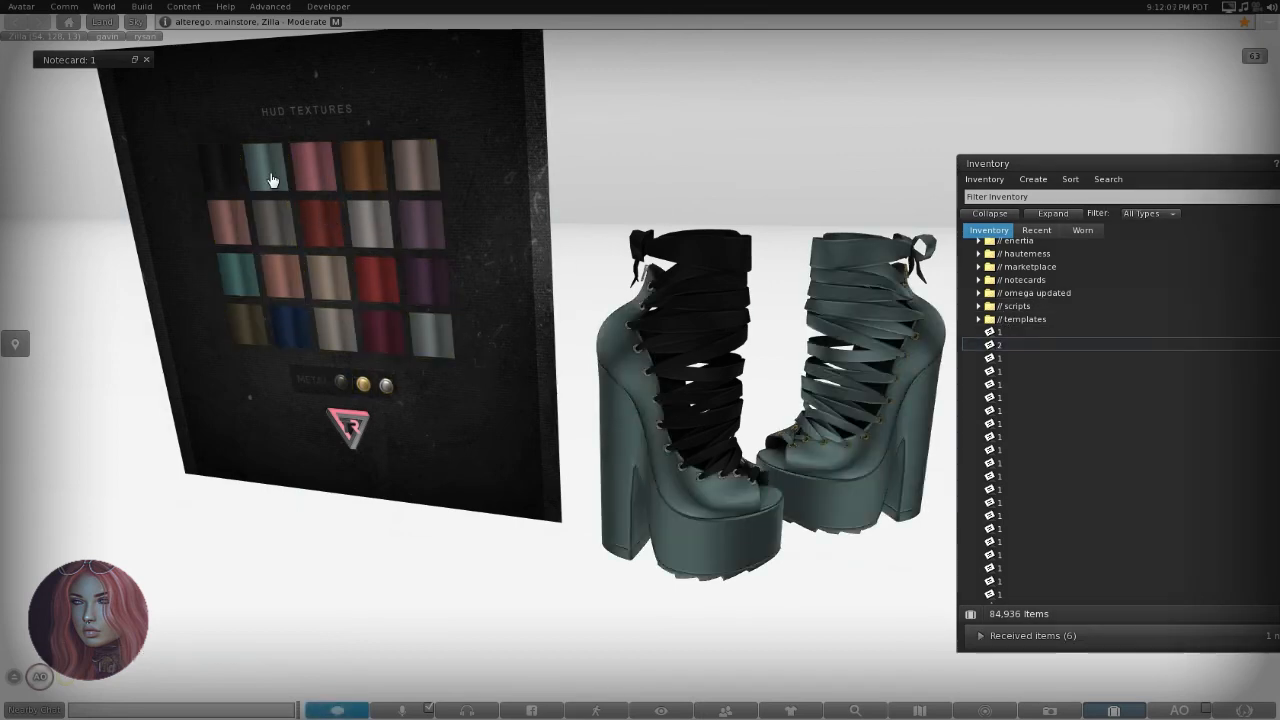
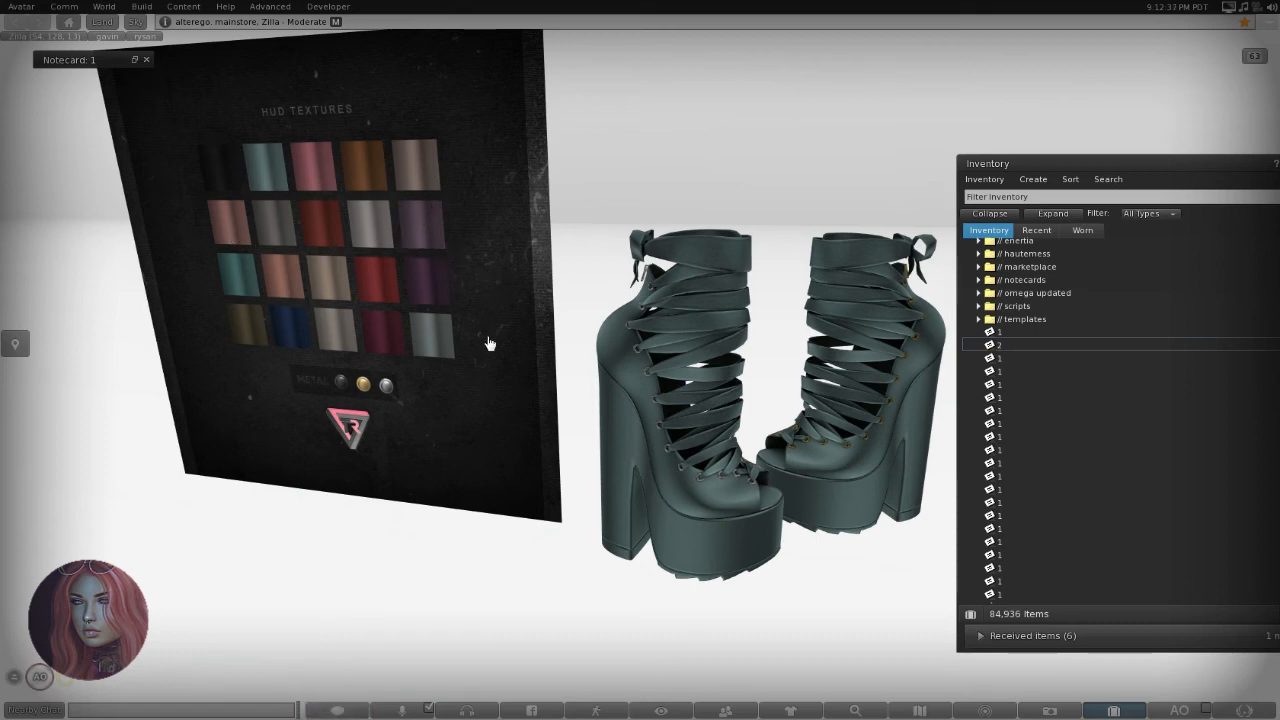
Rename the next spare notecard in the inventory as 3 and open it.
right_click(522, 320)
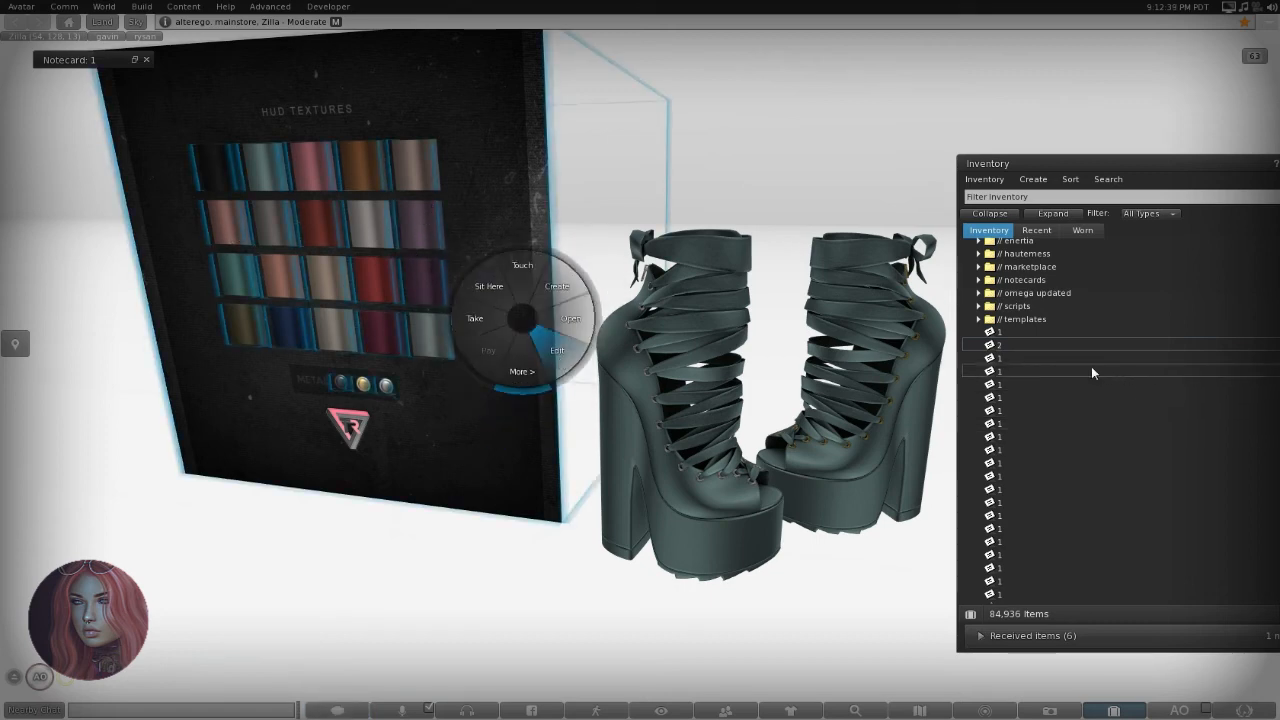
right_click(1050, 356)
click(1059, 395)
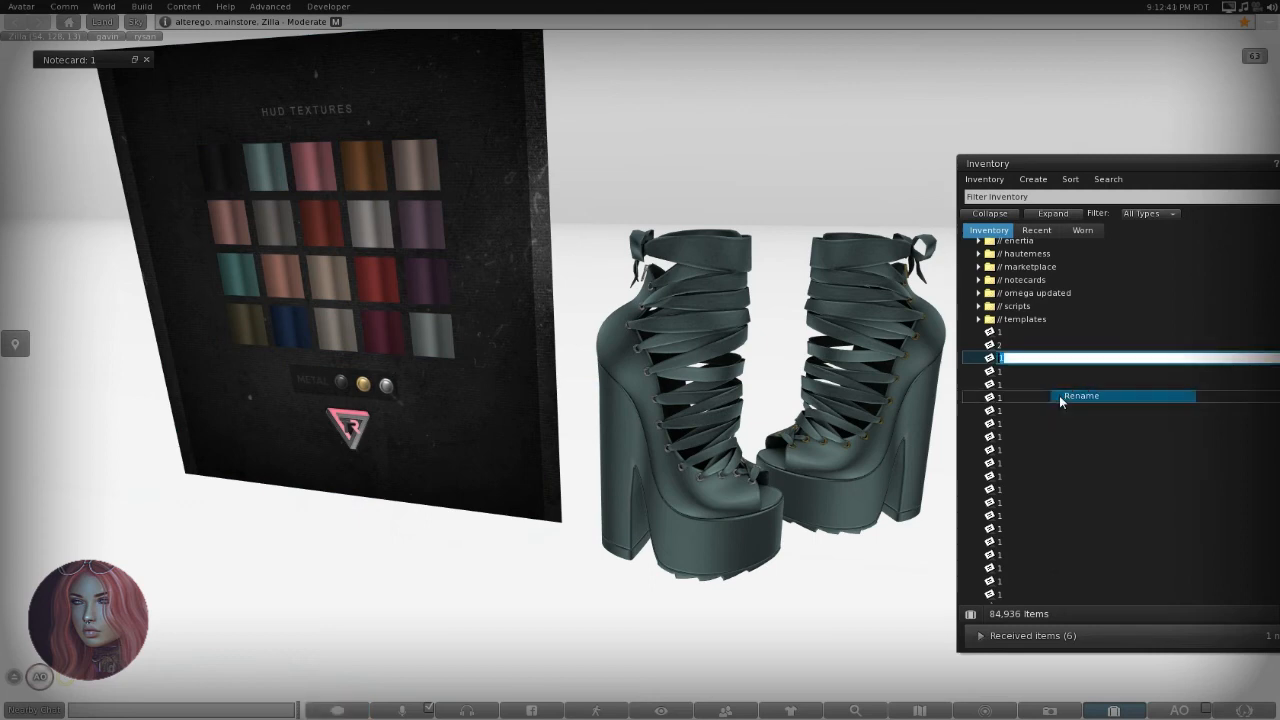
text(3)
key(Return)
key(Return)
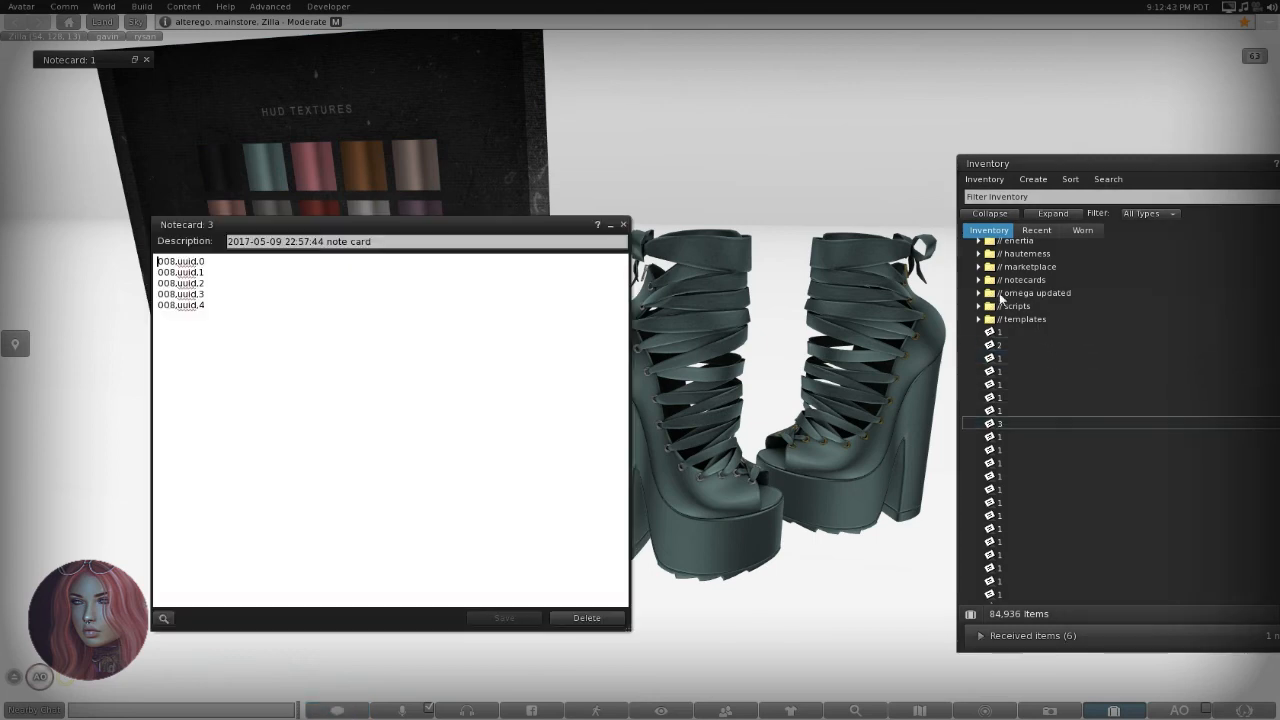
Open previews of the sole-3 and boot-3 textures from the inventory and place them side by side.
click(1036, 231)
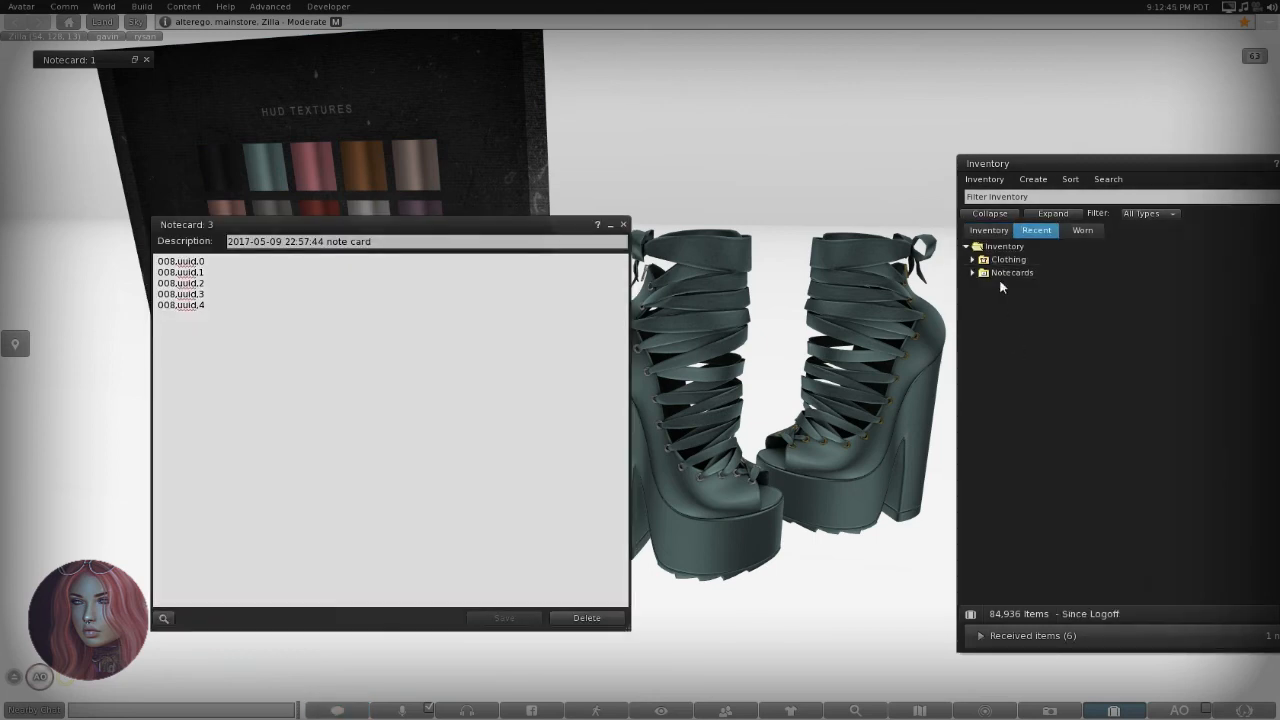
click(982, 232)
scroll(1008, 413, down, 15)
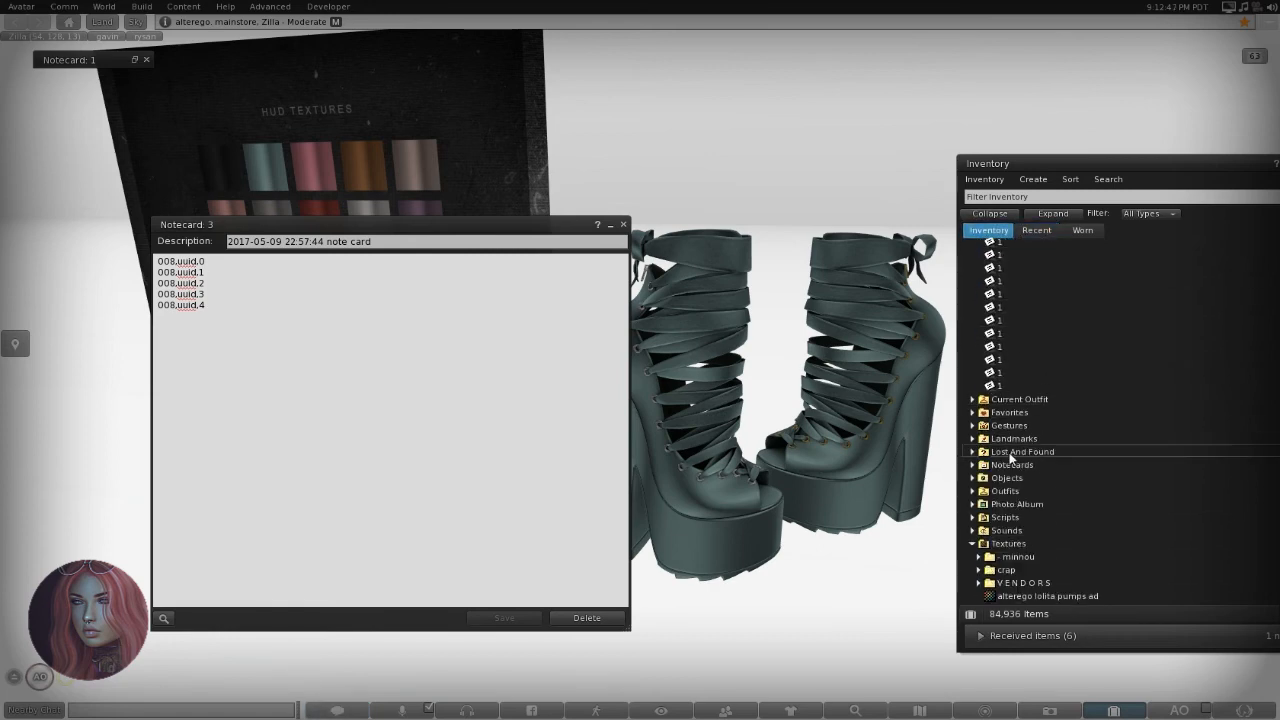
scroll(1008, 460, down, 5)
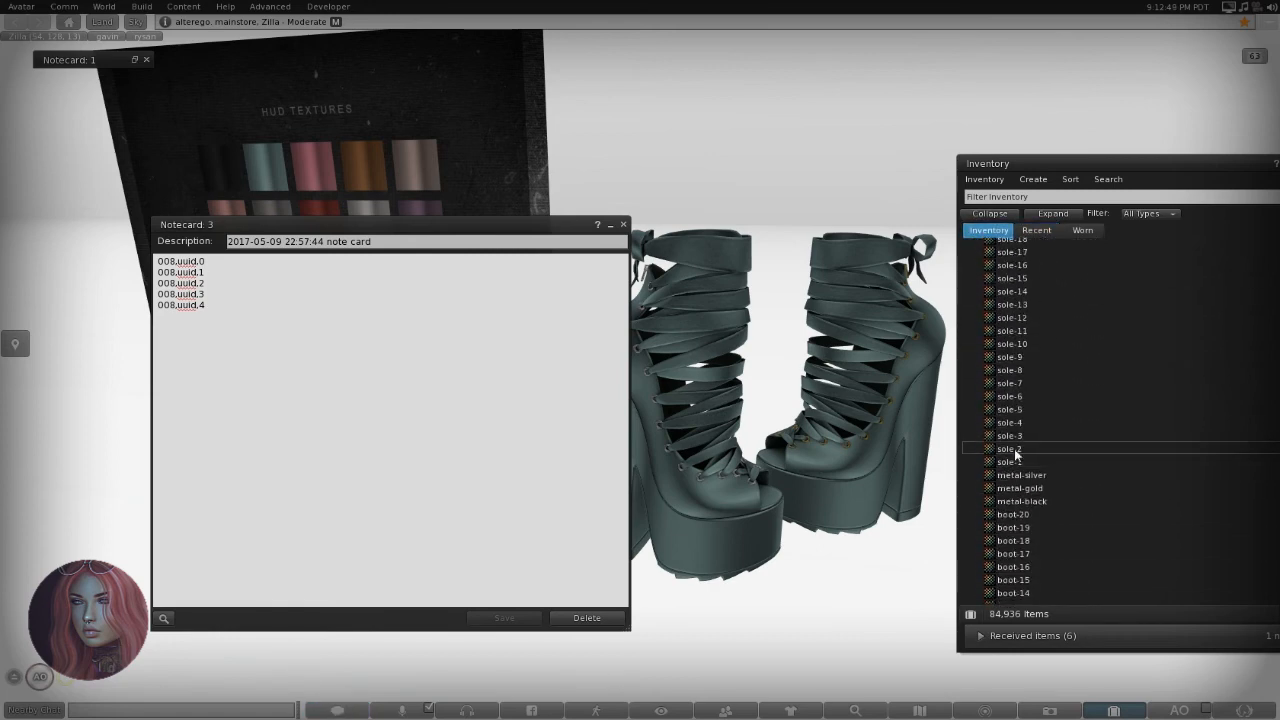
double_click(1021, 433)
scroll(1024, 440, down, 1)
scroll(1028, 500, down, 4)
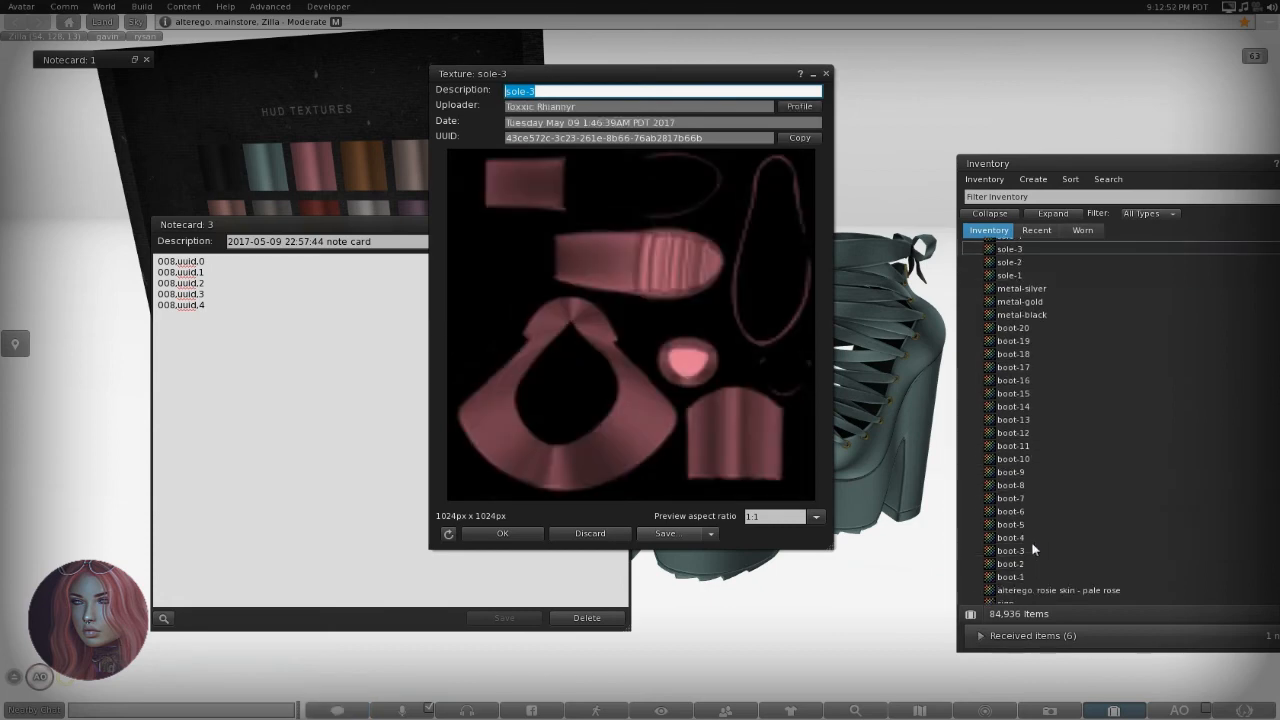
double_click(1033, 550)
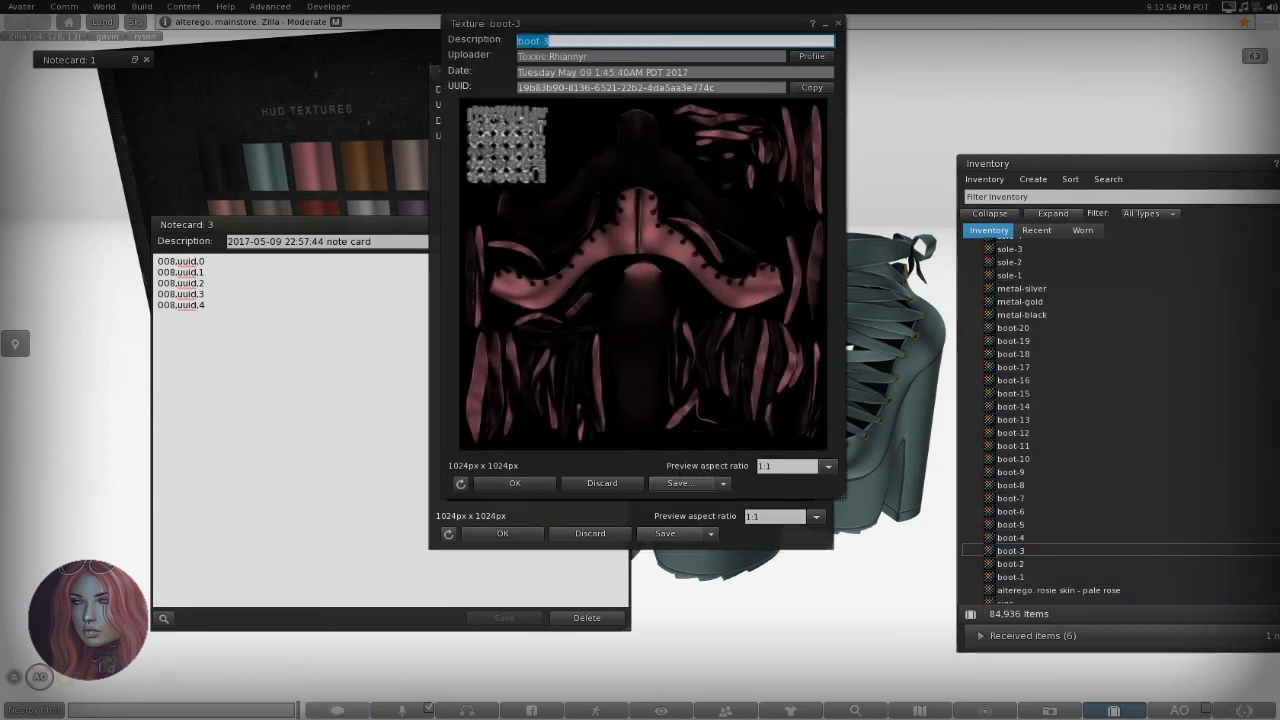
drag(638, 30, 1029, 84)
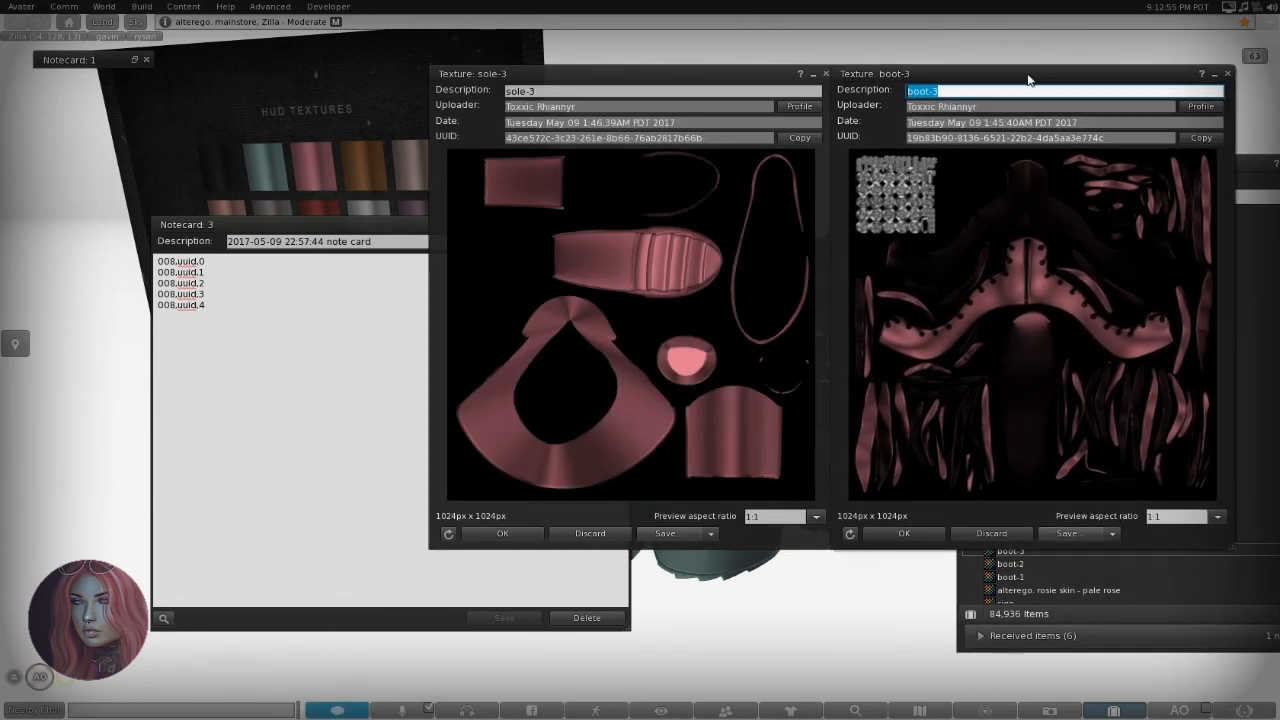
Copy the sole-3 texture's UUID and use it to replace the uuid placeholder on notecard 3's face 0 and face 1 lines.
click(800, 137)
click(196, 261)
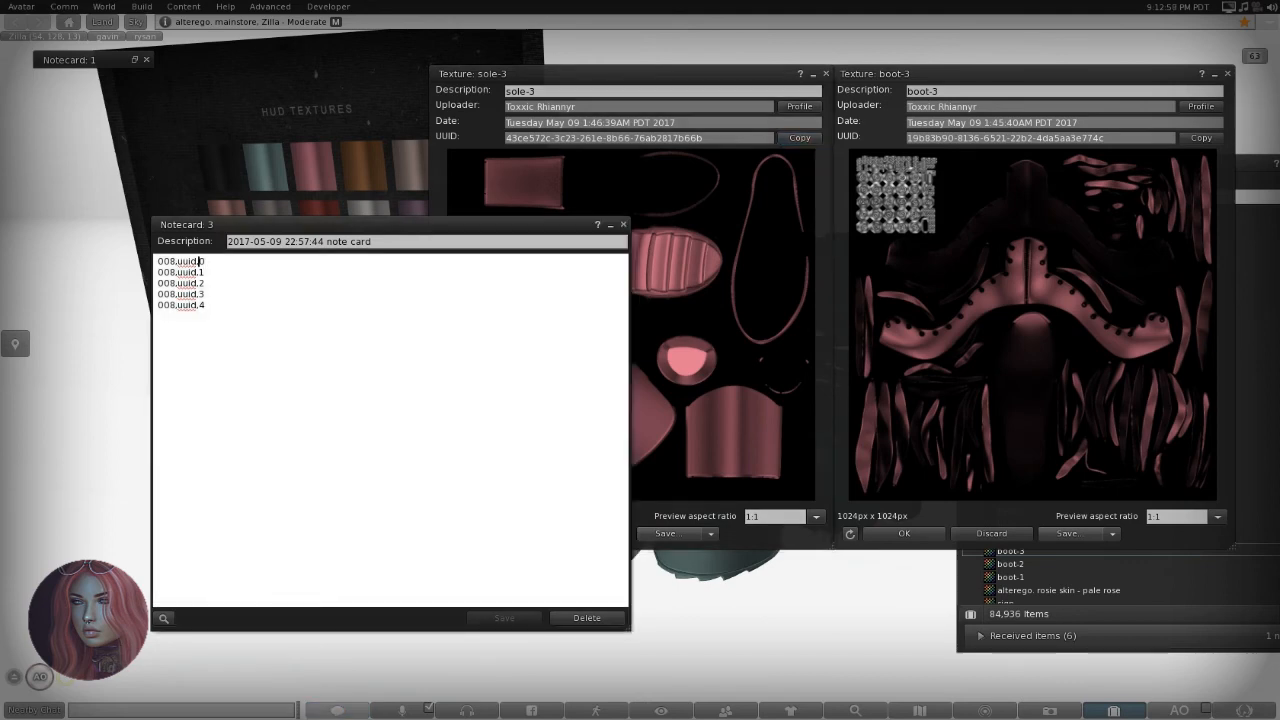
drag(183, 261, 178, 261)
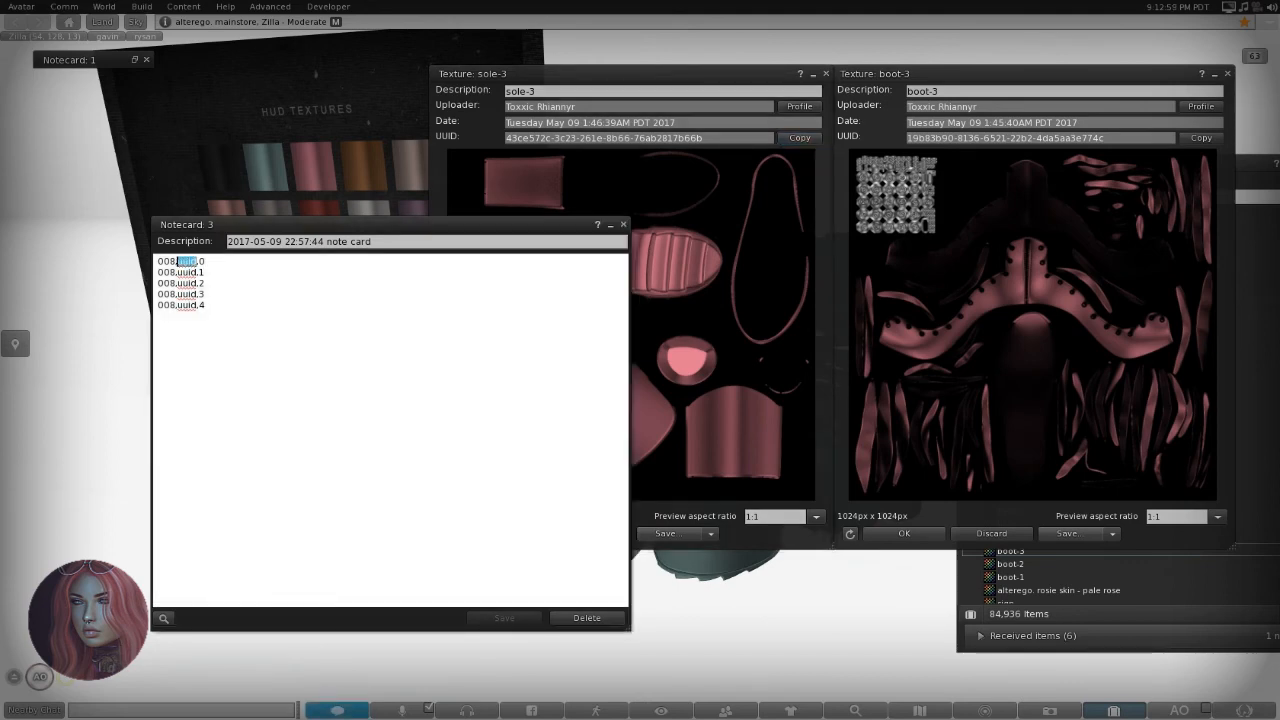
key(ctrl+v)
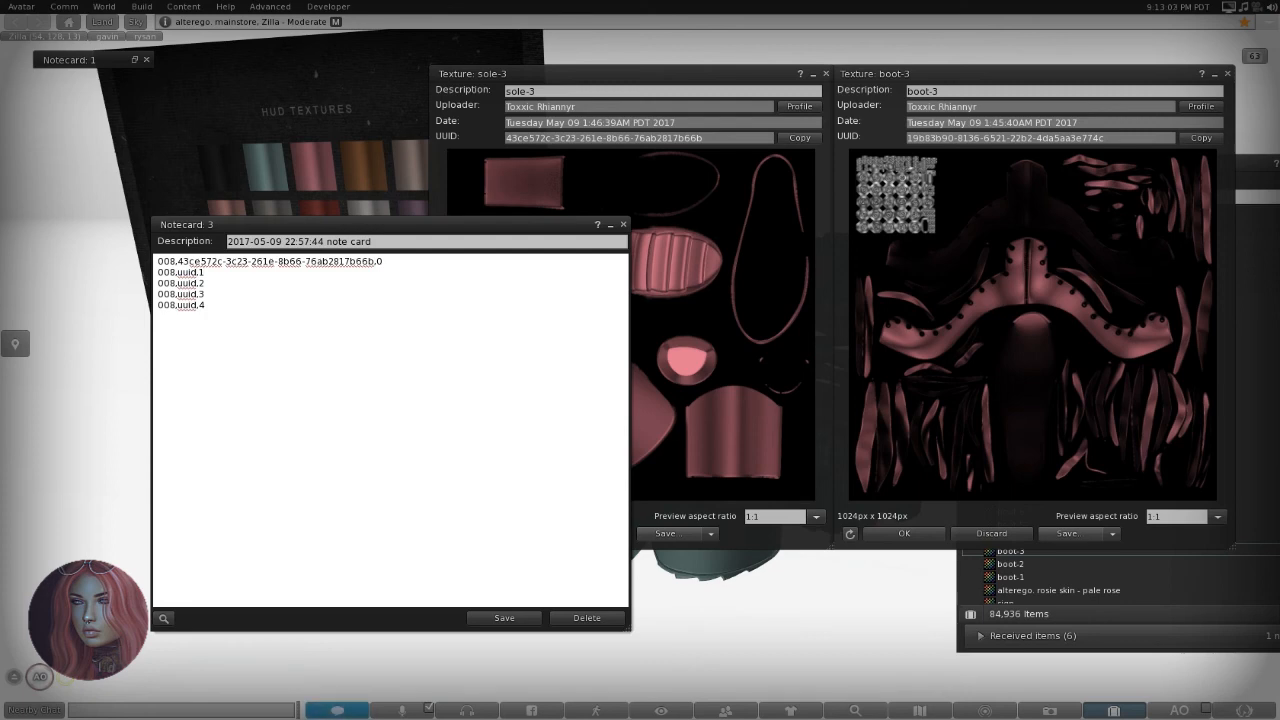
drag(186, 272, 196, 272)
key(ctrl+v)
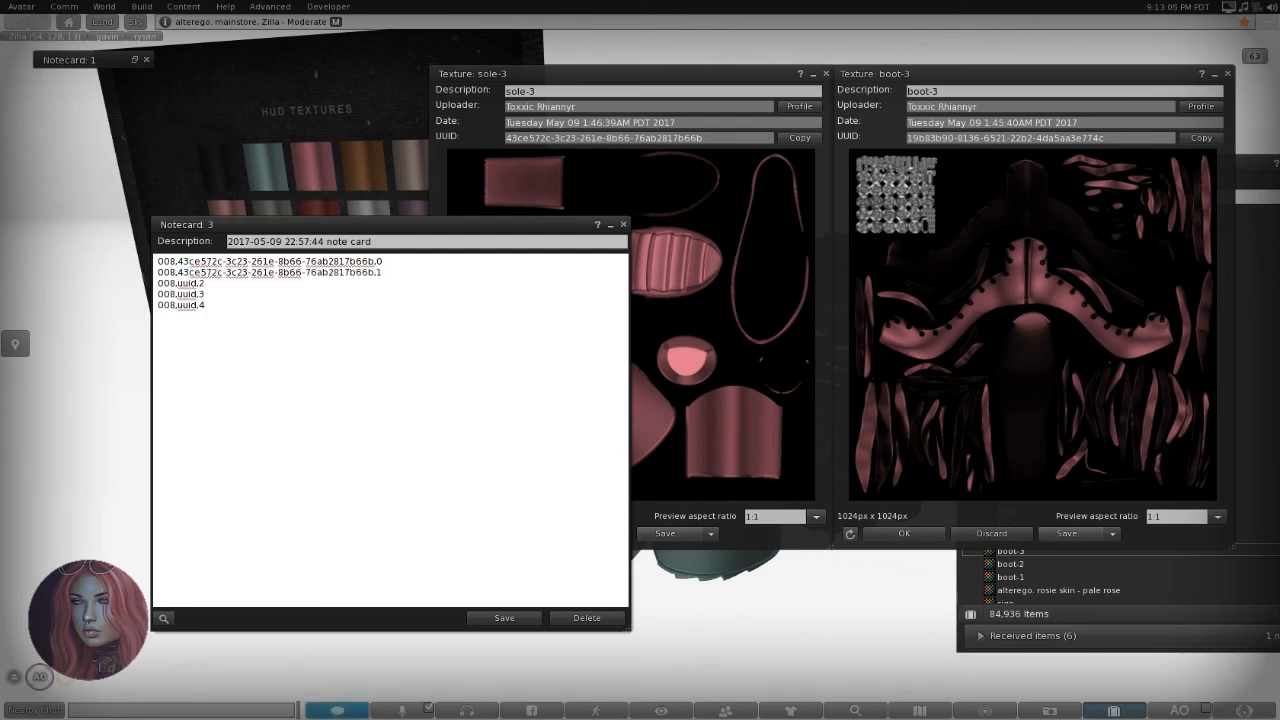
Replace the uuid placeholder on notecard 3's face 2, 3 and 4 lines with the boot-3 texture's UUID.
click(985, 268)
click(1200, 138)
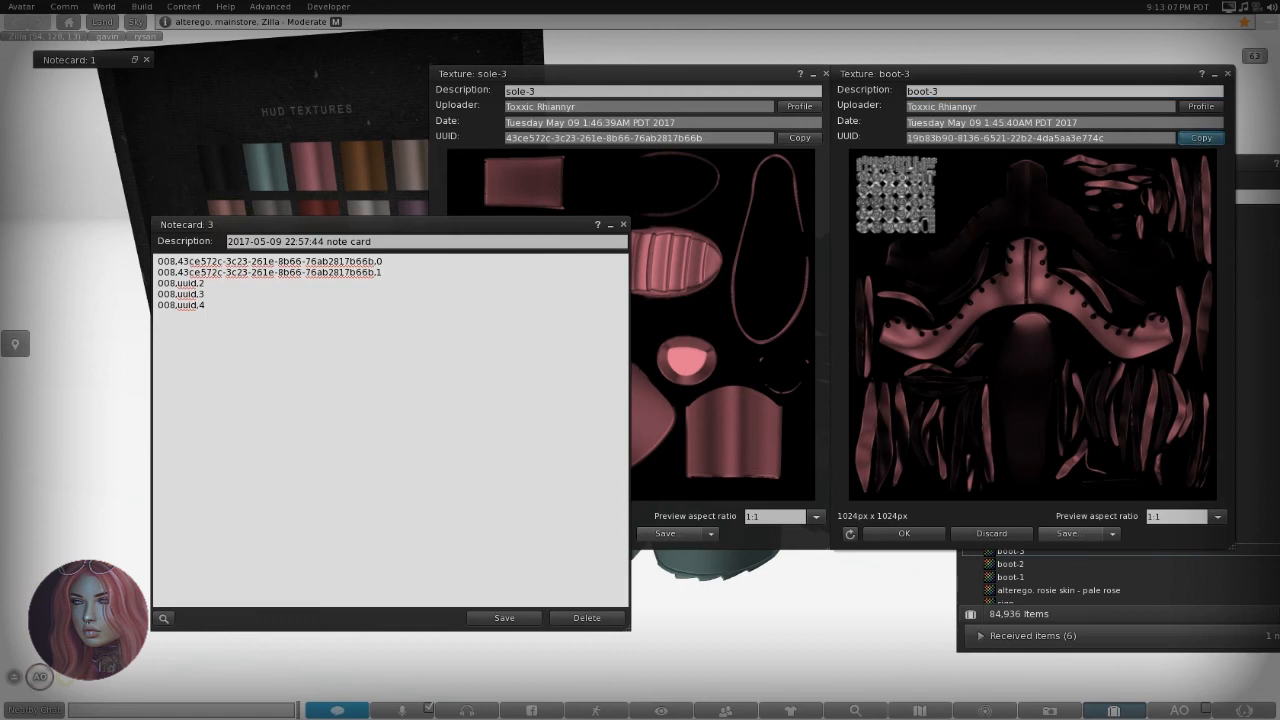
click(199, 283)
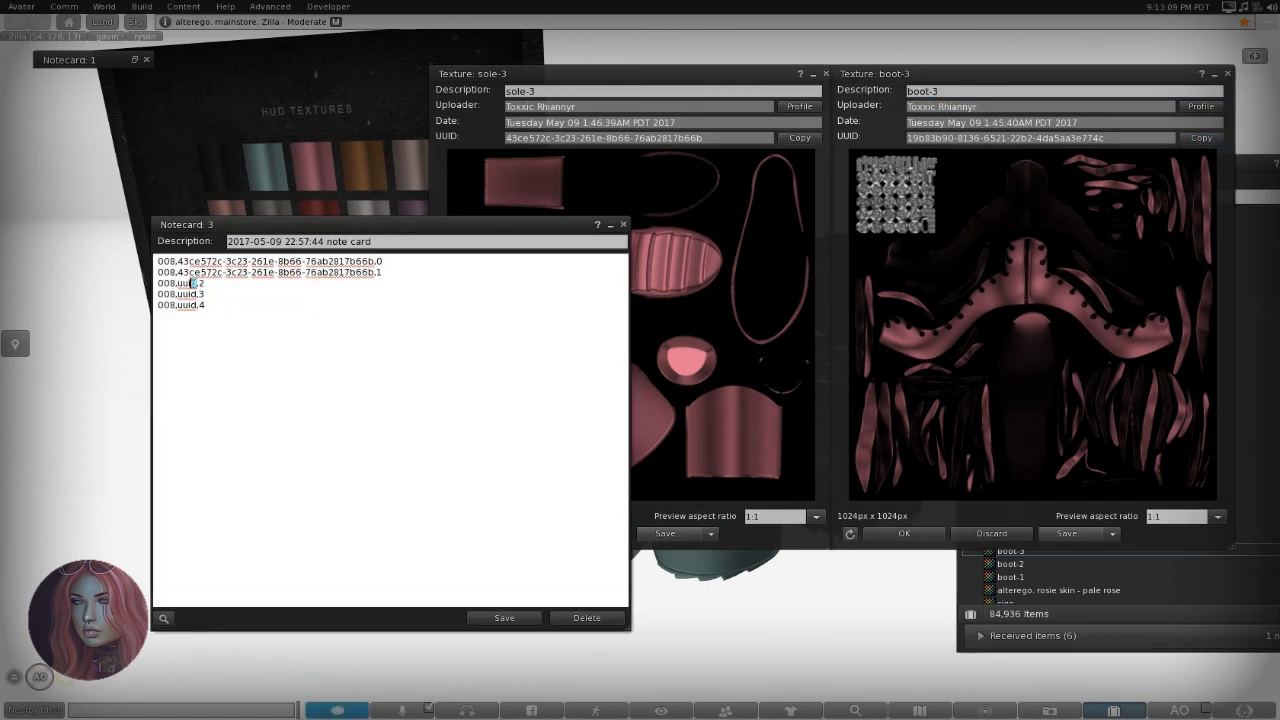
drag(192, 283, 178, 283)
key(ctrl+v)
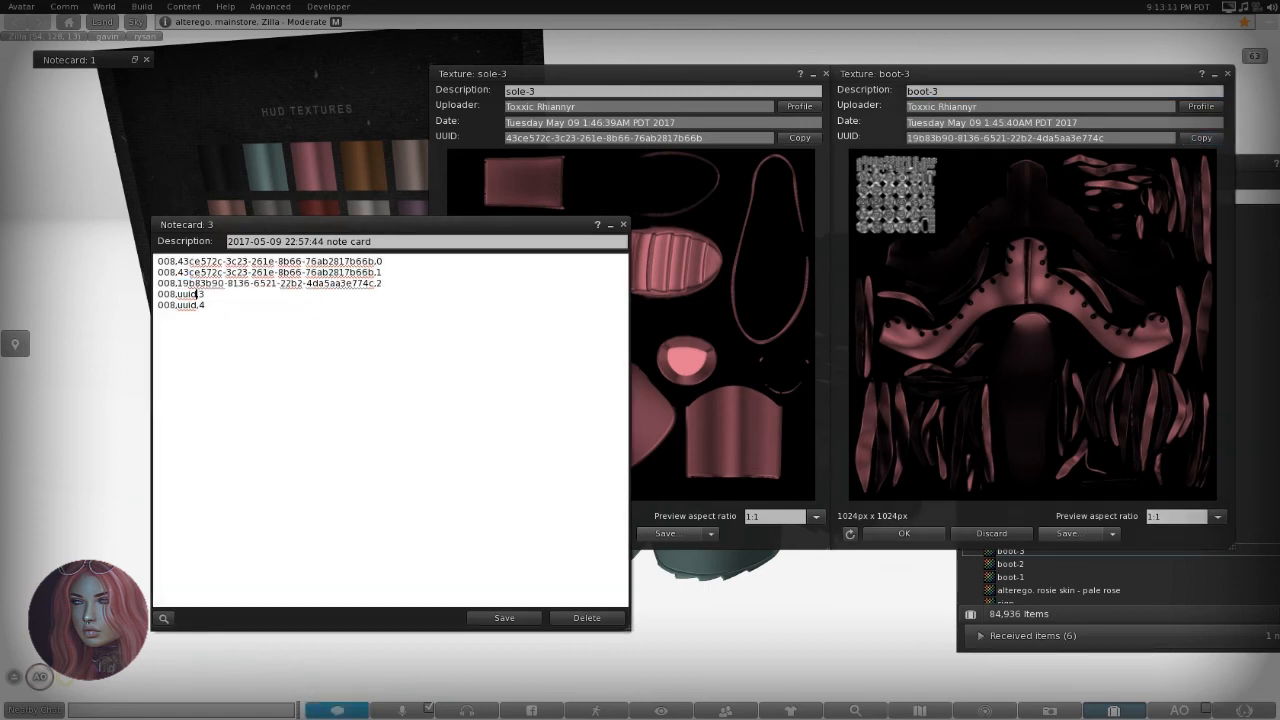
drag(183, 294, 178, 294)
key(ctrl+v)
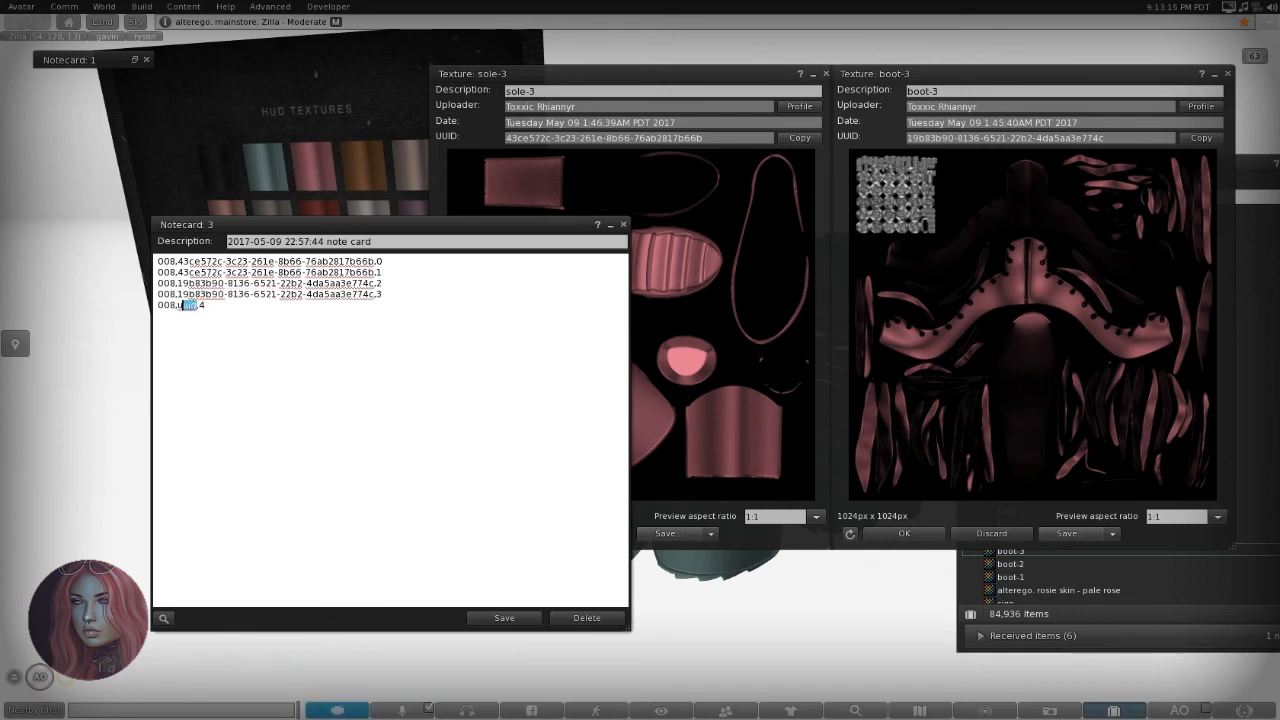
drag(183, 305, 178, 305)
key(ctrl+v)
Save notecard 3, and close it together with the sole-3 and boot-3 previews.
key(ctrl+s)
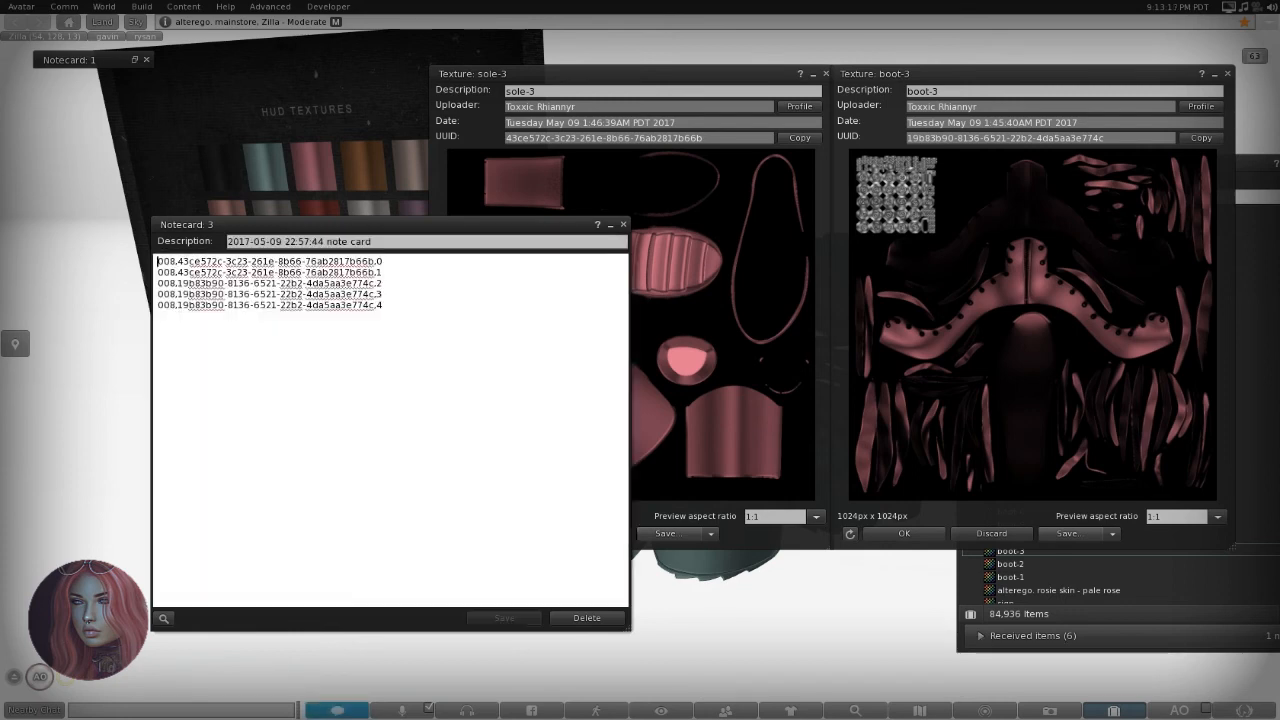
click(624, 224)
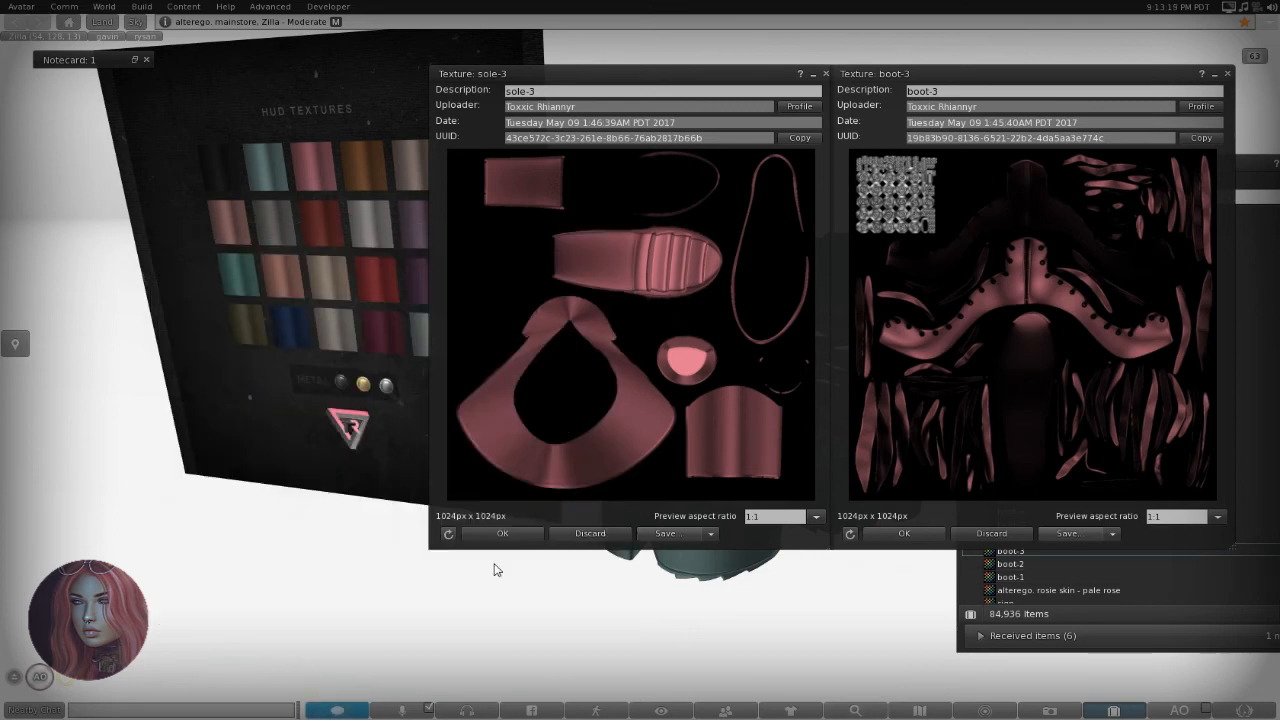
click(515, 535)
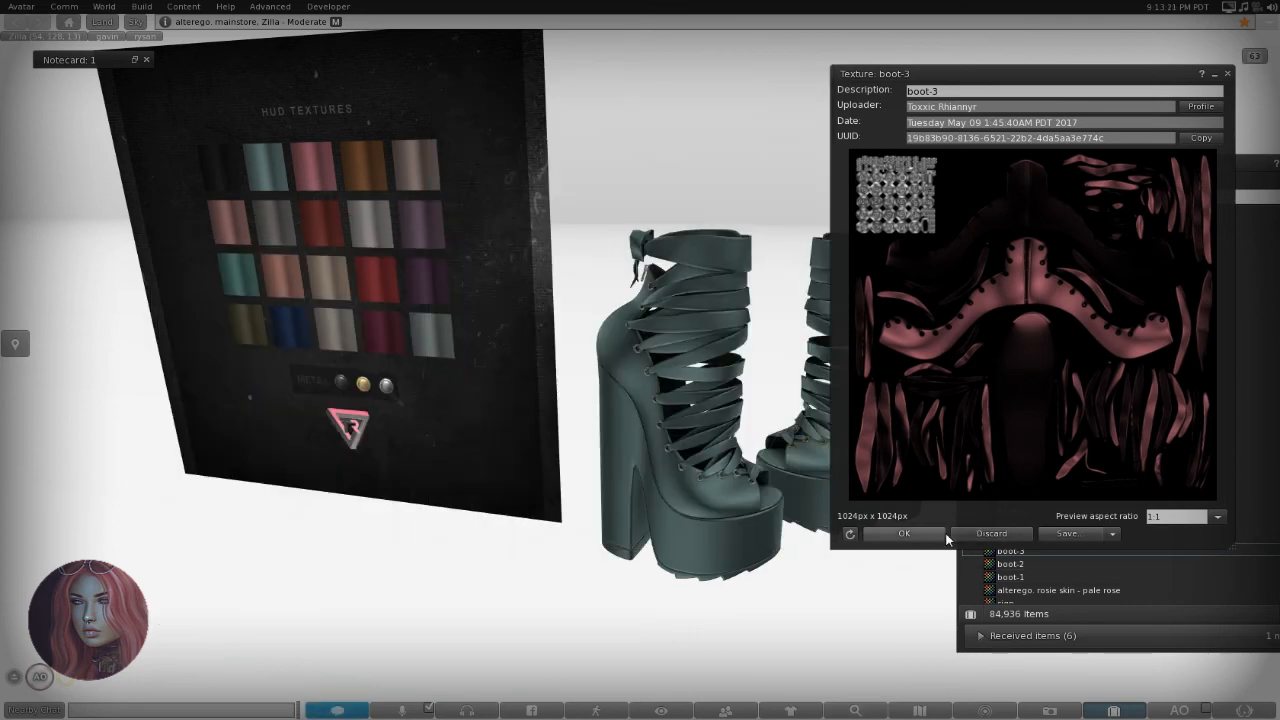
click(904, 533)
Add notecard 3 from the inventory to the HUD's contents.
scroll(1035, 390, up, 3)
scroll(1038, 390, up, 15)
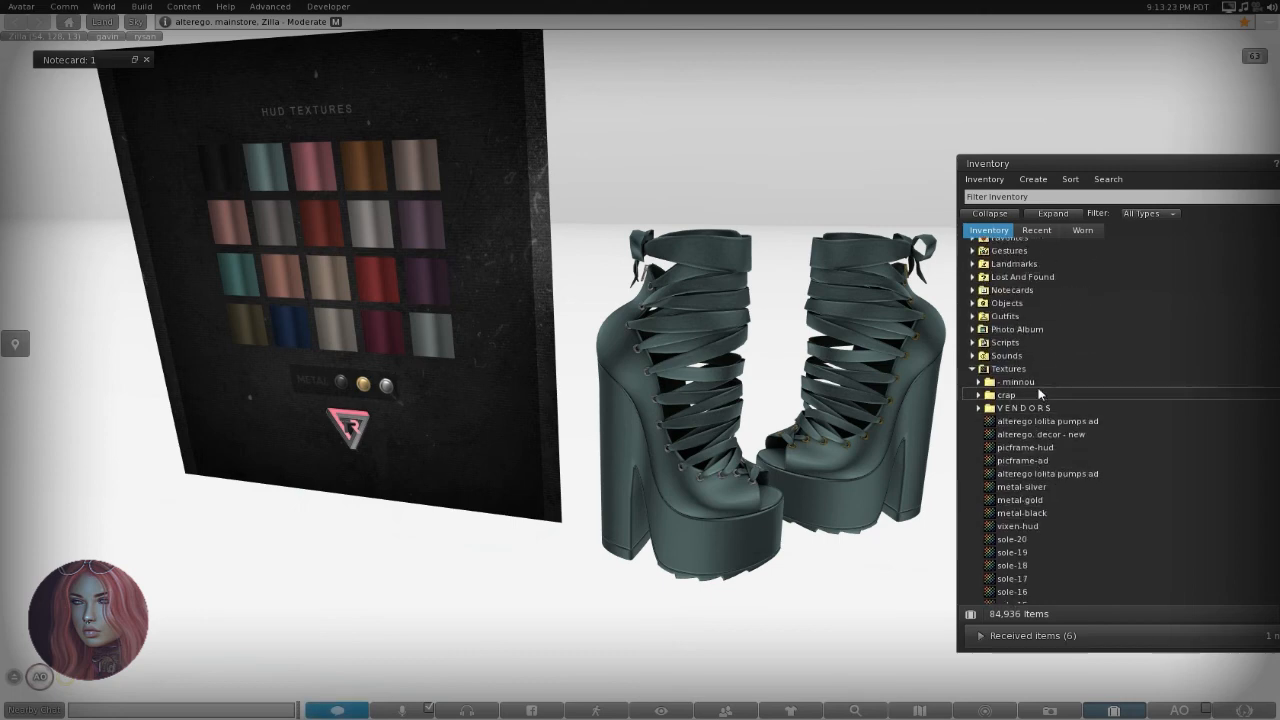
scroll(1030, 380, up, 2)
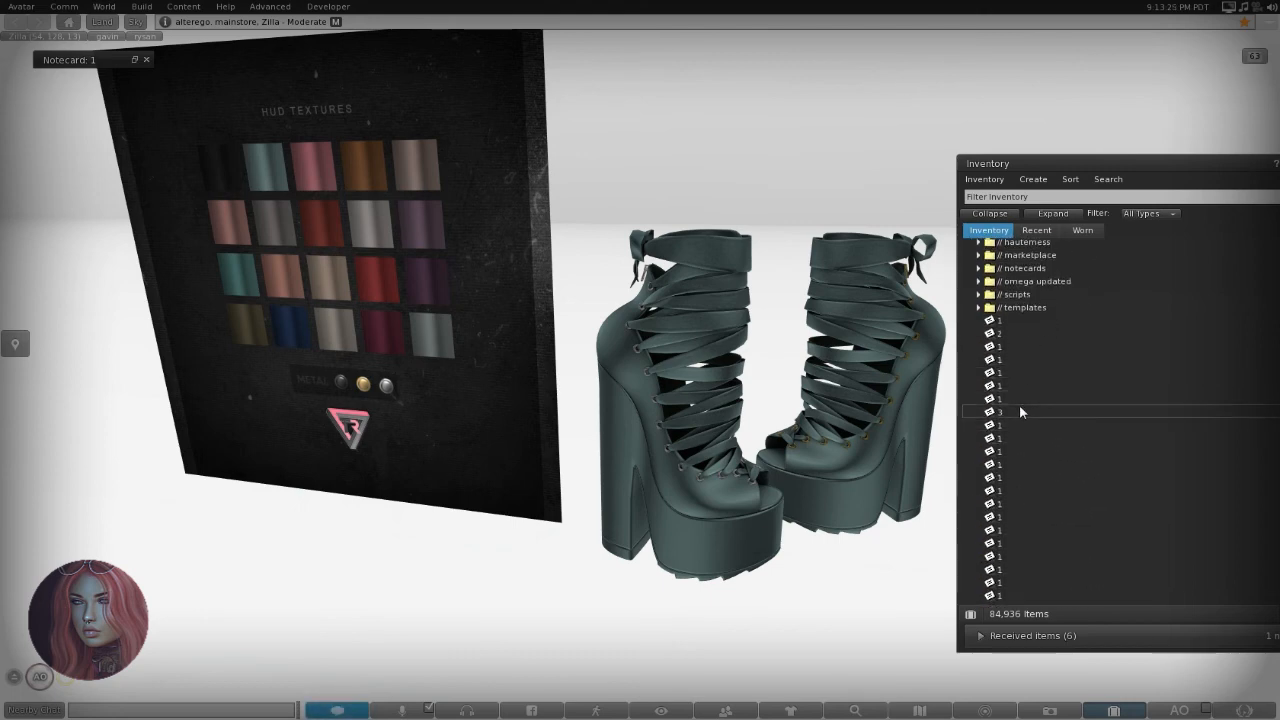
drag(1019, 409, 485, 407)
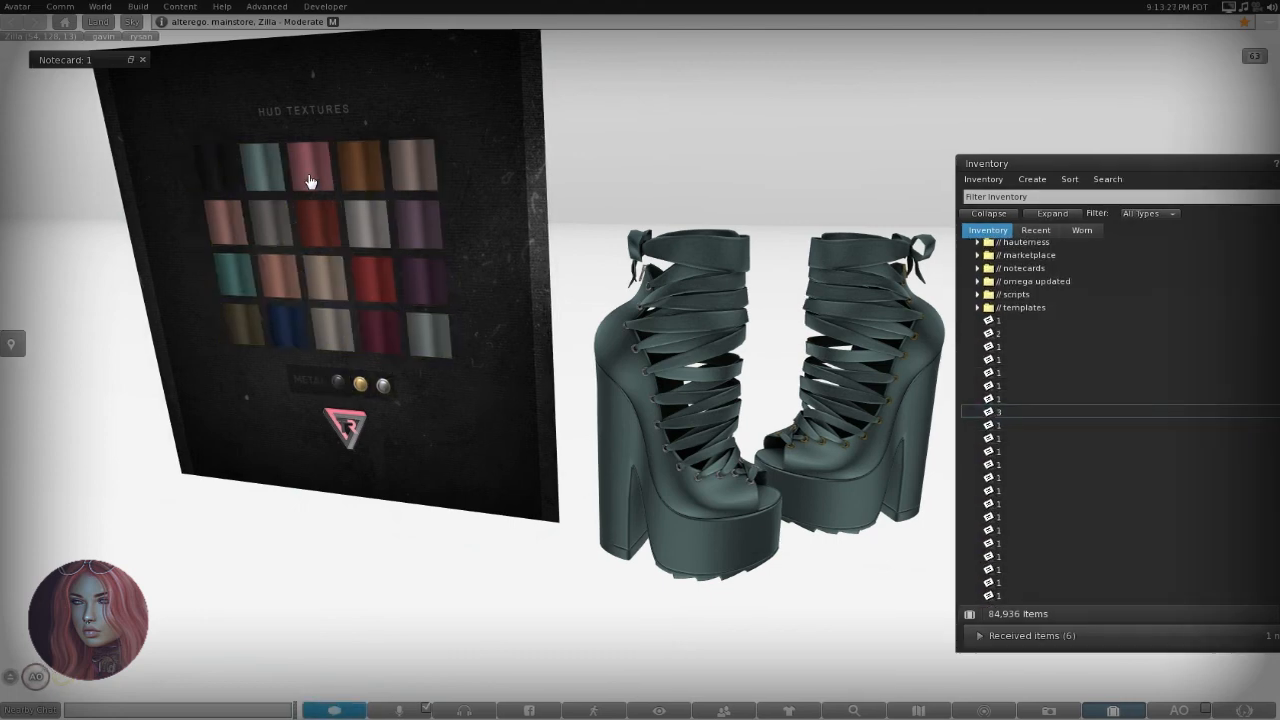
Test the HUD by switching the shoes to the pink swatch, to the teal one, and back to pink.
click(310, 181)
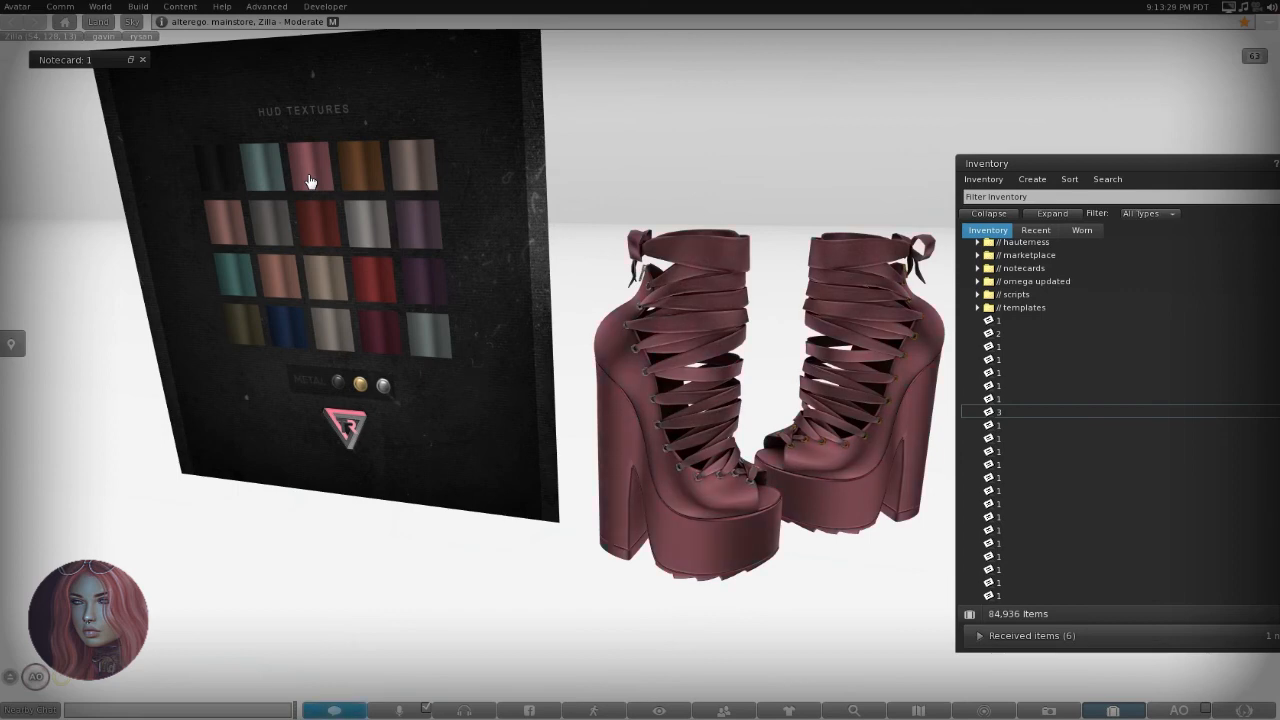
click(258, 177)
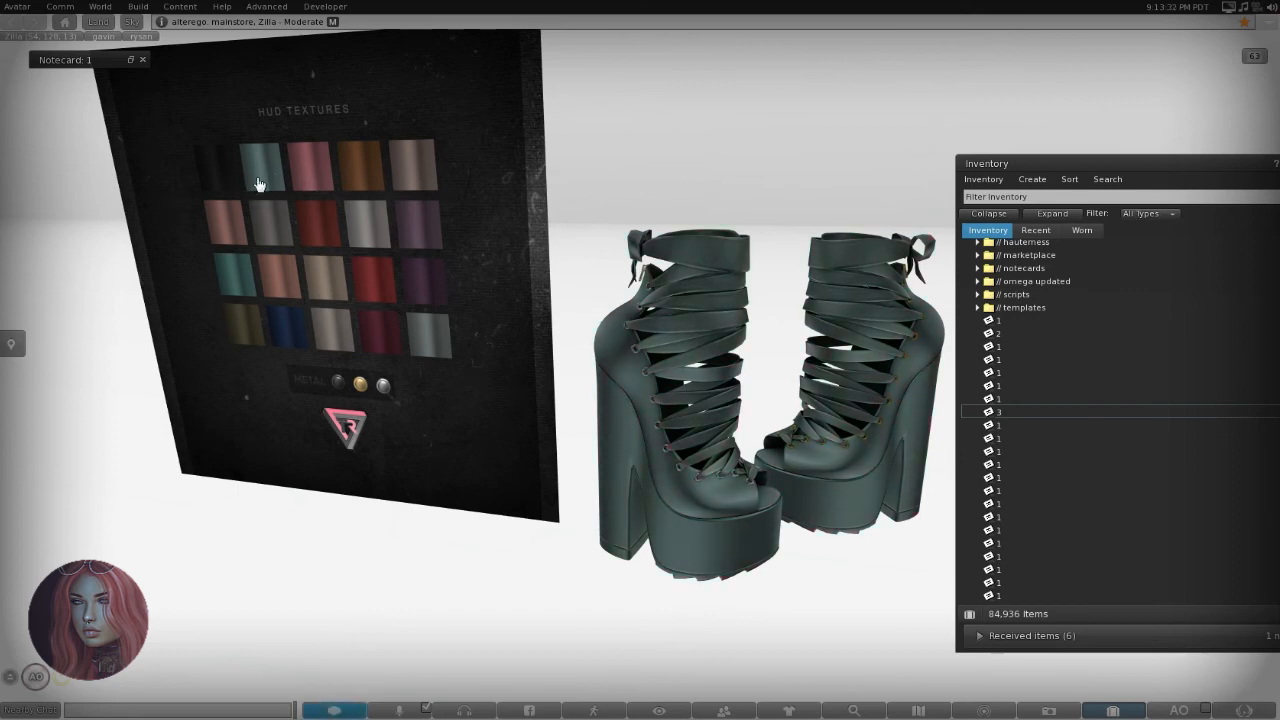
click(312, 187)
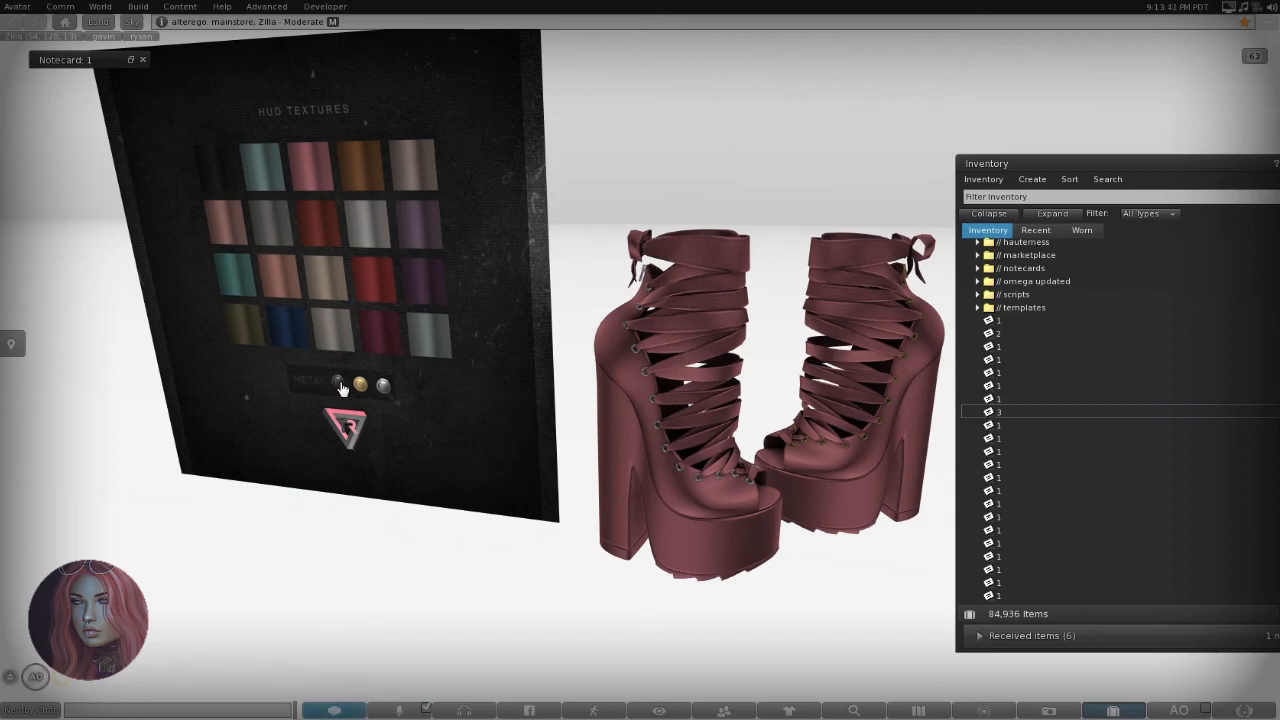
Check the face number of the area around the shoe's metal eyelets with Select Face, and close the object editor.
right_click(587, 382)
click(639, 390)
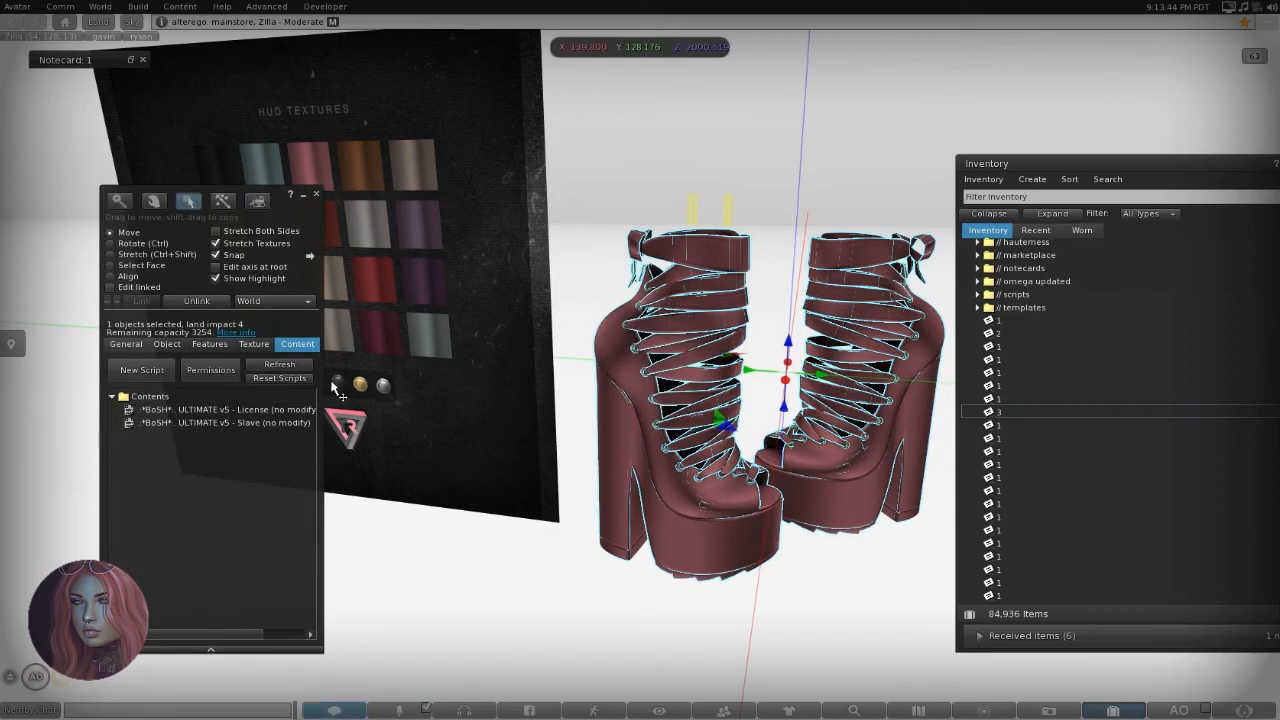
scroll(600, 507, up, 6)
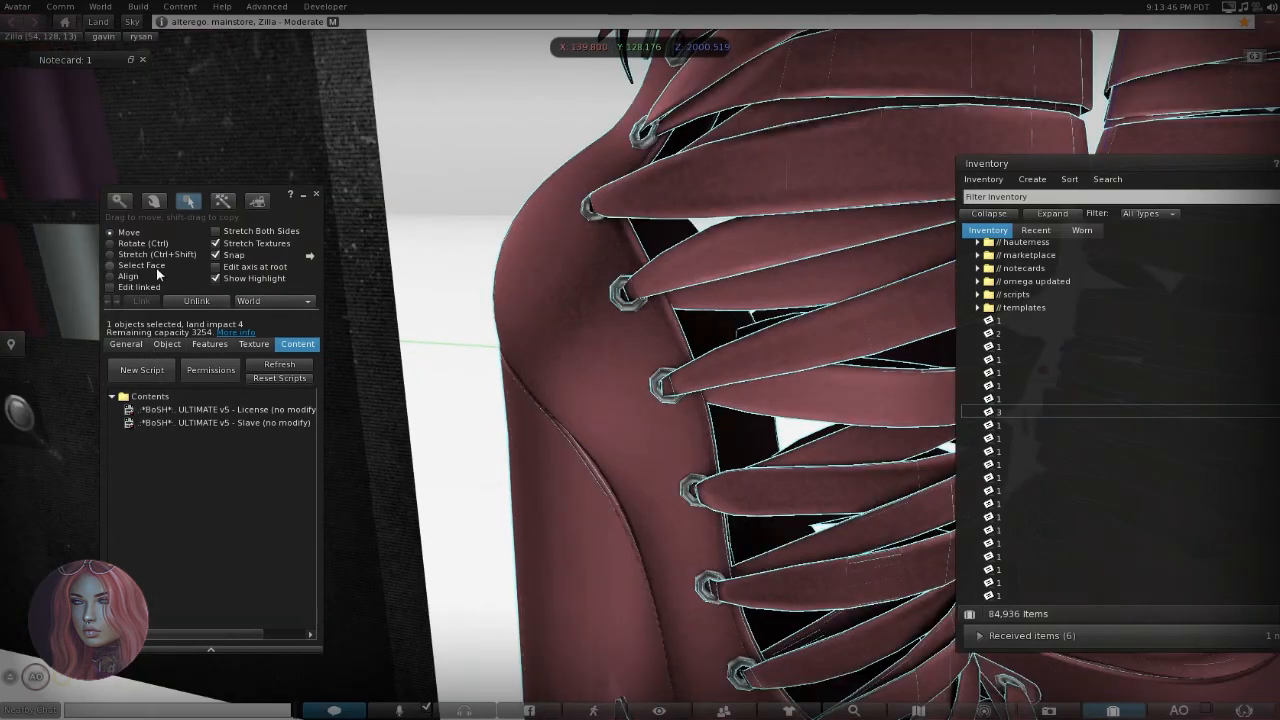
click(150, 266)
click(618, 309)
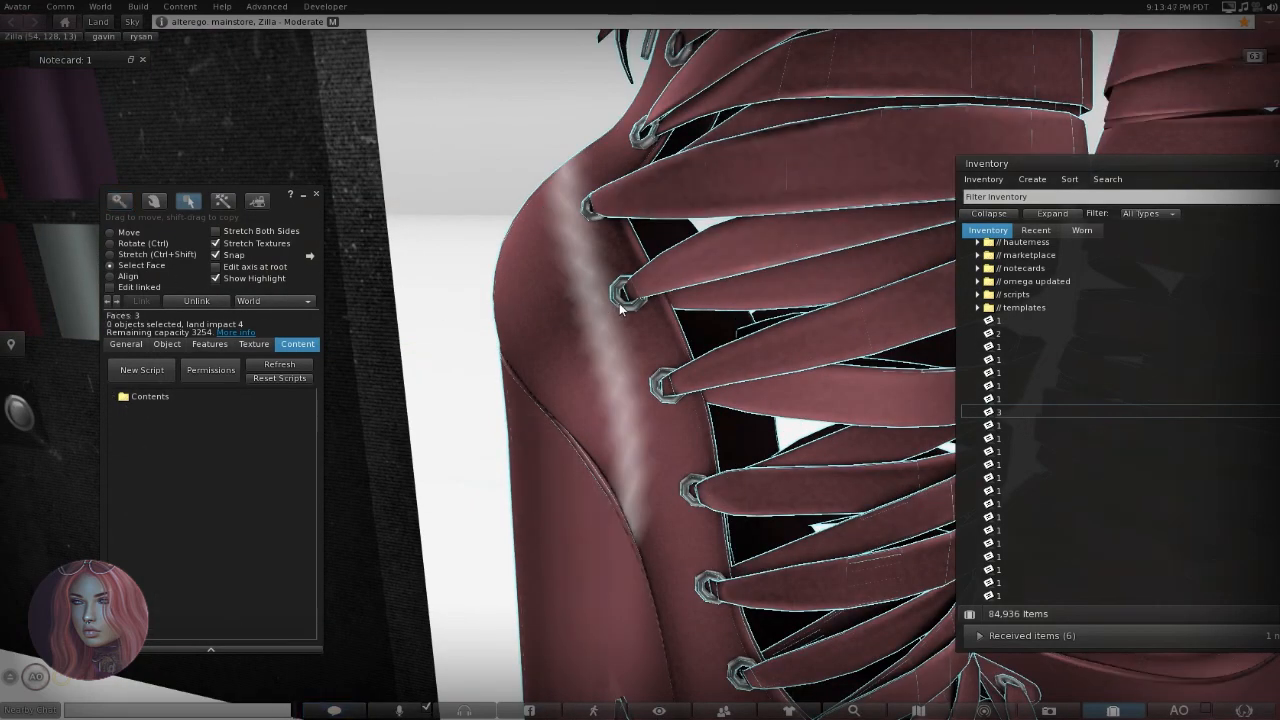
click(316, 194)
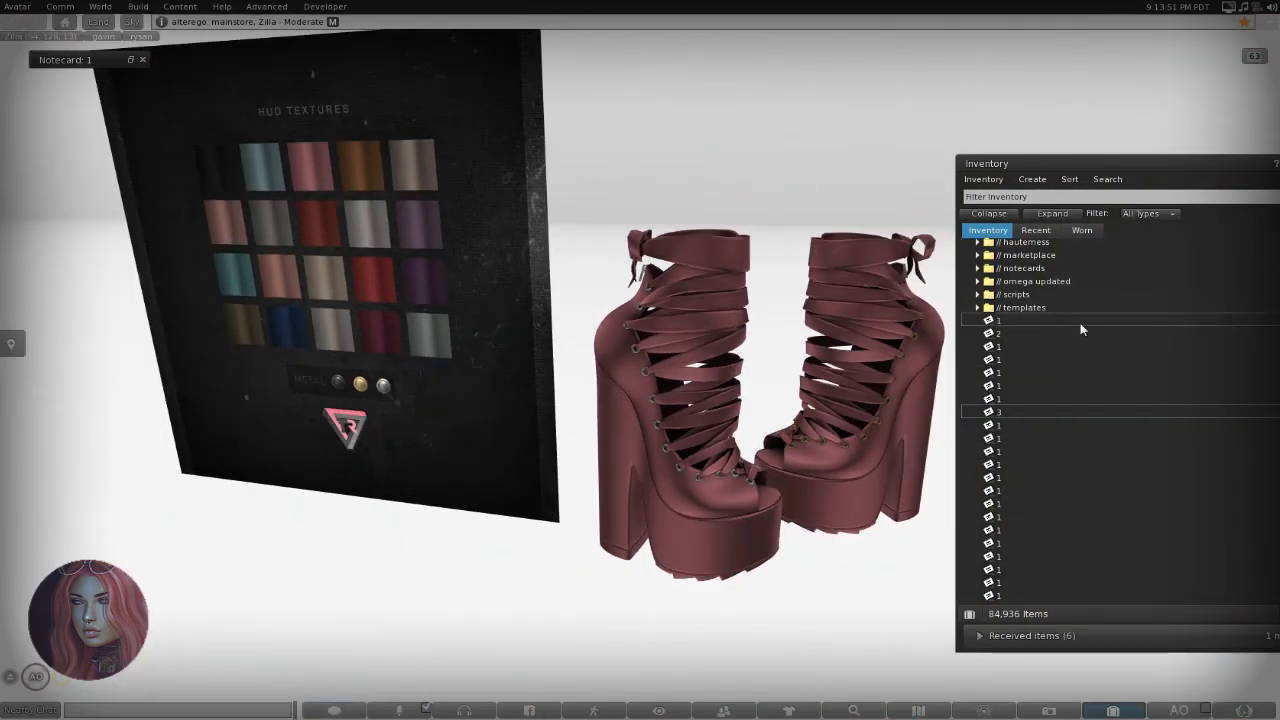
Look up the number in the description of the HUD's black metal button with Edit linked, and close the object editor.
right_click(309, 382)
click(348, 415)
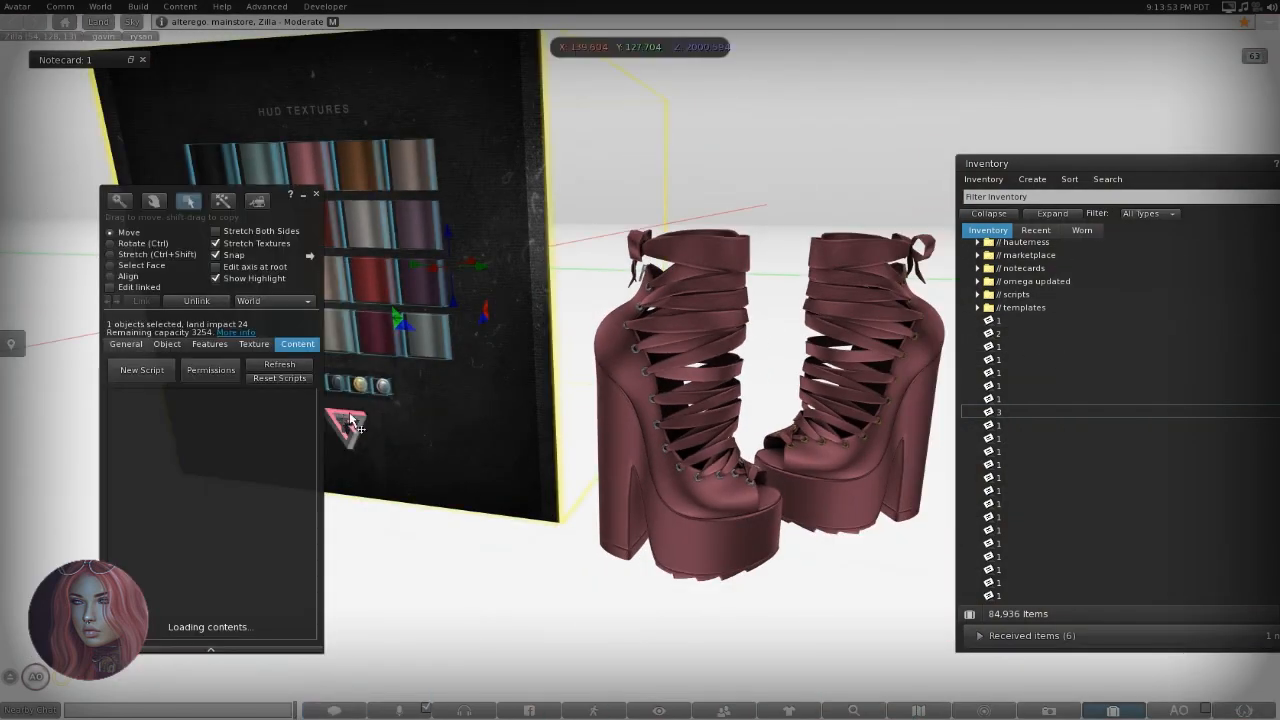
drag(296, 218, 654, 214)
click(508, 283)
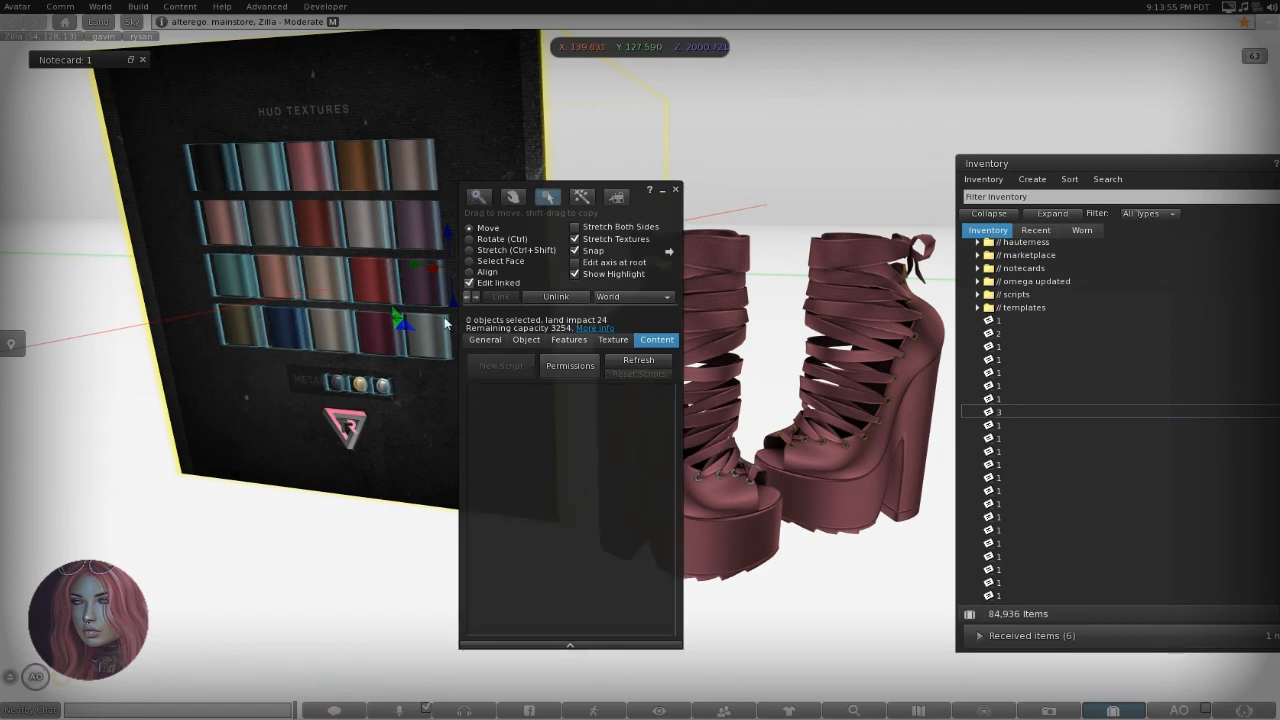
click(340, 386)
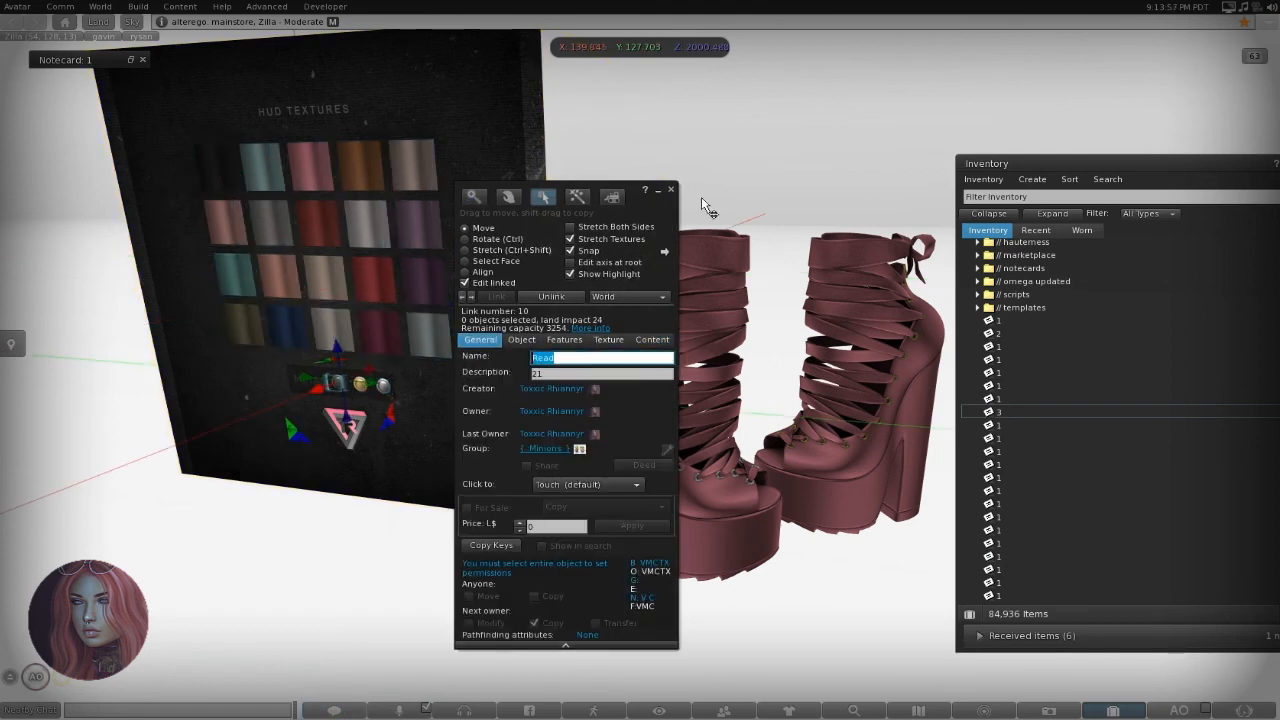
click(670, 189)
Rename a spare notecard as 21, open it and reduce its text to the single line 008.uuid.3.
click(999, 346)
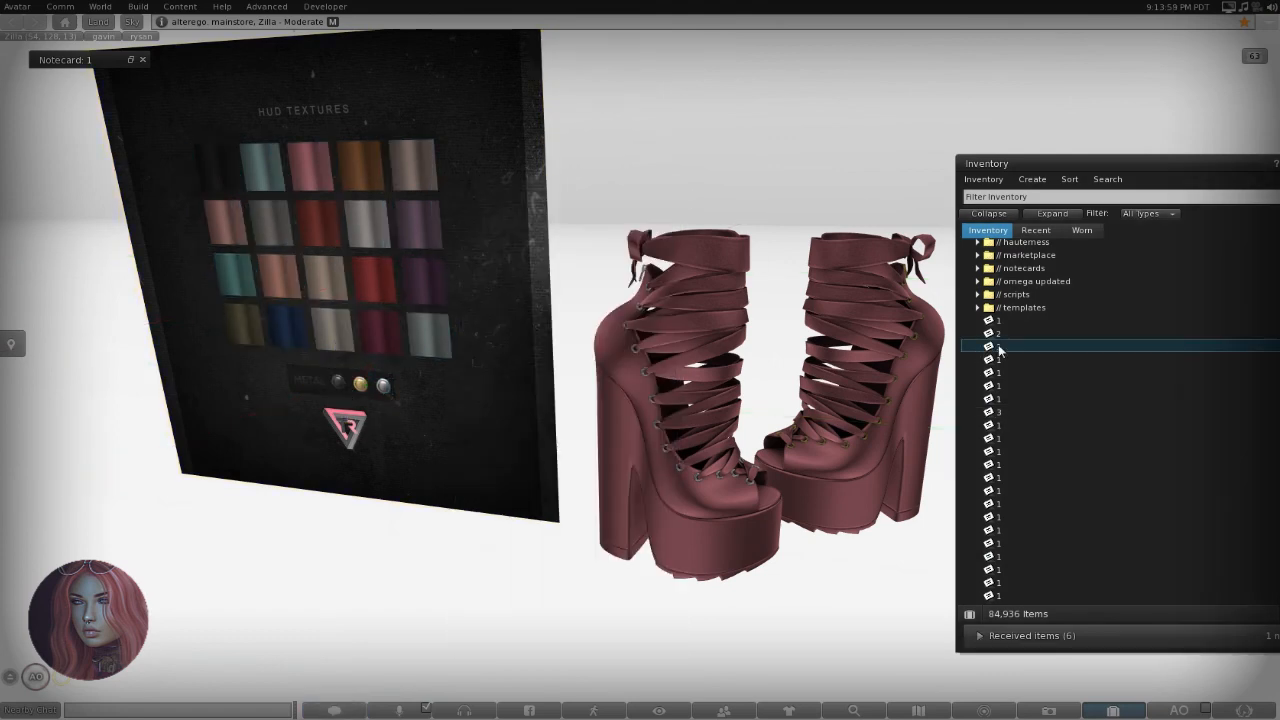
right_click(999, 346)
click(1060, 381)
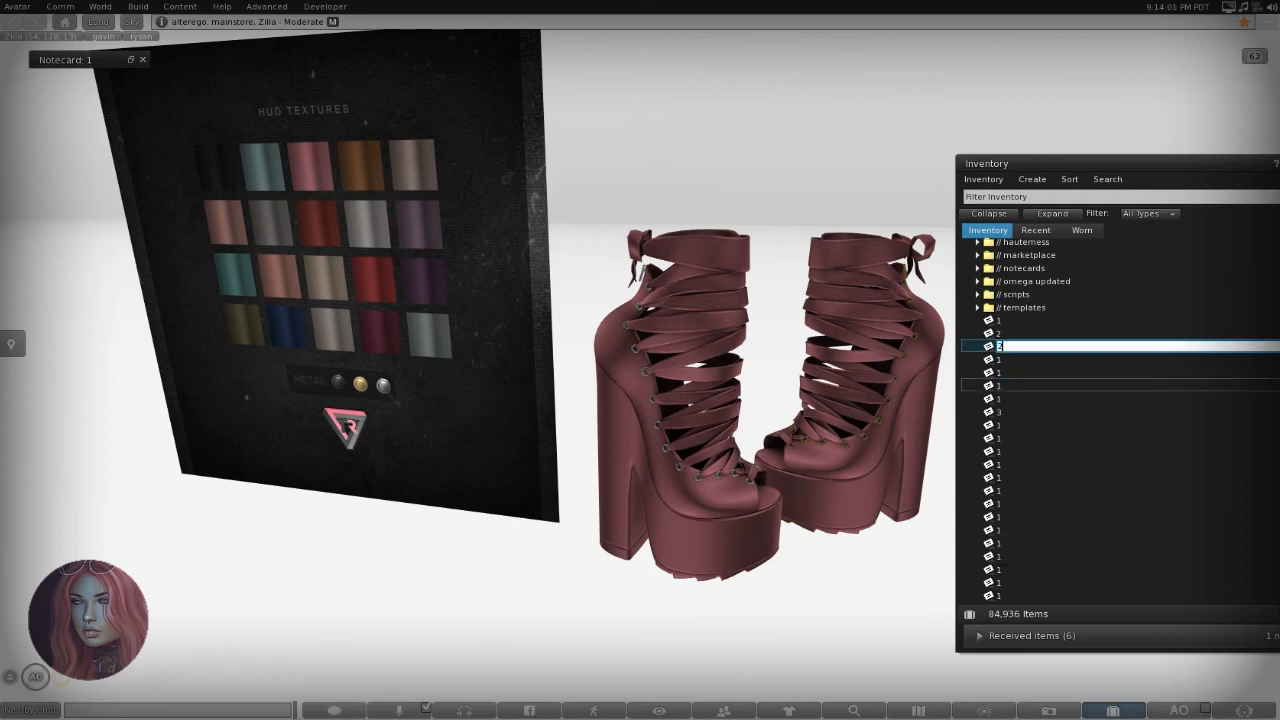
key(Return)
key(Return)
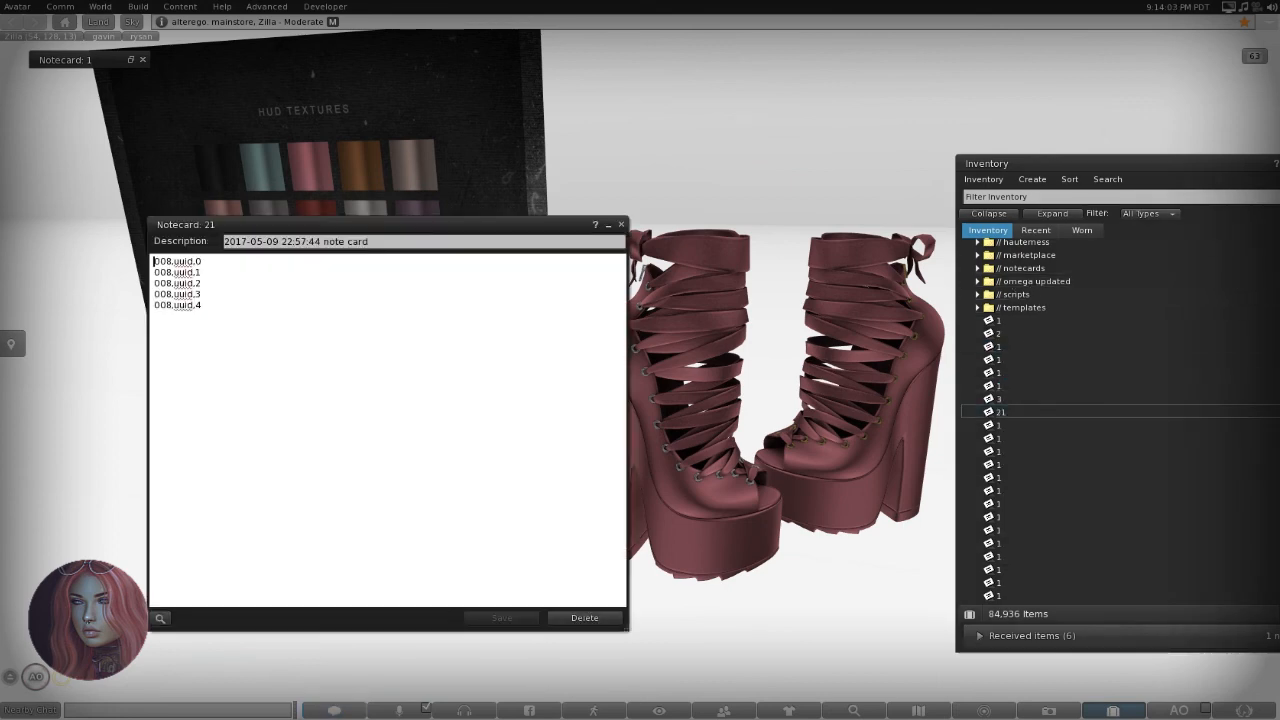
drag(203, 306, 154, 272)
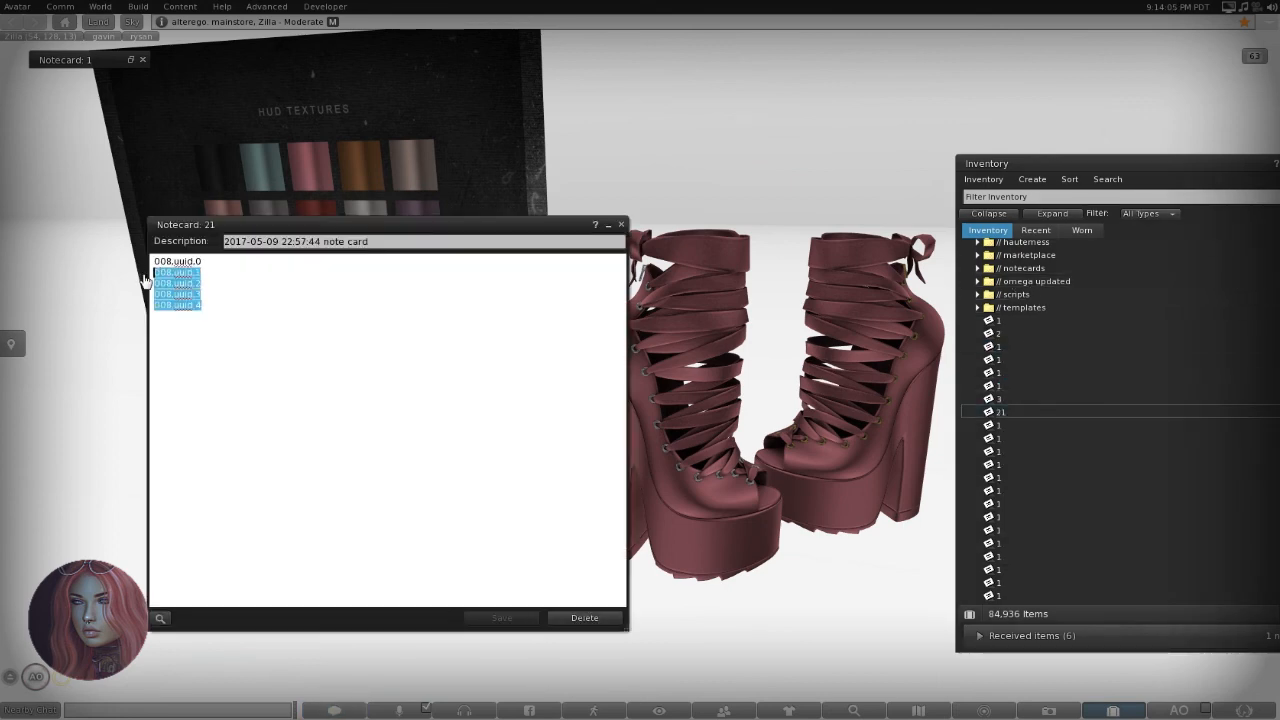
key(BackSpace)
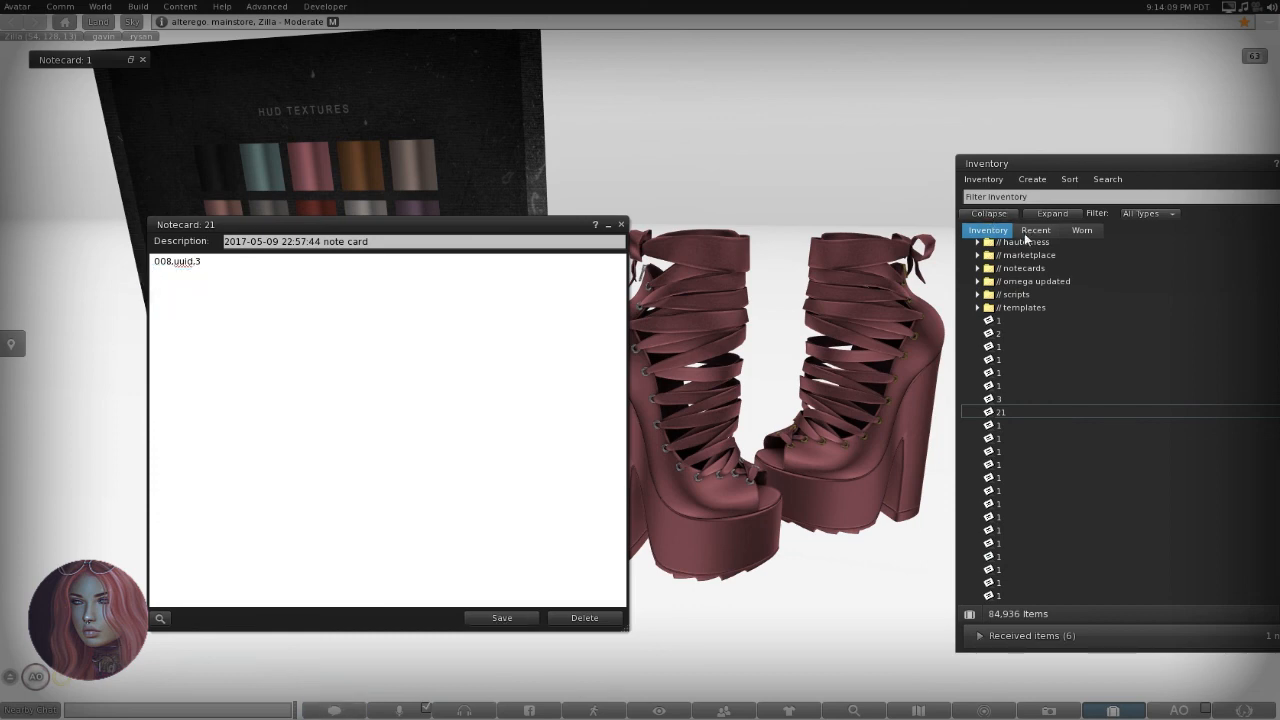
Replace the uuid placeholder in notecard 21 with the metal-black texture's UUID, save it, and close the notecard and texture preview.
scroll(1008, 405, down, 5)
scroll(1008, 405, down, 6)
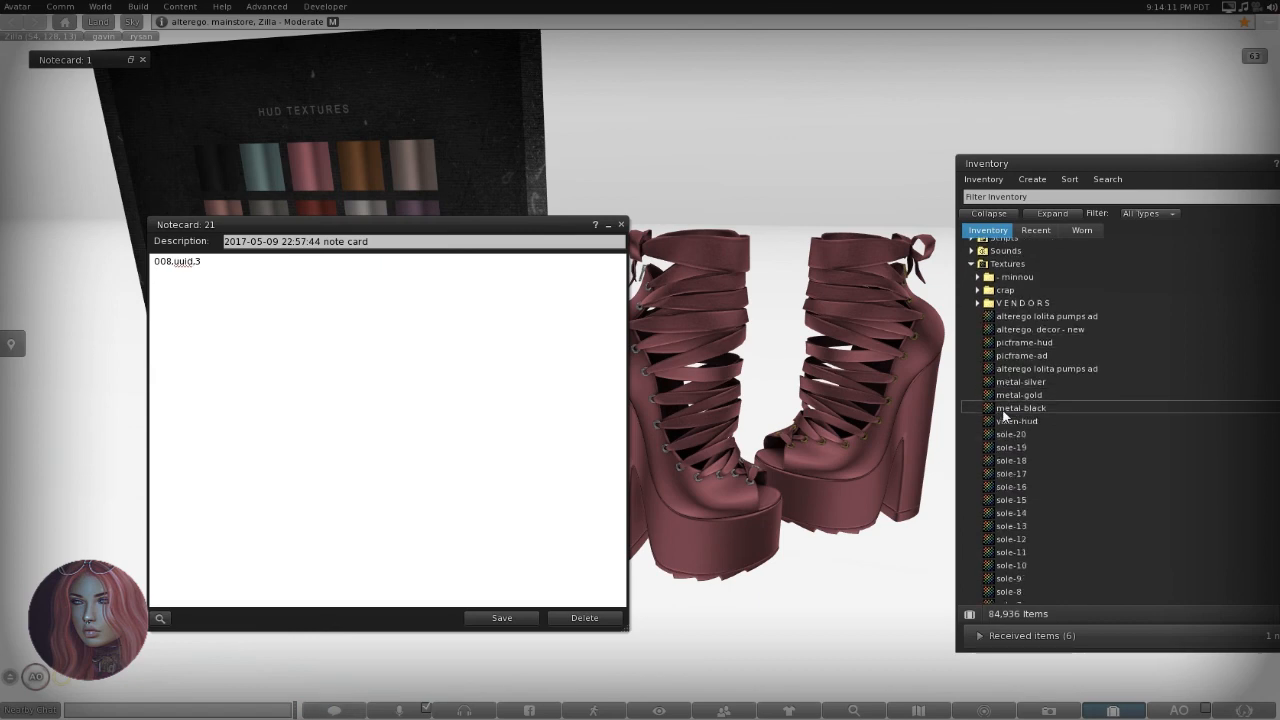
double_click(1021, 408)
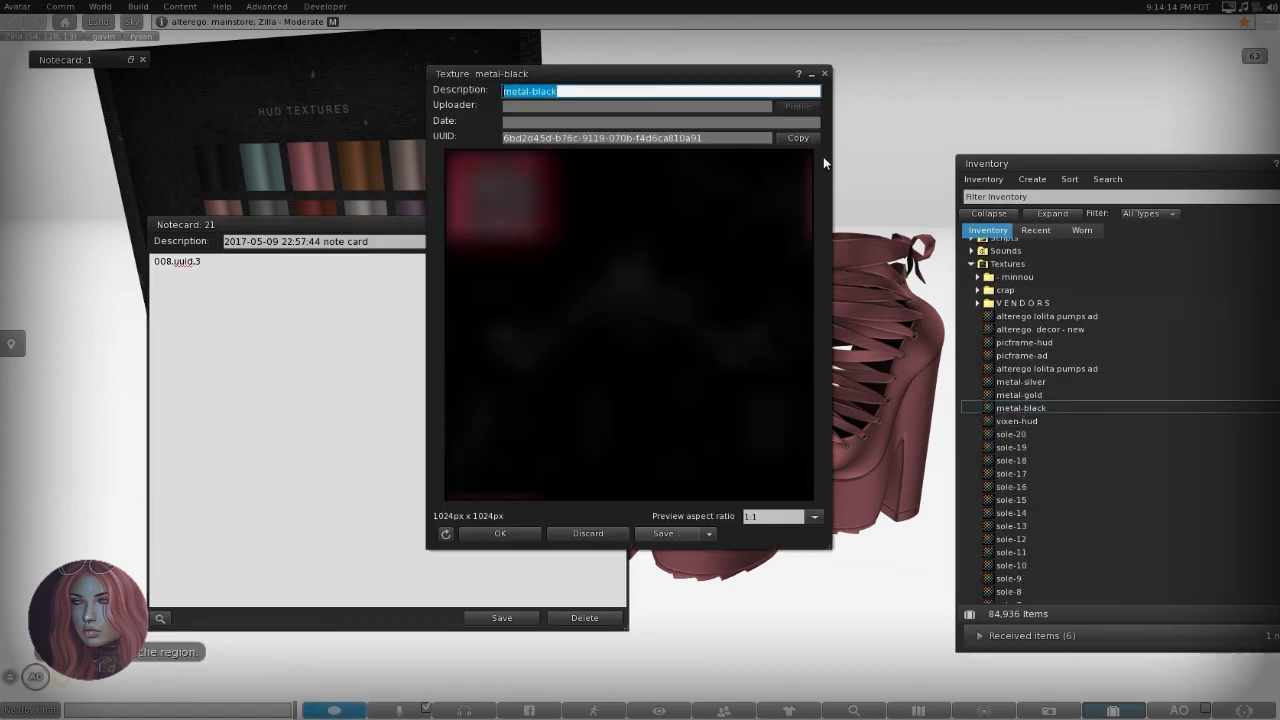
click(807, 138)
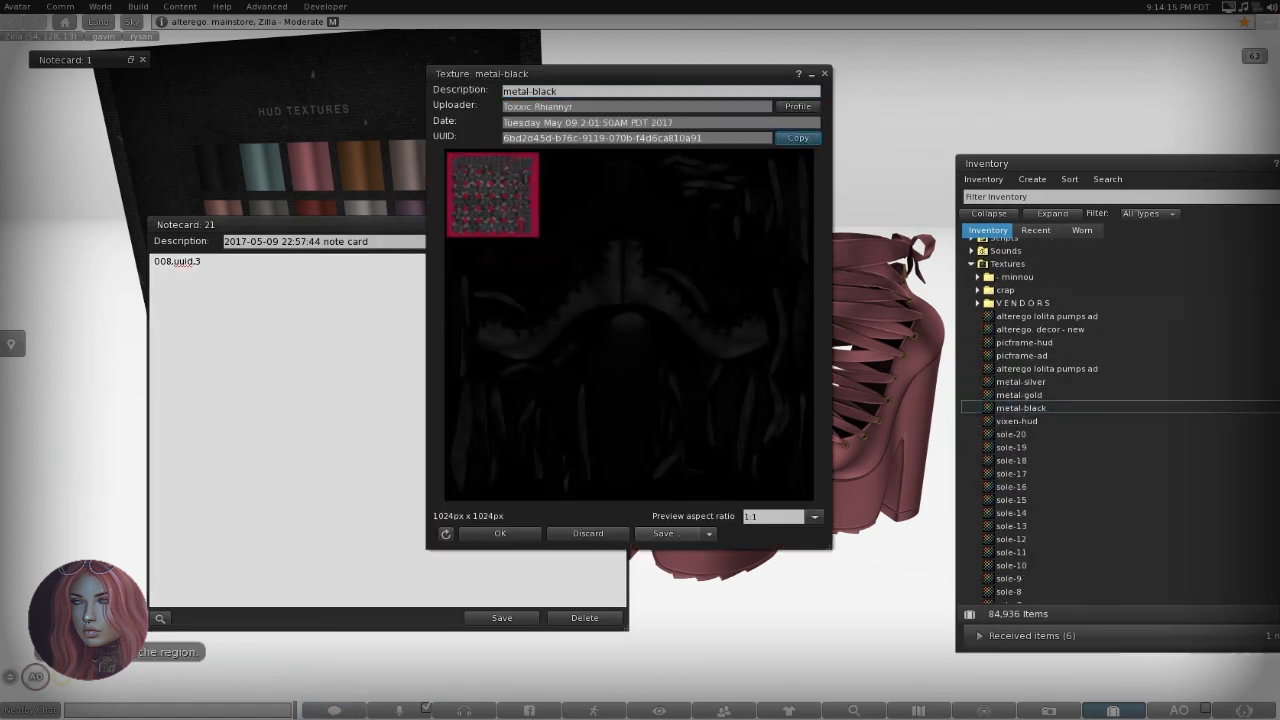
click(197, 261)
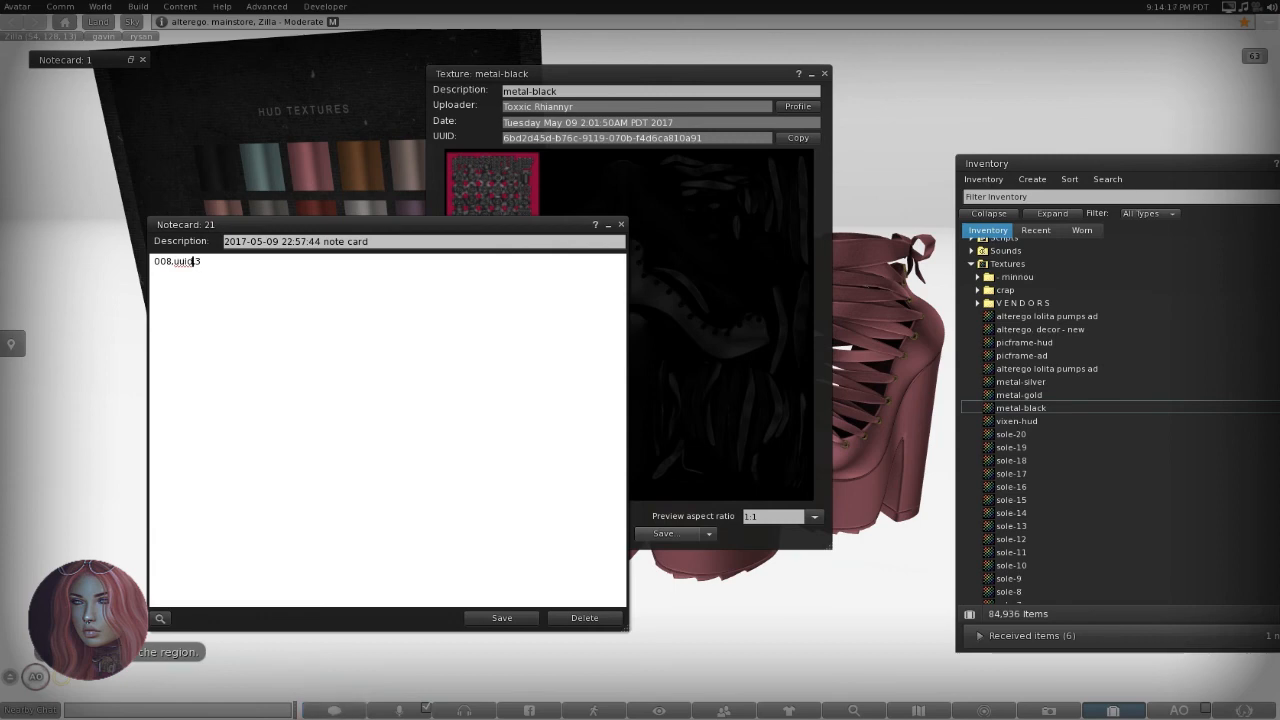
drag(187, 262, 178, 262)
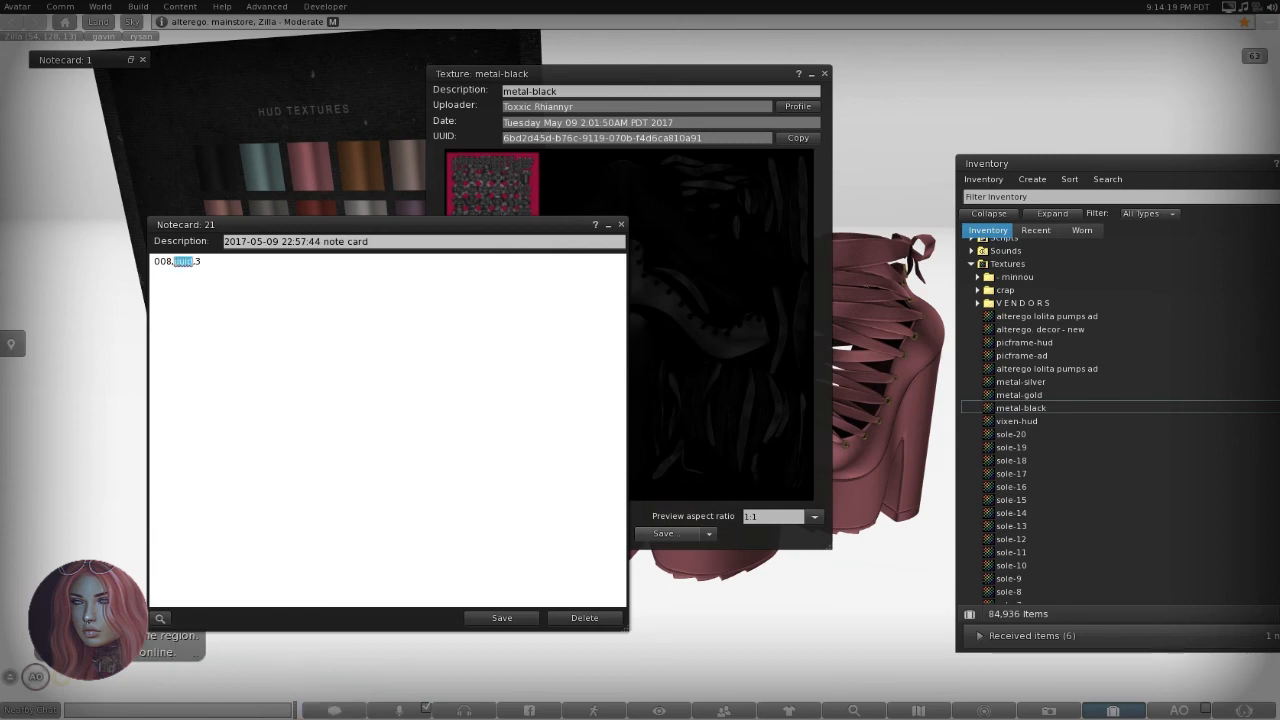
key(ctrl+v)
key(ctrl+s)
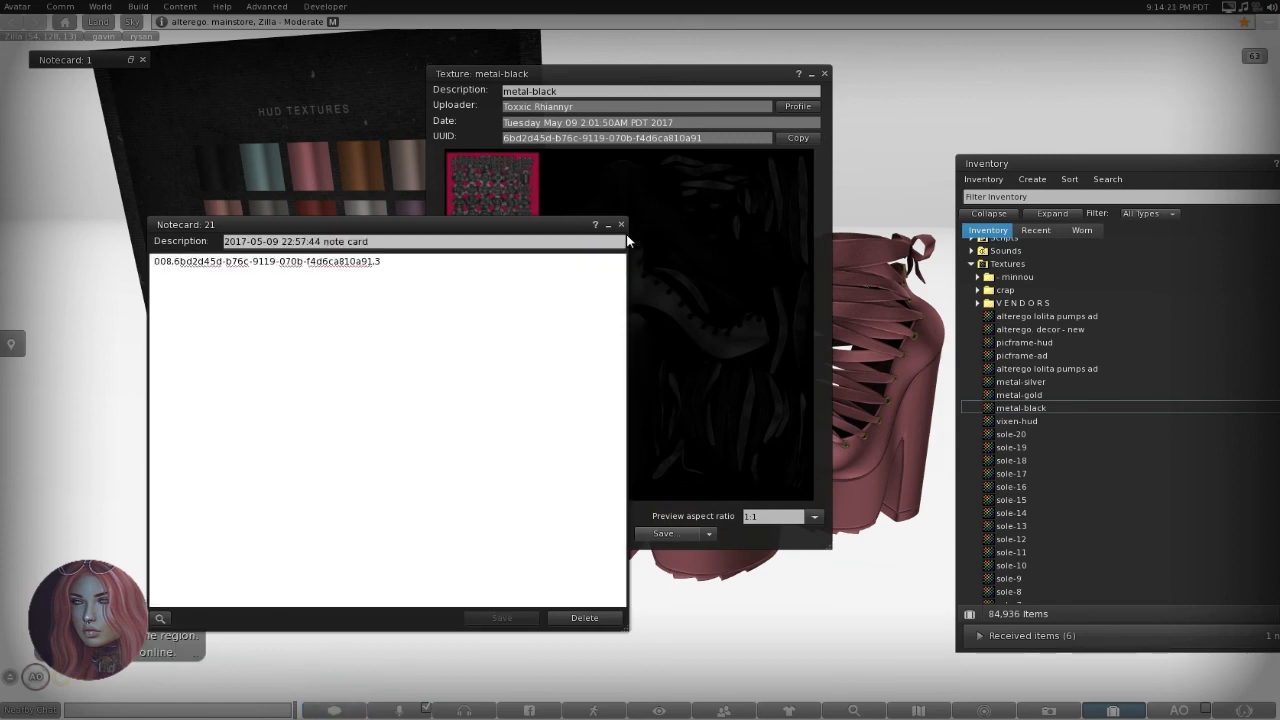
click(621, 225)
click(518, 533)
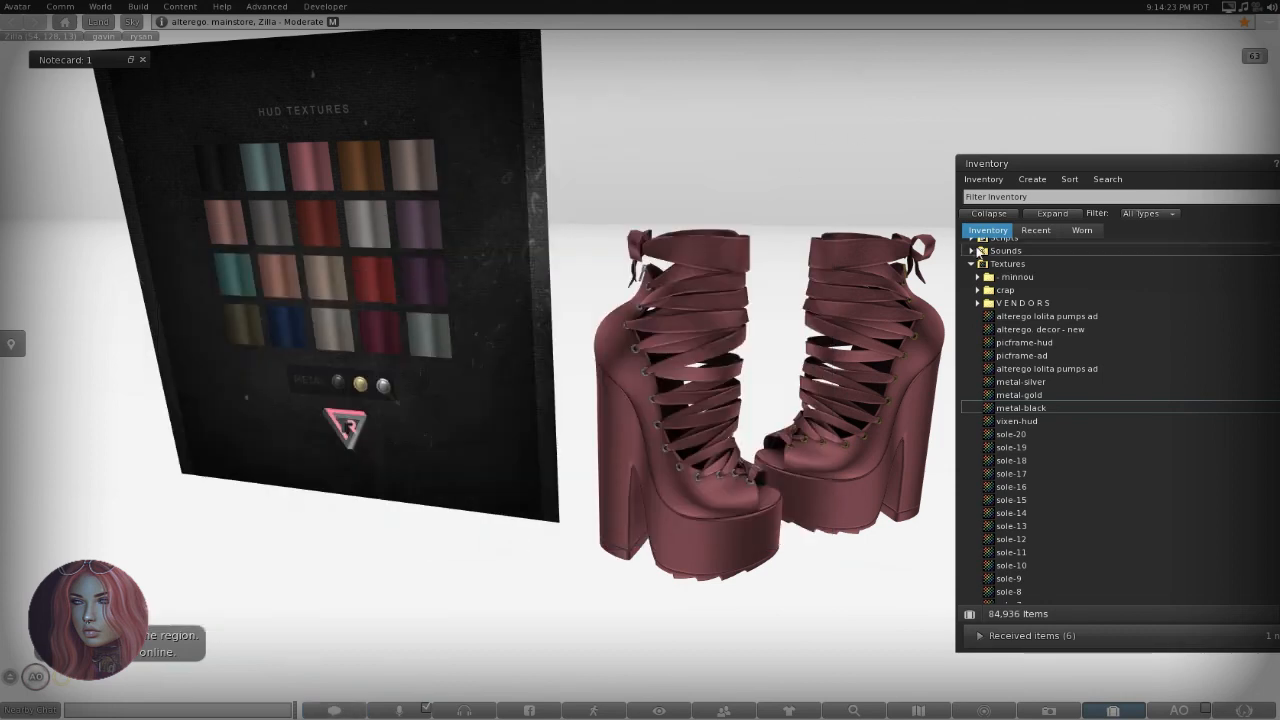
Add notecard 21 from the inventory to the HUD's contents and test the HUD's black metal option on the shoes.
scroll(1039, 283, up, 15)
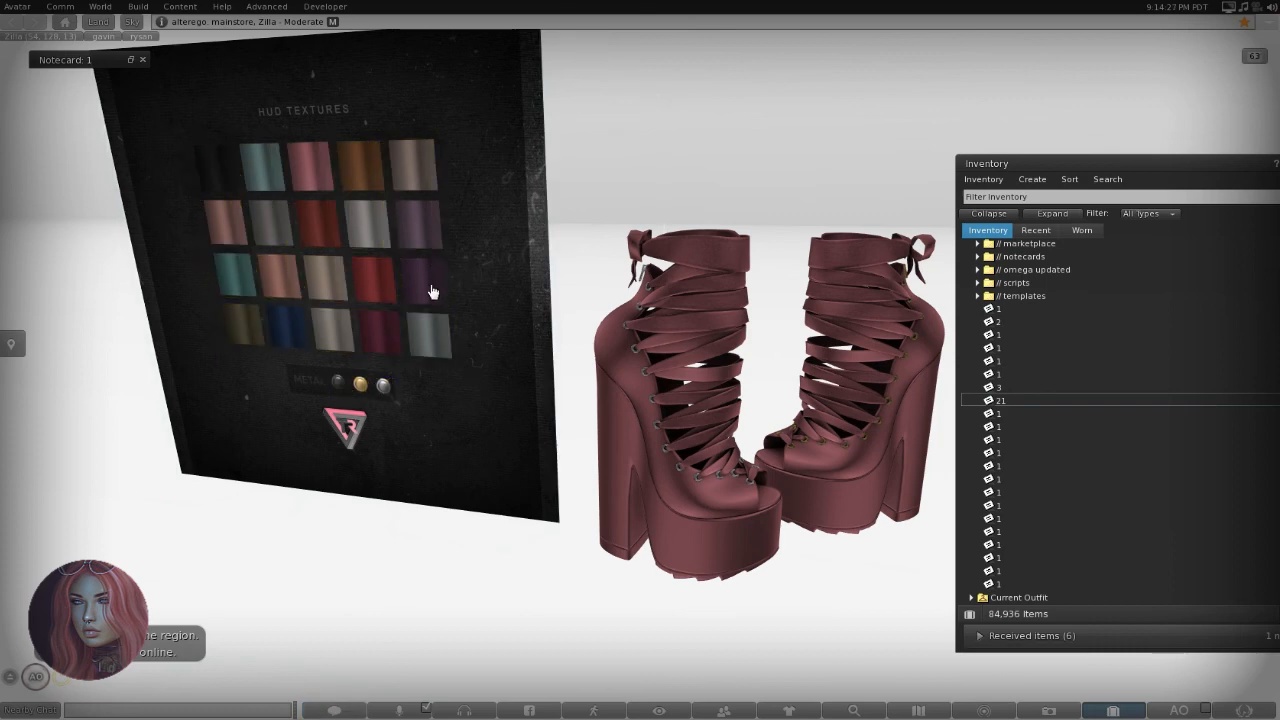
click(339, 386)
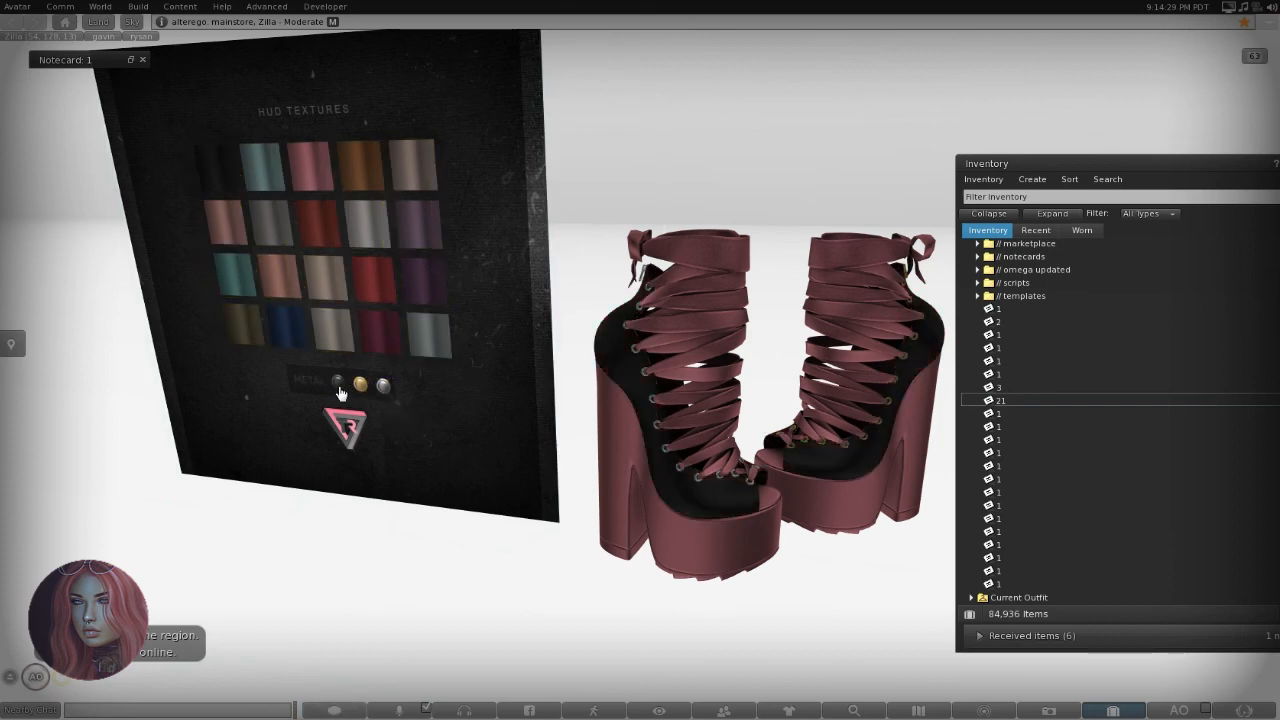
Check the face numbers of the shoe's black body and its metal eyelets with Select Face, and close the object editor.
right_click(627, 388)
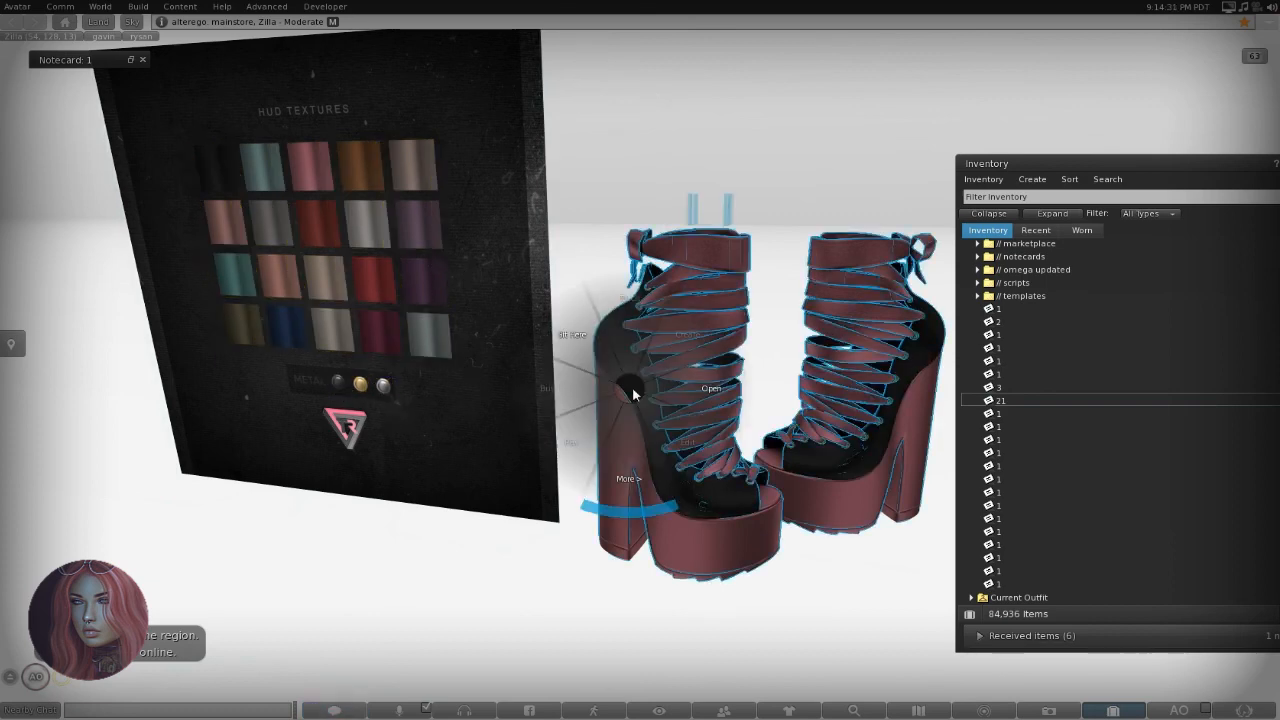
click(663, 427)
drag(653, 211, 189, 175)
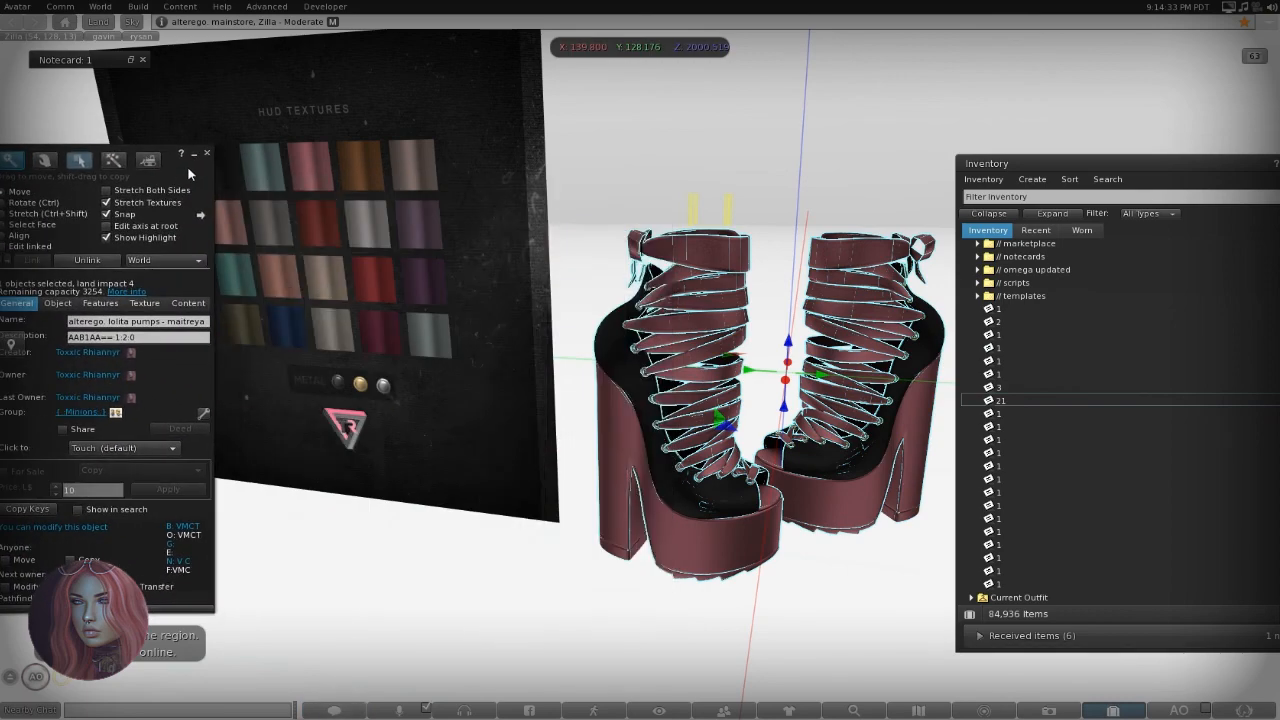
click(46, 225)
scroll(587, 350, up, 8)
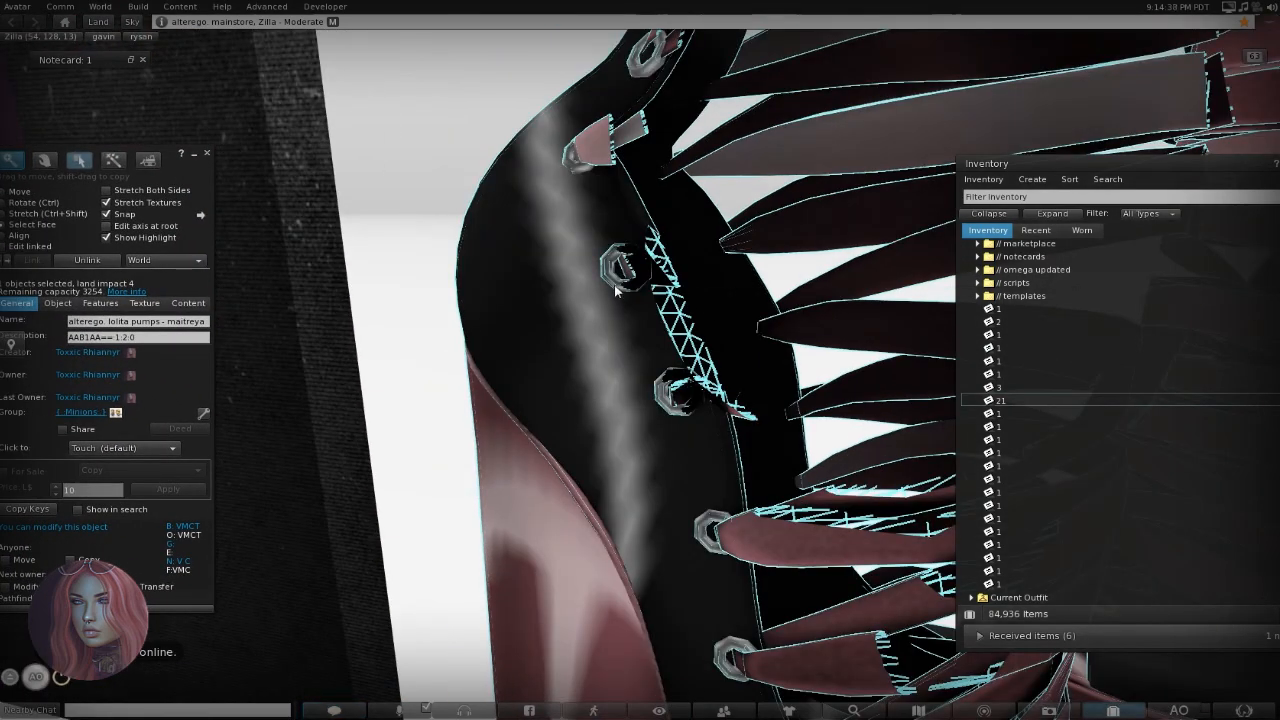
click(617, 289)
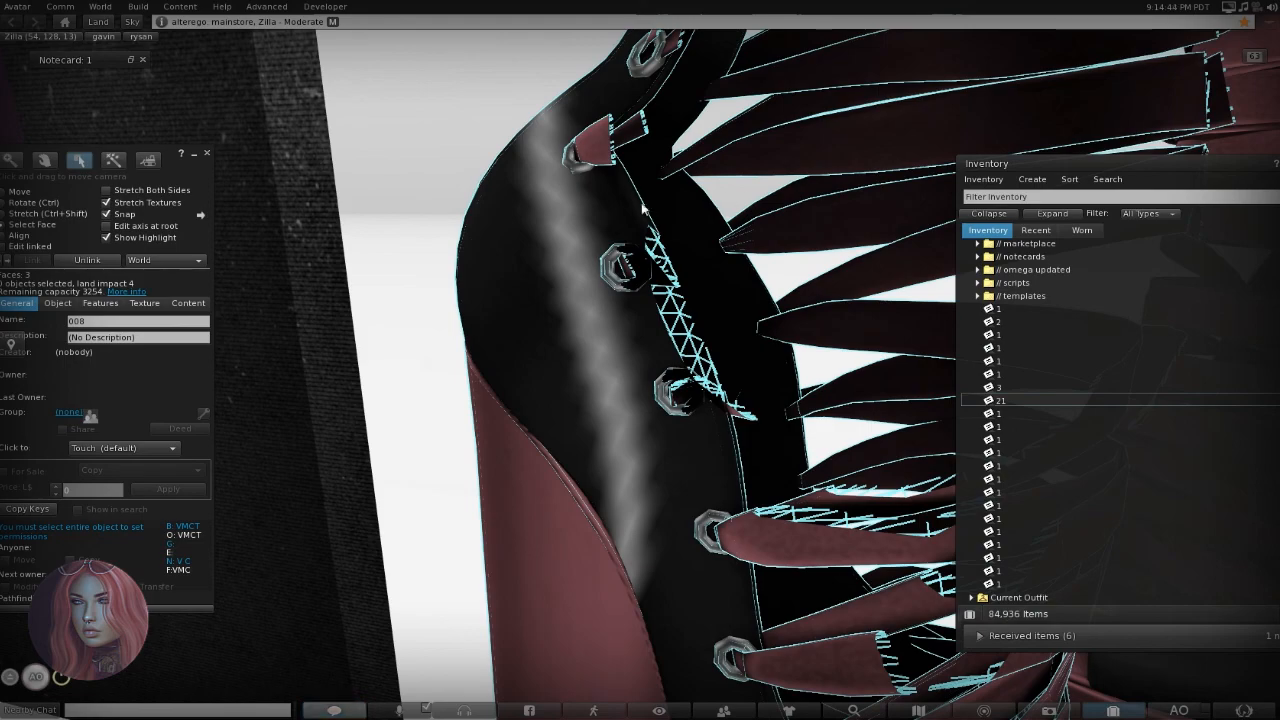
alt+drag(606, 140, 780, 250)
alt+drag(458, 200, 443, 318)
click(436, 228)
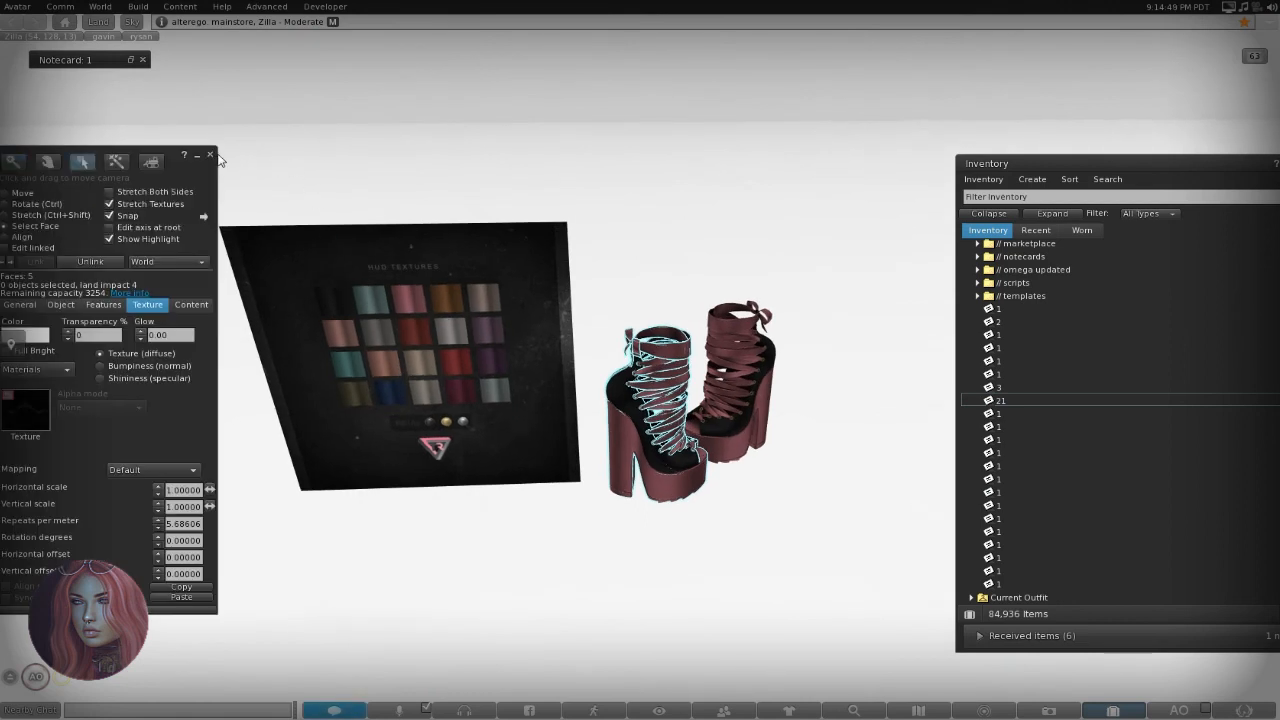
click(211, 155)
Change the face number in the HUD's notecard 21 to 5, save it, and close the notecard and the object editor.
right_click(388, 288)
click(407, 308)
click(191, 305)
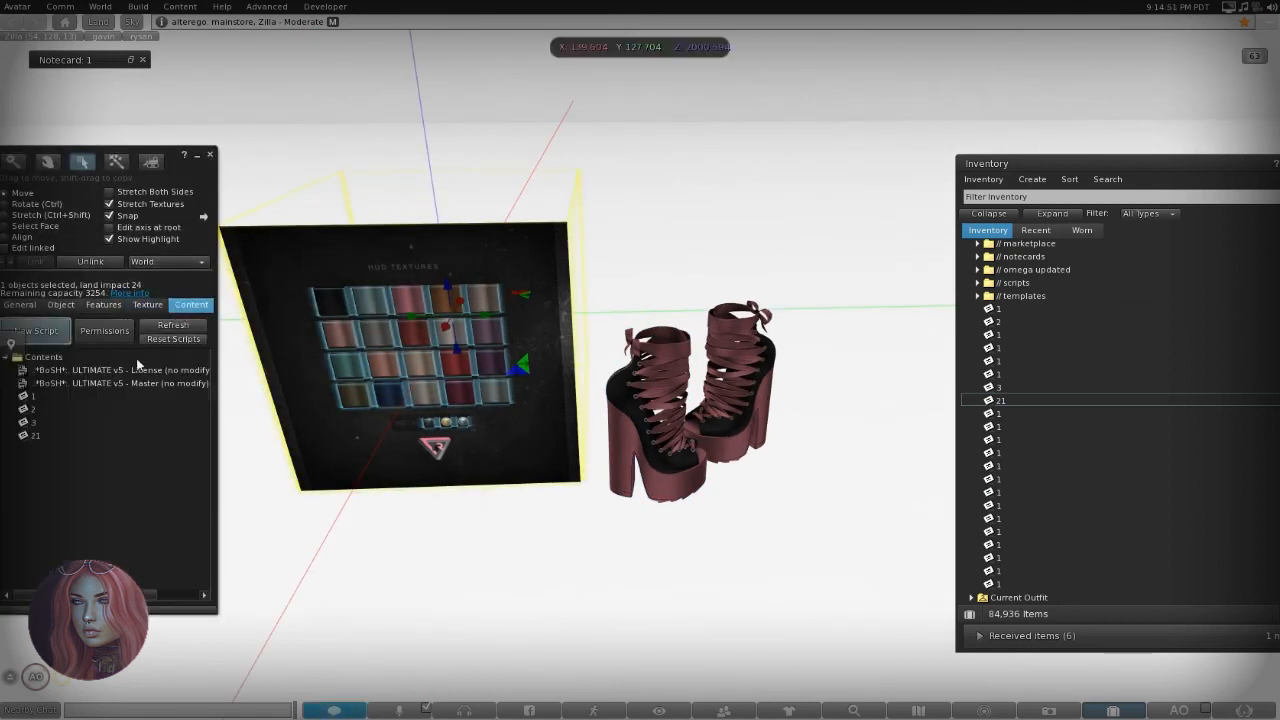
double_click(80, 434)
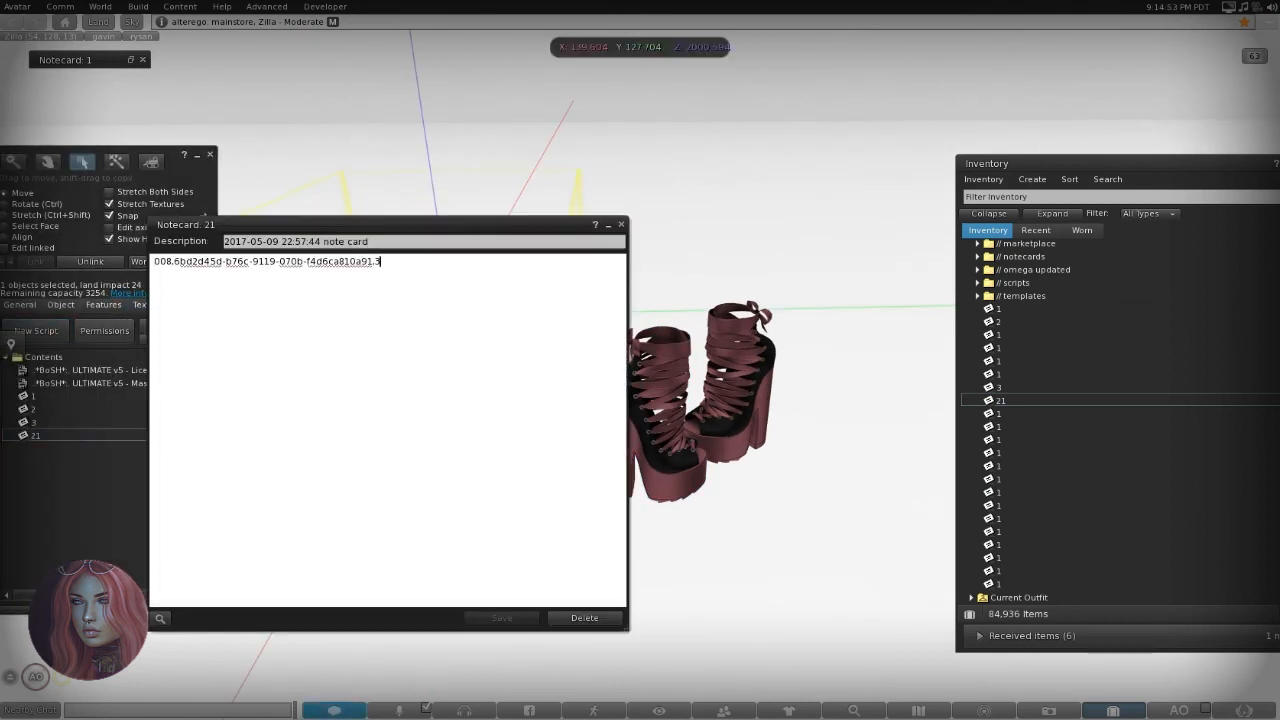
key(BackSpace)
key(BackSpace)
text(5)
key(ctrl+s)
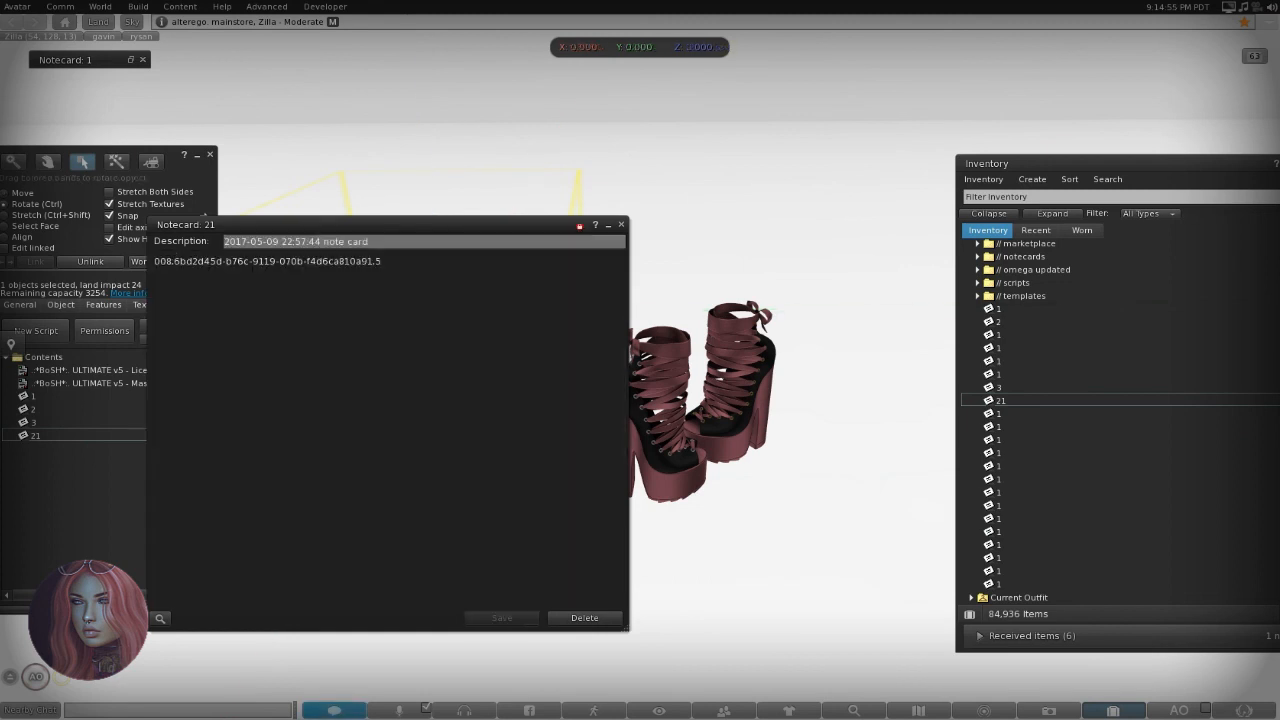
click(621, 224)
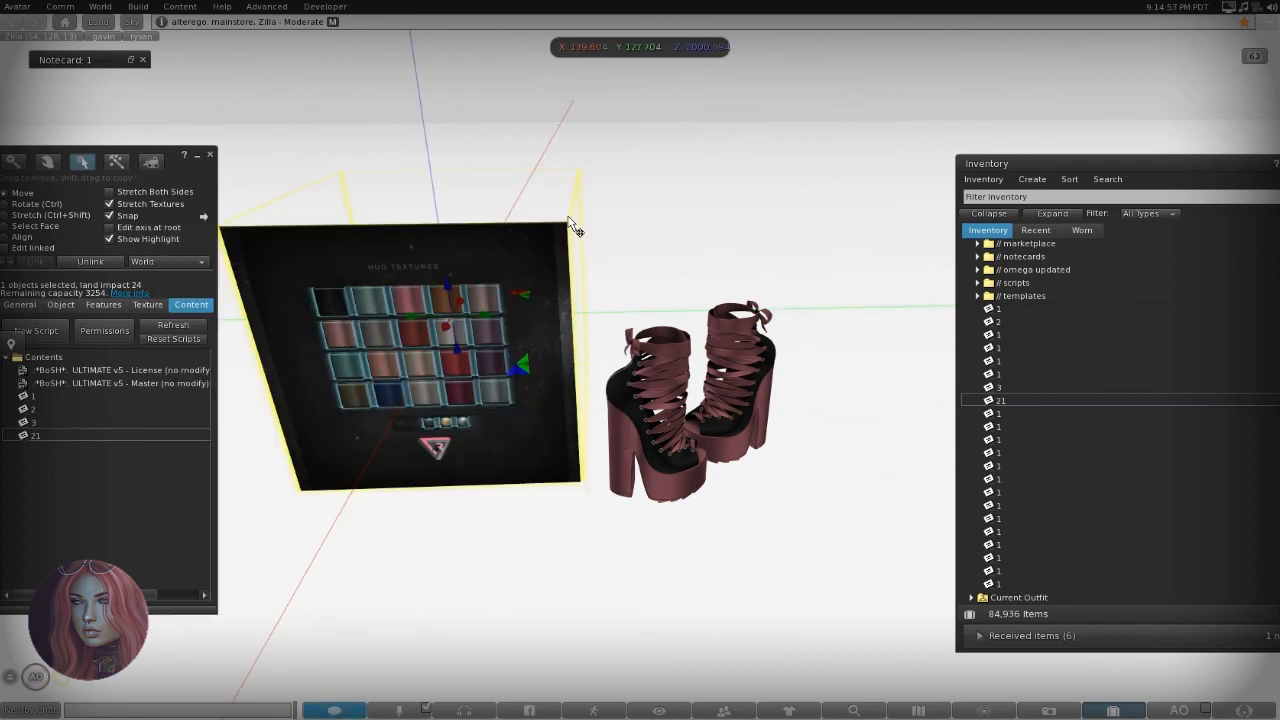
click(210, 155)
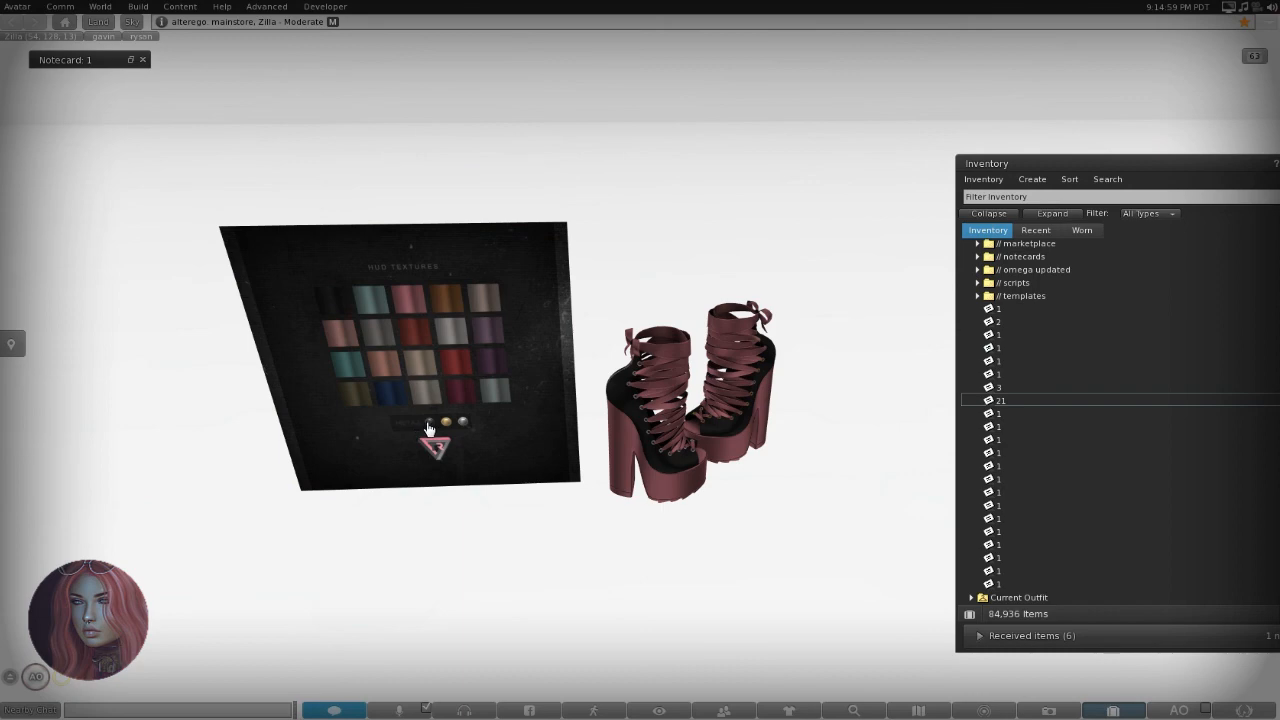
Test the HUD by switching the shoes to the black swatch and the teal one, and the eyelets to black metal.
alt+click(667, 428)
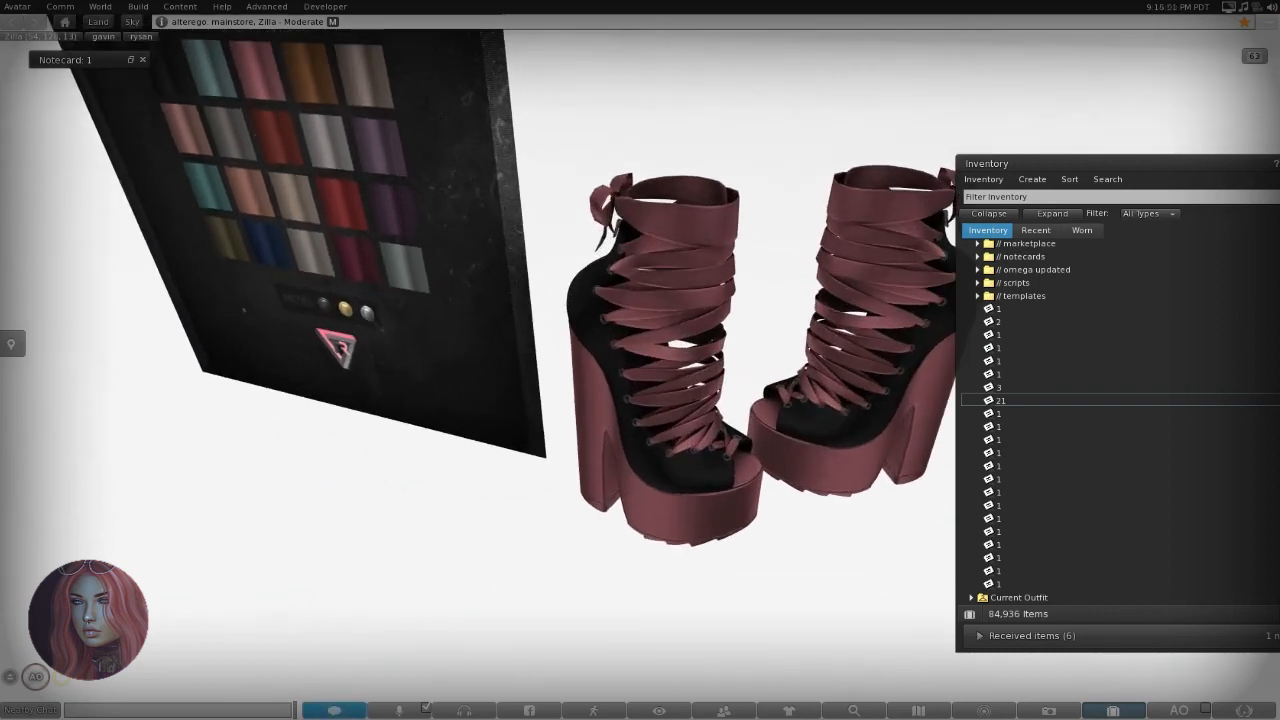
alt+click(273, 165)
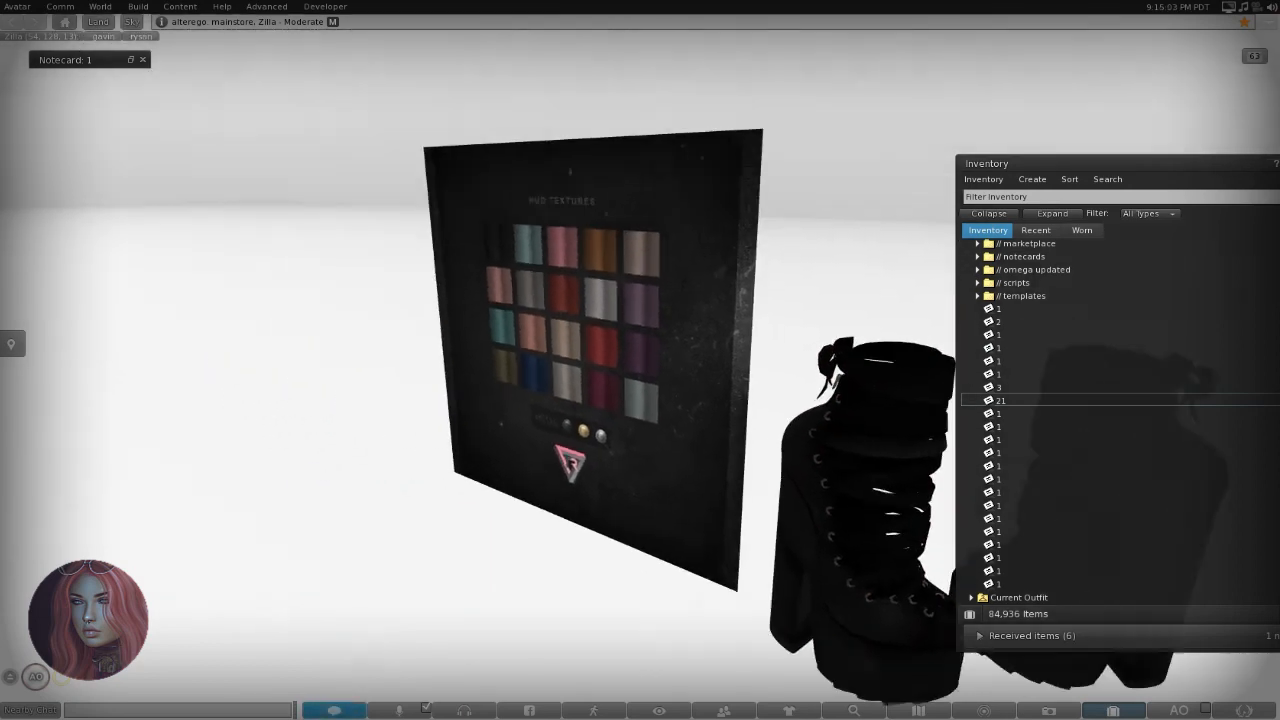
alt+click(877, 503)
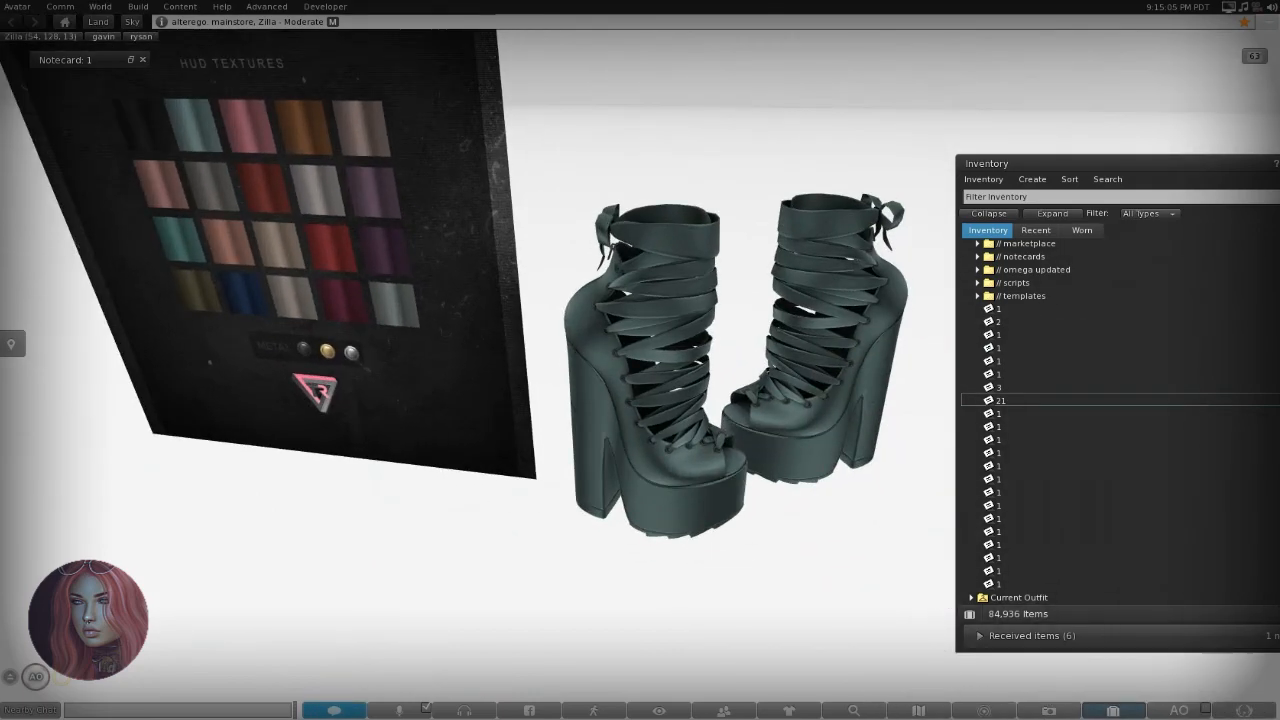
alt+click(597, 404)
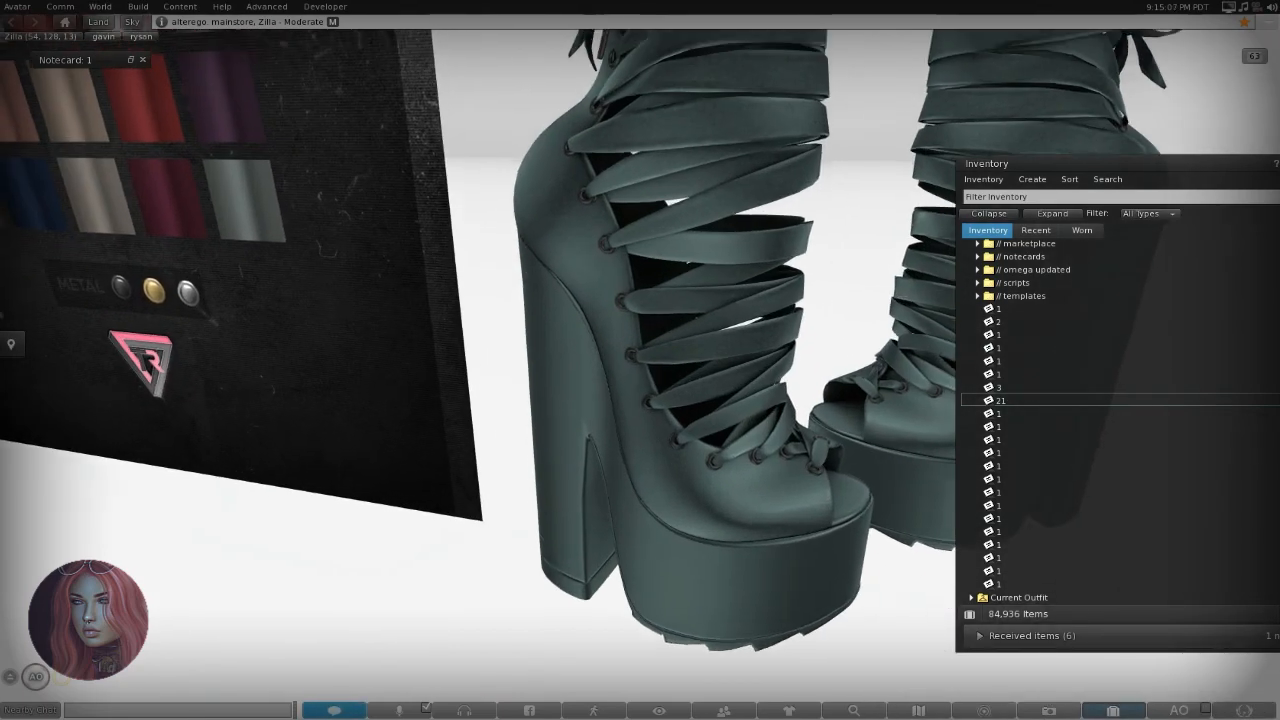
alt+drag(640, 380, 650, 325)
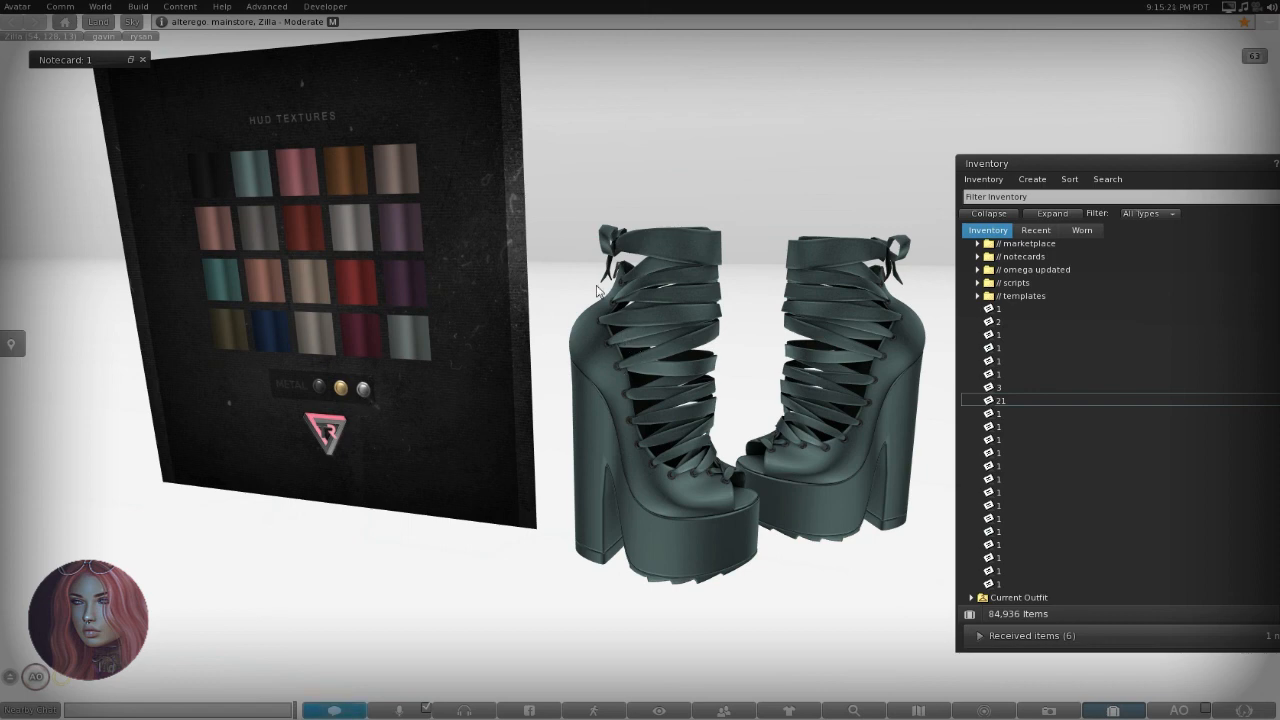
Collapse and close the inventory, and close the minimized notecard 1 without saving its changes.
click(990, 213)
drag(992, 168, 670, 170)
click(999, 160)
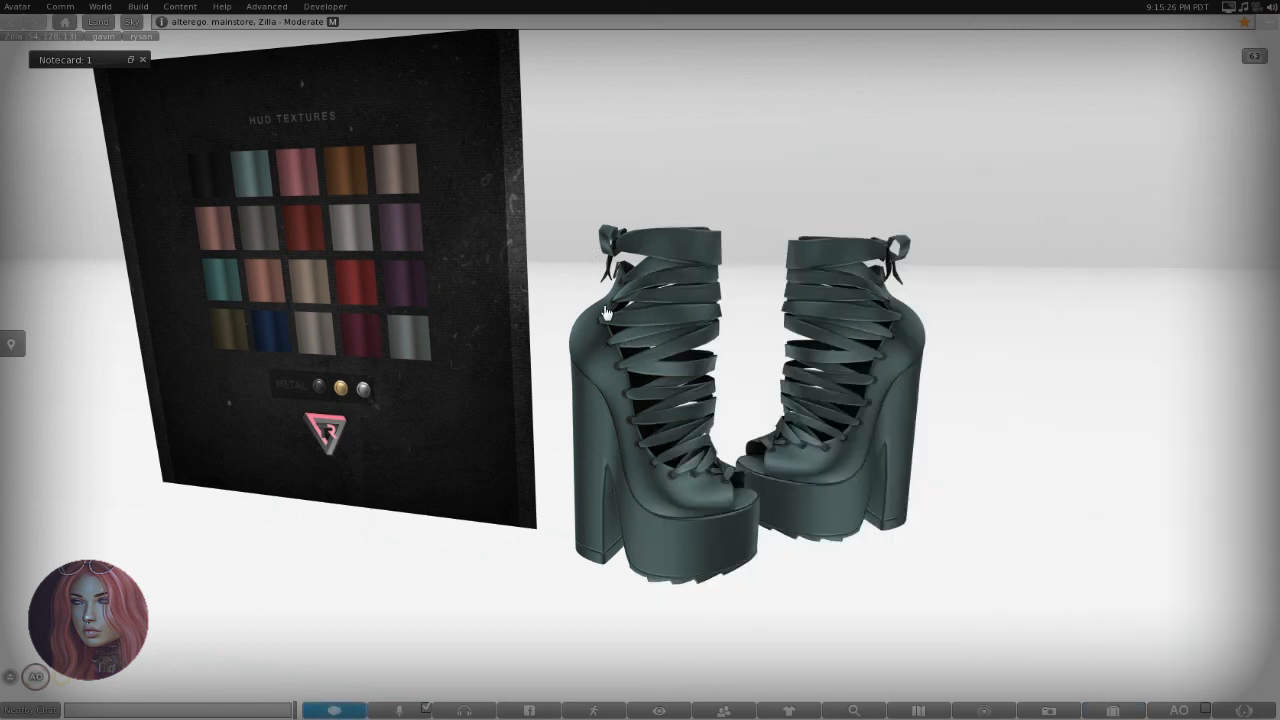
alt+drag(602, 354, 608, 356)
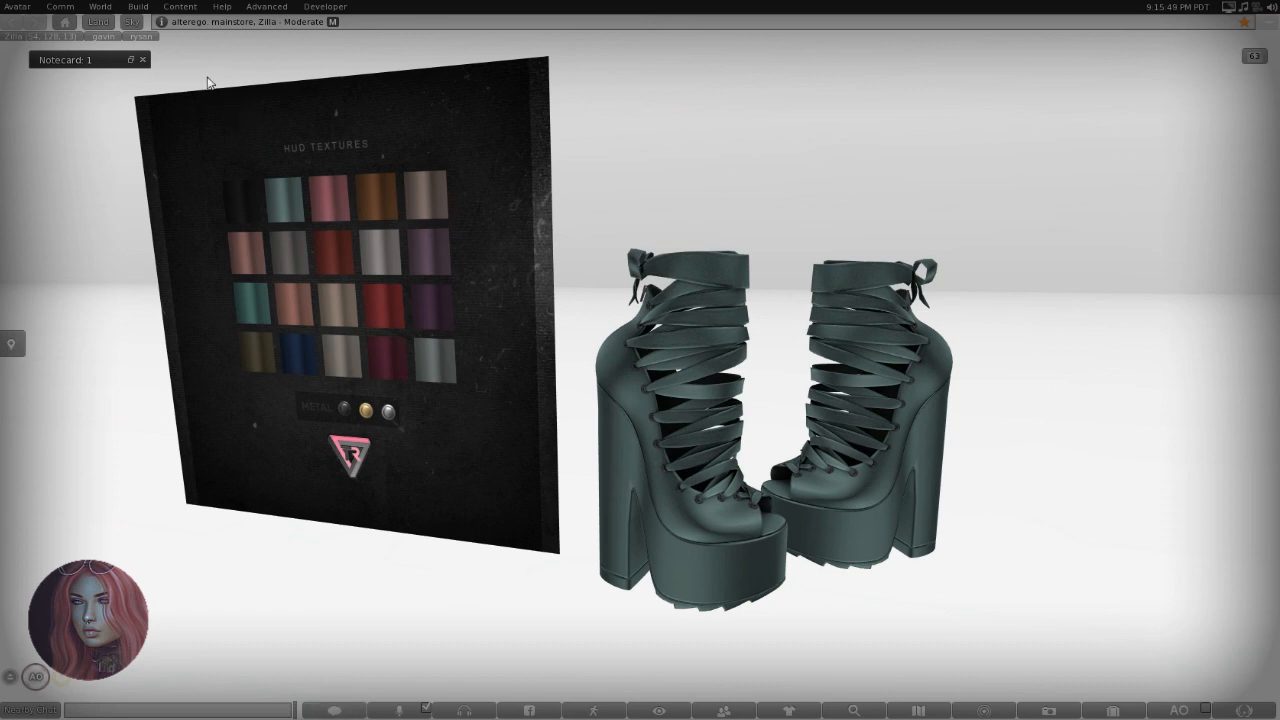
click(141, 61)
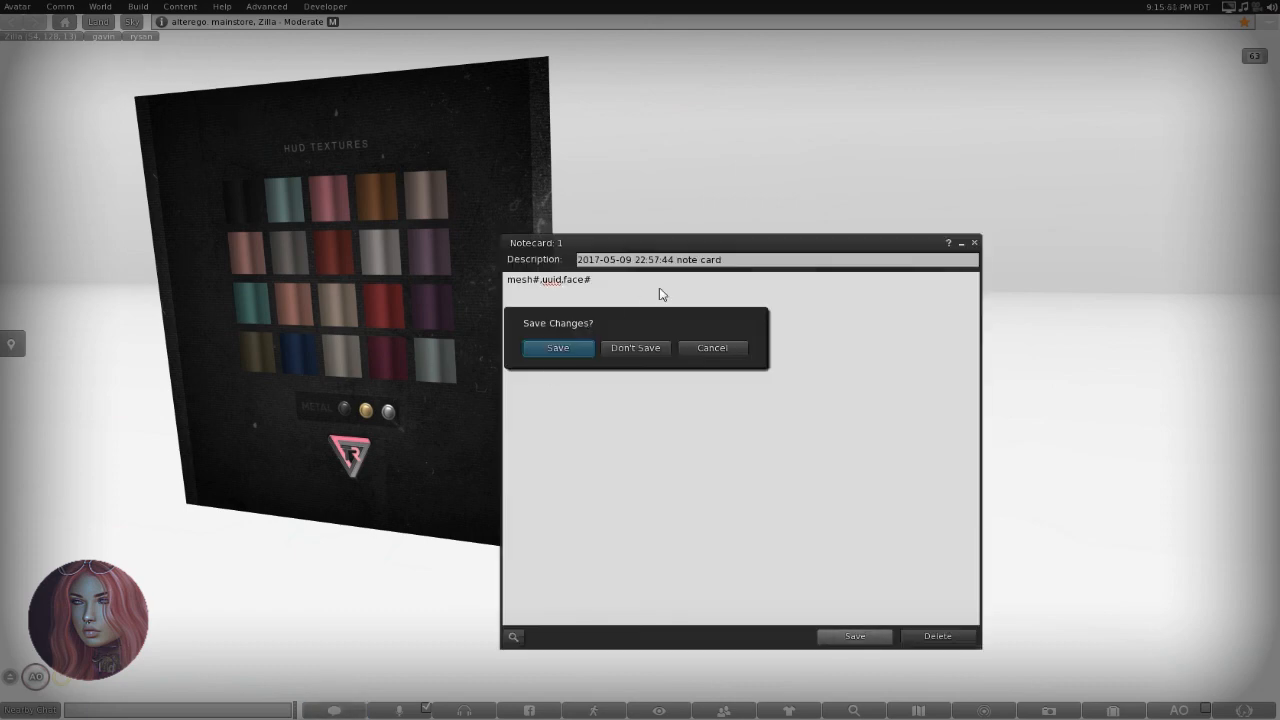
click(652, 350)
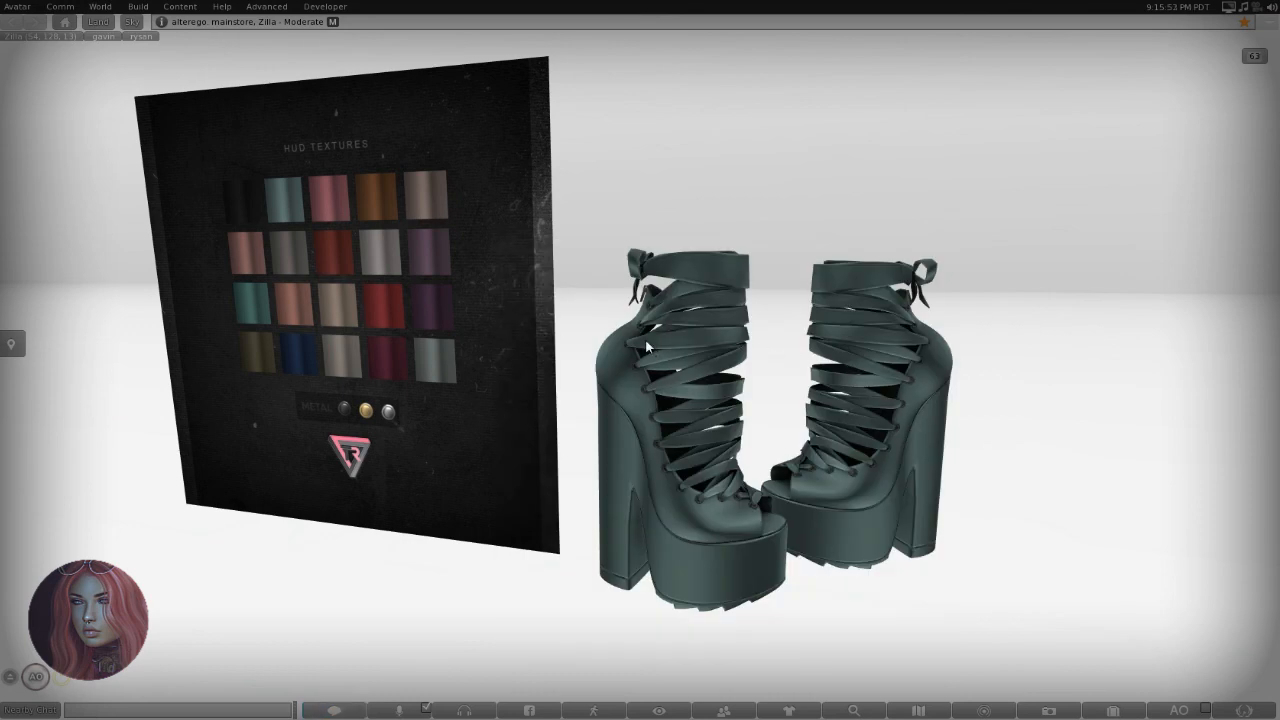